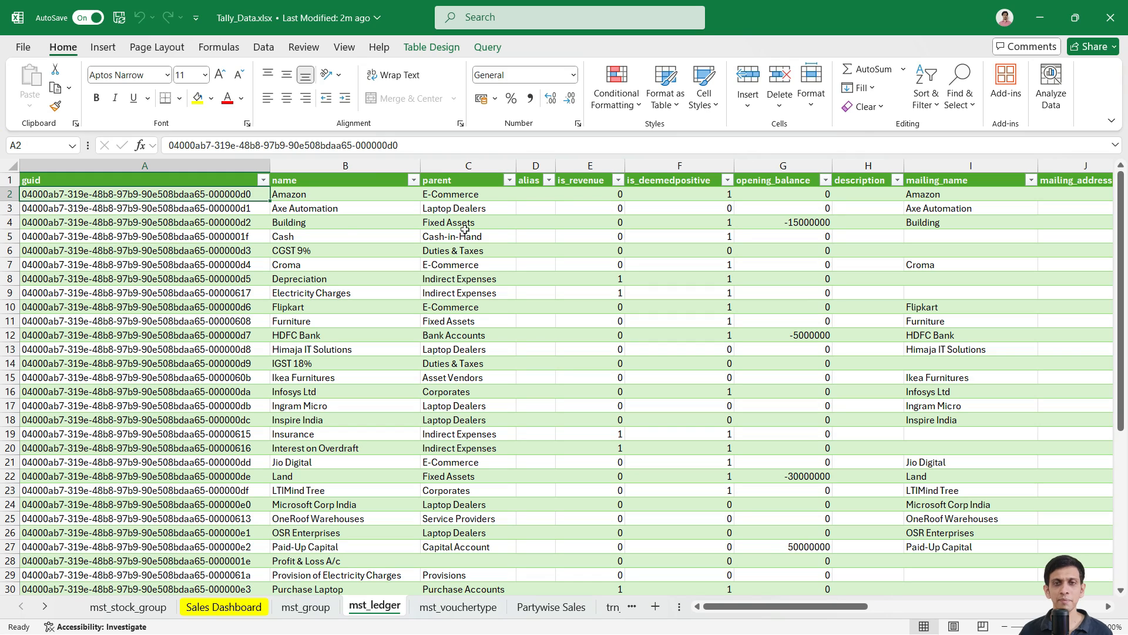
Step: Examine the opening_balance column and its header in the mst_ledger sheet
click(350, 210)
key(Right)
key(Right)
key(Right)
key(Right)
key(Right)
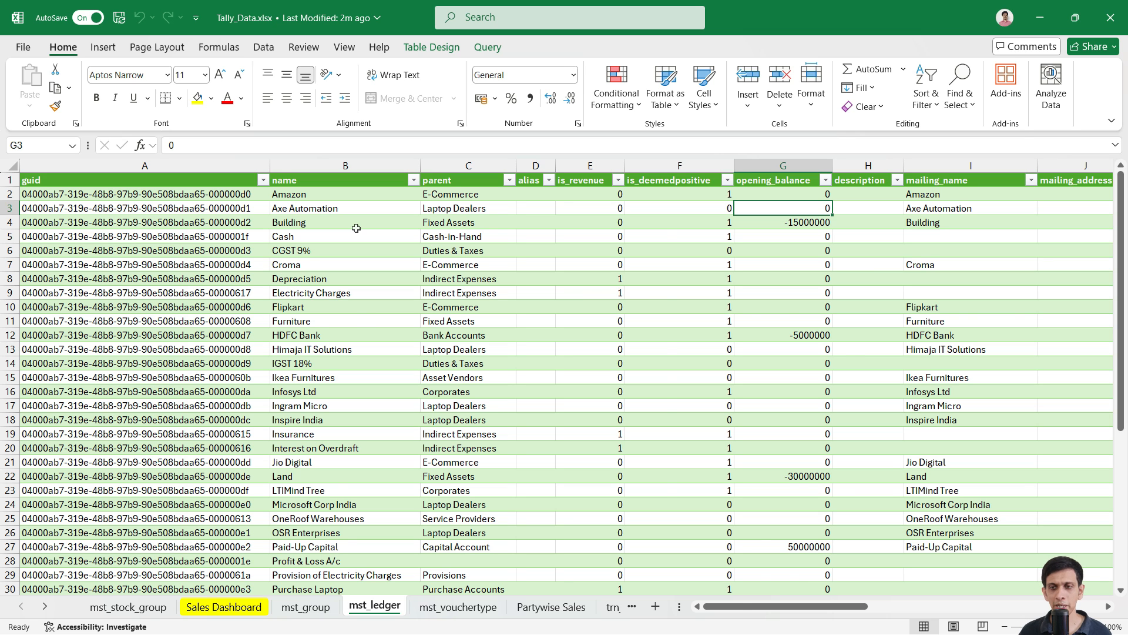
scroll(688, 284, up, 2)
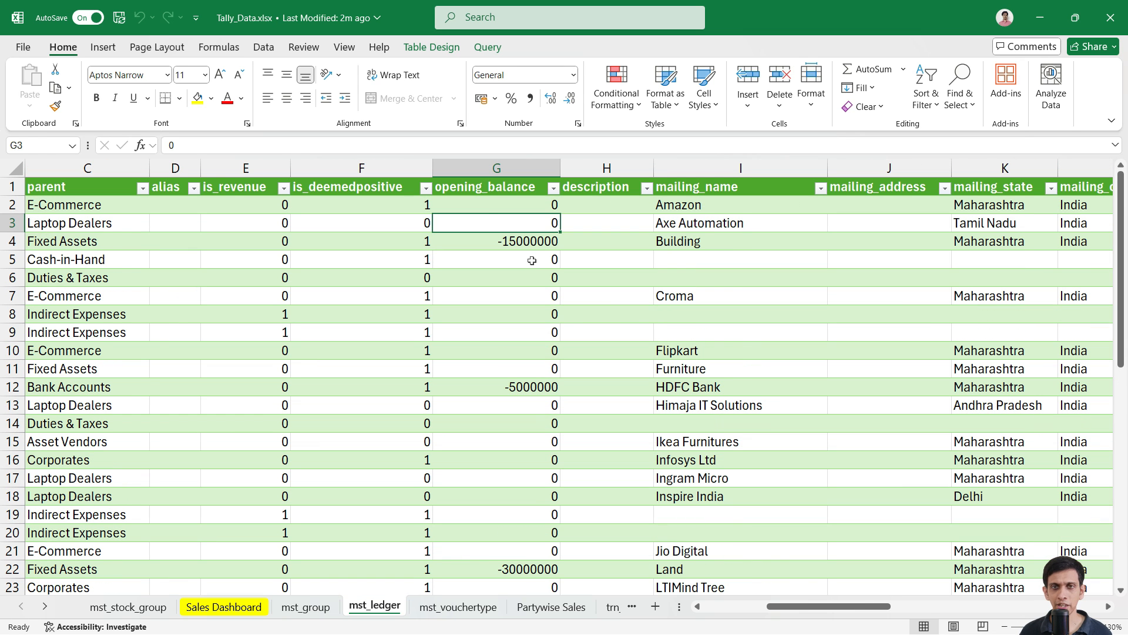
click(493, 201)
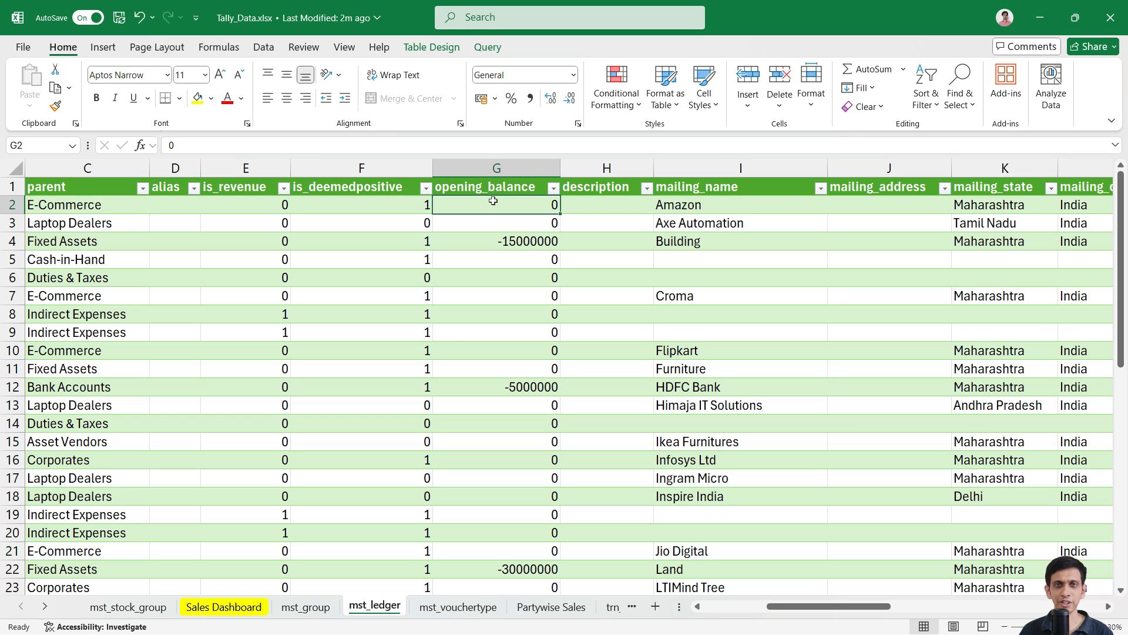
click(480, 186)
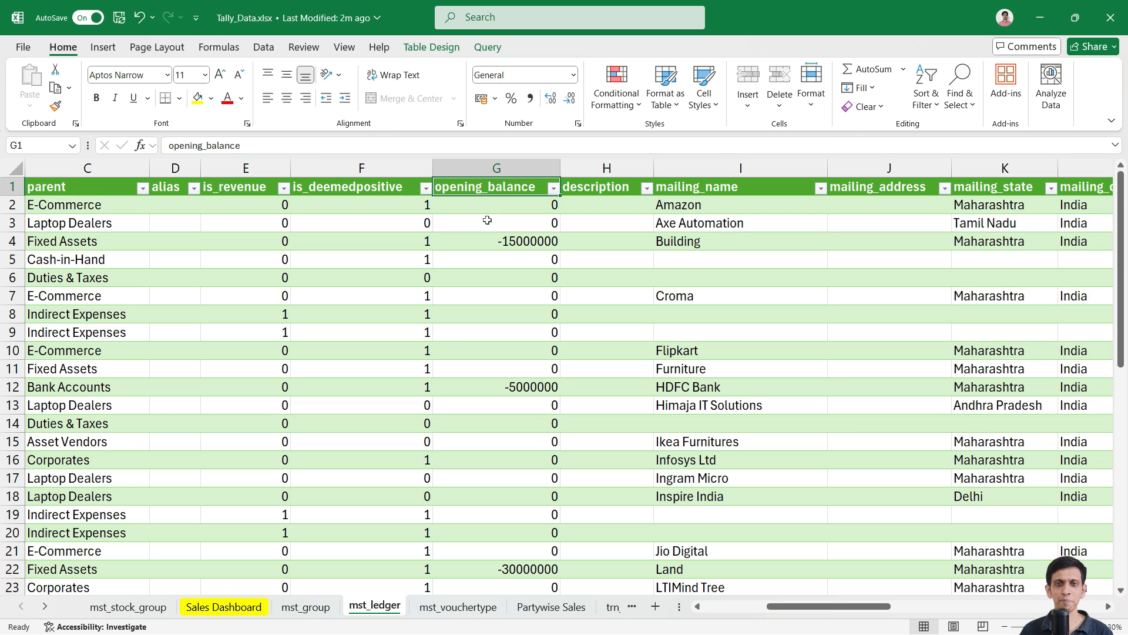
click(487, 221)
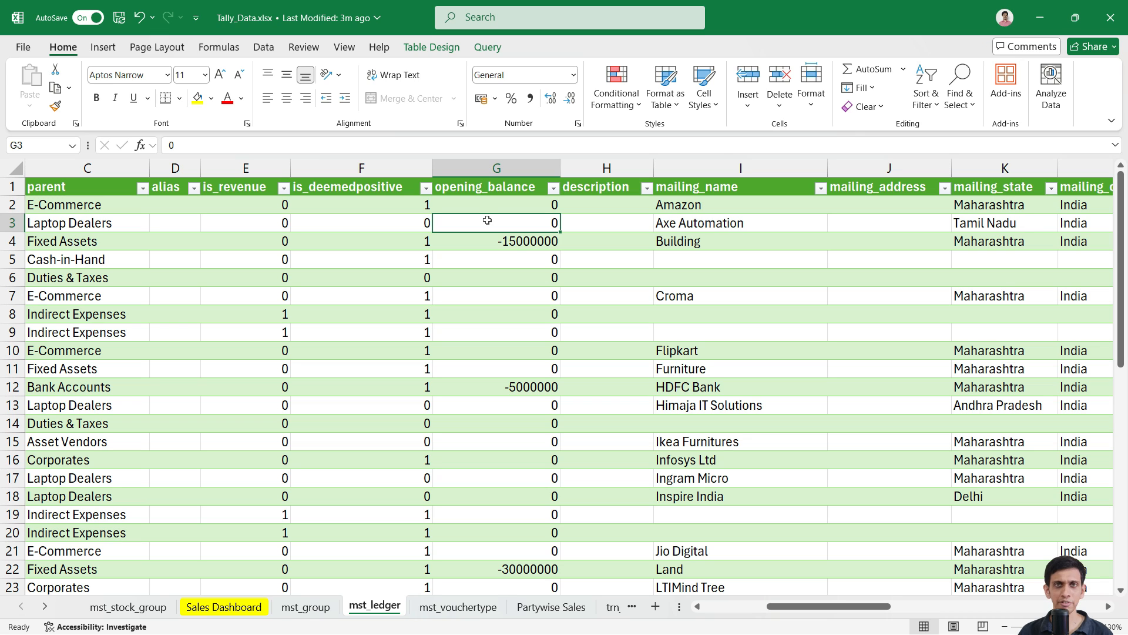
key(Up)
key(Up)
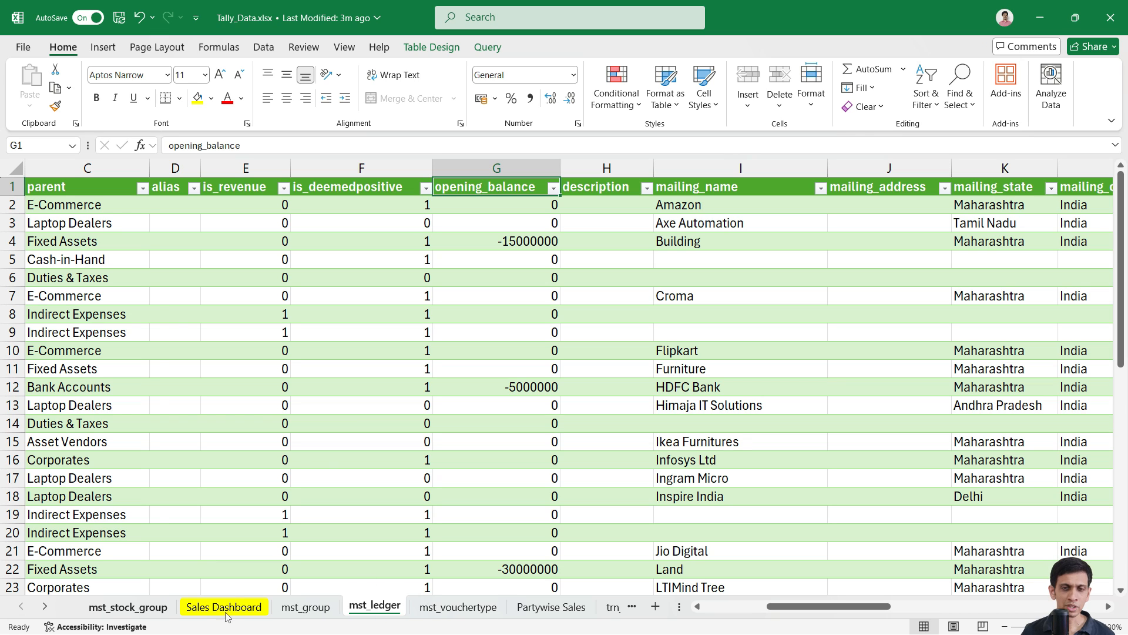
Step: Move the trn_accounting sheet so that it directly follows mst_ledger in the sheet order
click(44, 606)
click(44, 606)
click(44, 606)
click(44, 606)
click(45, 606)
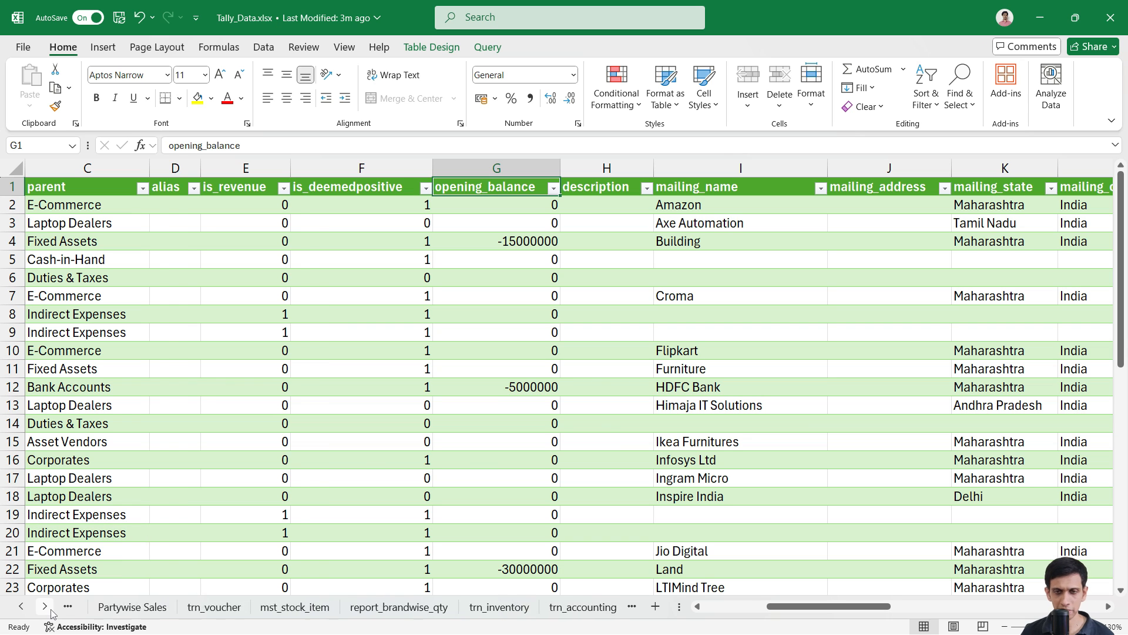
click(44, 606)
click(501, 607)
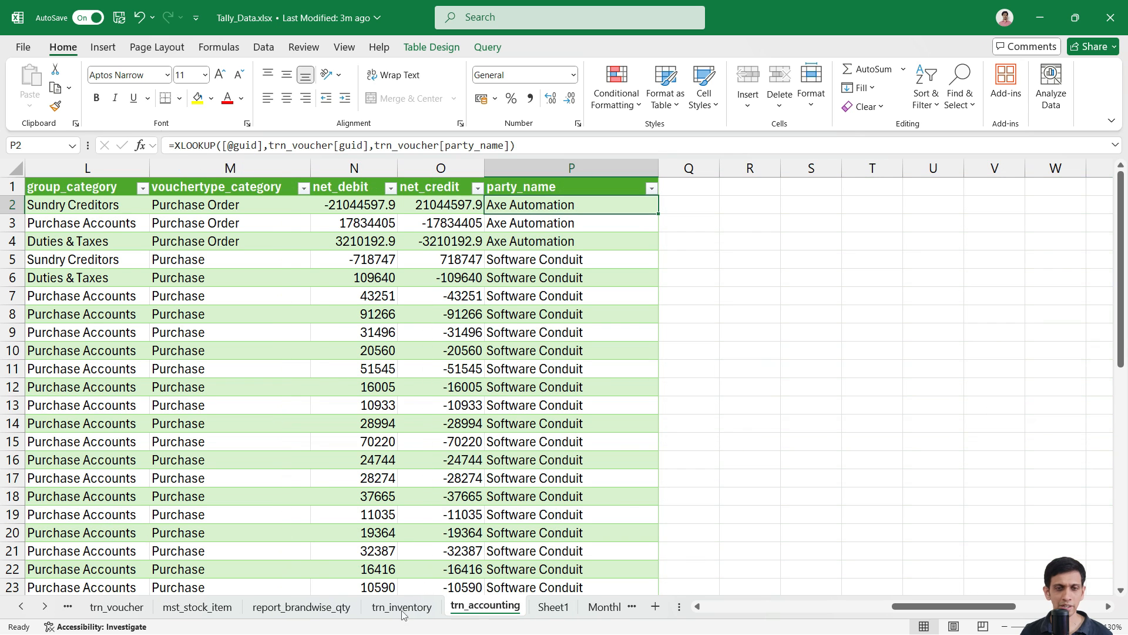
drag(108, 615, 100, 613)
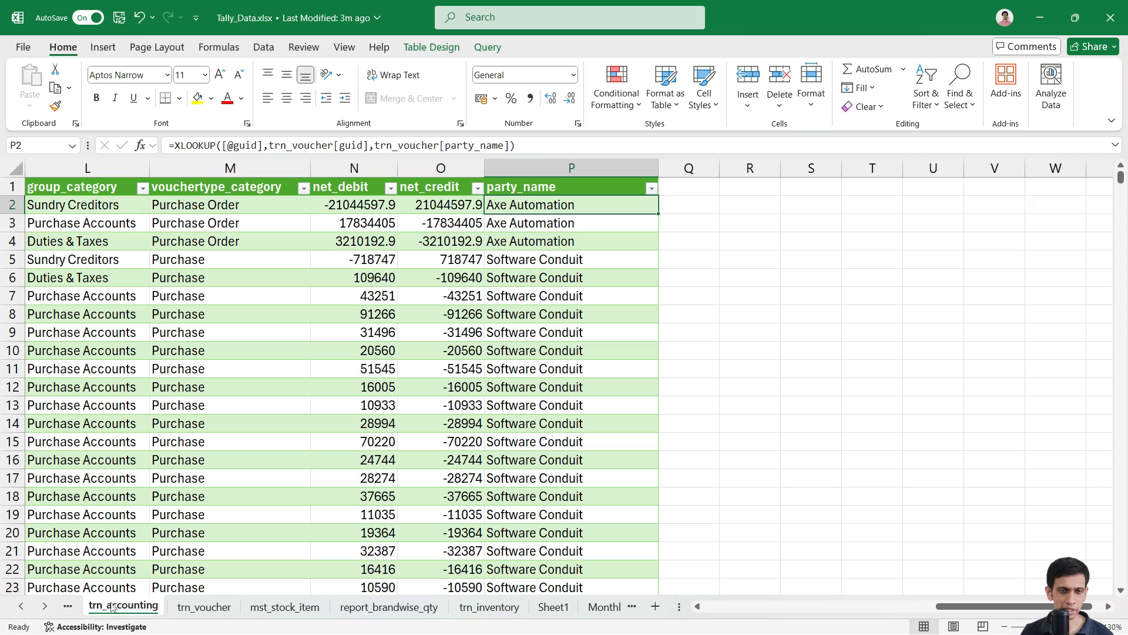
click(21, 606)
click(21, 606)
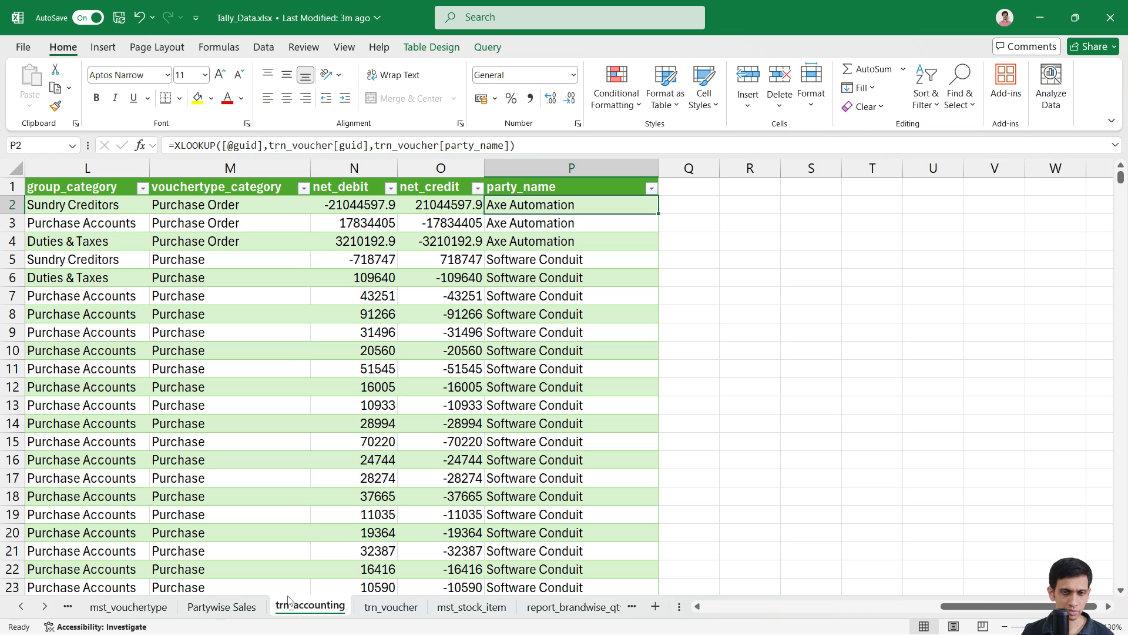
drag(87, 613, 86, 612)
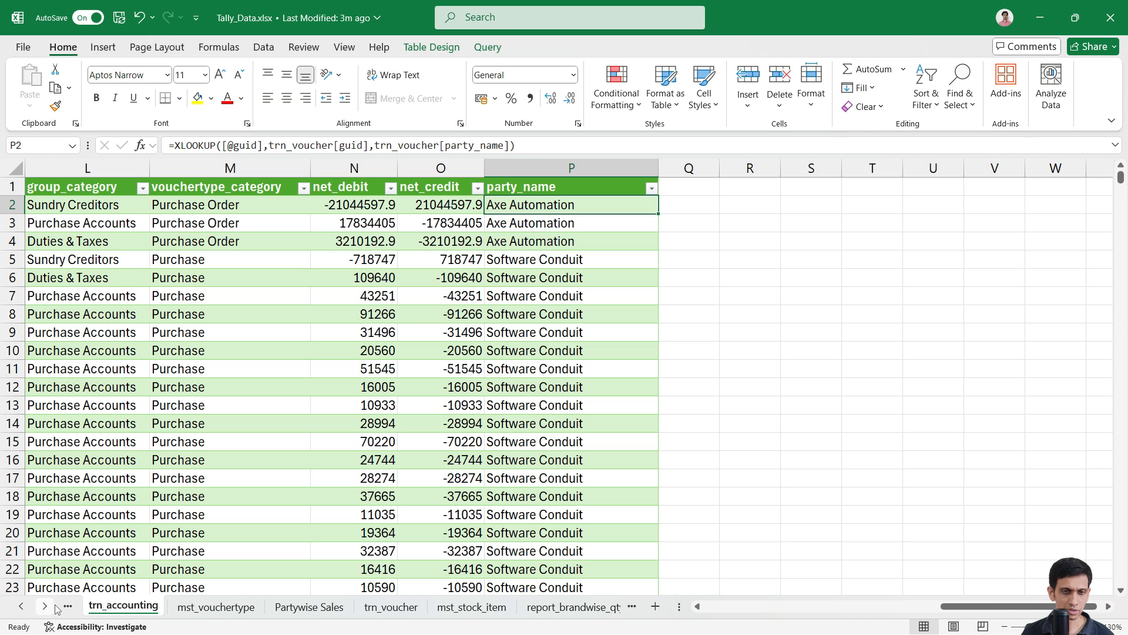
click(21, 606)
click(21, 606)
Step: Compare opening_balance in mst_ledger with the group_category and vouchertype_category columns in trn_accounting
click(168, 611)
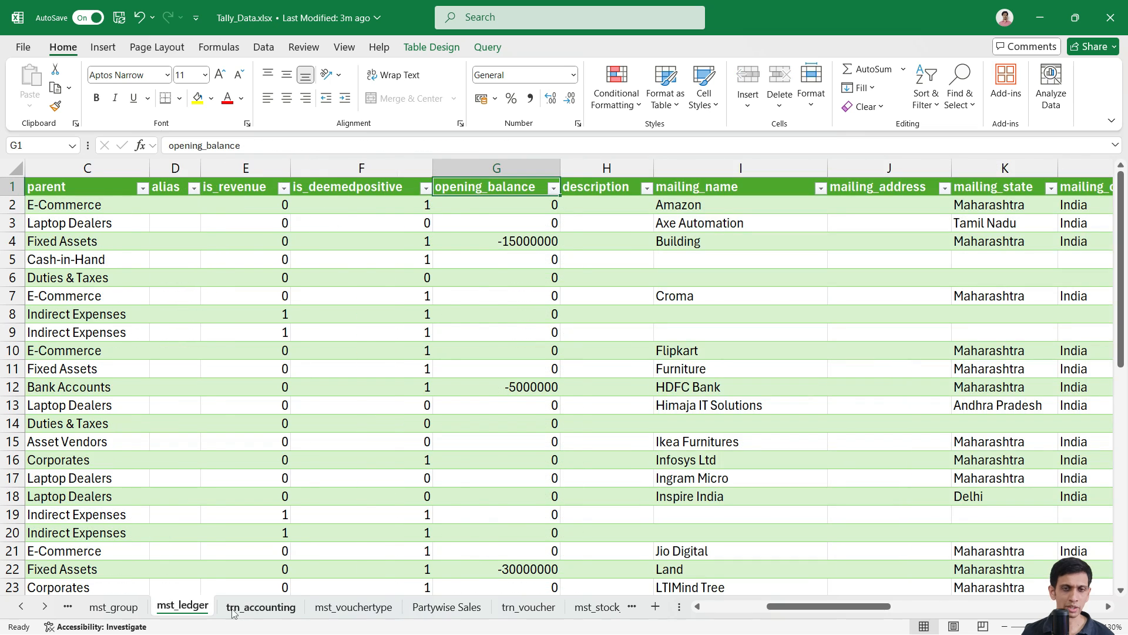
click(236, 608)
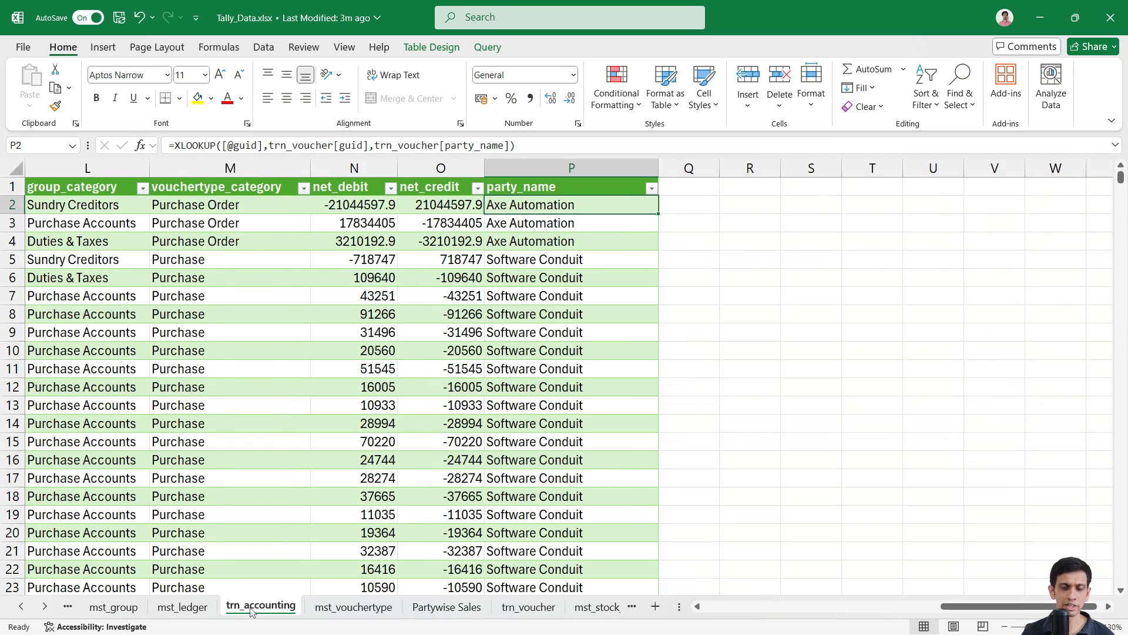
click(191, 612)
click(503, 205)
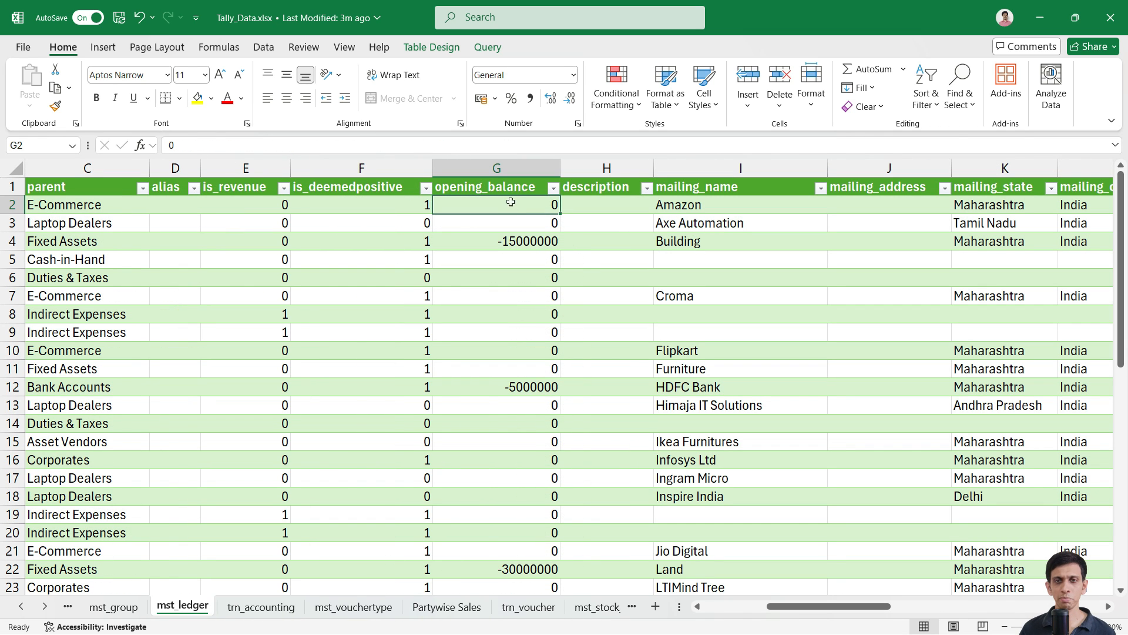
click(248, 612)
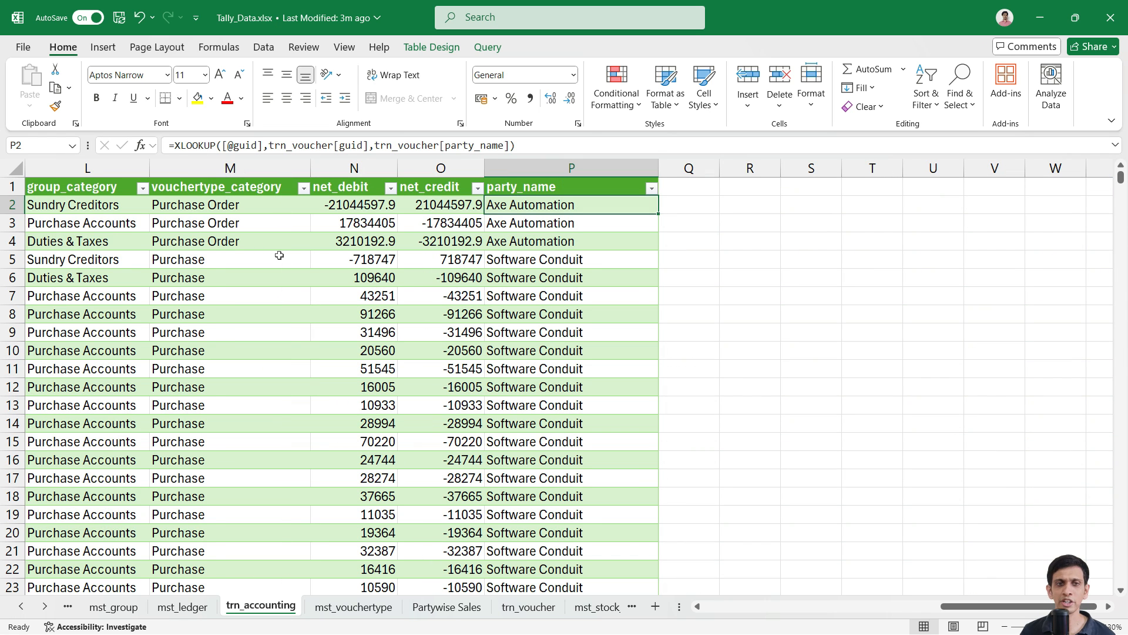
click(77, 258)
click(75, 291)
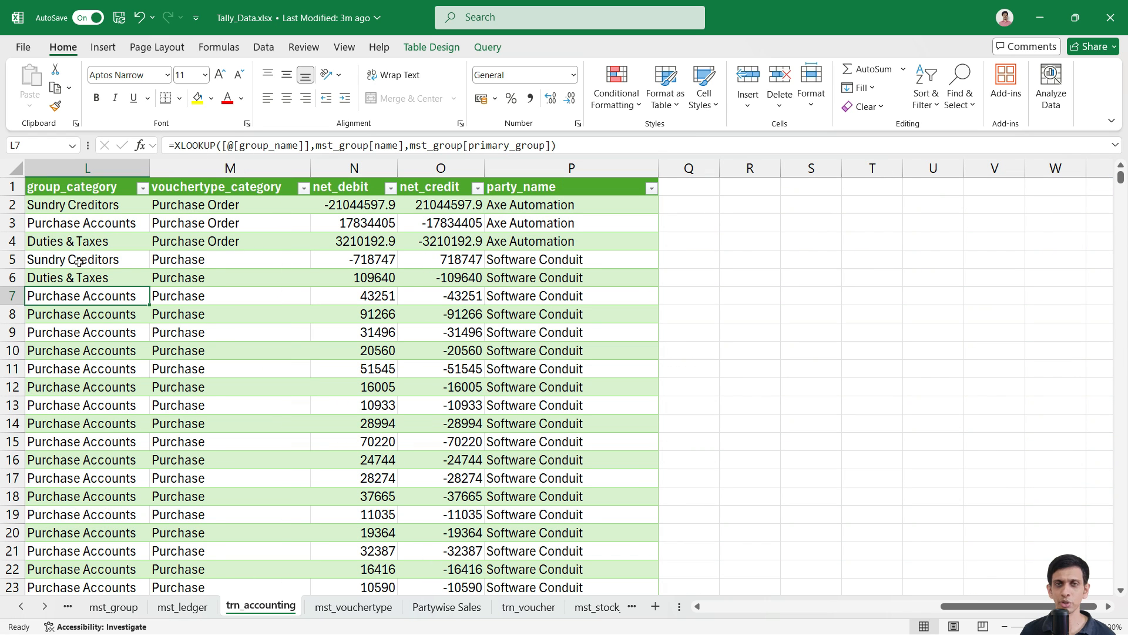
click(78, 262)
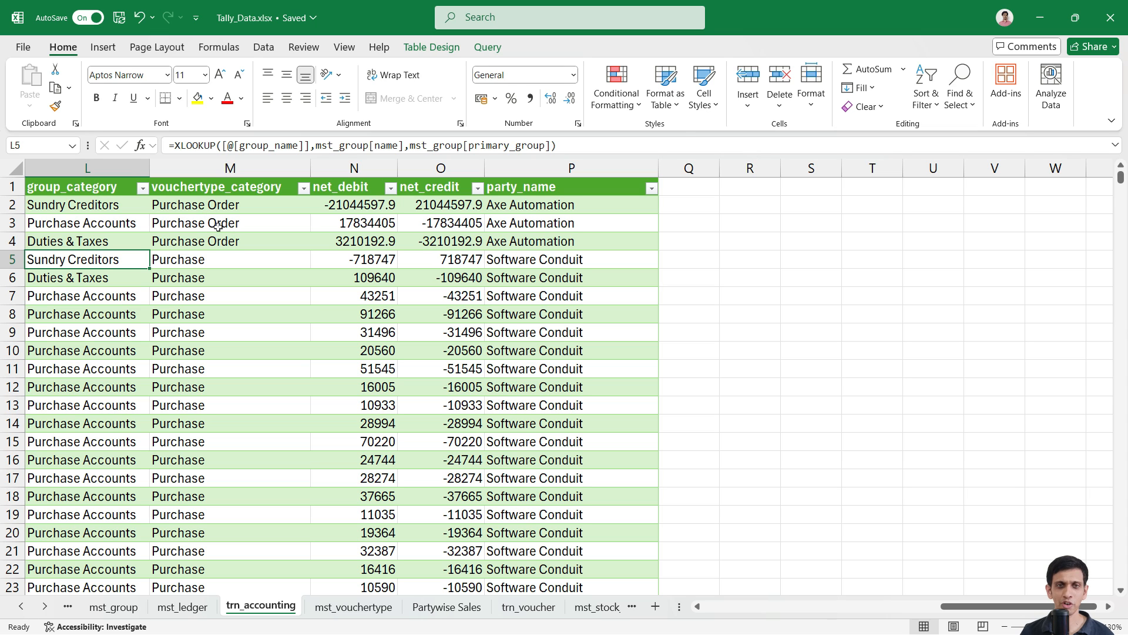
click(218, 227)
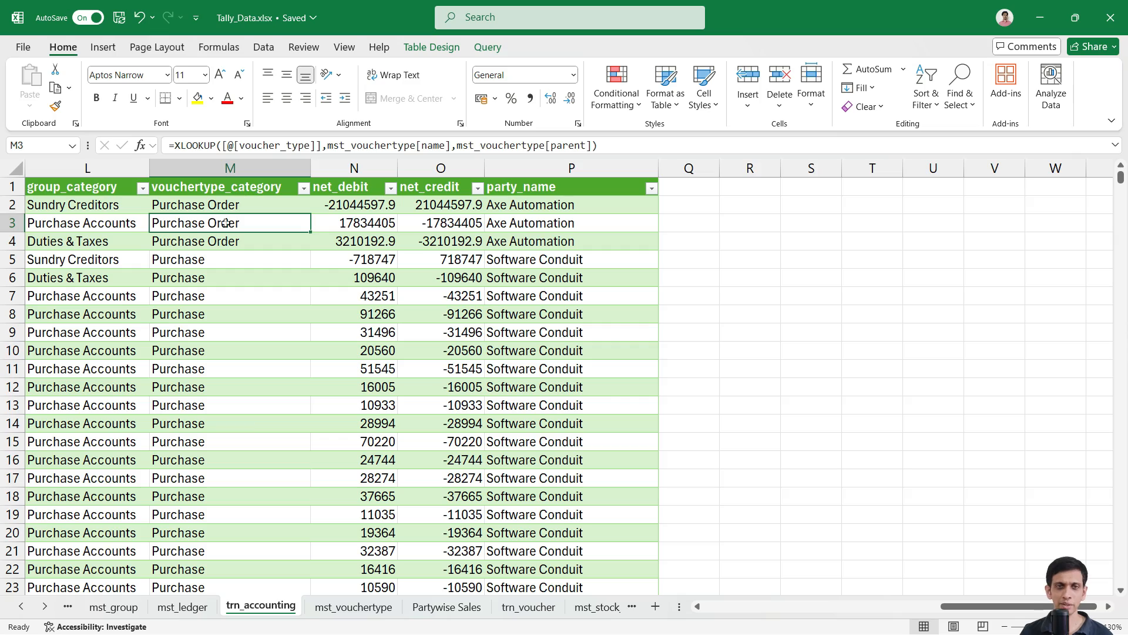
Step: Look through the trn_accounting columns from the ledger and amount fields across to vouchertype_category
key(Left)
key(Left)
key(Left)
key(Left)
key(Left)
key(Left)
key(Left)
key(Left)
key(Left)
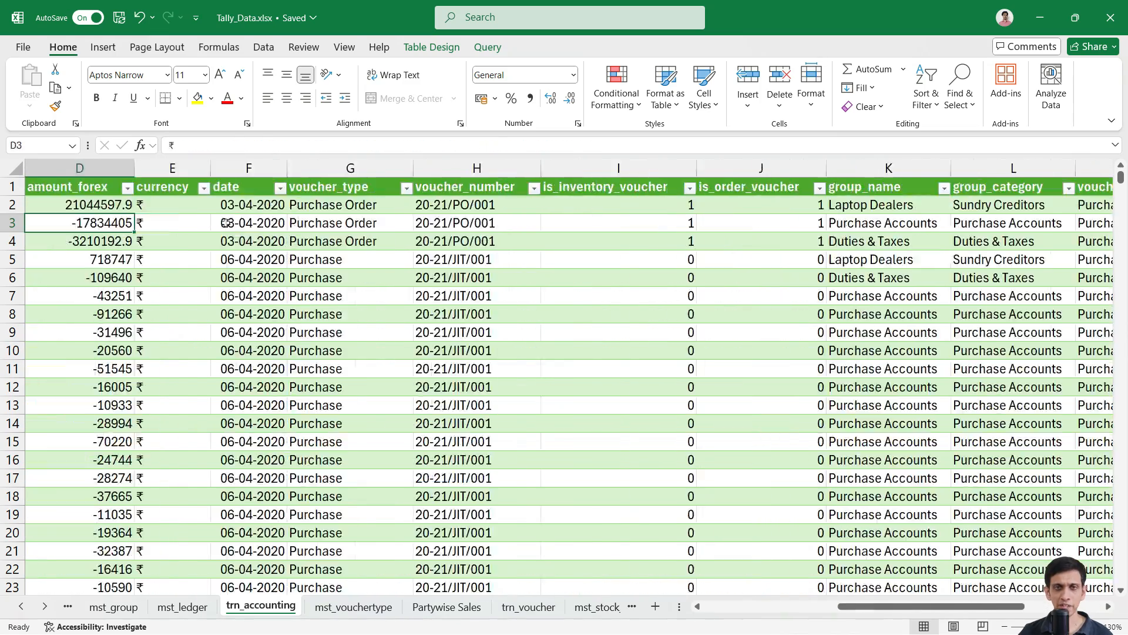
key(Left)
key(Left)
key(Right)
key(Right)
key(Right)
key(Right)
key(Right)
key(Right)
key(Right)
key(Right)
key(Right)
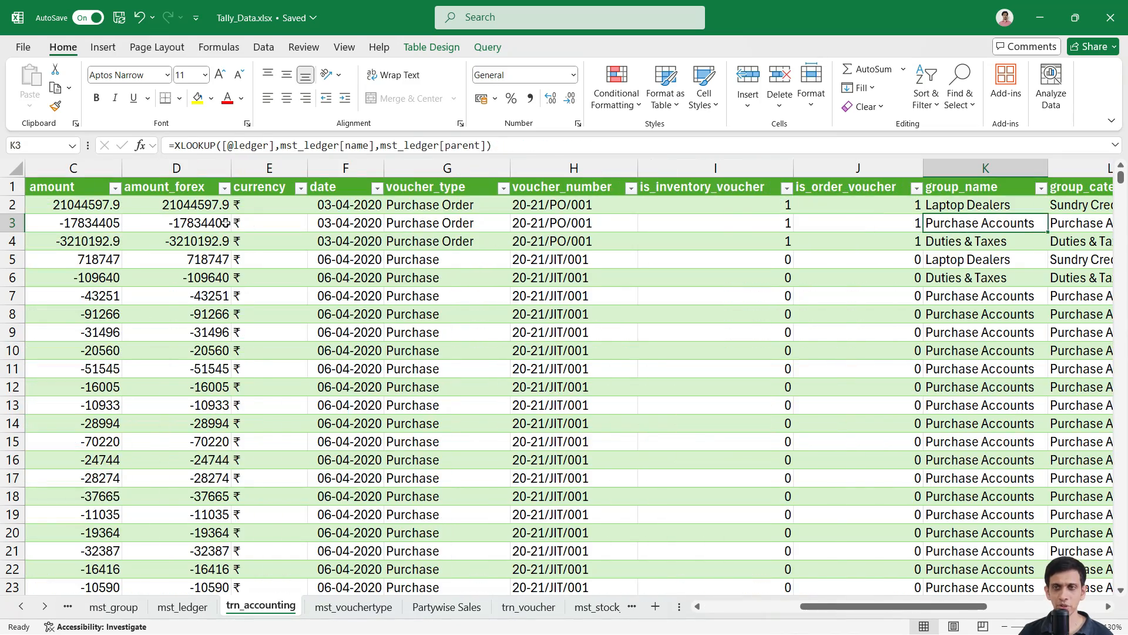
key(Right)
key(Right)
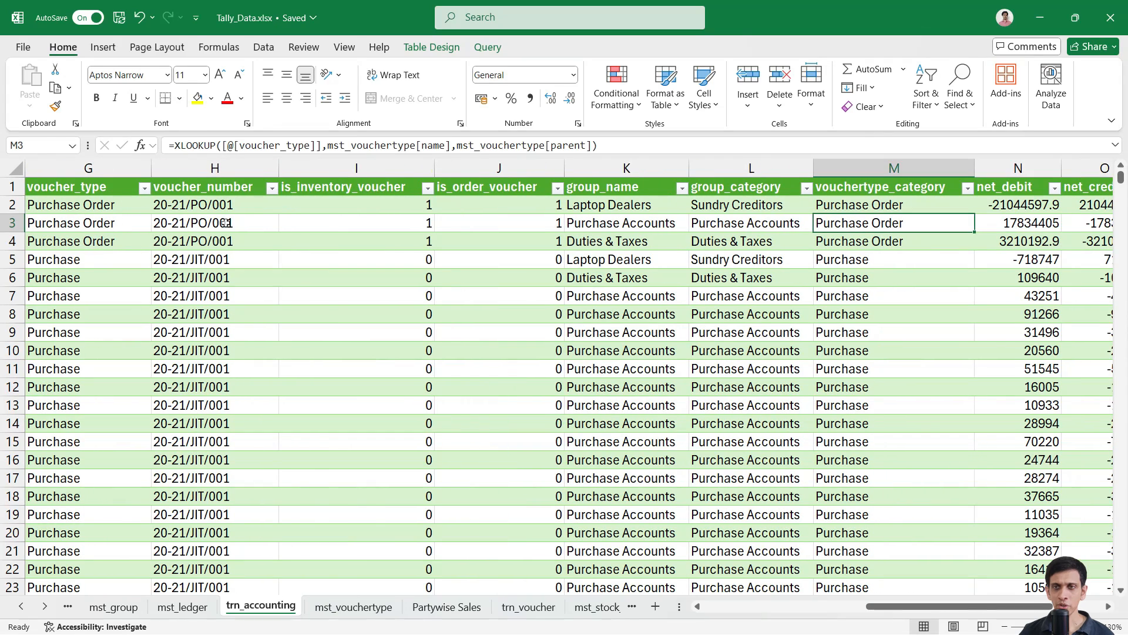
Step: Review the distinct voucher types in the vouchertype_category filter list without applying a filter
click(968, 188)
scroll(846, 464, down, 1)
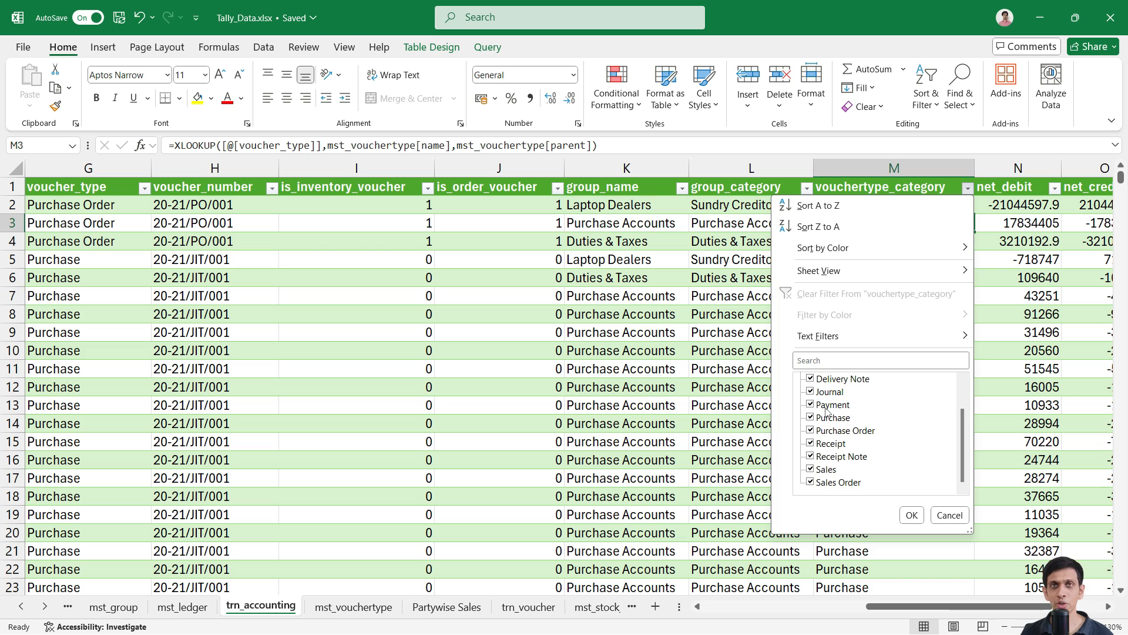
key(Escape)
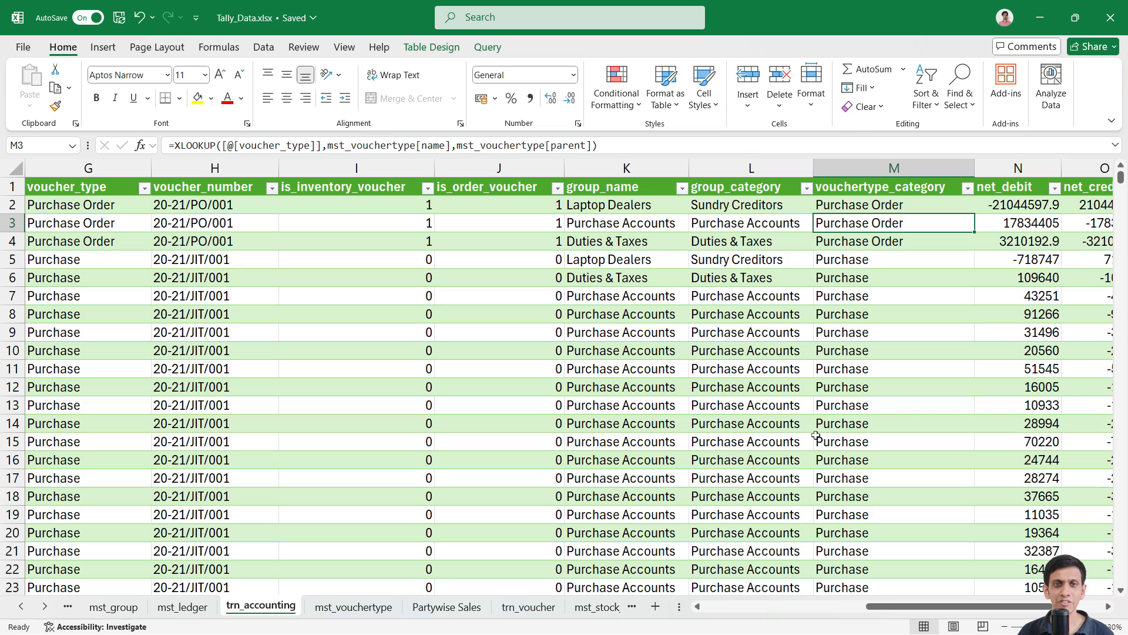
Step: Inspect the is_inventory_voucher and is_order_voucher columns in trn_accounting
click(340, 280)
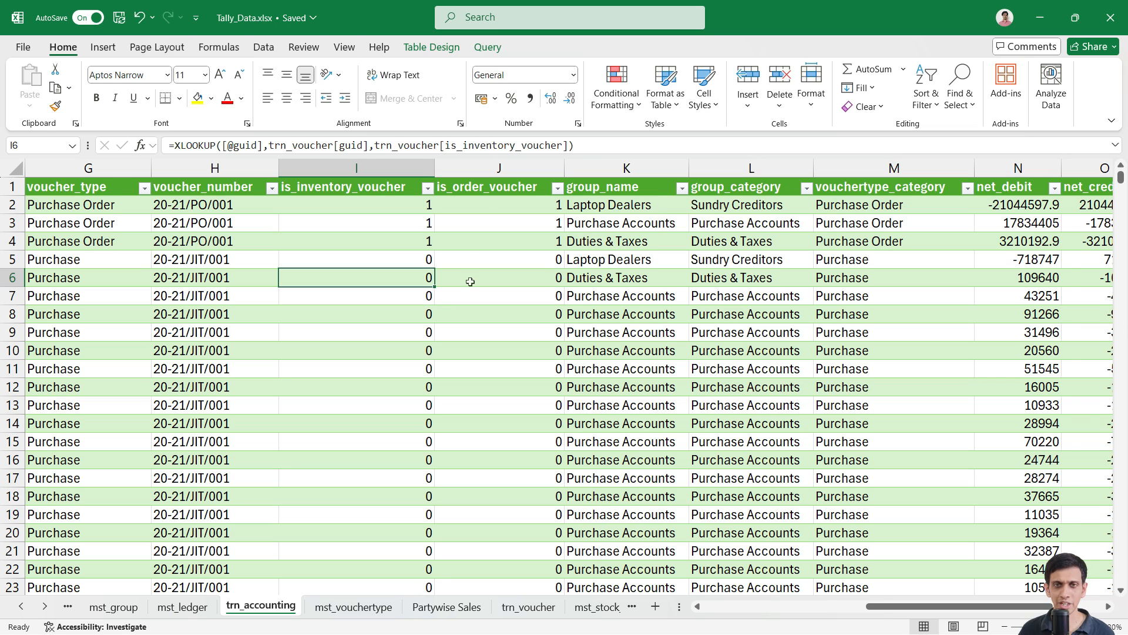
click(470, 244)
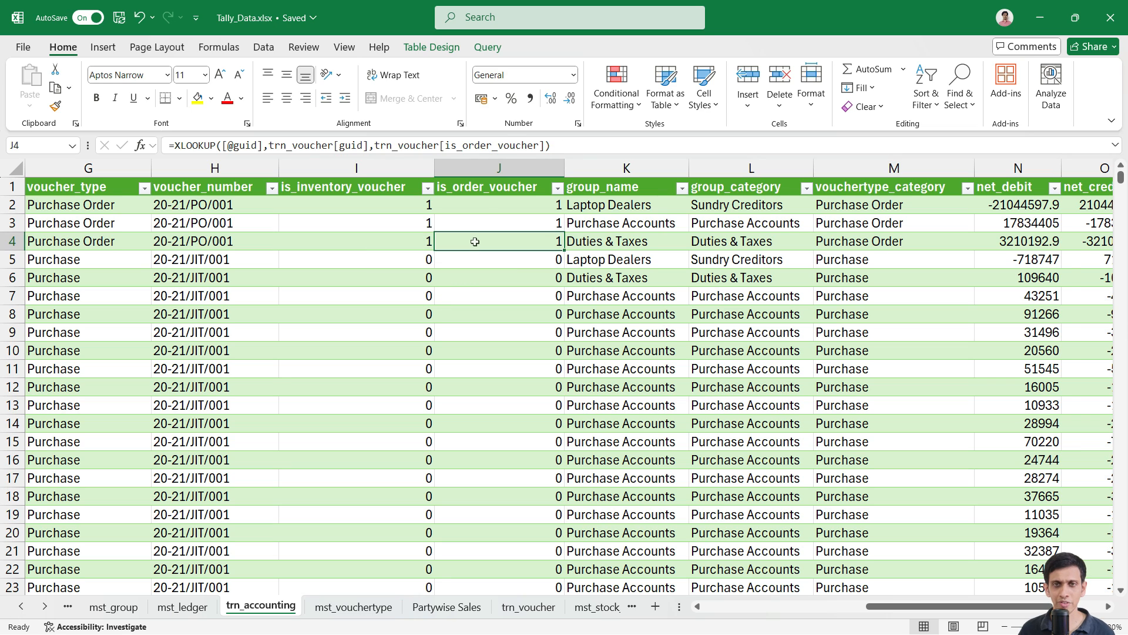
click(339, 229)
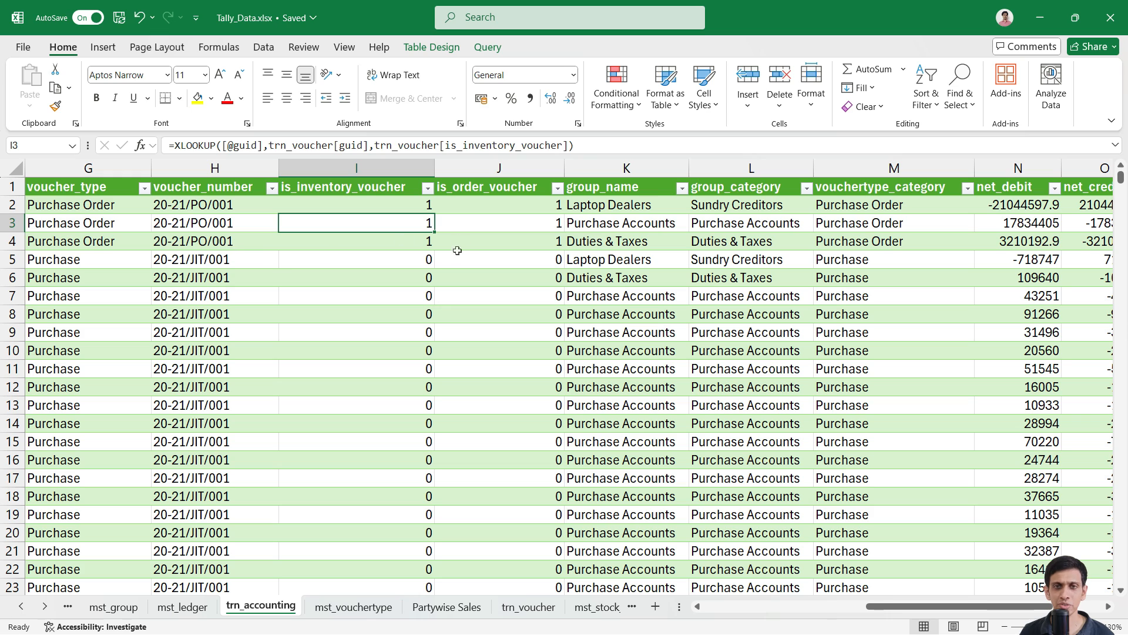
click(511, 233)
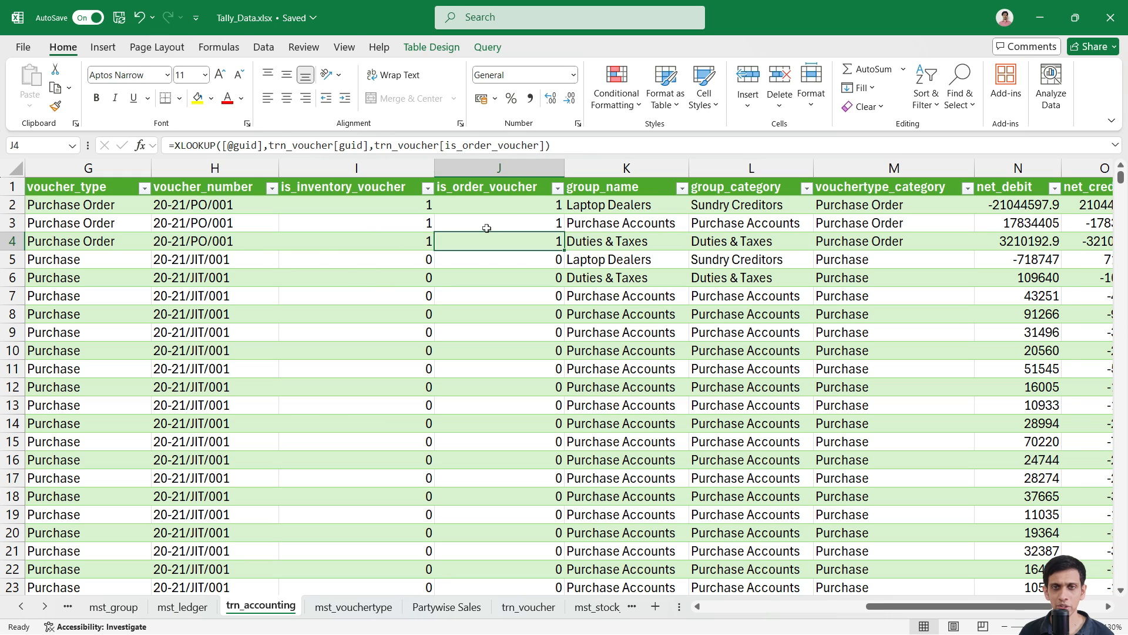
click(459, 188)
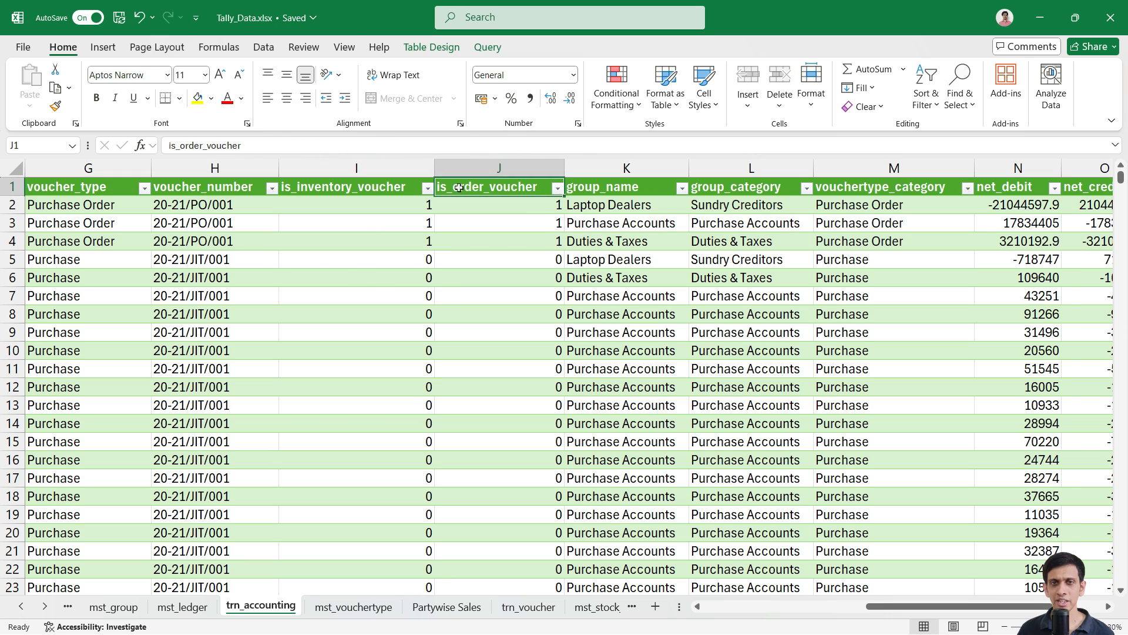
Step: Filter is_order_voucher to 1 and check which voucher types the filtered rows contain
click(557, 188)
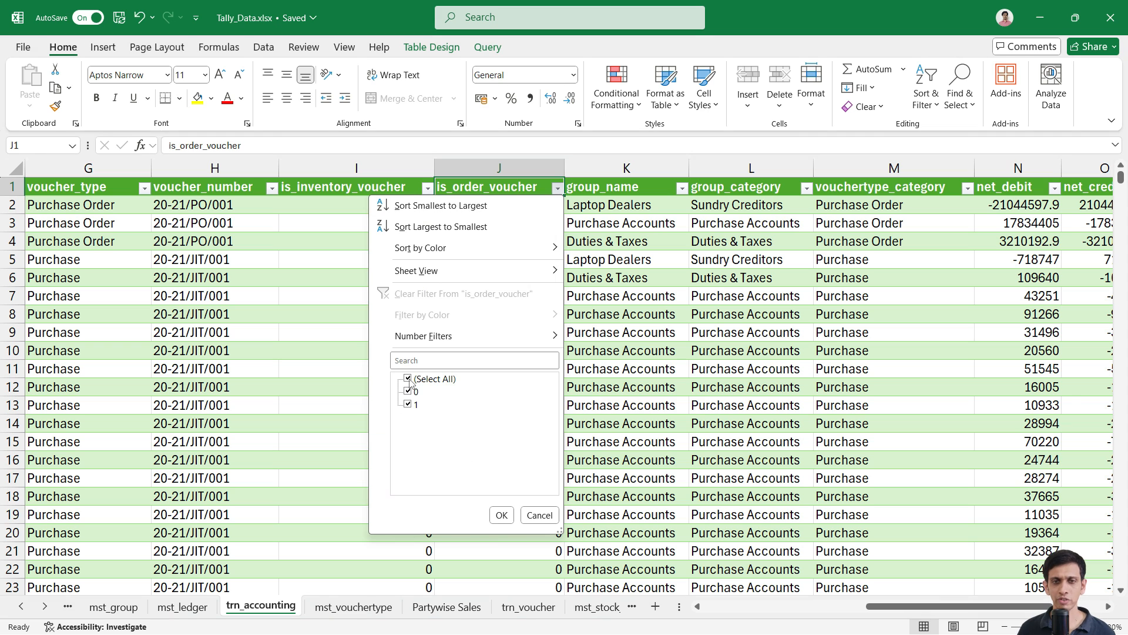
click(409, 379)
click(411, 405)
click(501, 516)
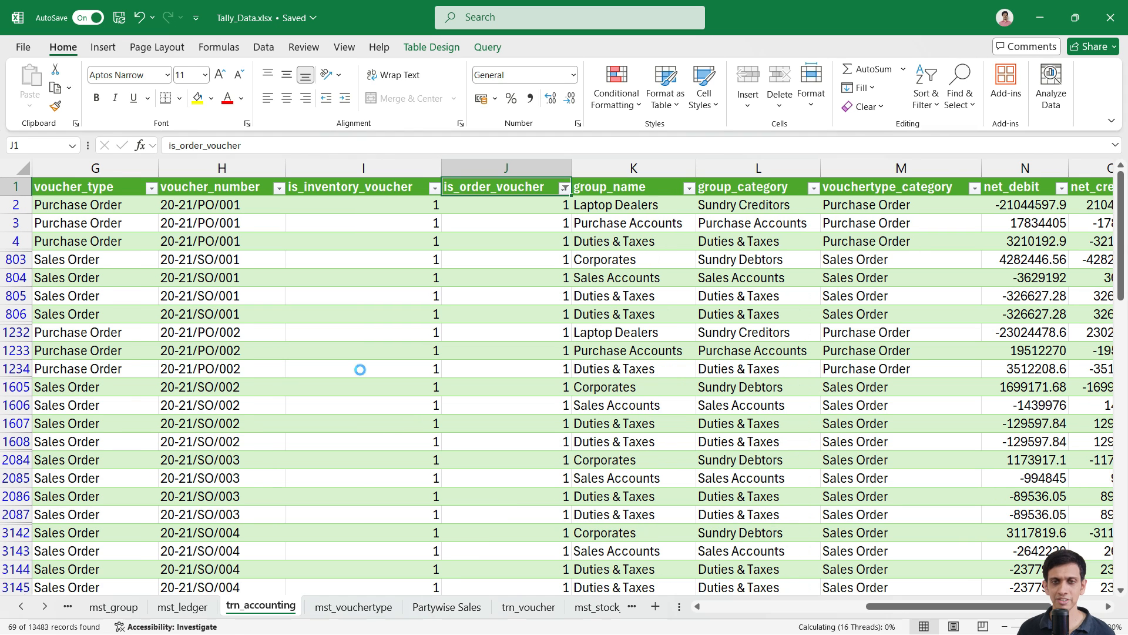
click(228, 277)
key(Left)
key(Left)
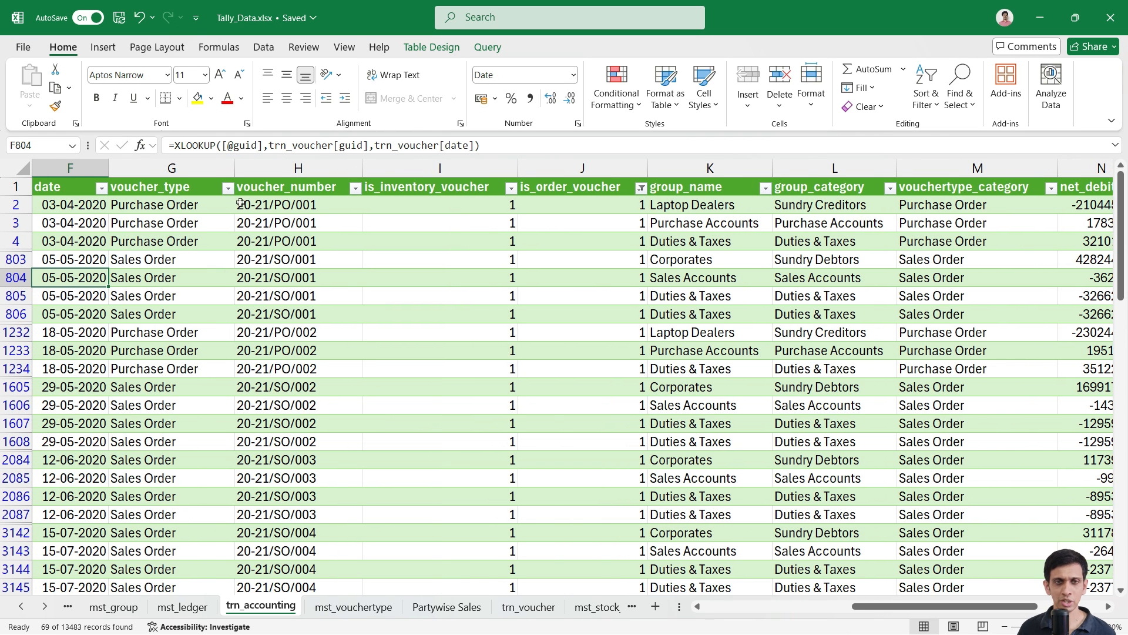
click(228, 188)
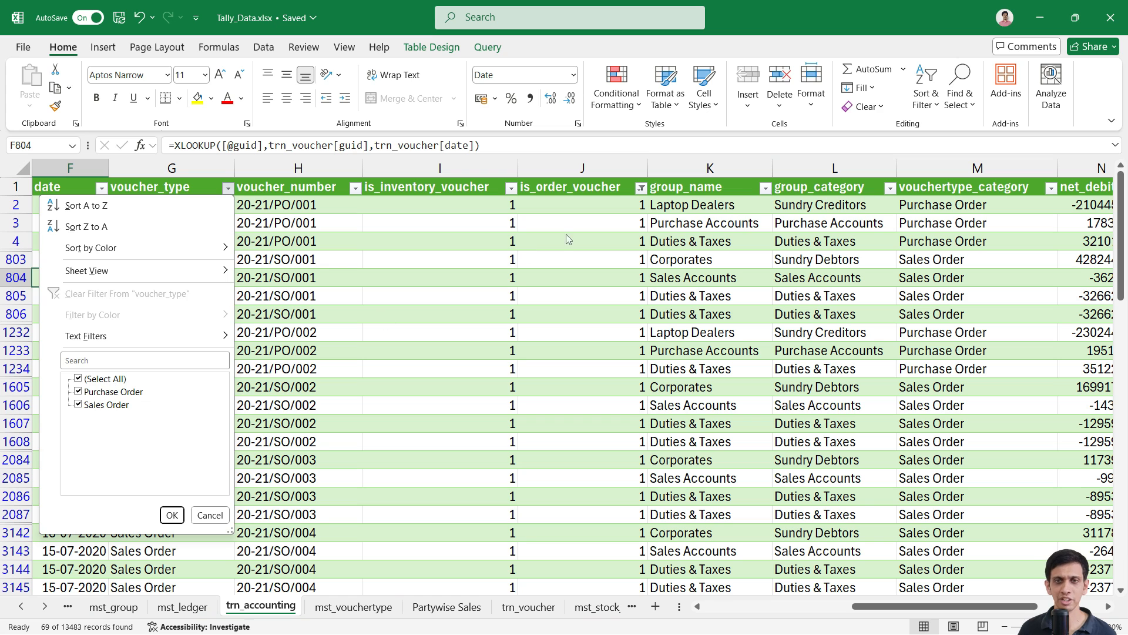
Step: Clear the filter from the is_order_voucher column
click(641, 192)
click(641, 189)
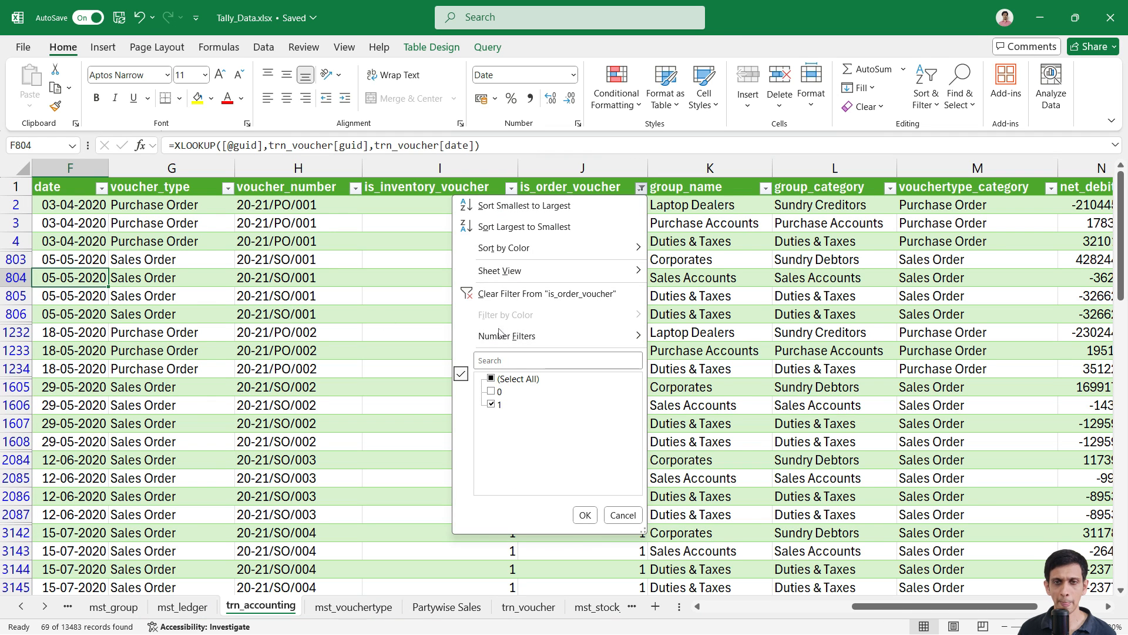
click(517, 294)
Step: Filter is_inventory_voucher to 1 and review which voucher types the filtered rows contain in the voucher_type filter list
click(440, 241)
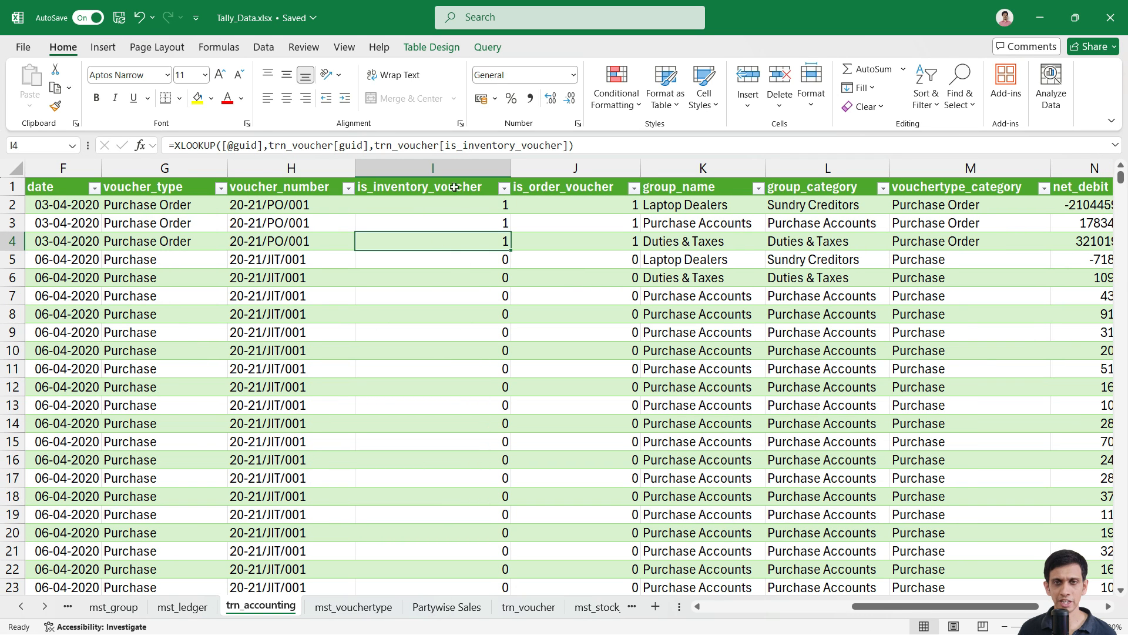
click(503, 194)
click(503, 190)
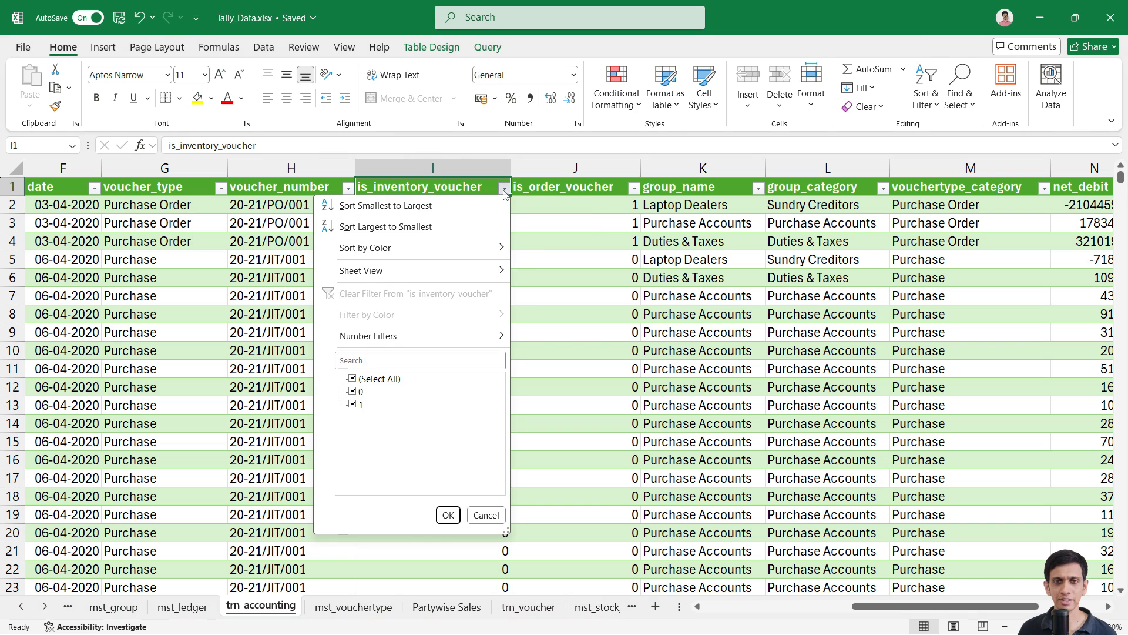
click(353, 379)
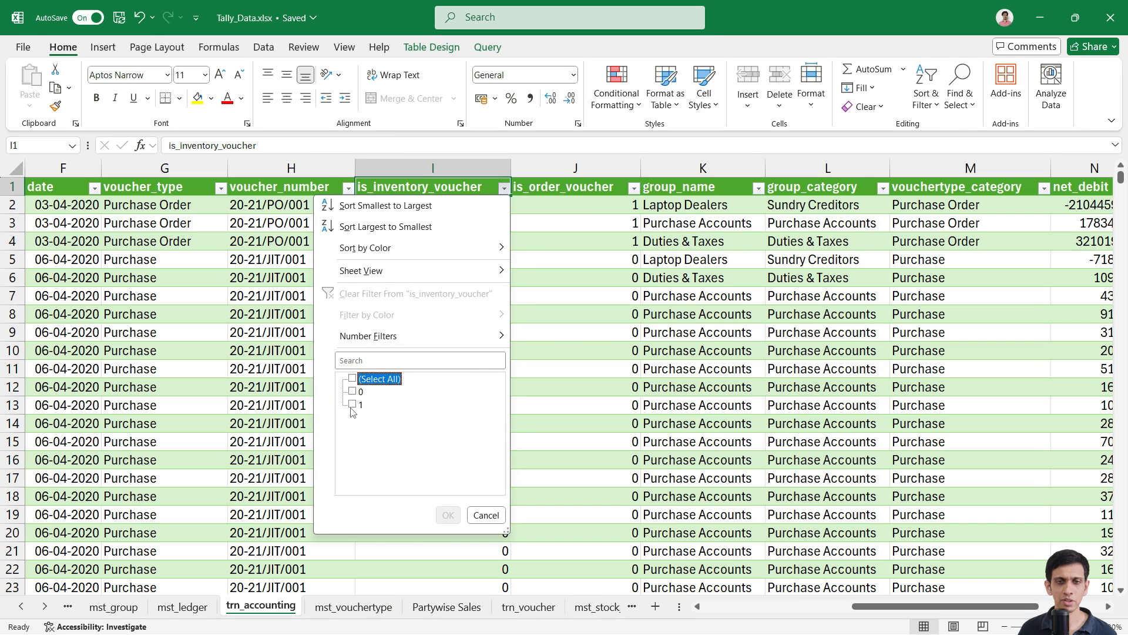
click(353, 404)
click(448, 515)
click(187, 276)
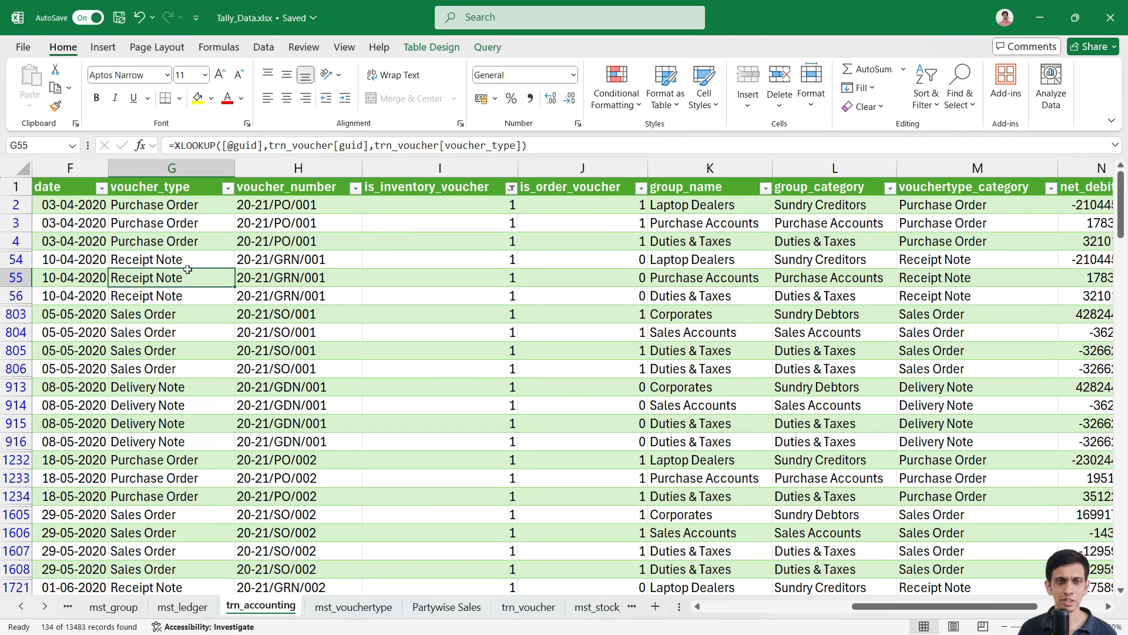
click(228, 188)
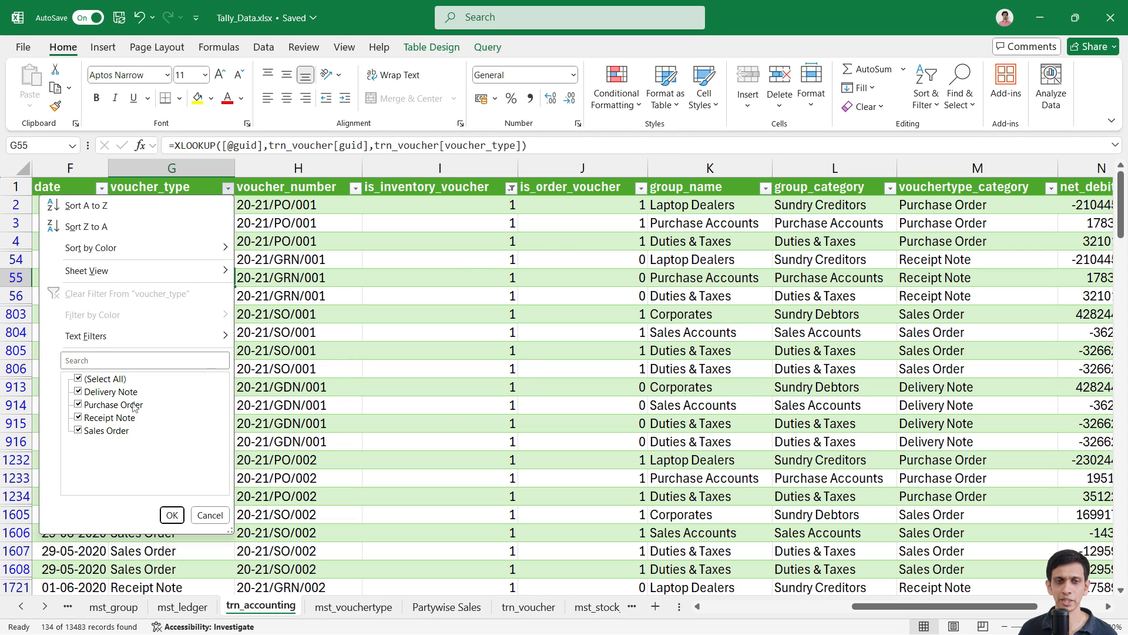
click(209, 515)
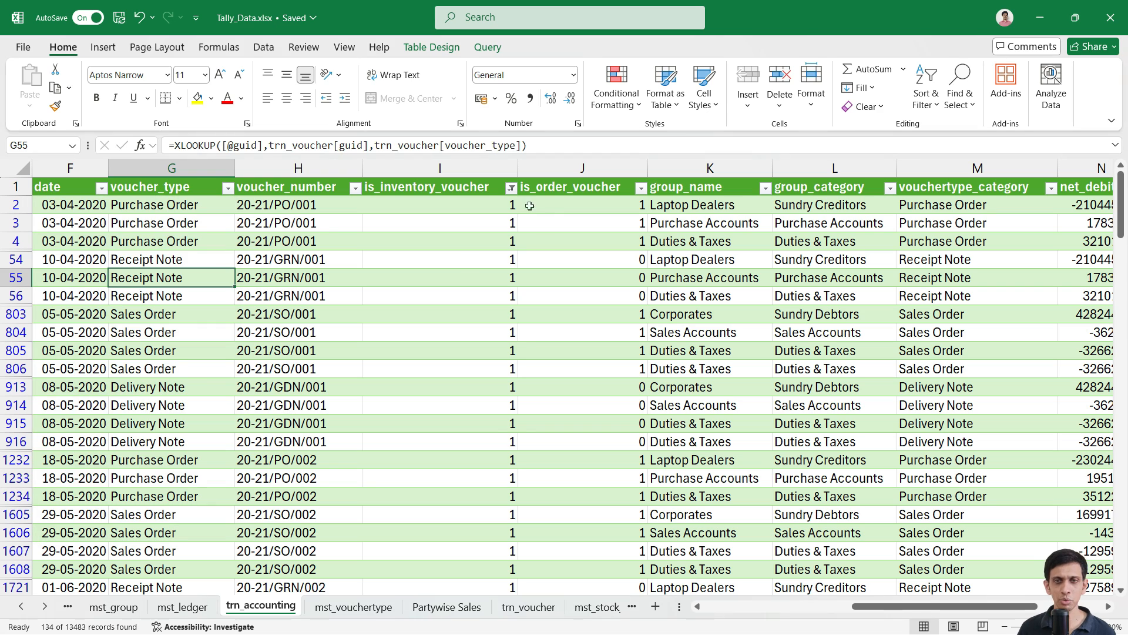
Step: Clear the filter from the is_inventory_voucher column
click(512, 187)
click(420, 294)
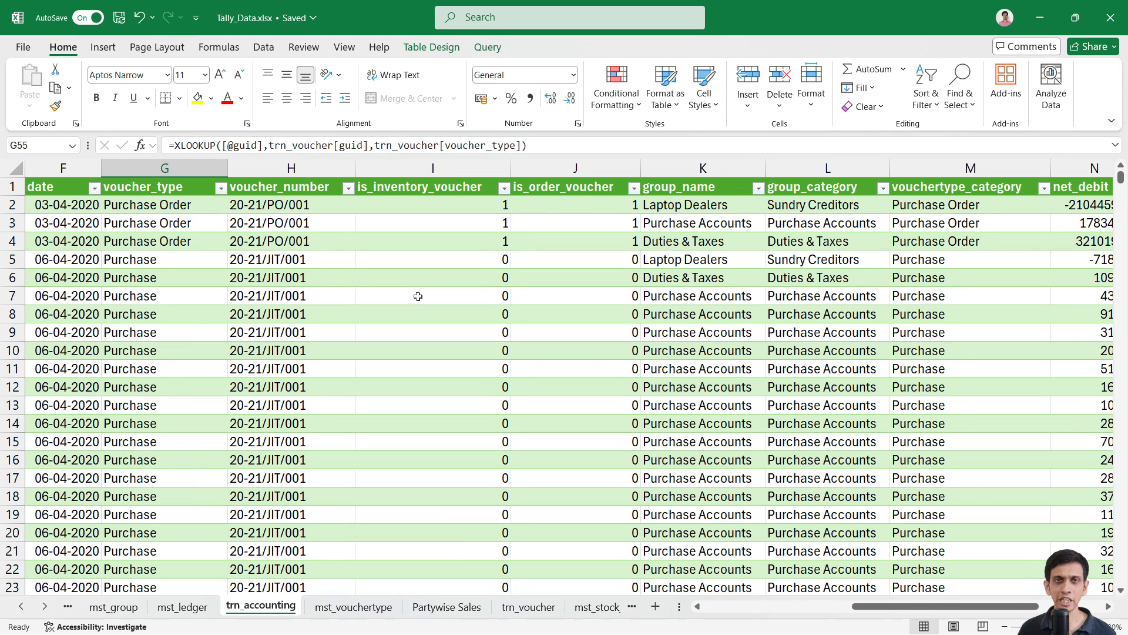
click(422, 281)
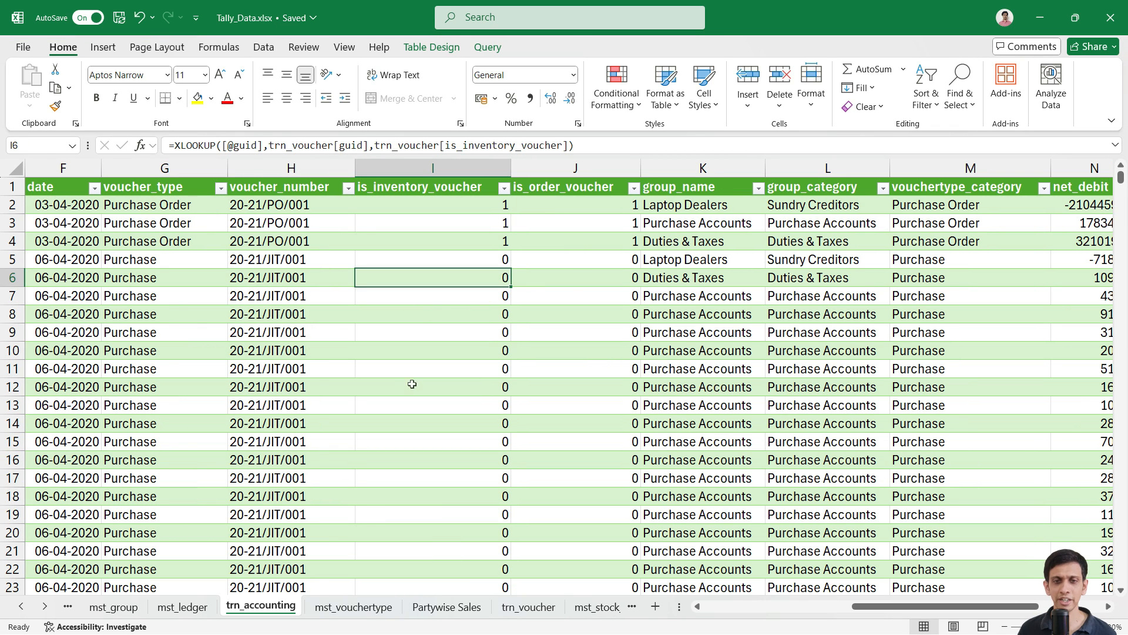
click(580, 206)
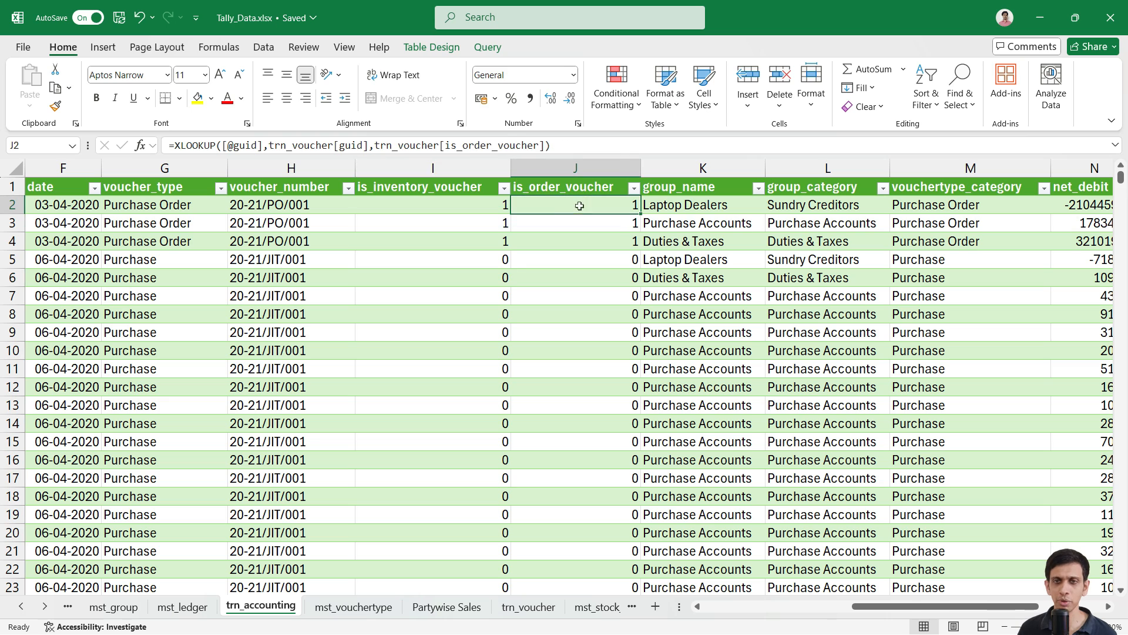
click(634, 188)
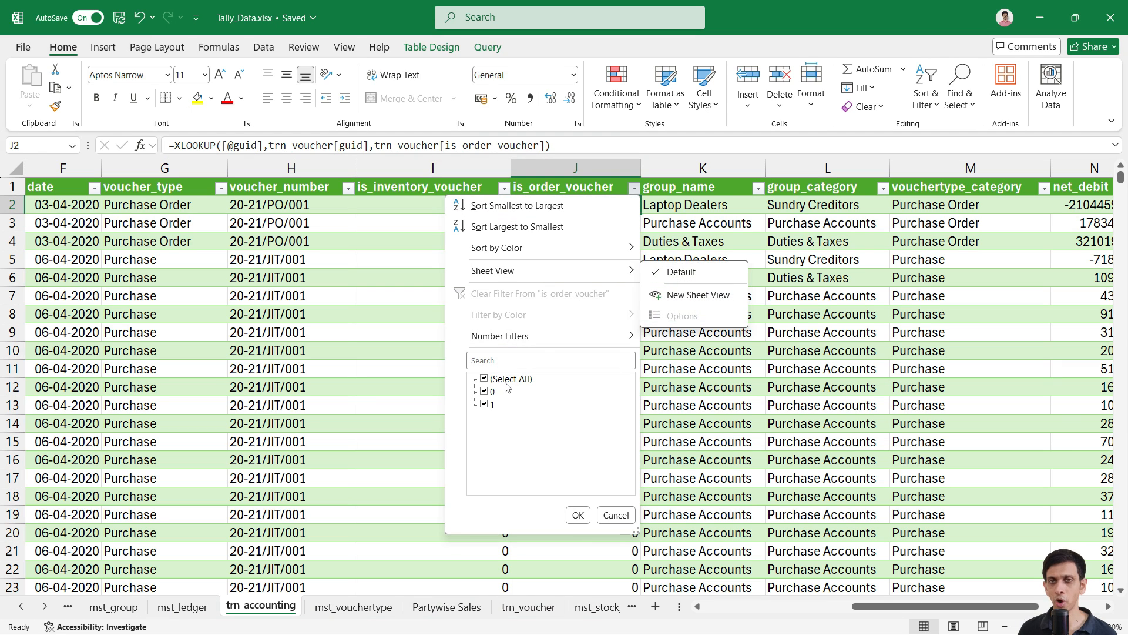
click(484, 379)
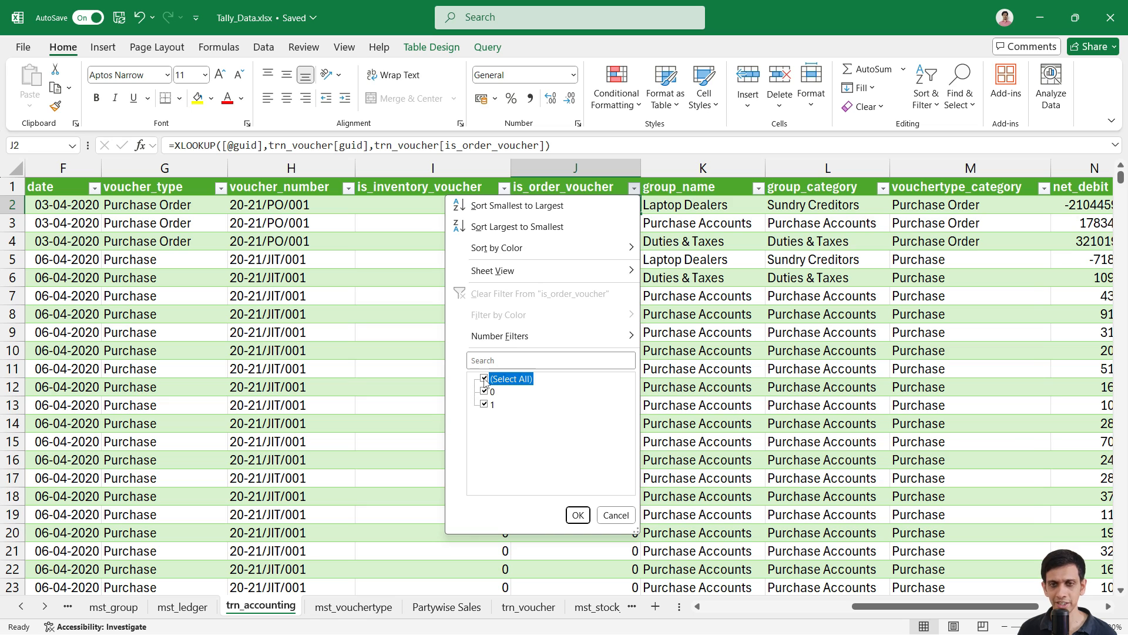
click(484, 392)
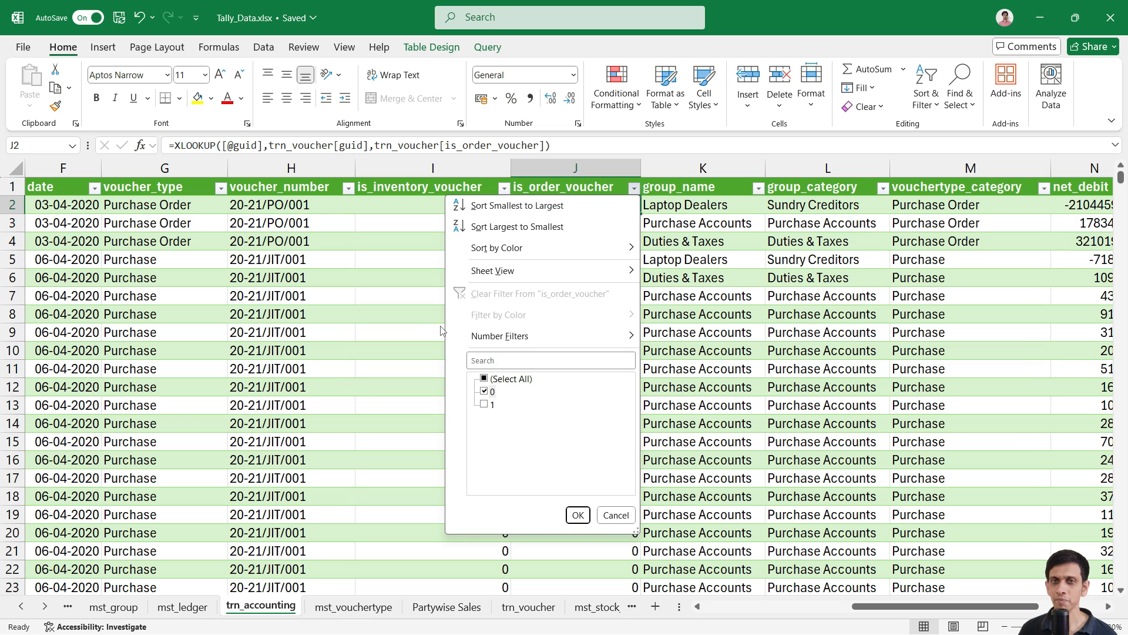
key(Escape)
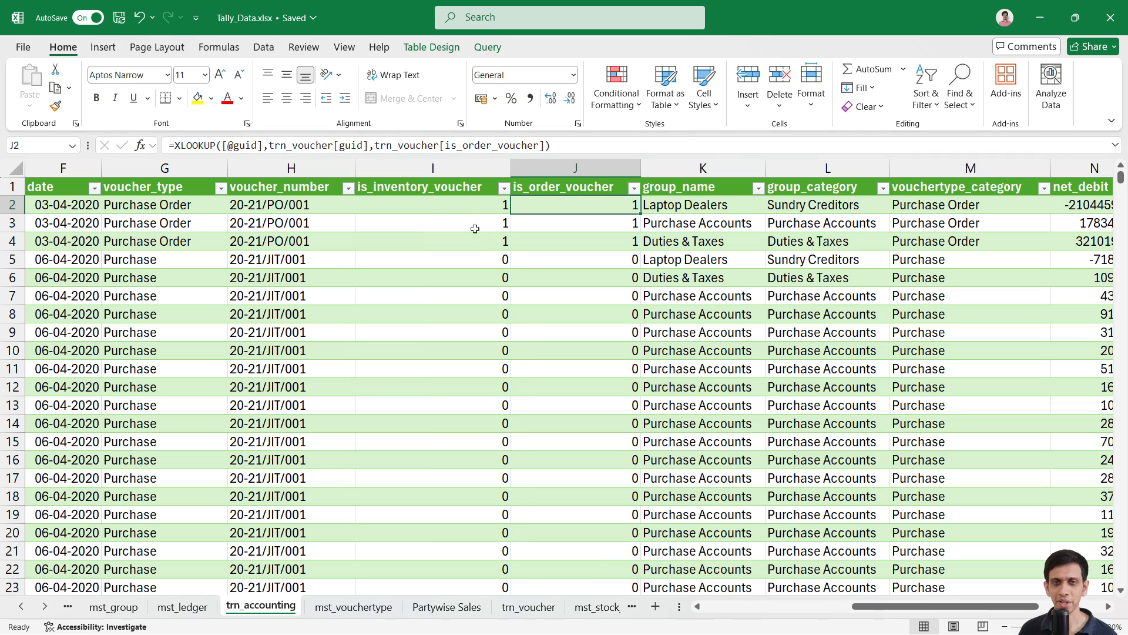
Step: Review the is_inventory_voucher filter values without restricting them, and compare the inventory and order flags in the first rows
click(467, 207)
click(473, 190)
click(504, 189)
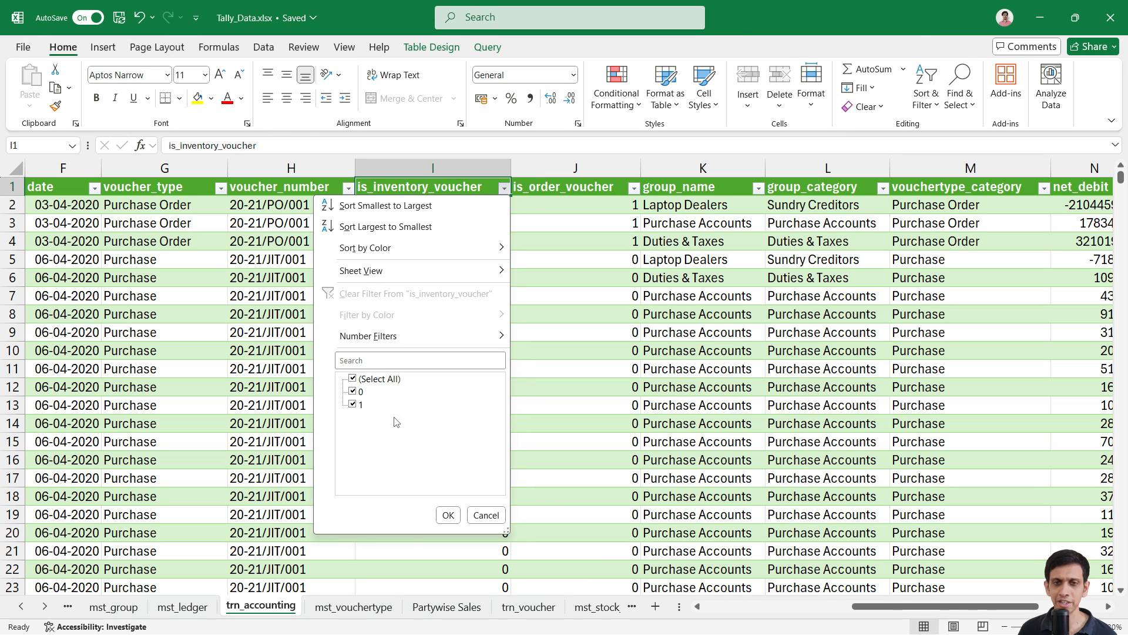
click(448, 515)
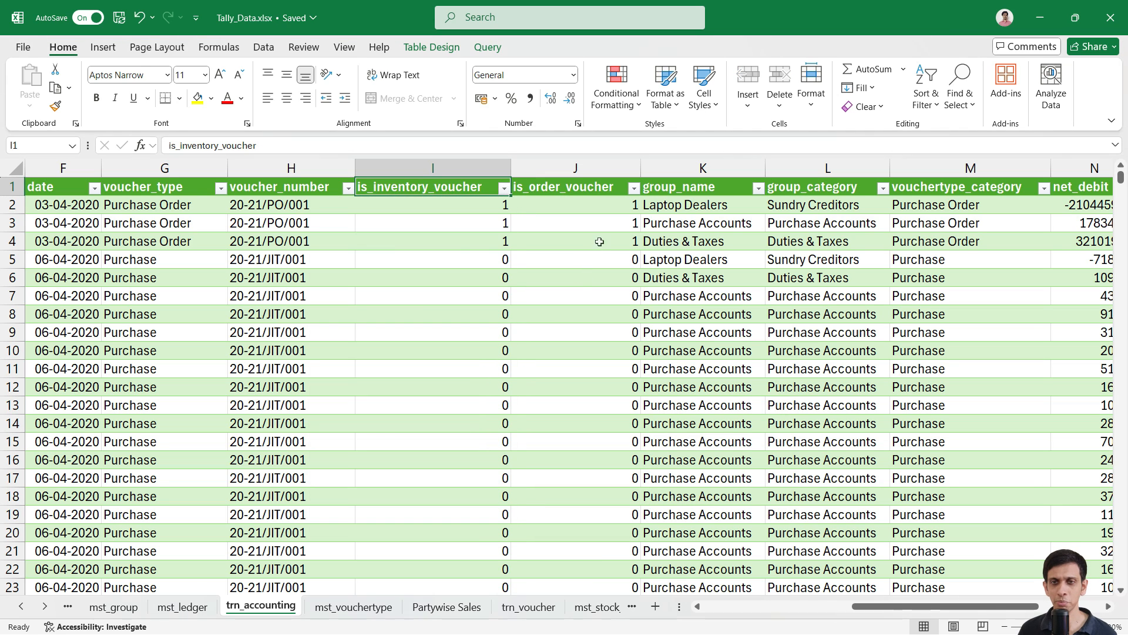
click(476, 241)
click(615, 258)
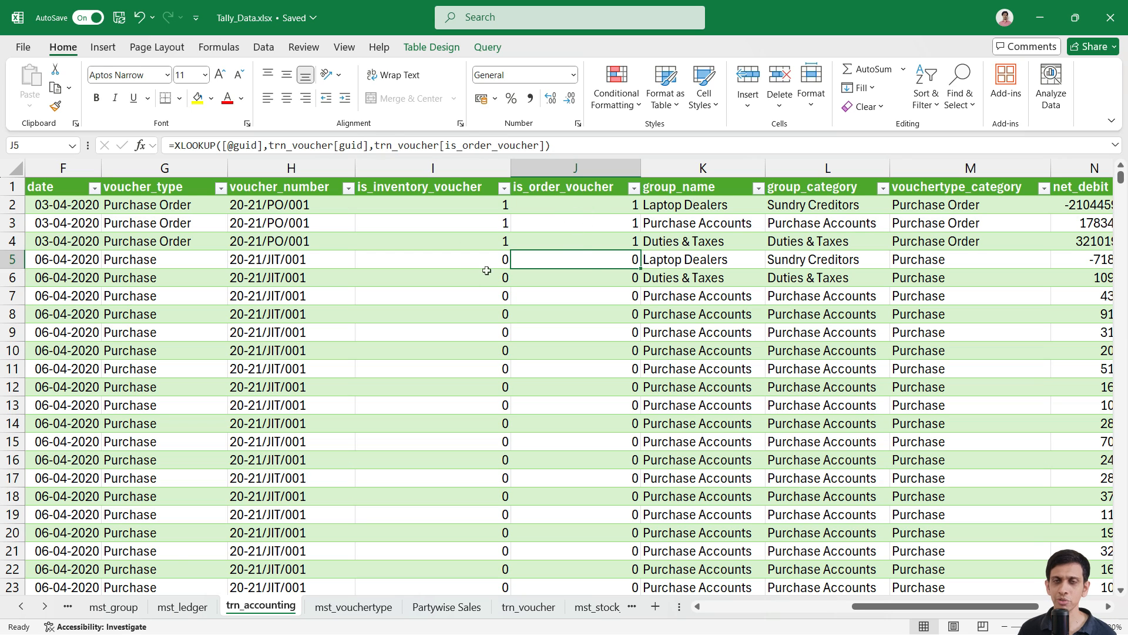
click(445, 258)
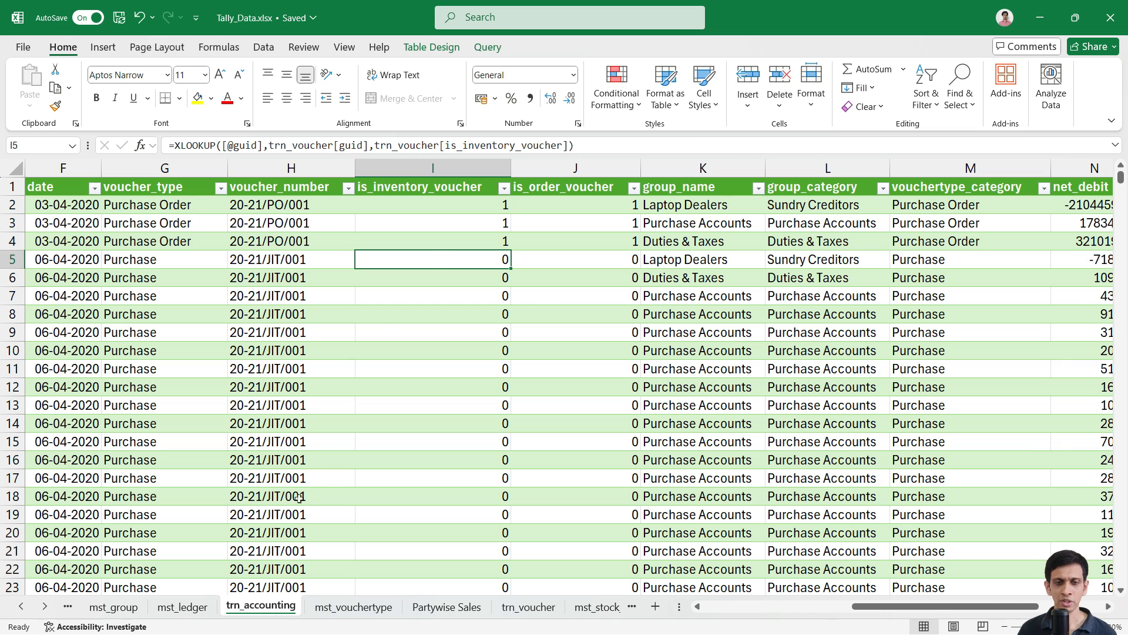
Step: Add a closing_balance column after bank_branch in the mst_ledger table
click(193, 607)
key(Up)
key(ctrl+Right)
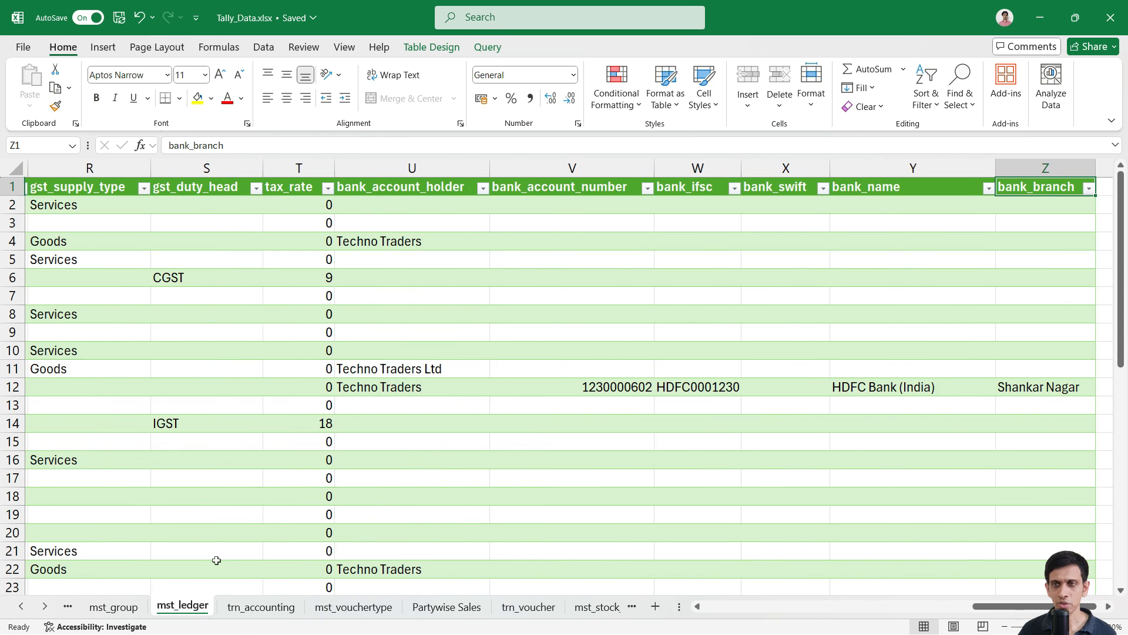
key(Right)
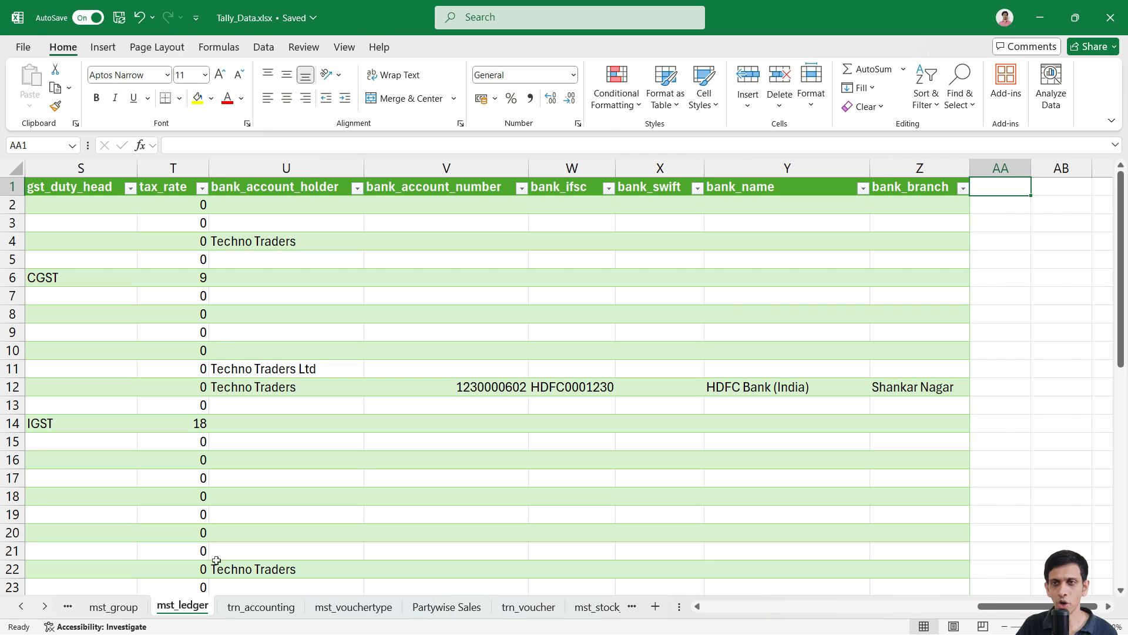
text(clo)
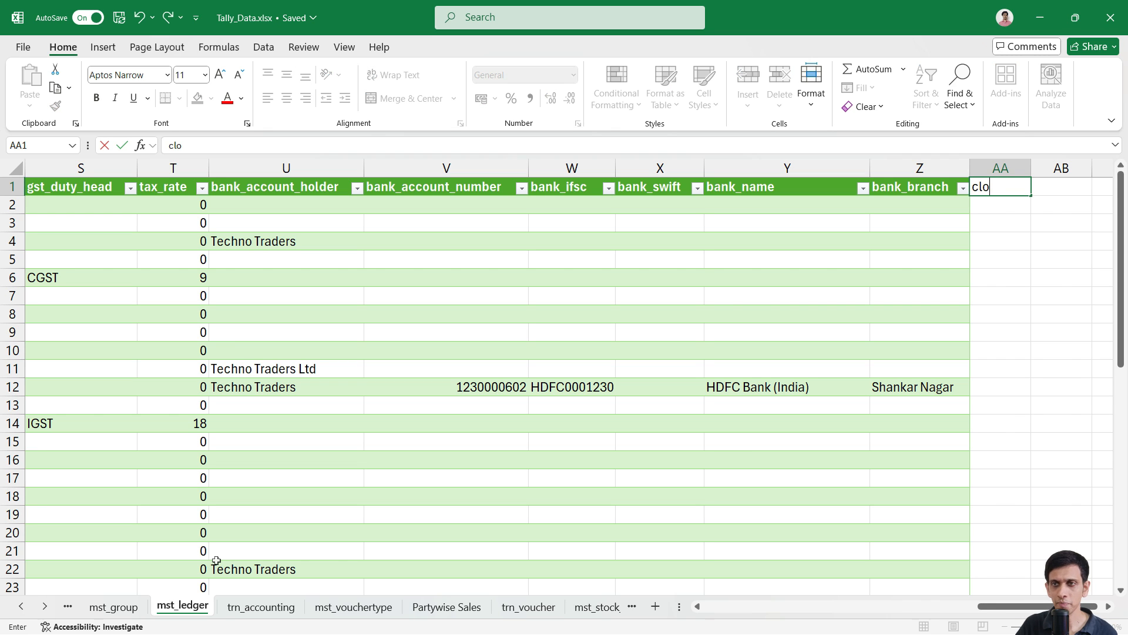
text(sing_balance)
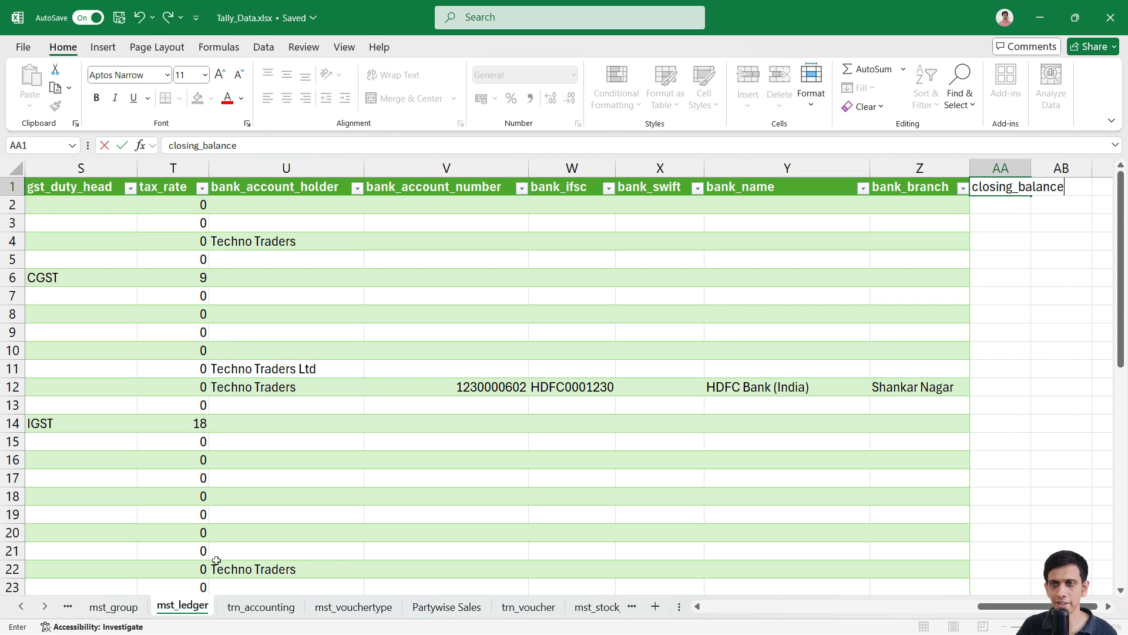
key(Return)
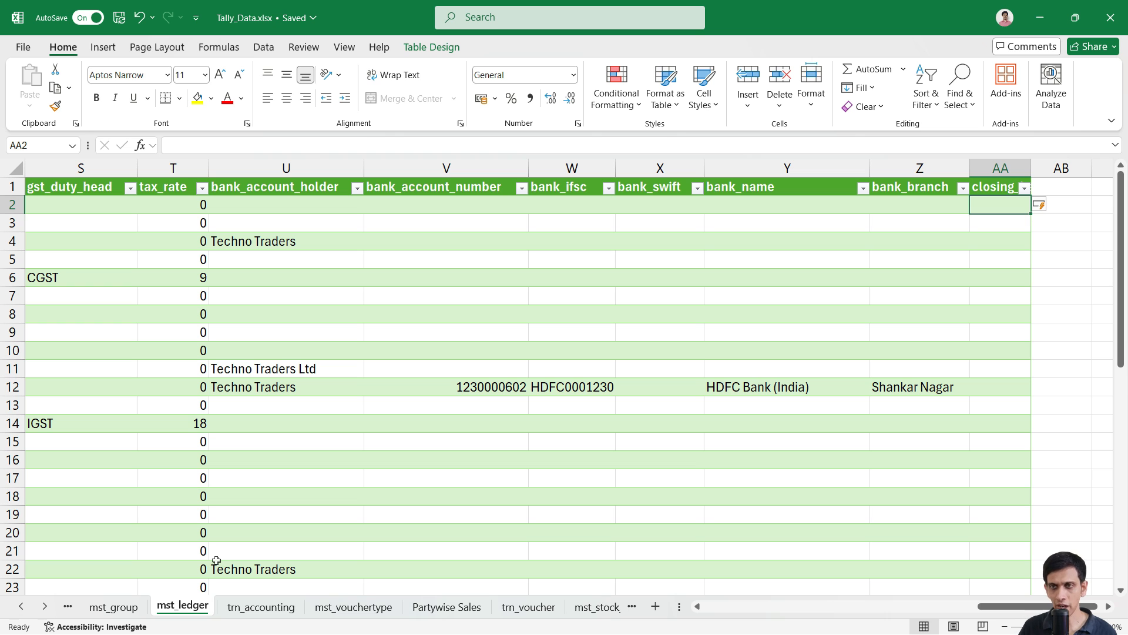
Step: Start a SUMIFS formula in the first data cell of the closing_balance column, AA2
key(Right)
key(Right)
key(Right)
key(Right)
key(Right)
key(Left)
key(Left)
key(Left)
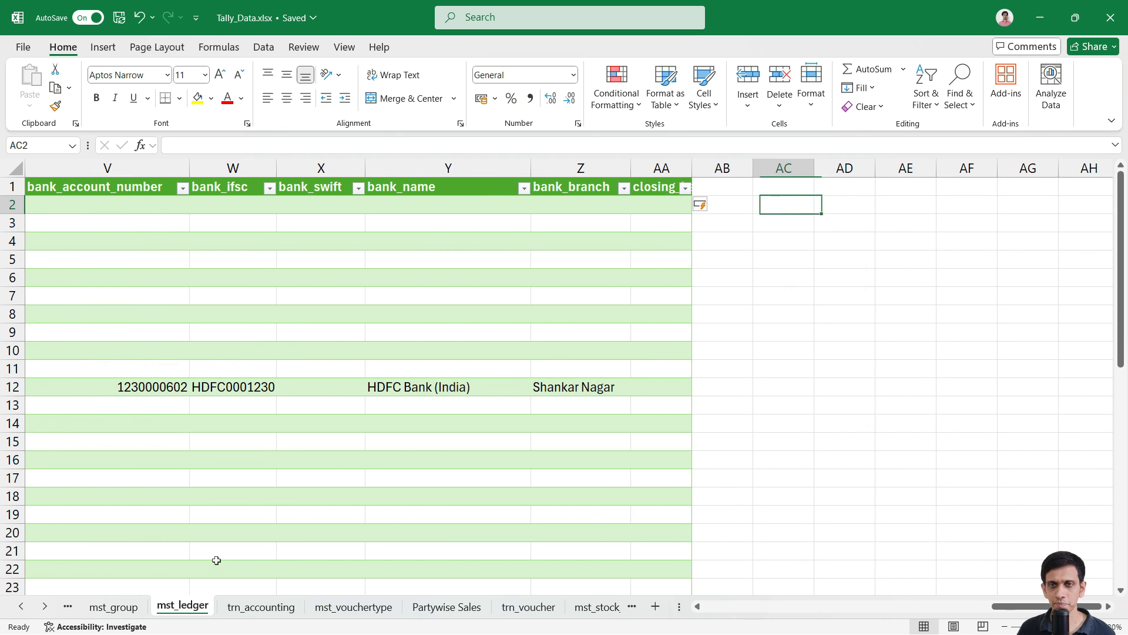
key(Left)
key(Left)
text(=S)
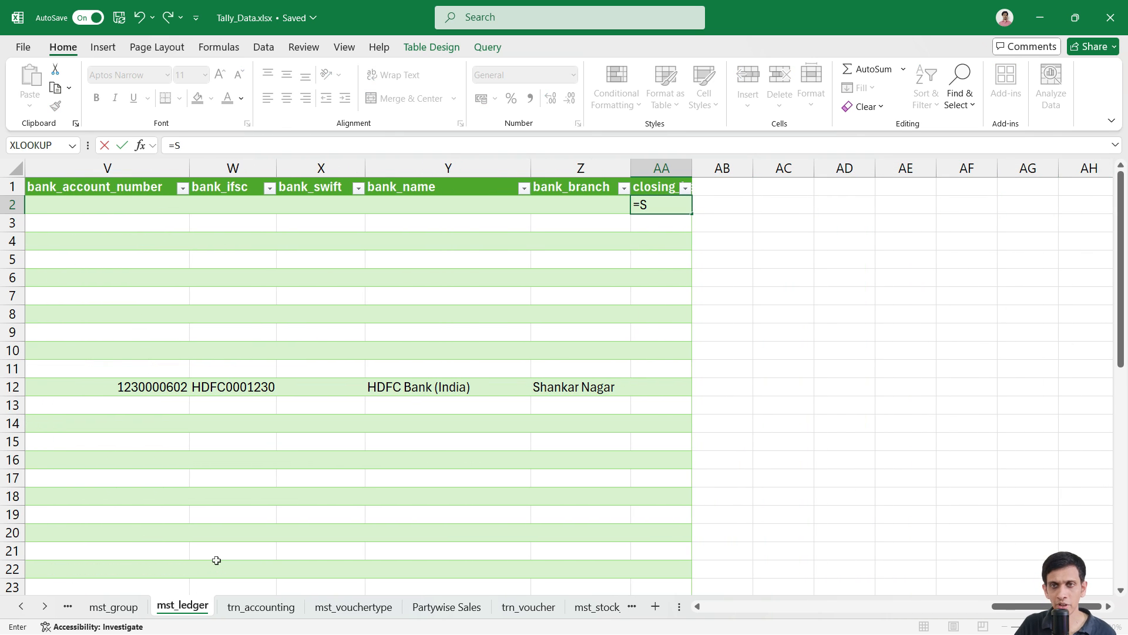
text(UMIFS)
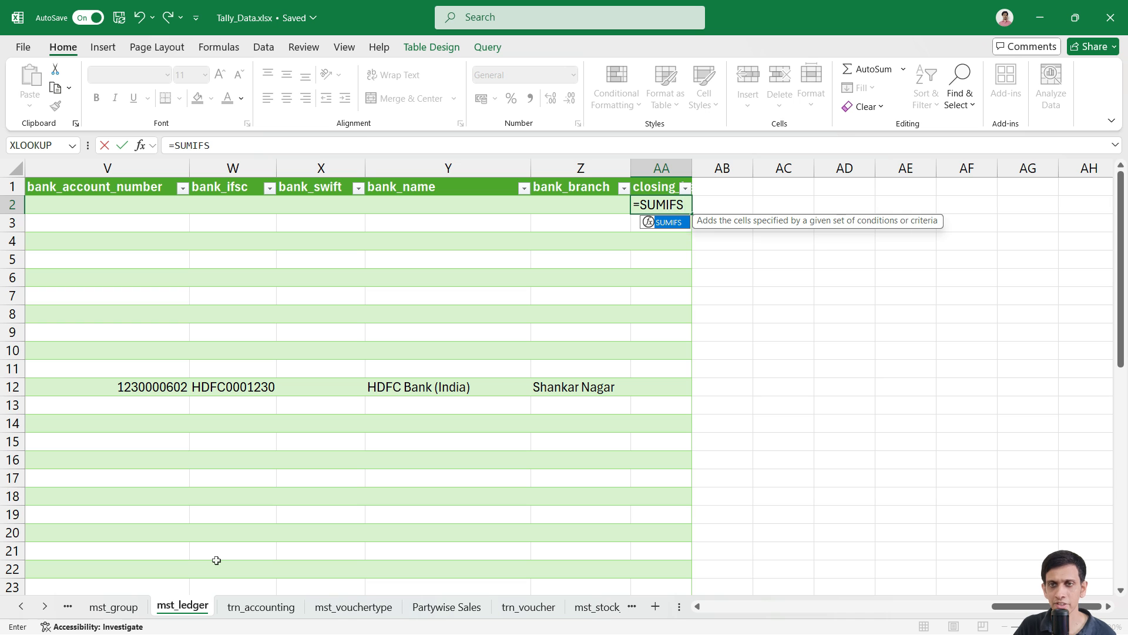
text(()
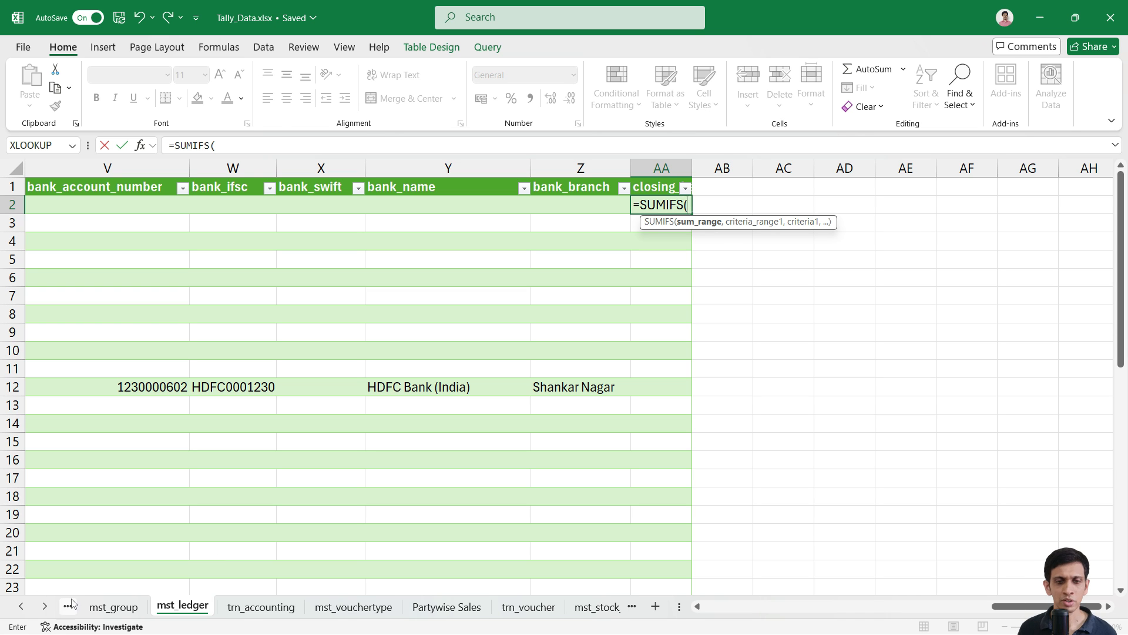
Step: Set the sum range of the SUMIFS formula to the whole amount column of trn_accounting
click(258, 606)
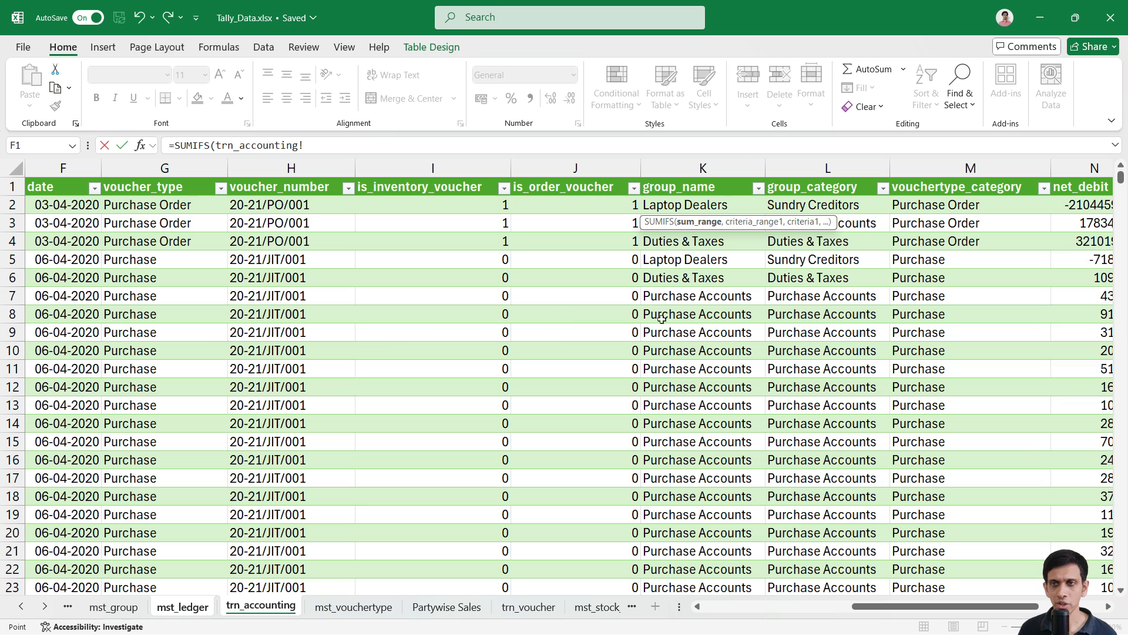
click(349, 351)
key(Left)
key(Left)
key(Left)
key(Left)
key(Left)
key(Left)
key(Left)
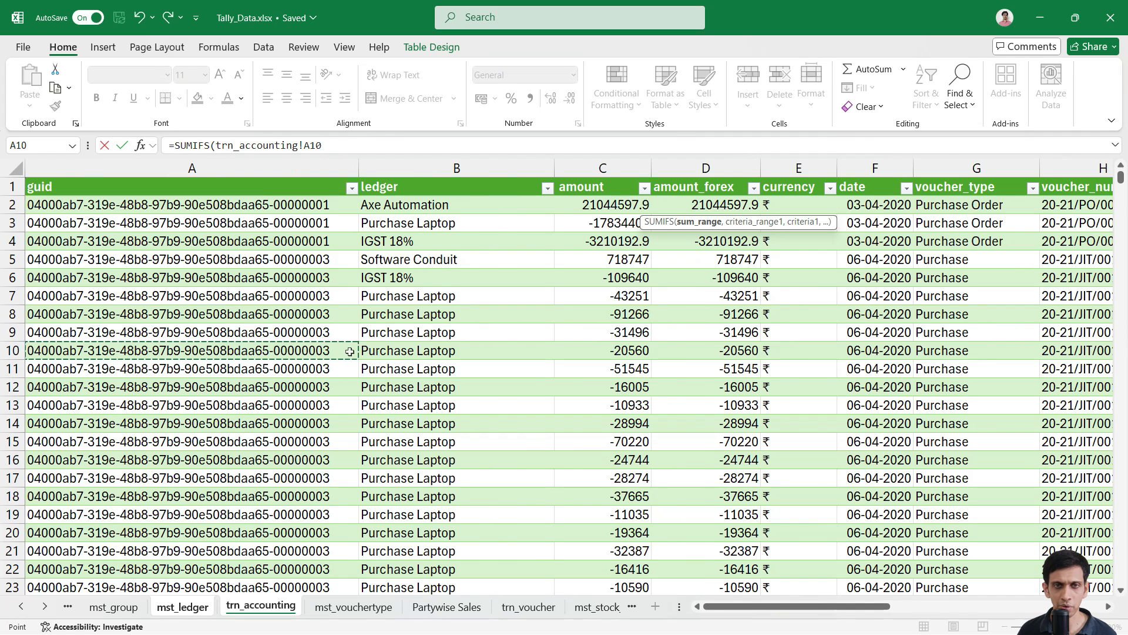
key(Right)
key(Right)
click(613, 297)
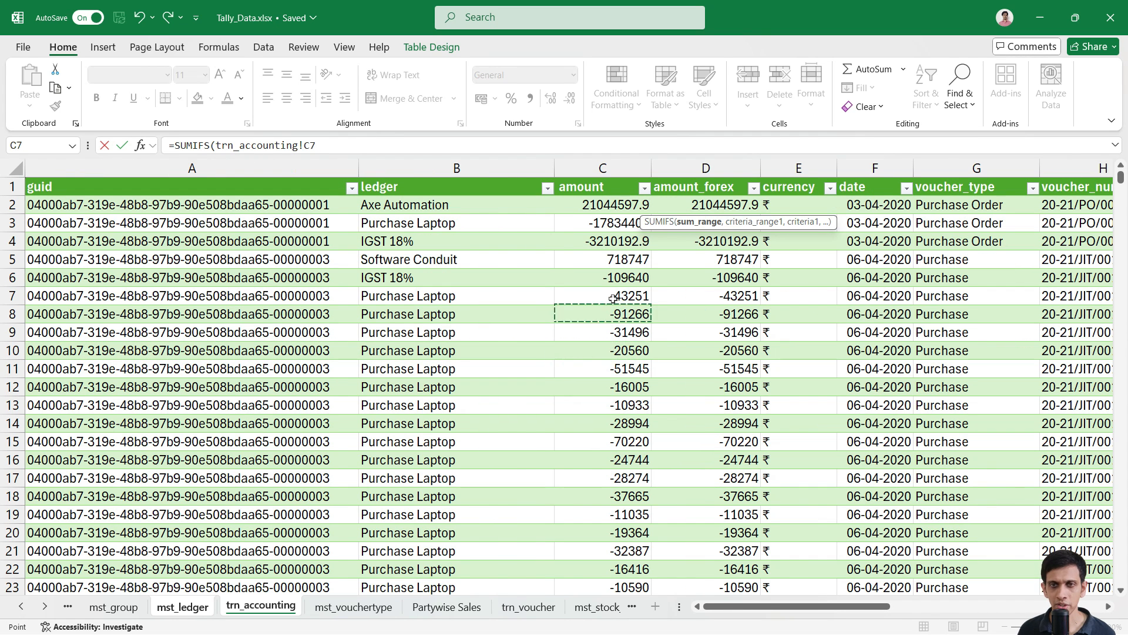
key(ctrl+space)
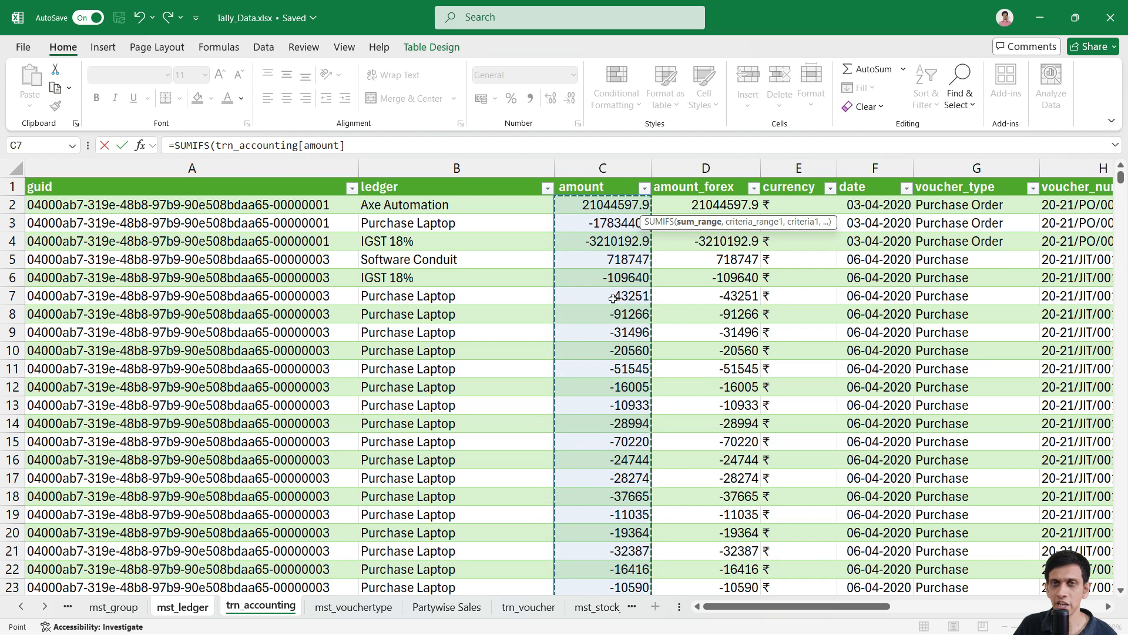
text(,)
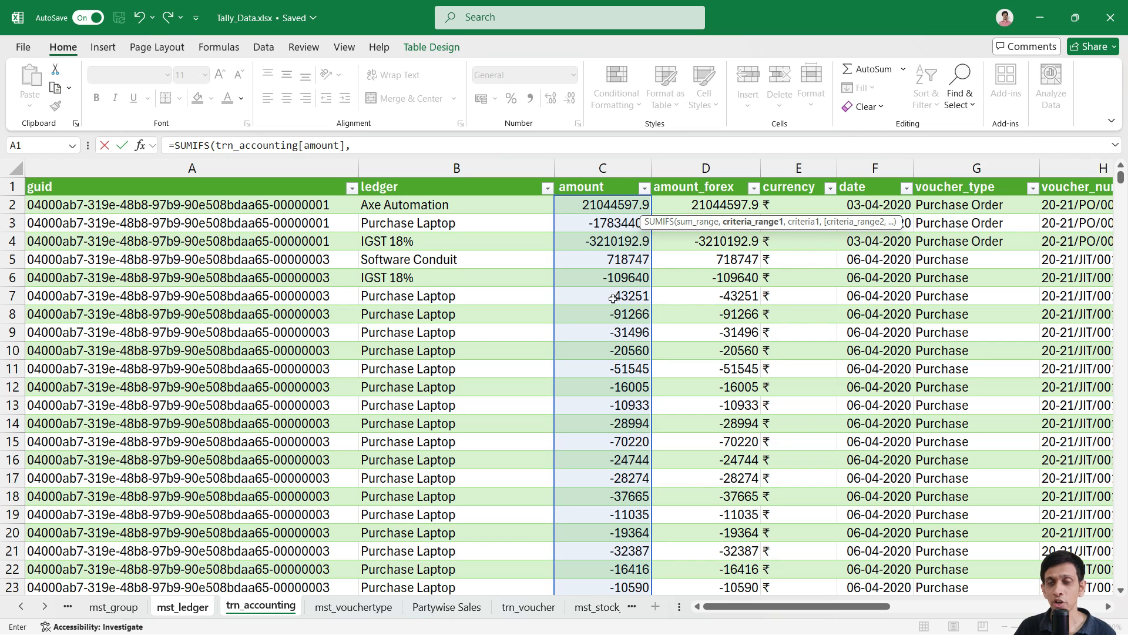
Step: Set the first criteria range of the SUMIFS formula to the whole ledger column of trn_accounting
click(414, 336)
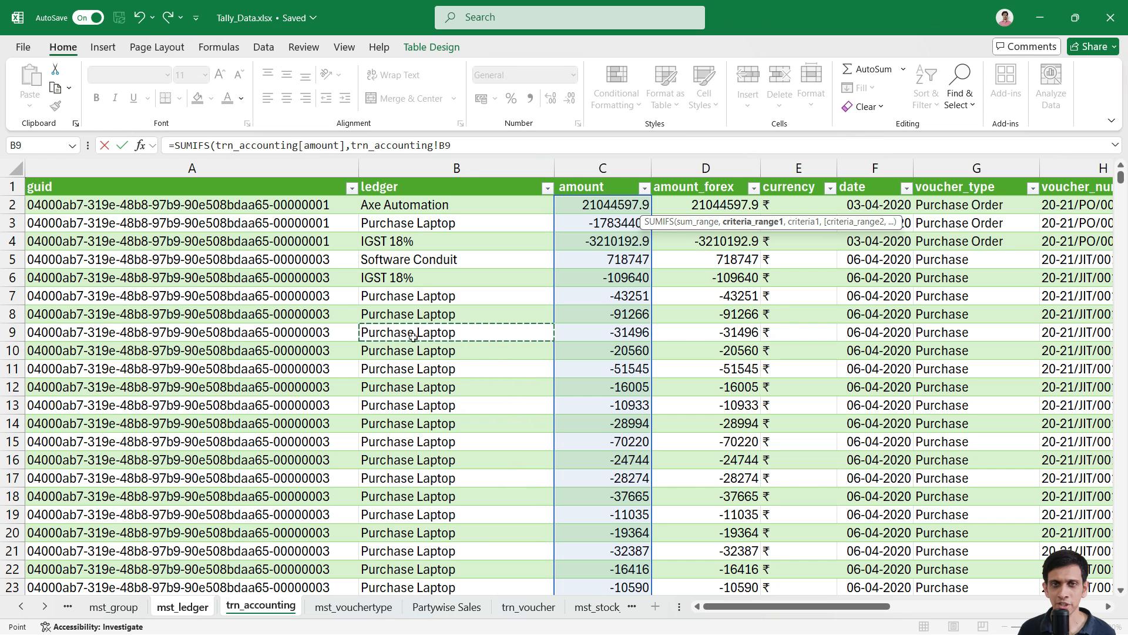
key(ctrl+space)
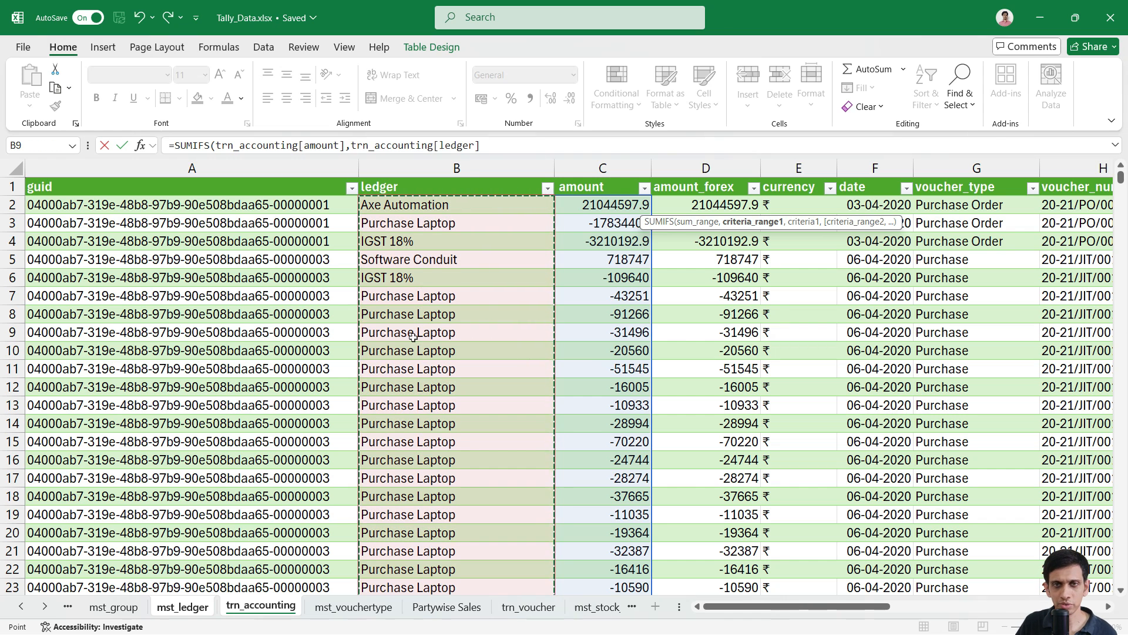
text(,)
Step: Set the first SUMIFS criterion to the name column of the same row in mst_ledger
click(185, 606)
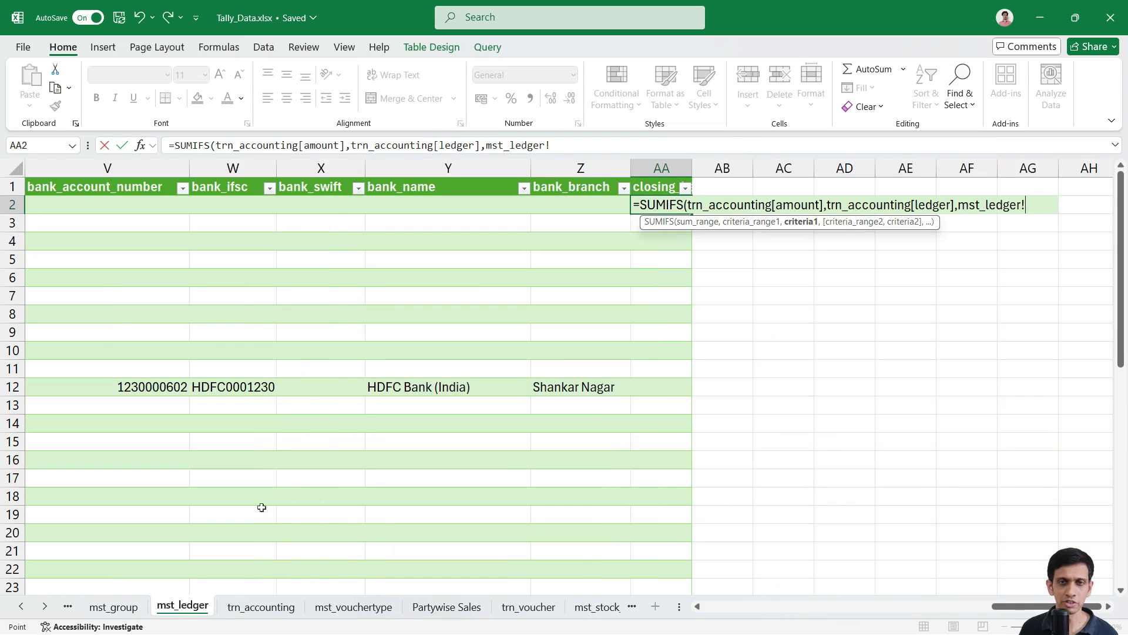
click(229, 206)
key(Left)
key(Left)
key(Left)
key(Left)
key(Left)
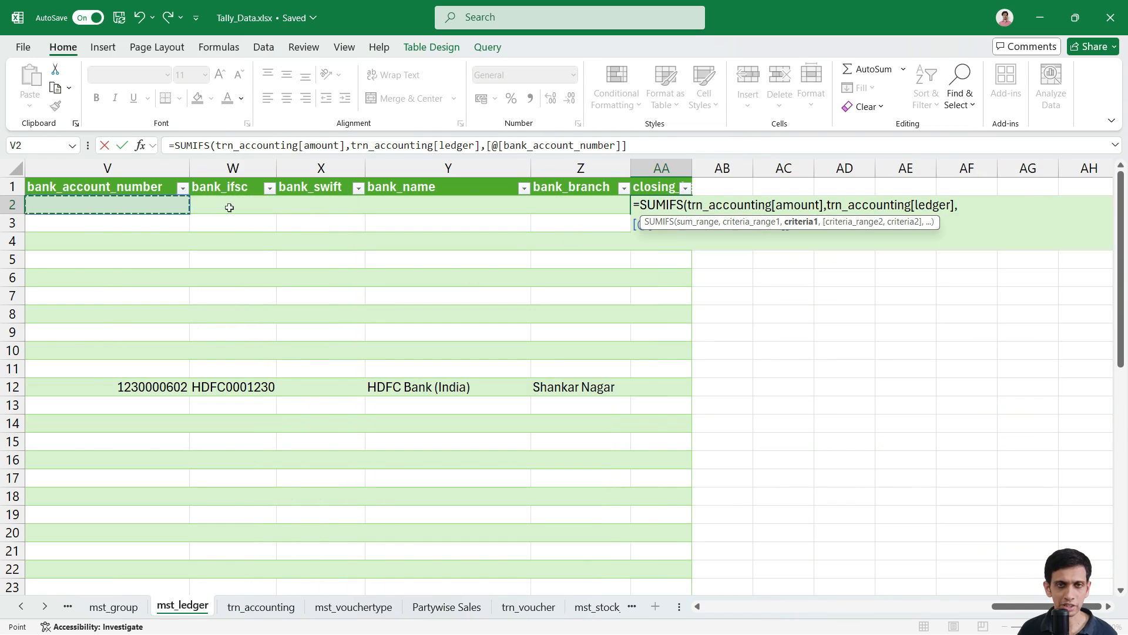
key(Left)
key(Left)
key(Left)
key(Left)
key(Left)
key(Left)
key(Left)
key(Left)
key(Left)
key(Left)
key(Left)
key(Left)
key(Left)
key(Left)
key(Left)
key(Left)
key(Left)
key(Right)
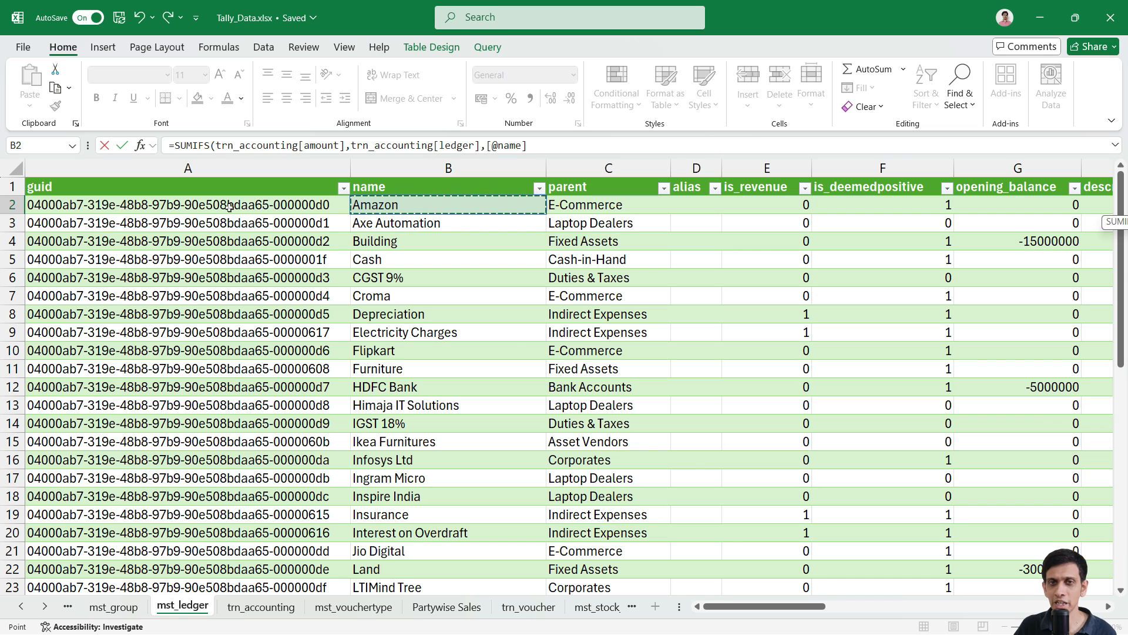
text(,)
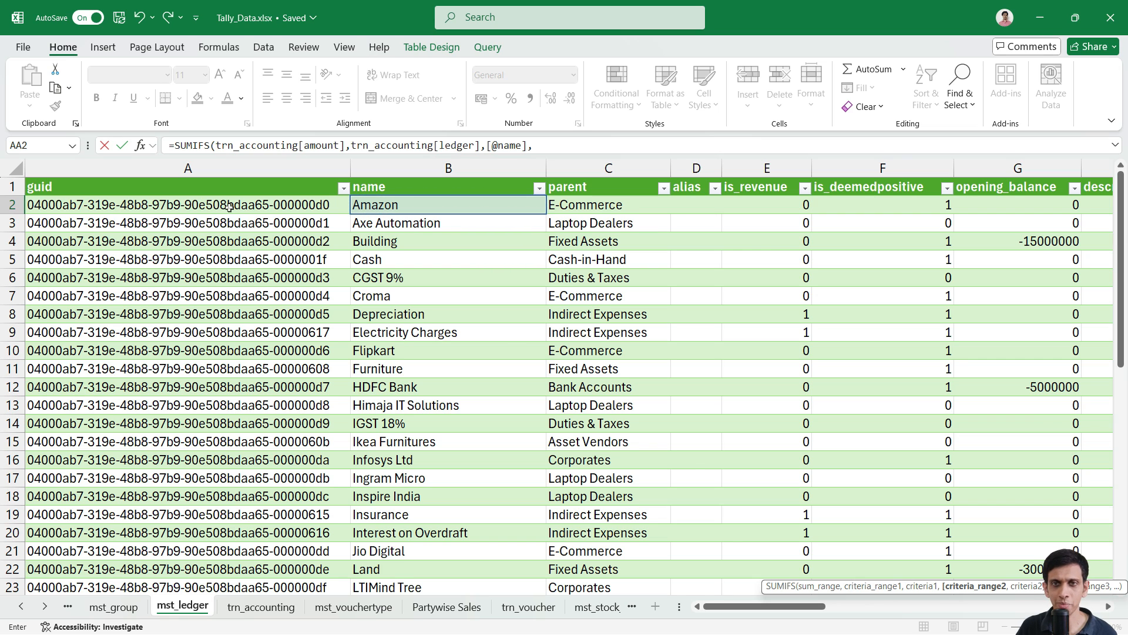
Step: Add the whole is_order_voucher column of trn_accounting as the second criteria range, with criterion 0
click(252, 607)
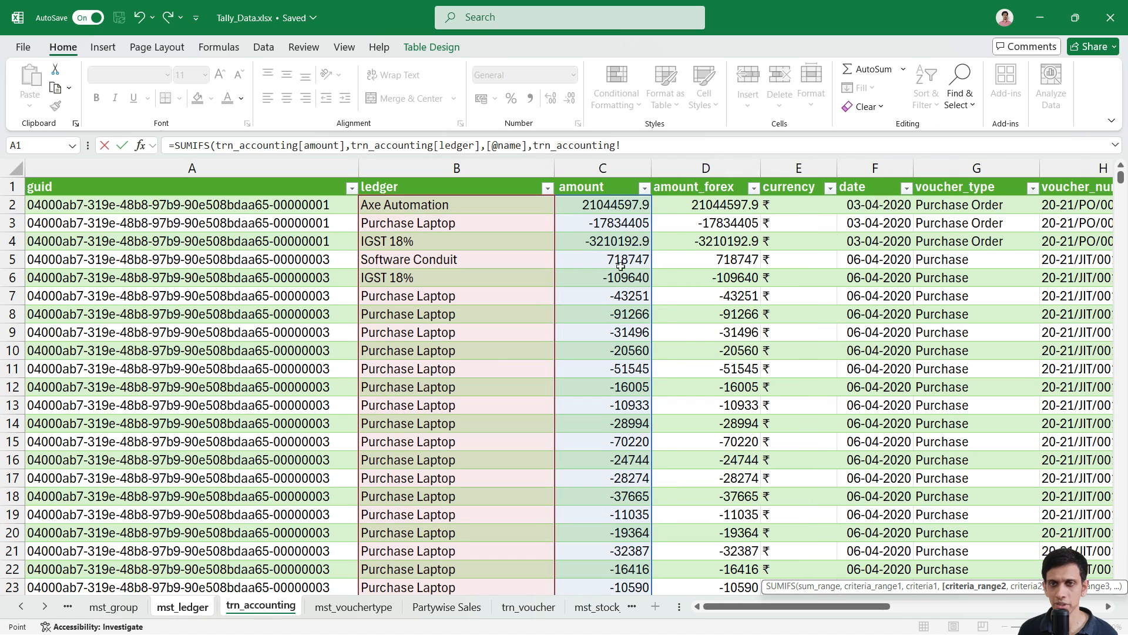
click(819, 248)
key(Right)
key(Right)
key(Right)
key(Right)
key(Right)
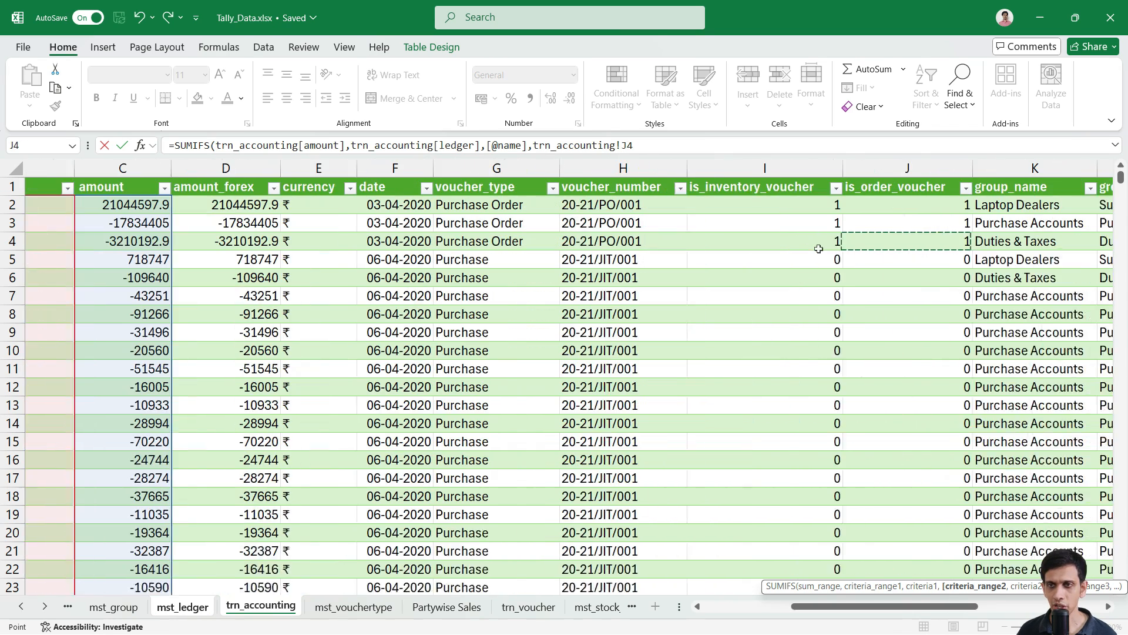
scroll(819, 249, right, 1)
click(846, 226)
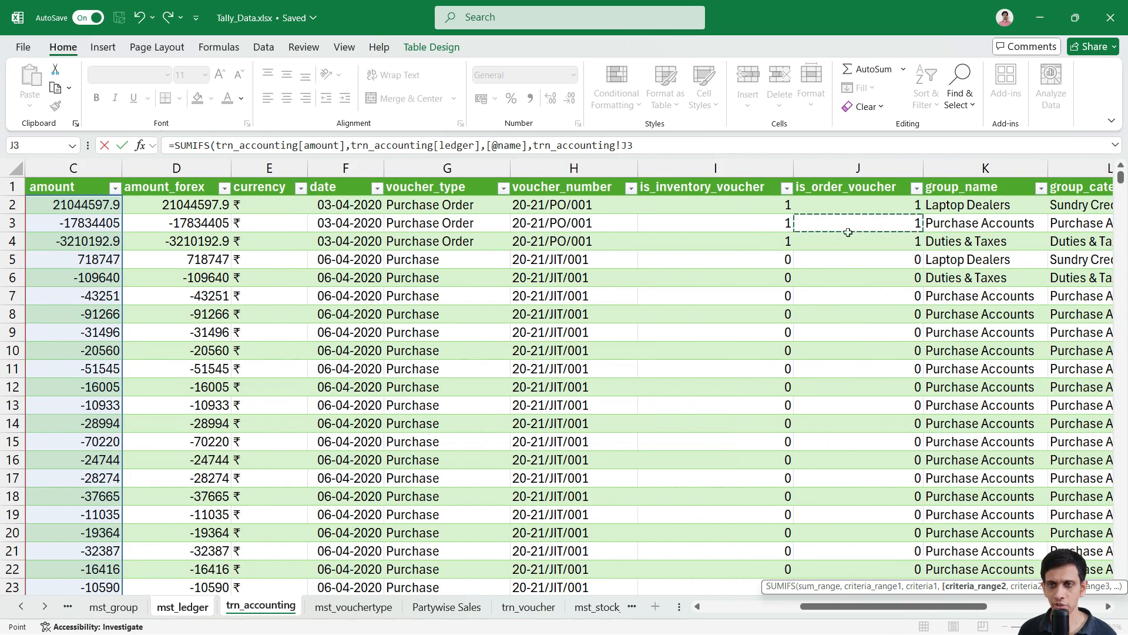
key(ctrl+space)
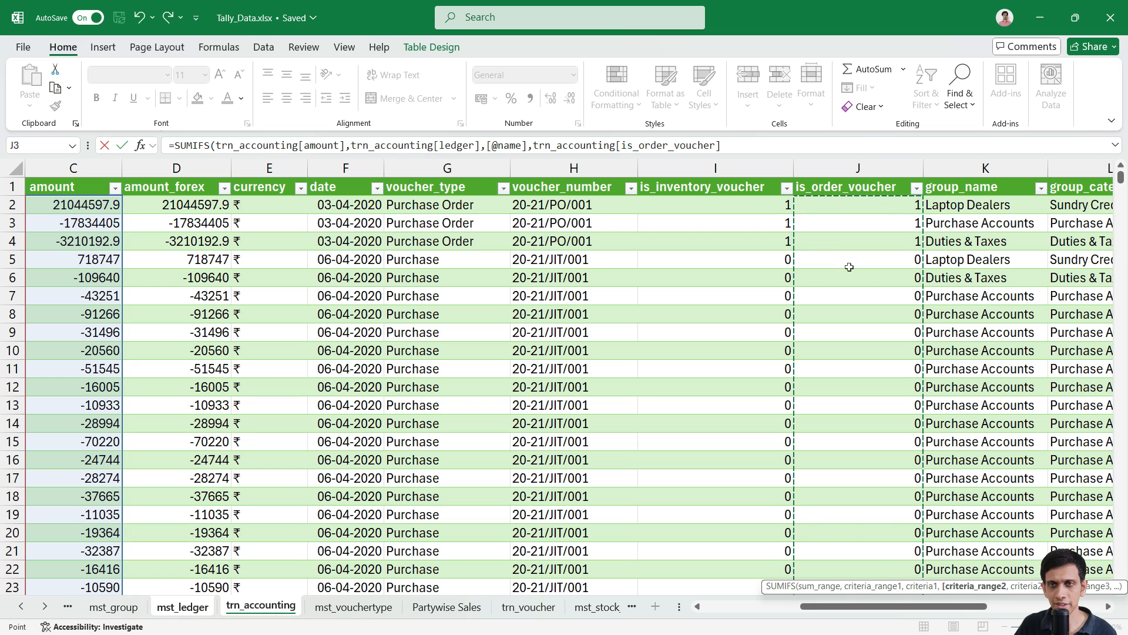
text(,)
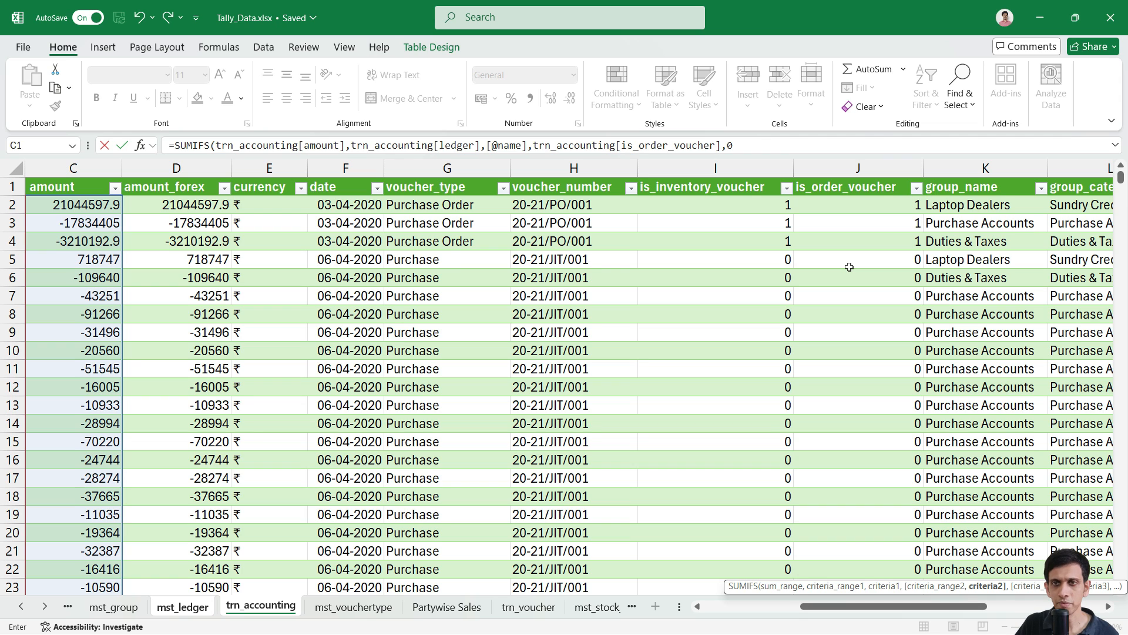
text(0,)
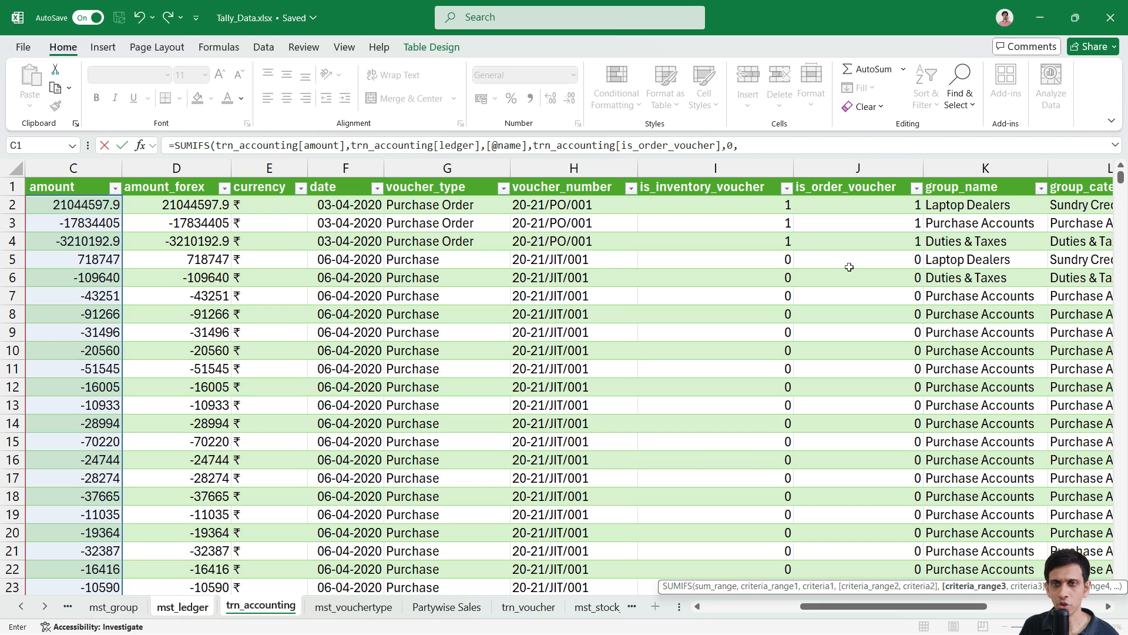
Step: Add trn_accounting's whole is_inventory_voucher column as the third criteria range with criterion 0, and complete the SUMIFS formula
click(701, 279)
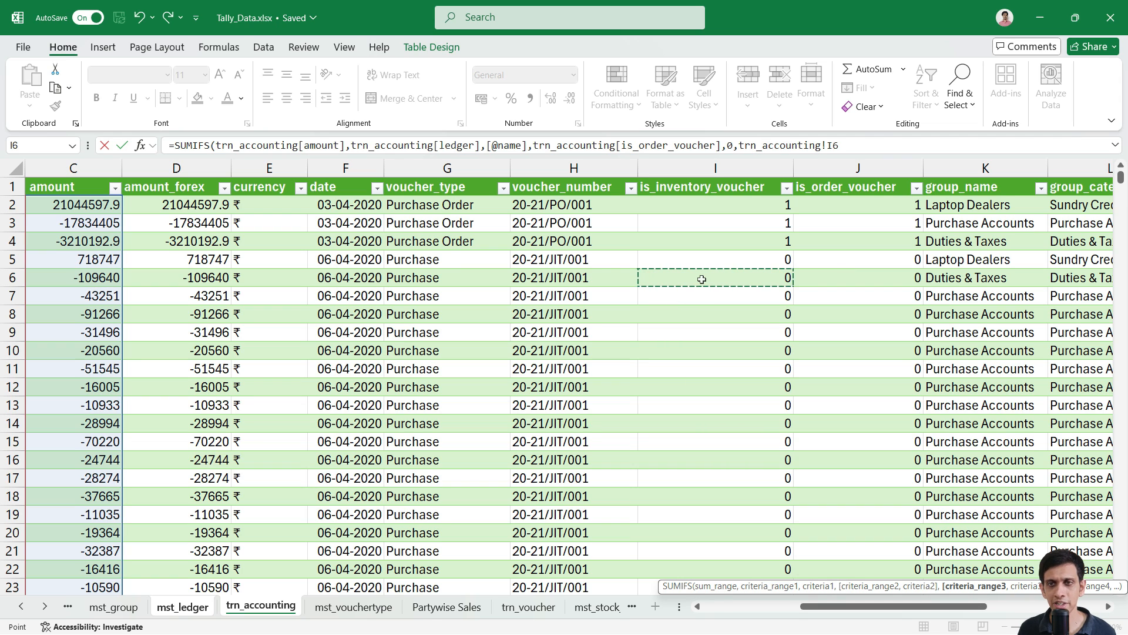
key(ctrl+space)
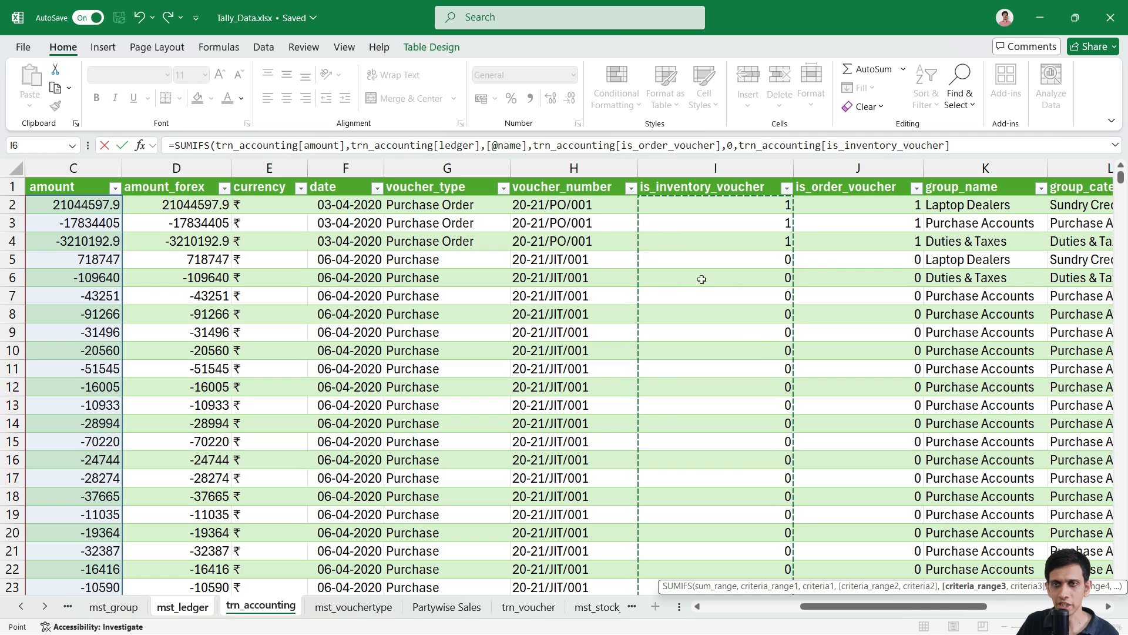
text(,)
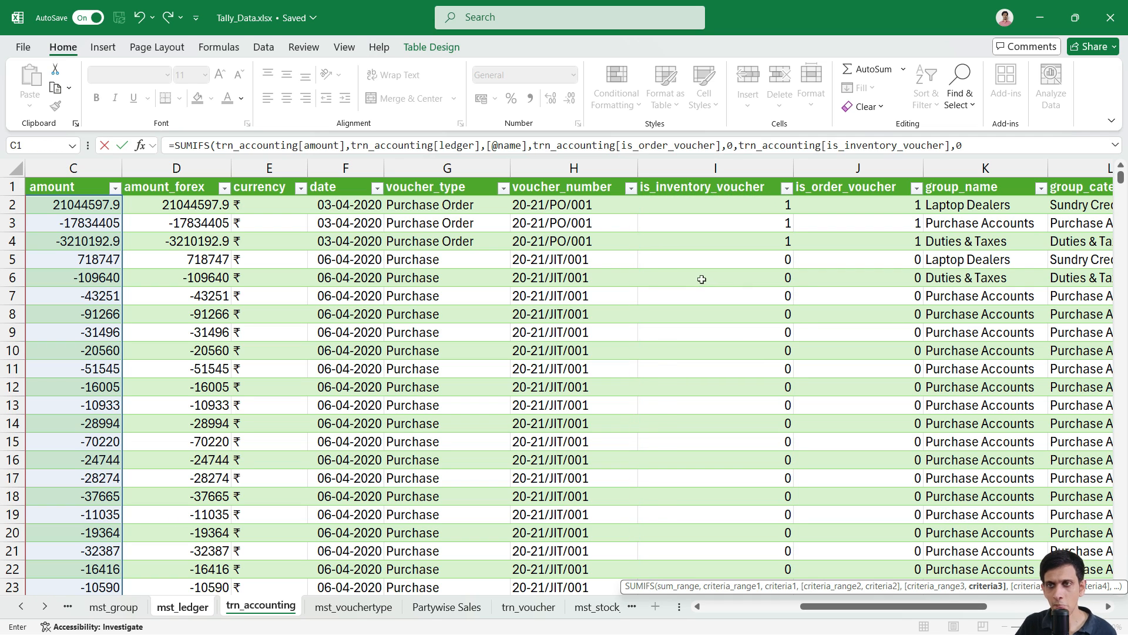
text(0))
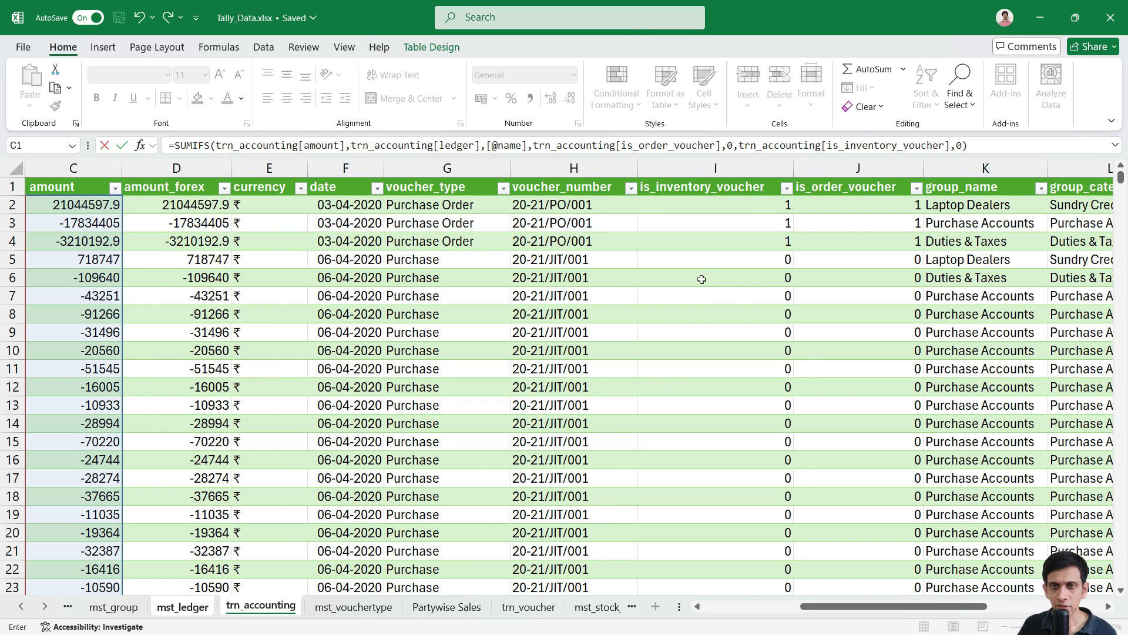
key(Return)
Step: Extend the closing_balance formula in AA2 by adding the same row's opening_balance to the SUMIFS result
key(Up)
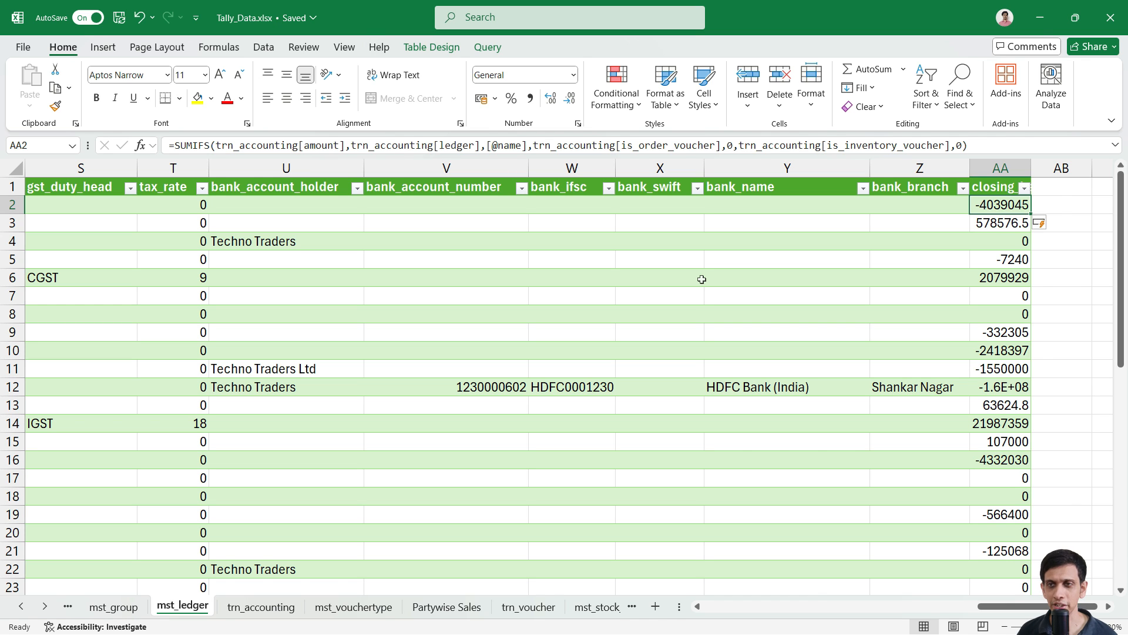
key(F2)
key(Tab)
key(Right)
key(Right)
key(Right)
key(Right)
key(Right)
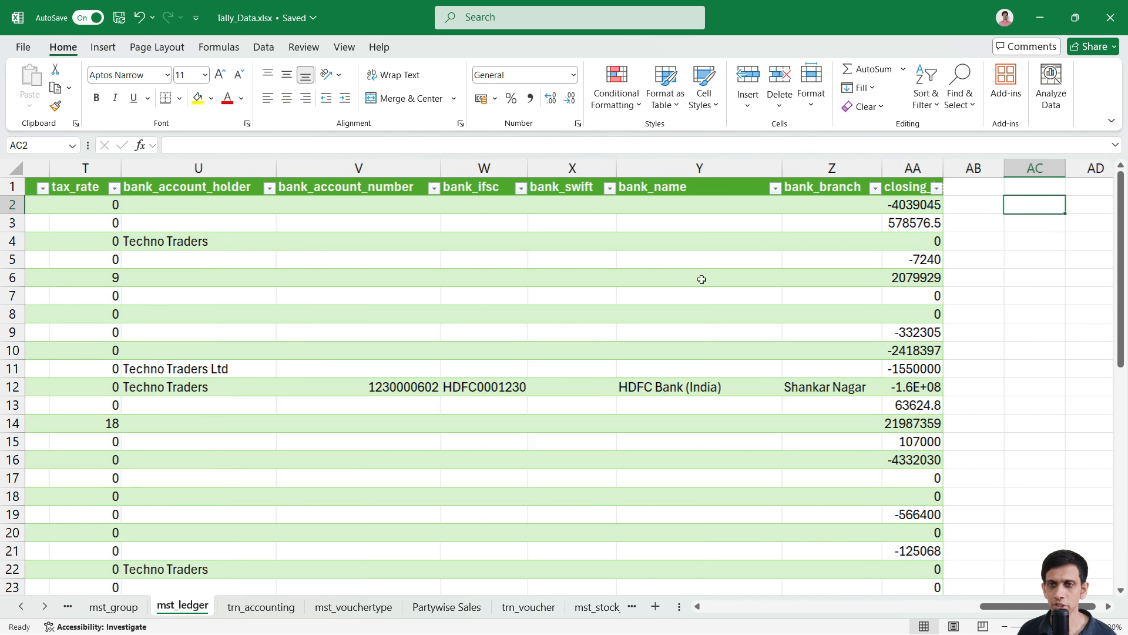
key(Left)
key(Left)
key(Left)
key(Left)
key(Left)
key(Left)
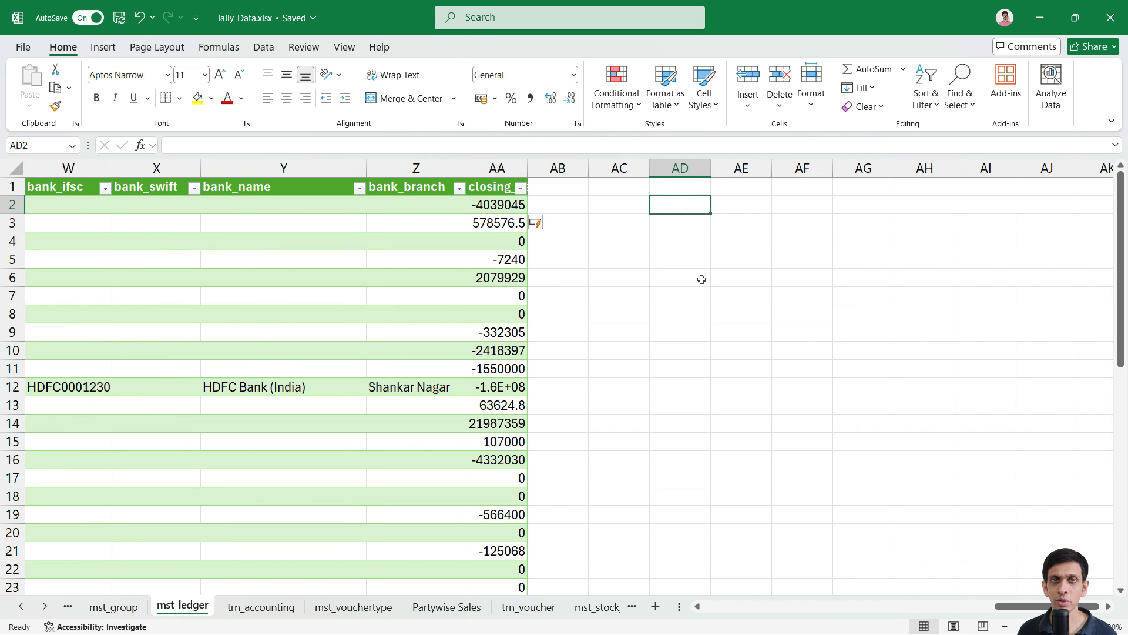
key(F2)
text(+)
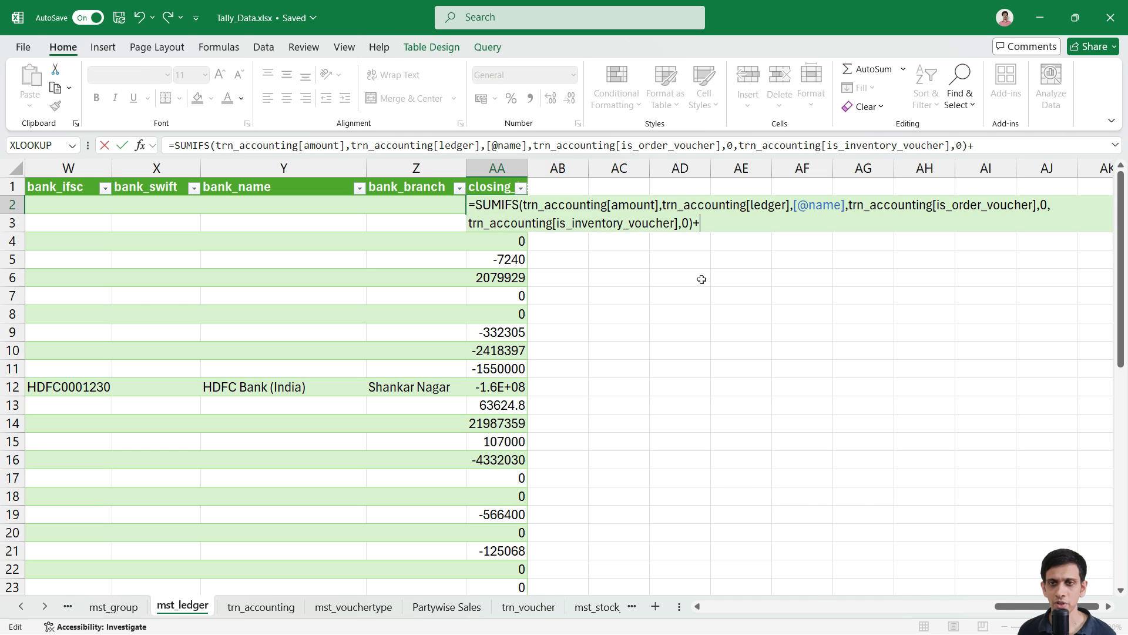
key(Left)
key(Left)
key(Left)
key(Left)
key(Left)
key(Left)
key(Left)
key(Left)
key(Left)
key(Left)
key(Left)
key(Left)
key(Left)
key(Left)
key(Left)
key(Left)
key(Left)
key(Left)
key(Left)
key(Left)
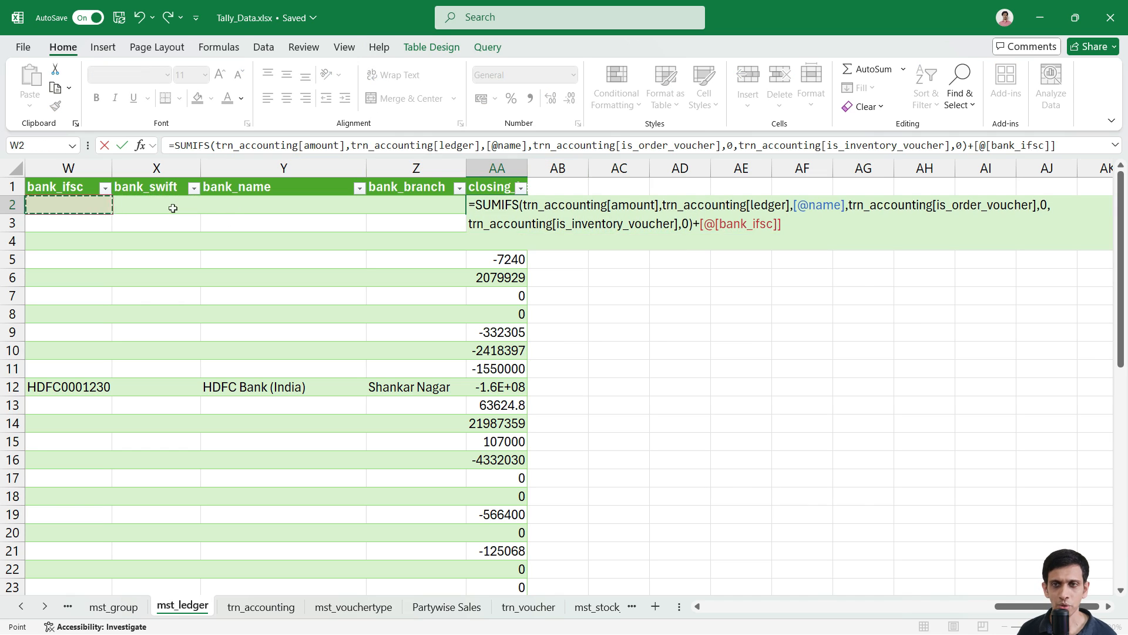
key(Left)
key(Left)
key(Left)
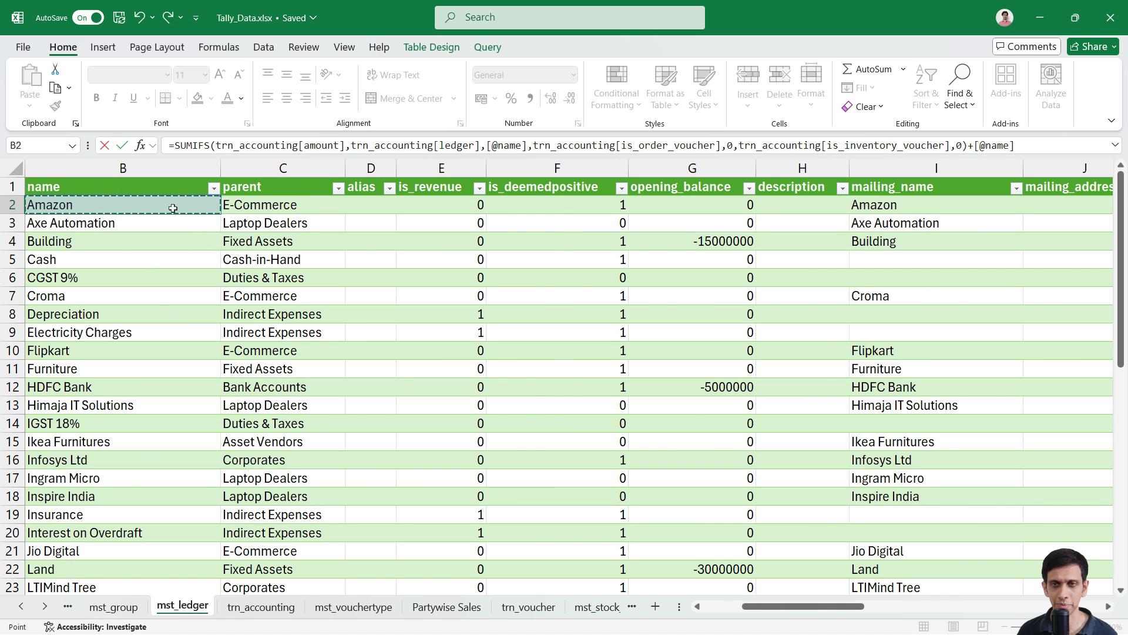
key(Left)
key(Right)
key(Right)
key(Right)
key(Right)
key(Right)
key(Right)
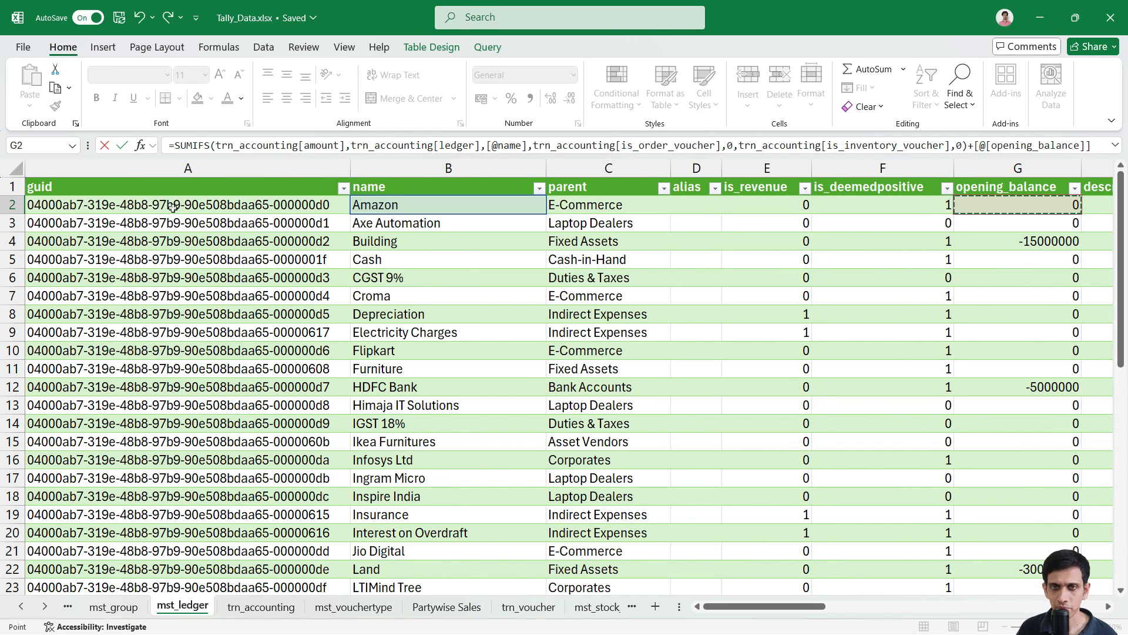
key(Return)
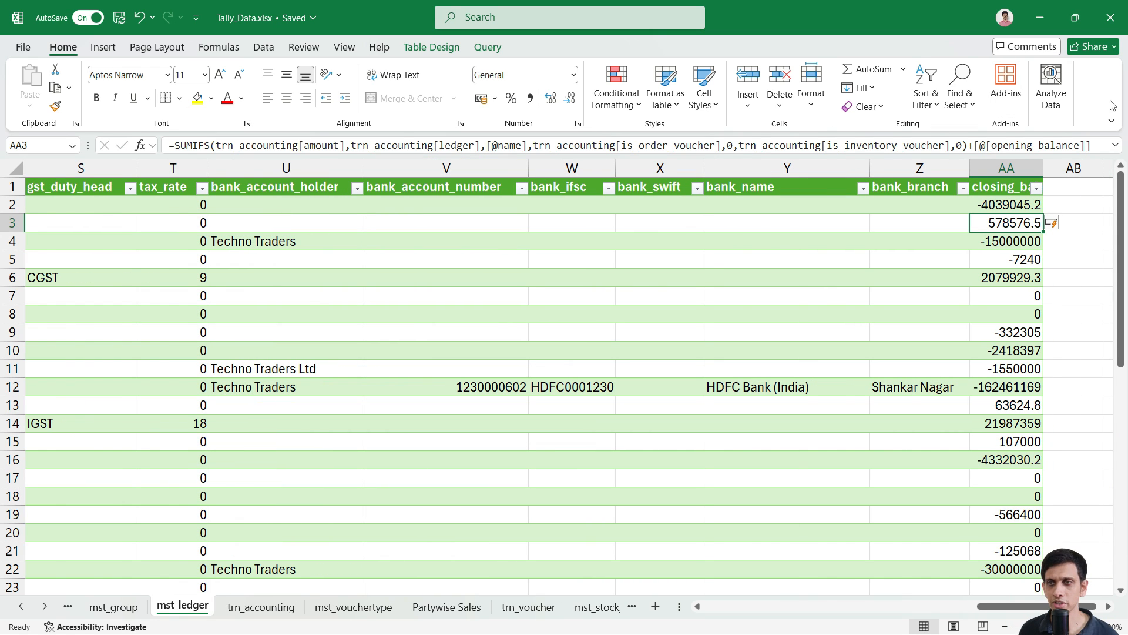
Step: Apply comma style to the closing_balance column and widen it to fit its header and amounts
drag(1043, 169, 1067, 168)
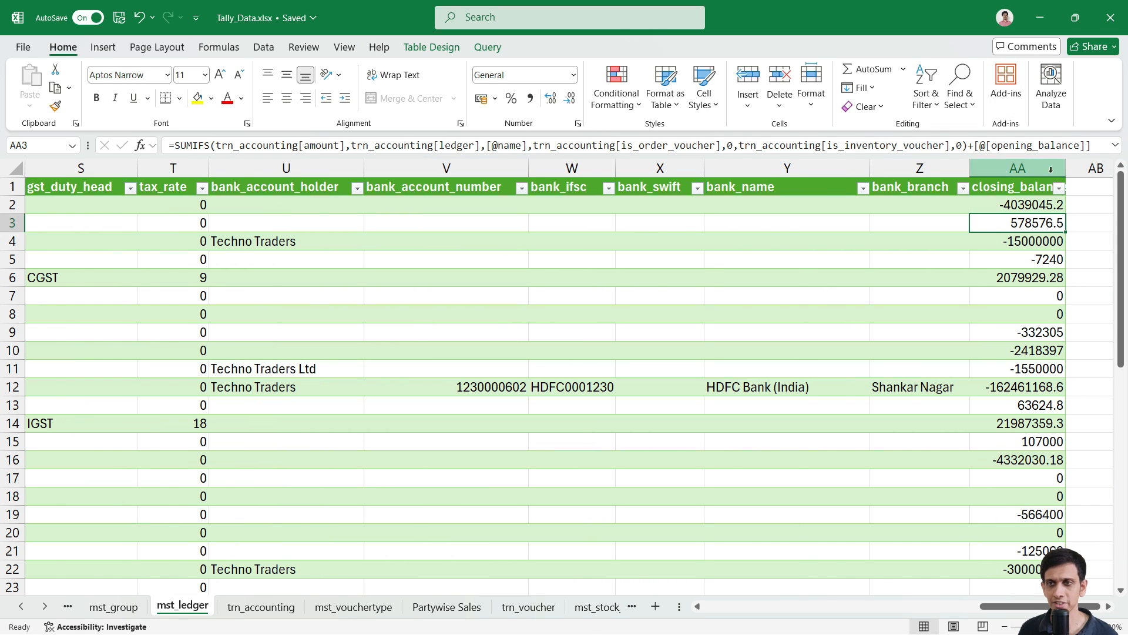
click(984, 169)
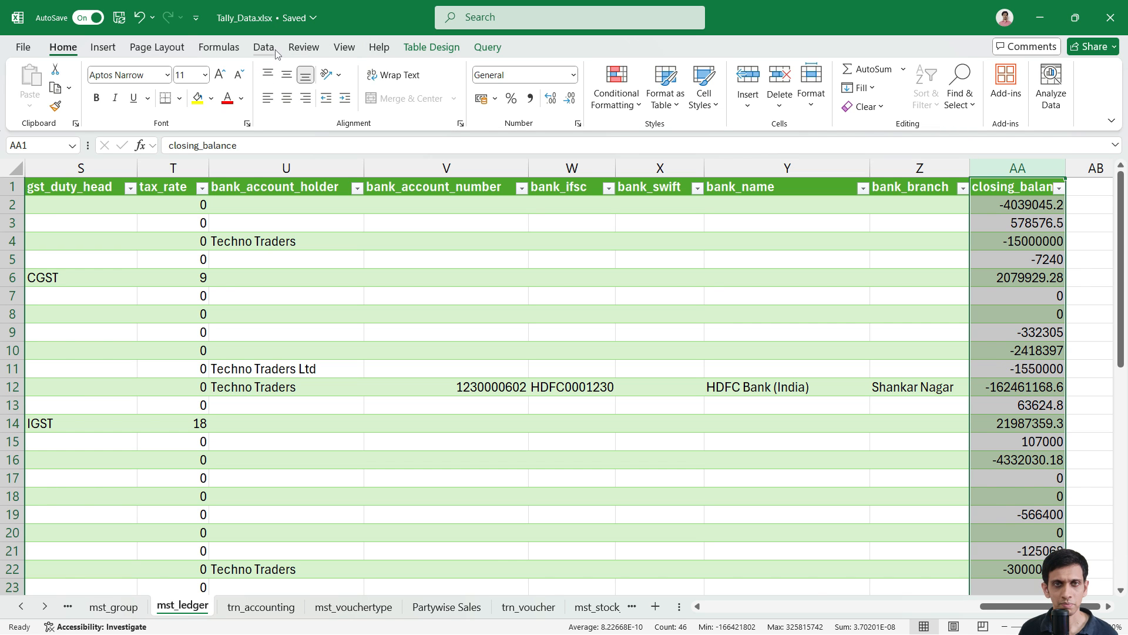
click(531, 98)
click(1011, 257)
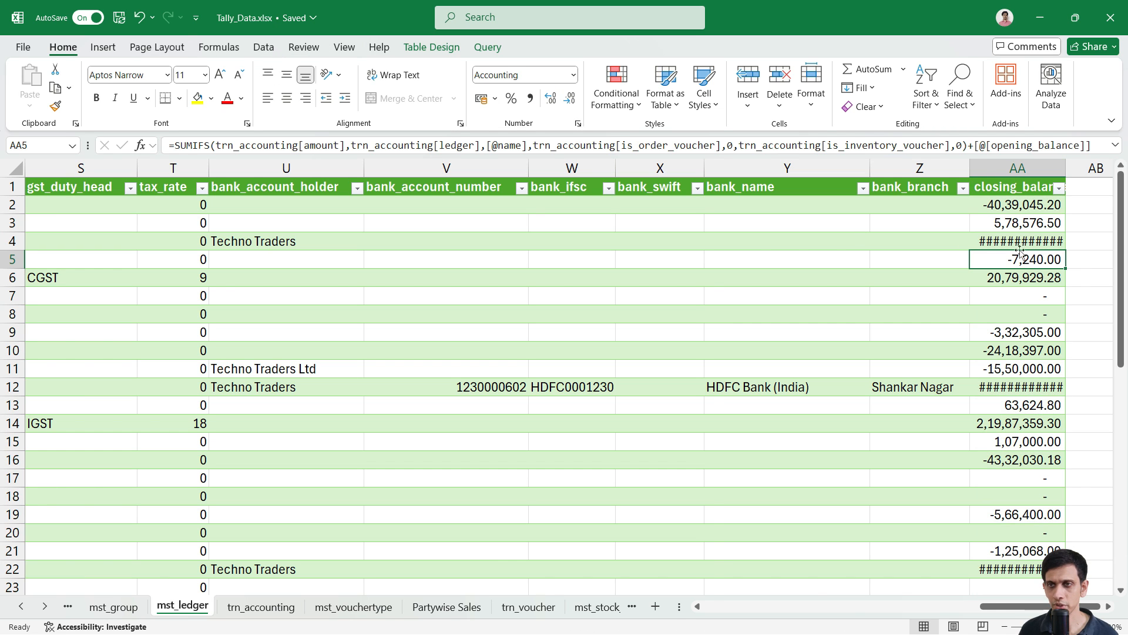
drag(1066, 172, 1082, 172)
click(1014, 222)
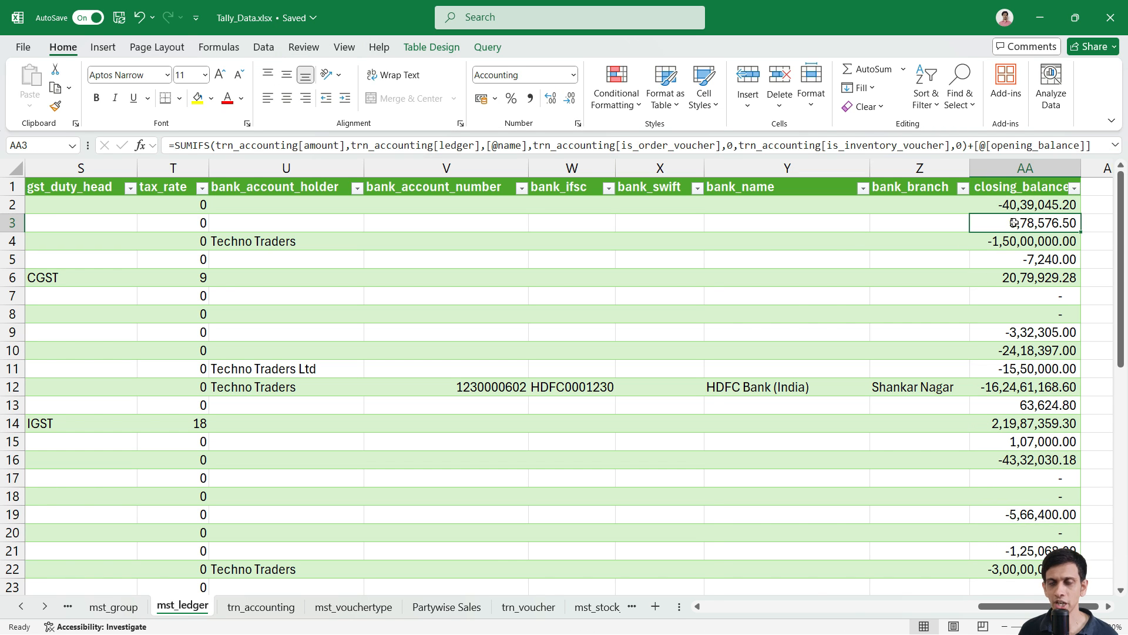
click(1012, 243)
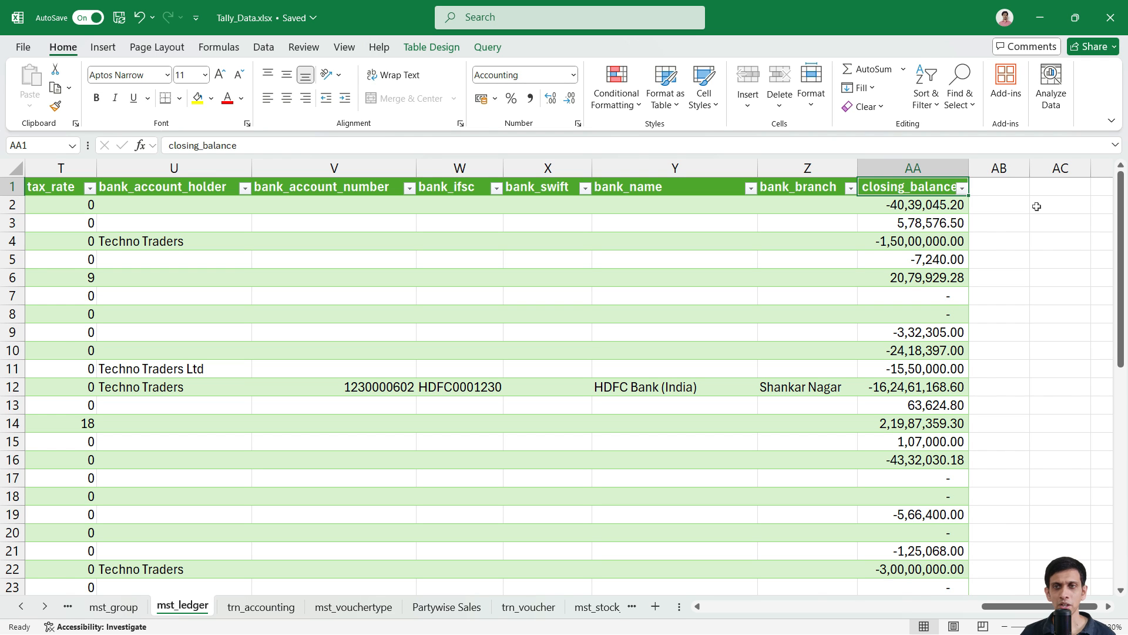
Step: Review the mst_ledger column headers from name to description, including is_revenue, is_deemedpositive and opening_balance
key(Left)
key(ctrl+Left)
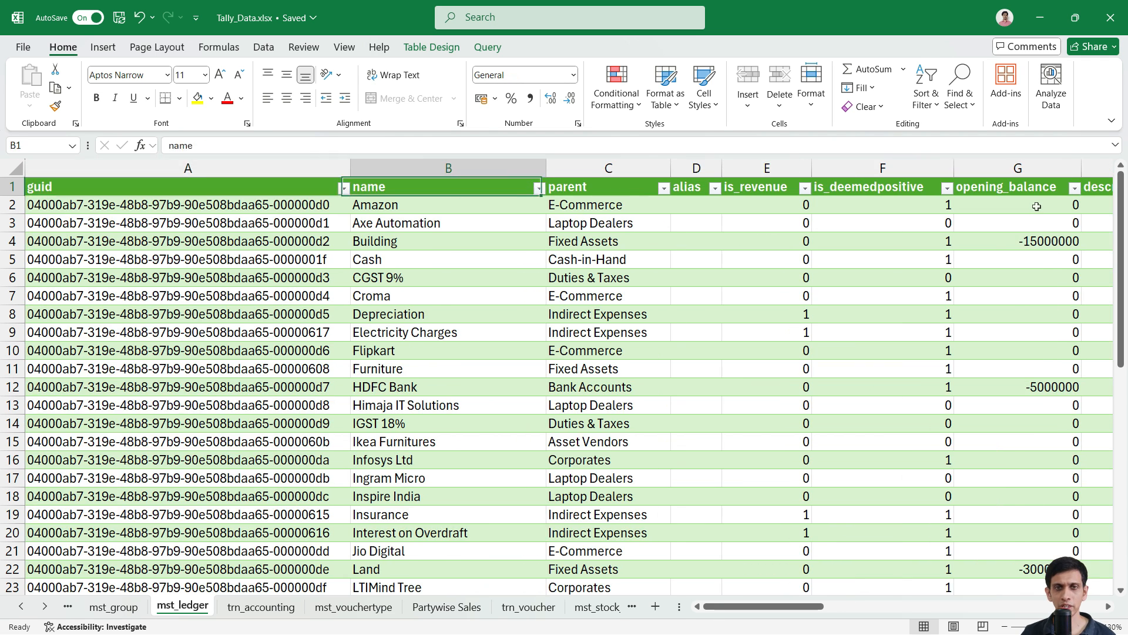
key(Right)
key(Right)
key(Right)
key(Right)
key(Right)
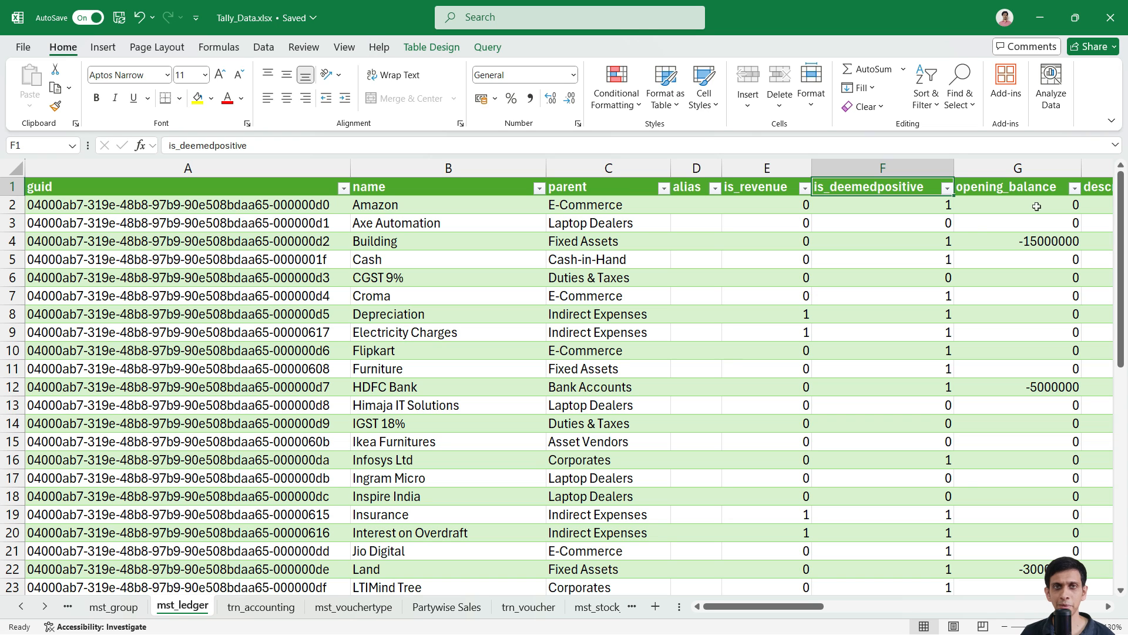
key(Right)
key(Right)
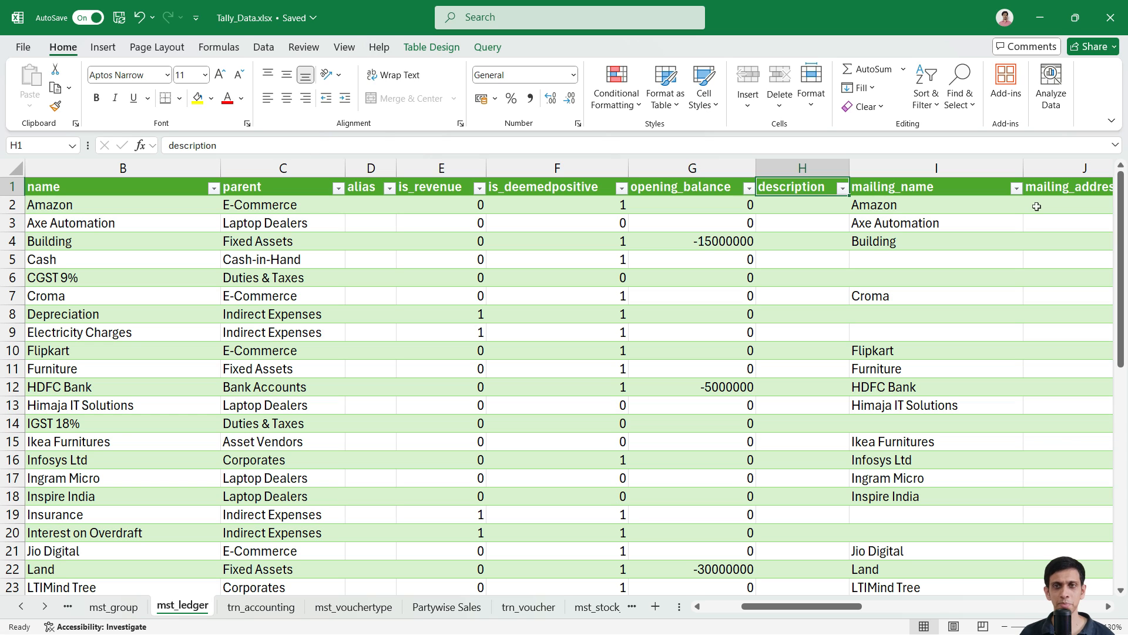
key(Left)
key(Left)
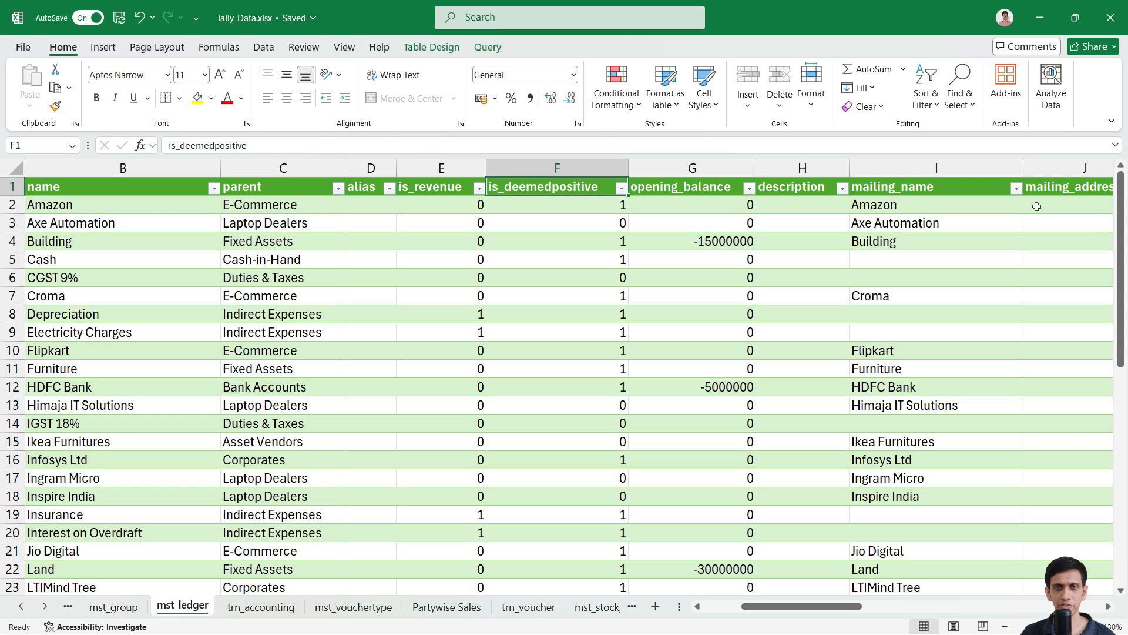
key(Right)
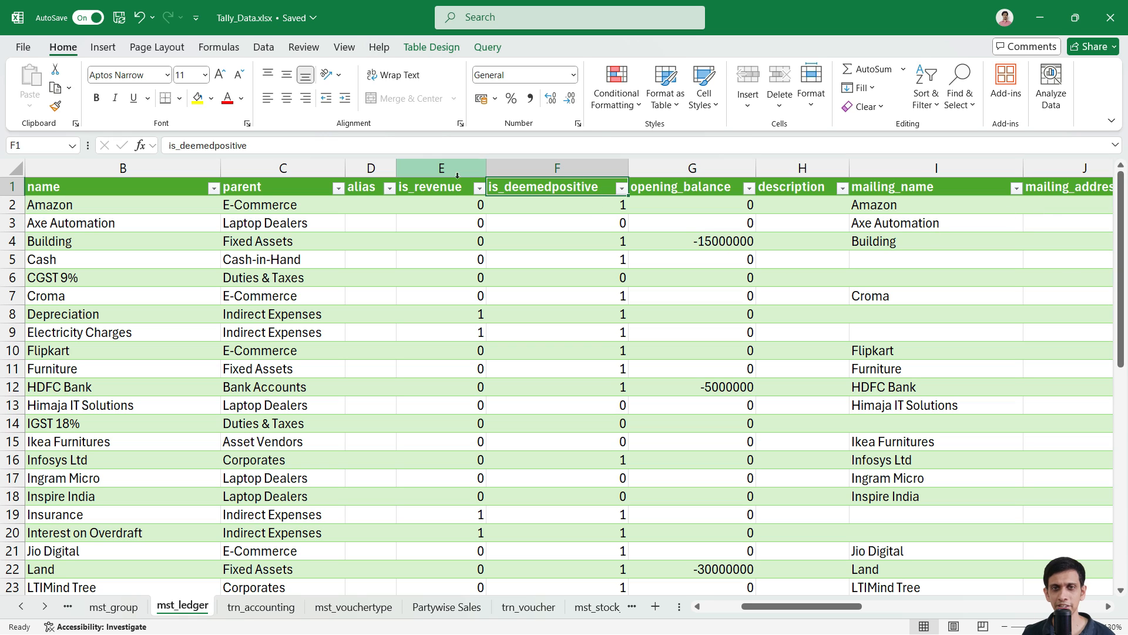
Step: Check which values the is_revenue column's filter offers, without applying a filter
click(441, 204)
click(441, 191)
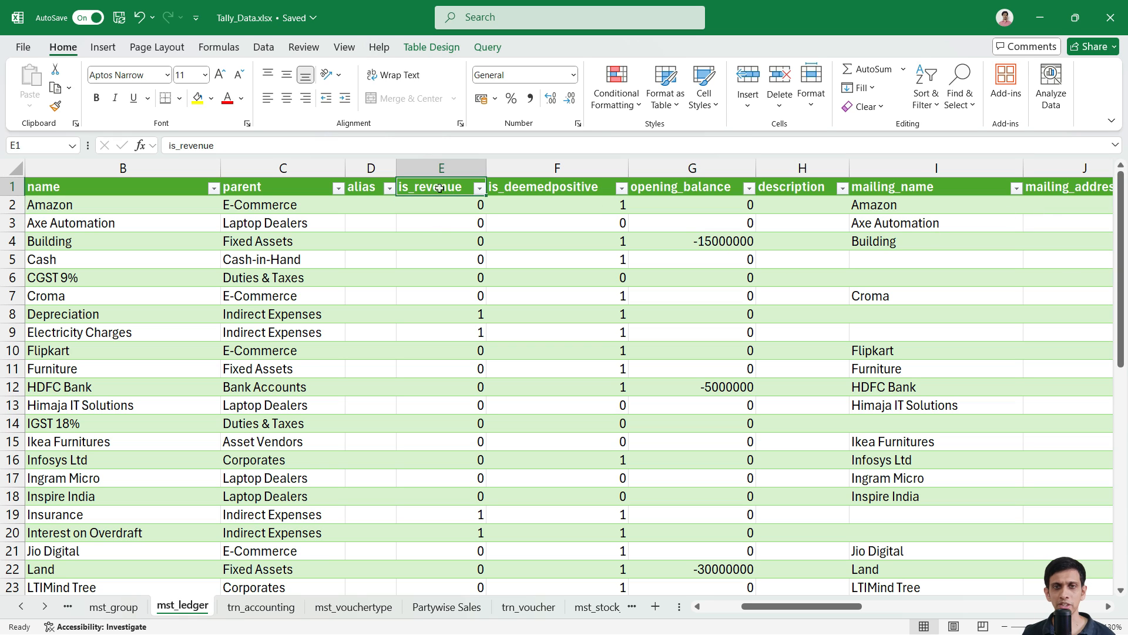
click(480, 188)
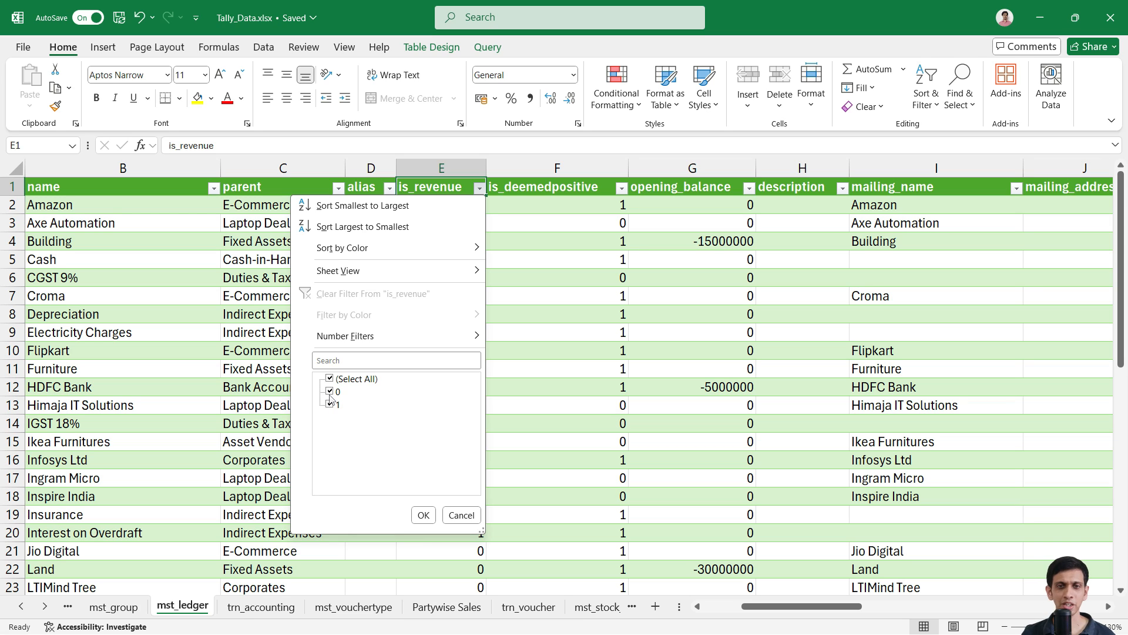
key(Escape)
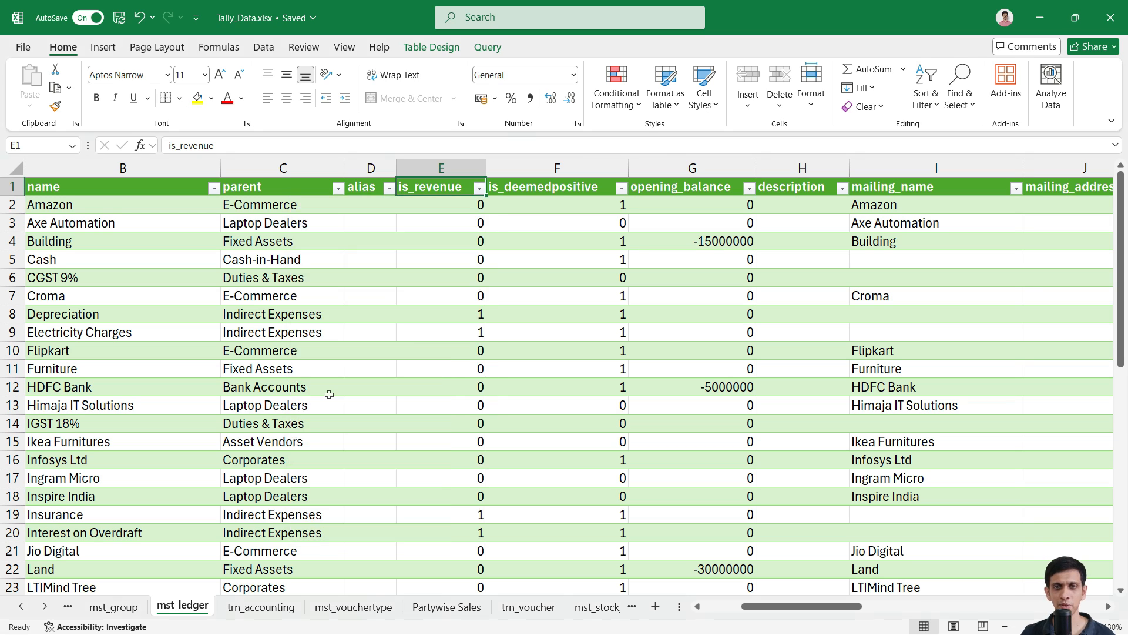
Step: Add a new column headed bspl in AB1, directly after closing_balance in the mst_ledger table
key(ctrl+Right)
key(Right)
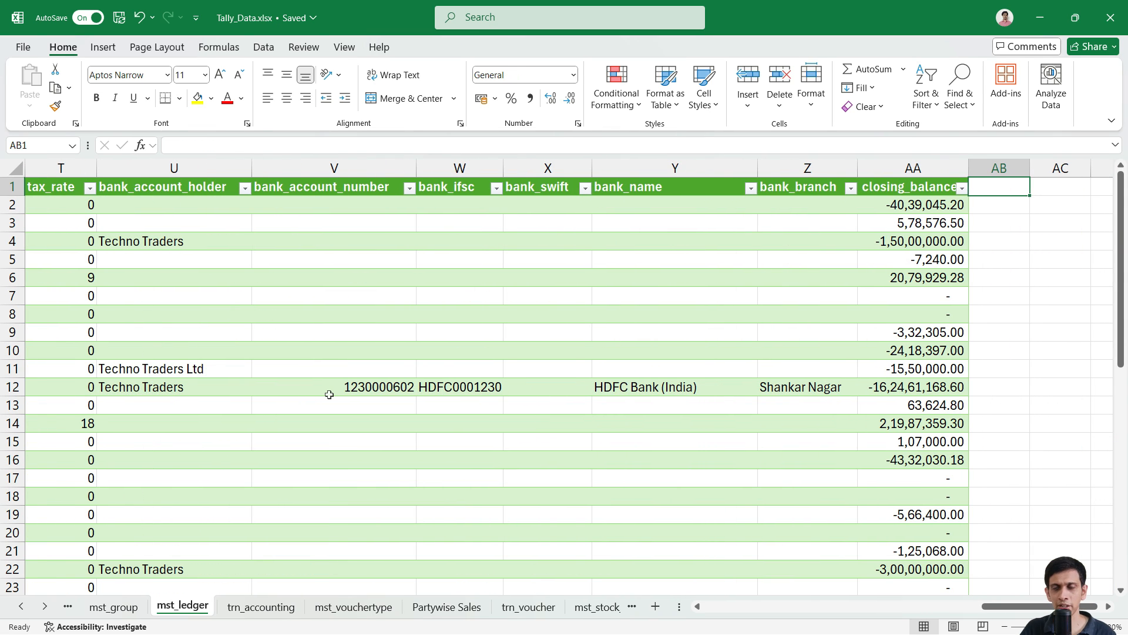
text(bspl)
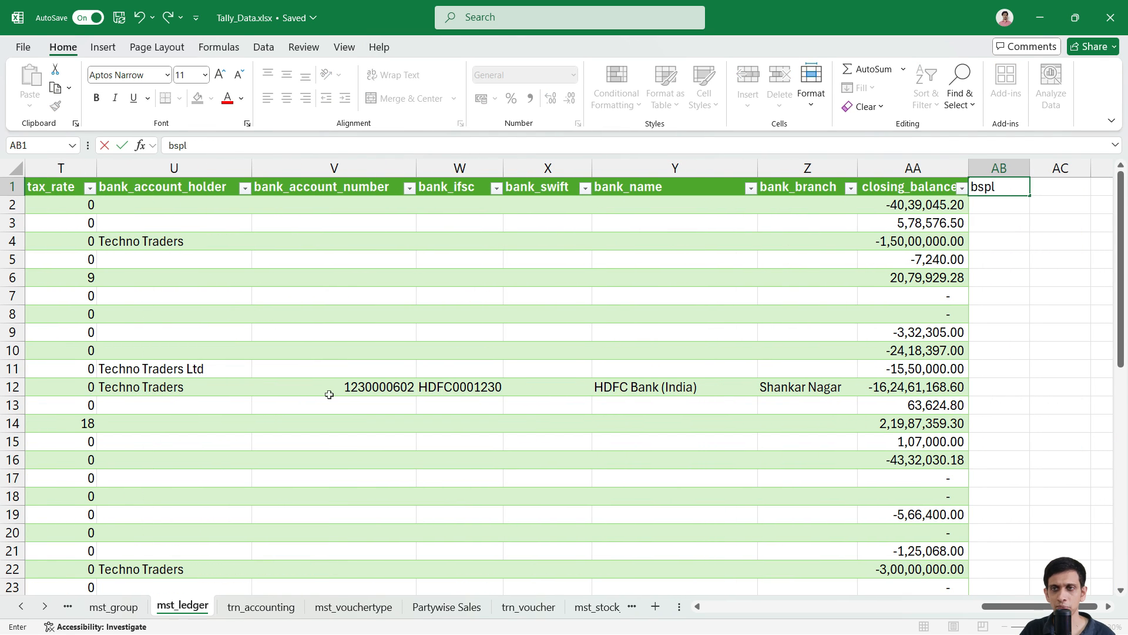
key(Return)
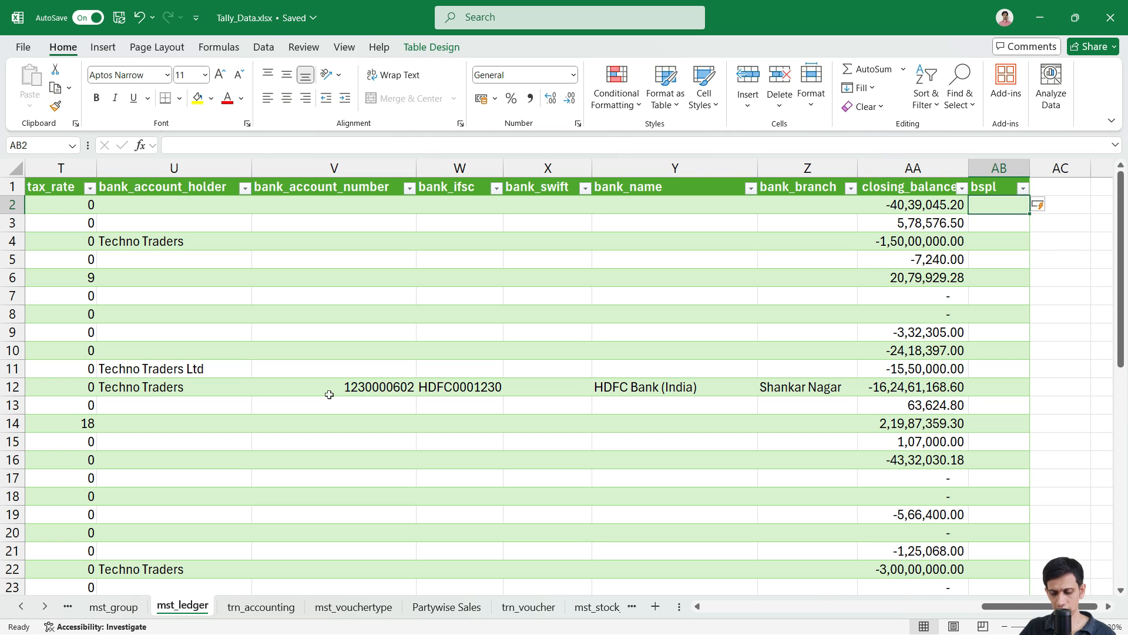
Step: Fill the bspl column from AB2 with an IF formula returning "PL" when the row's is_revenue equals 1, otherwise "BS"
text(=if)
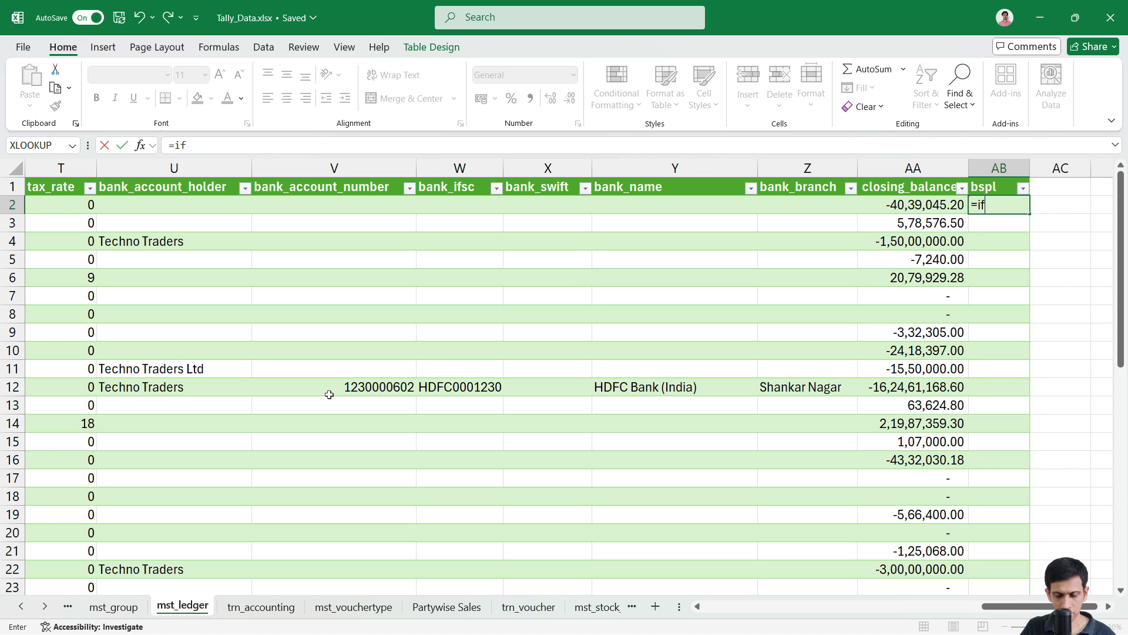
text(()
key(ctrl+Left)
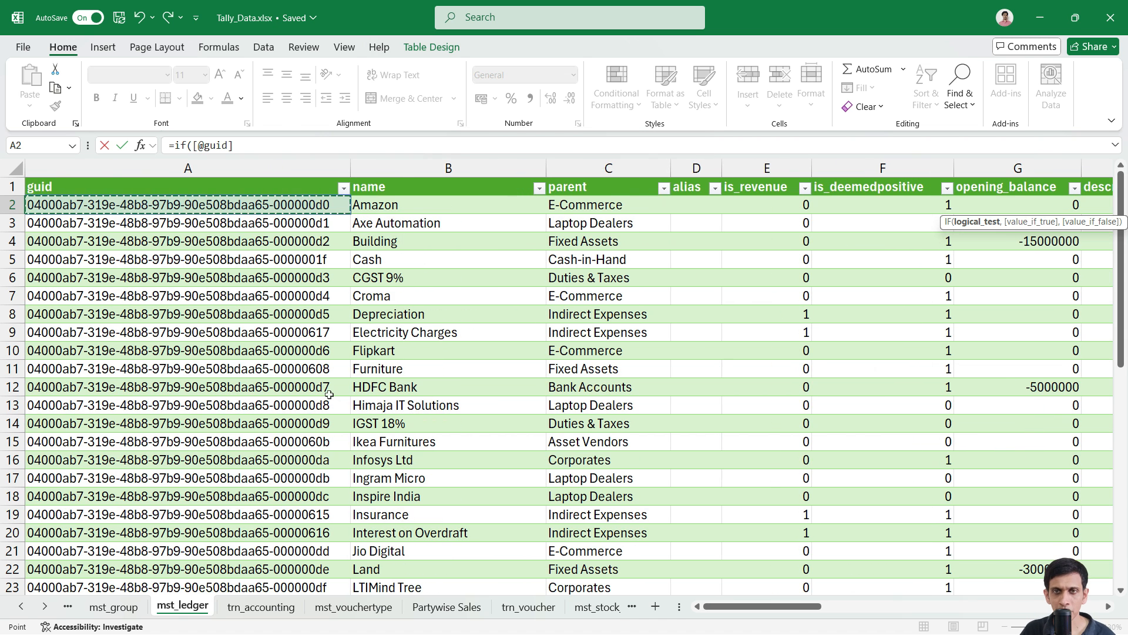
key(Right)
key(Right)
key(Right)
key(Right)
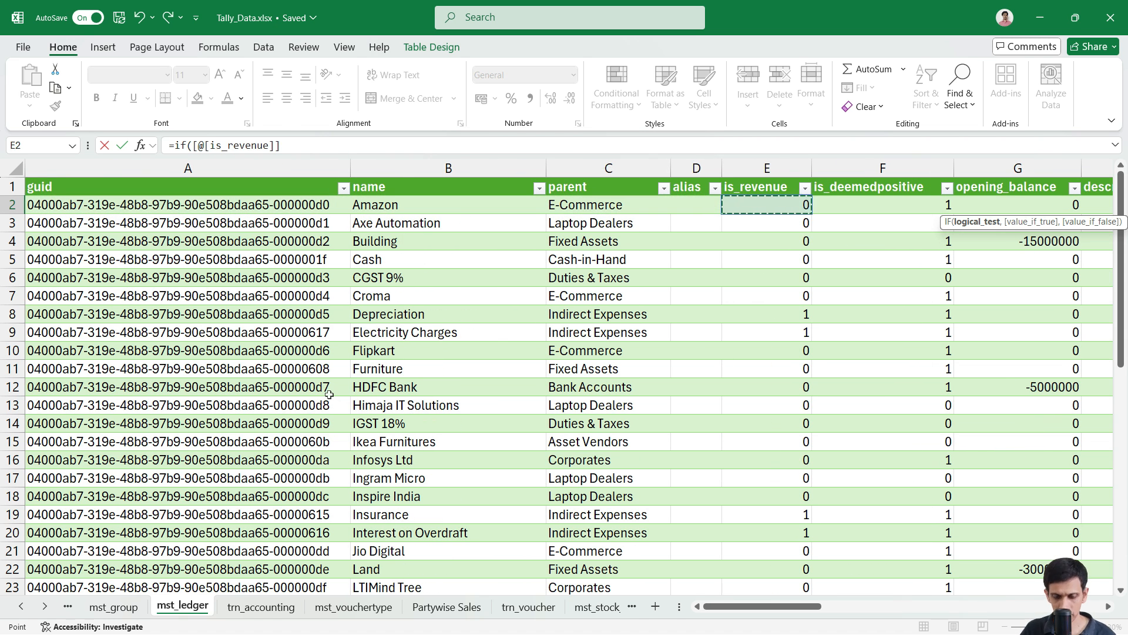
text(=)
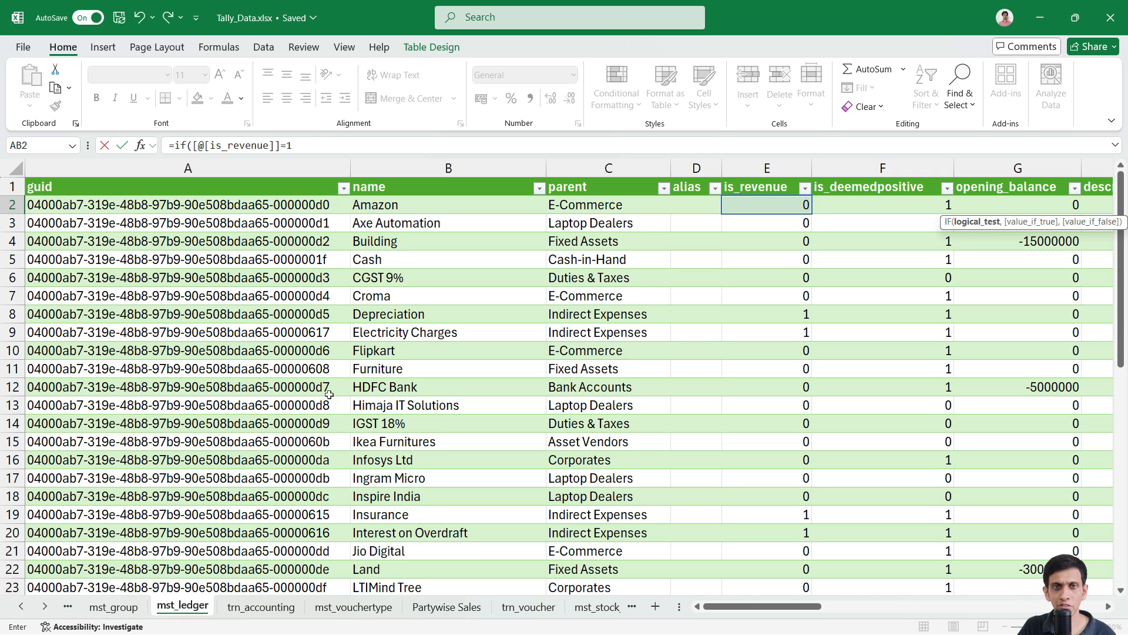
text(1,")
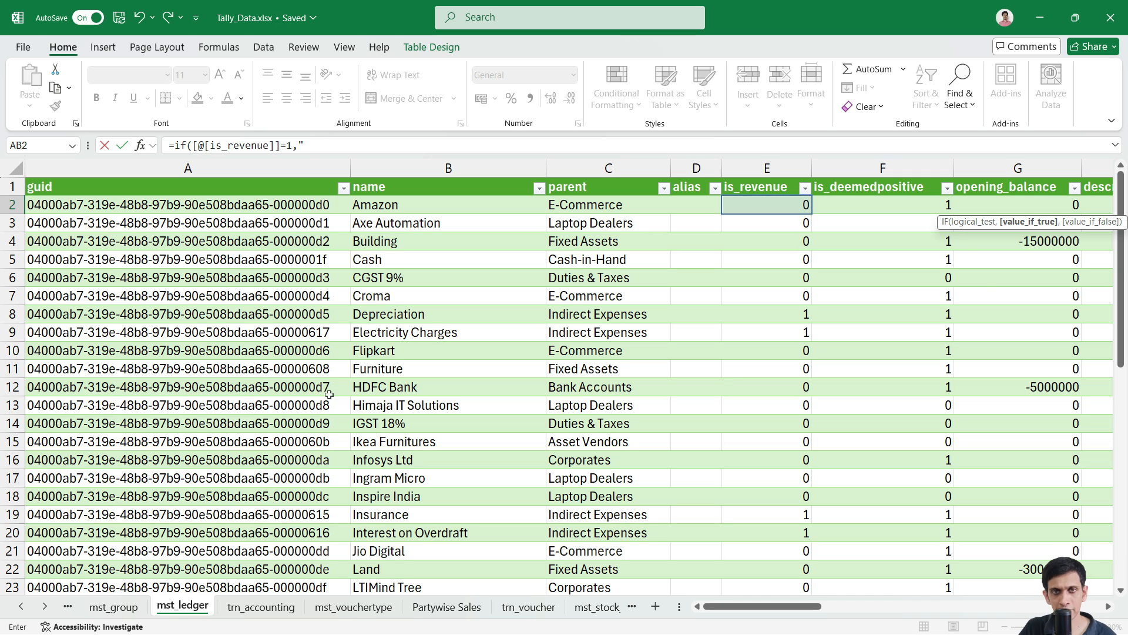
text(PL)
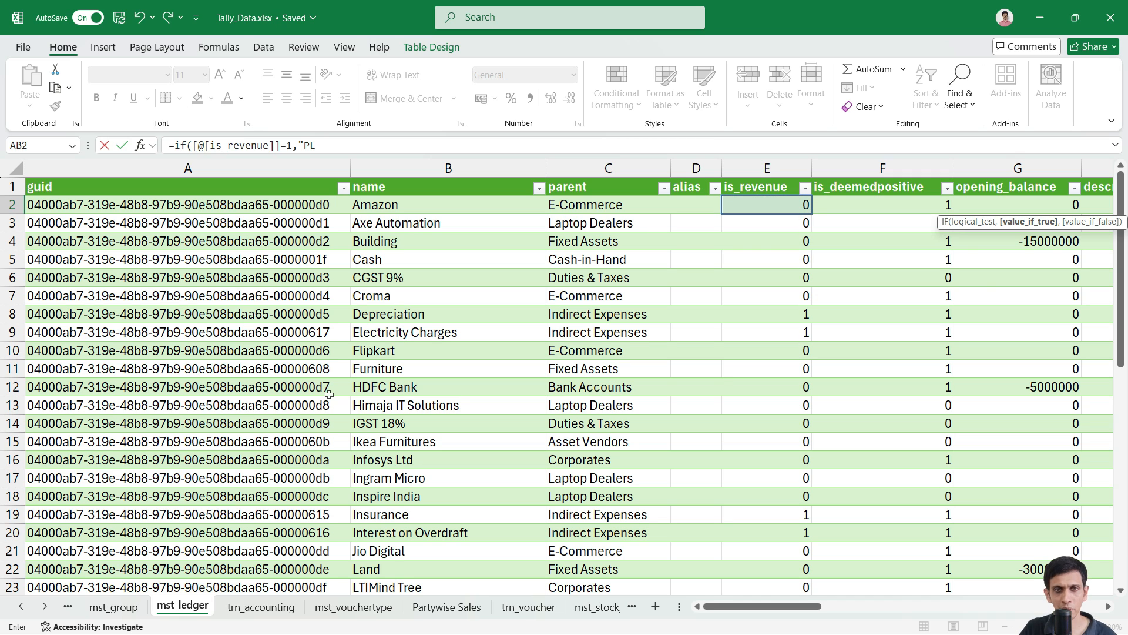
text(",)
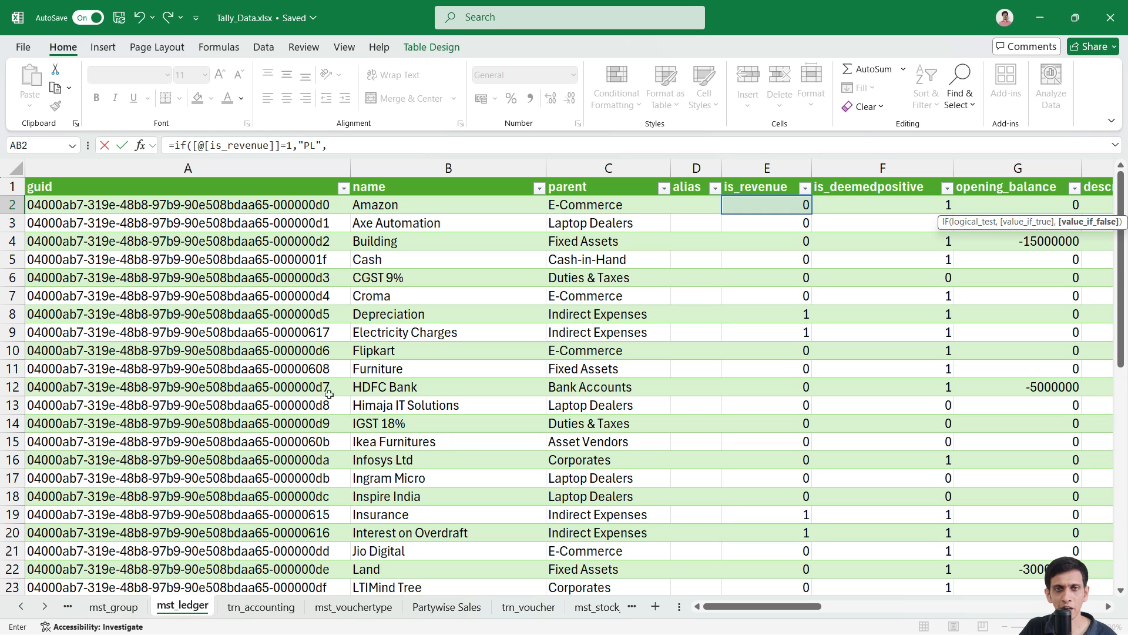
text("BS"))
key(Return)
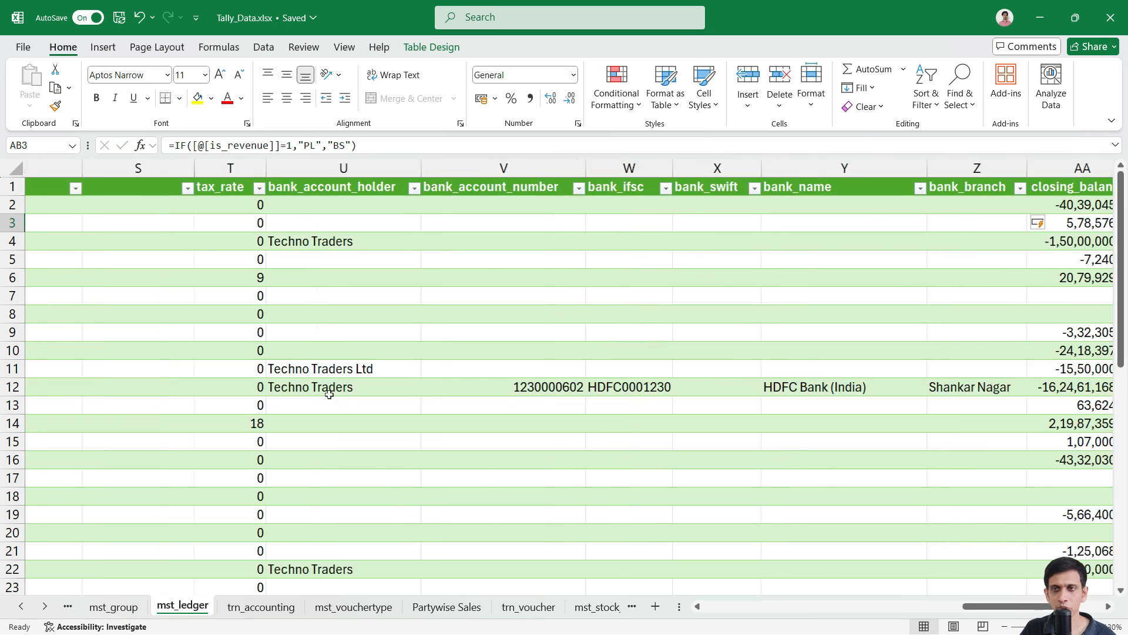
Step: Check which values the bspl column's filter offers, without applying a filter
key(Up)
key(Up)
key(alt+Down)
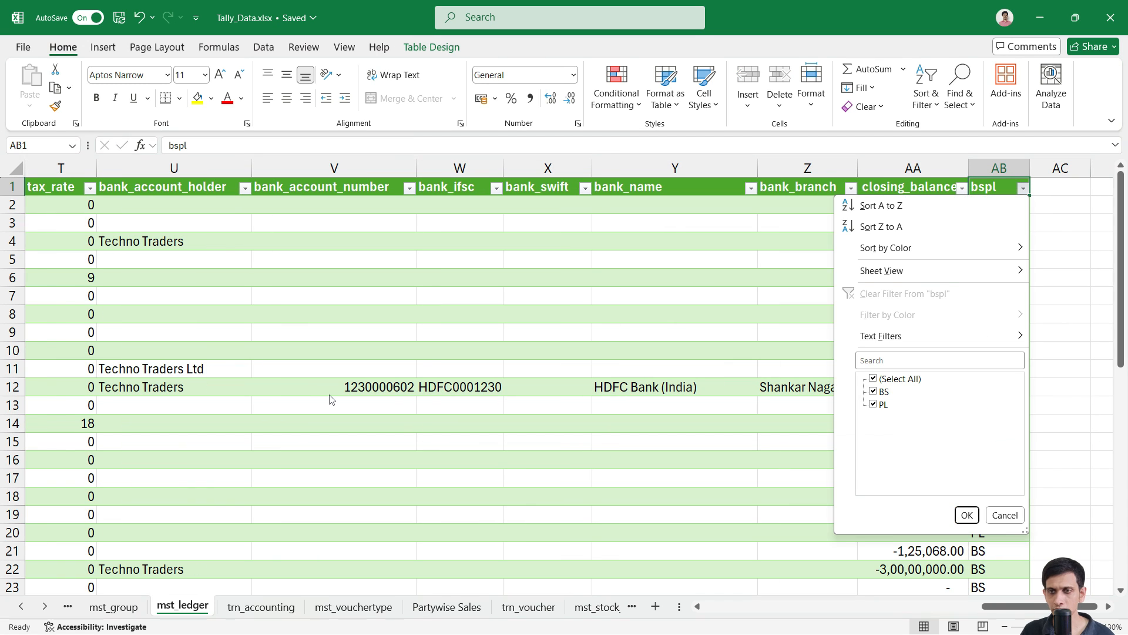
key(Down)
key(Down)
key(Down)
key(Down)
key(Down)
key(Down)
key(Down)
key(Escape)
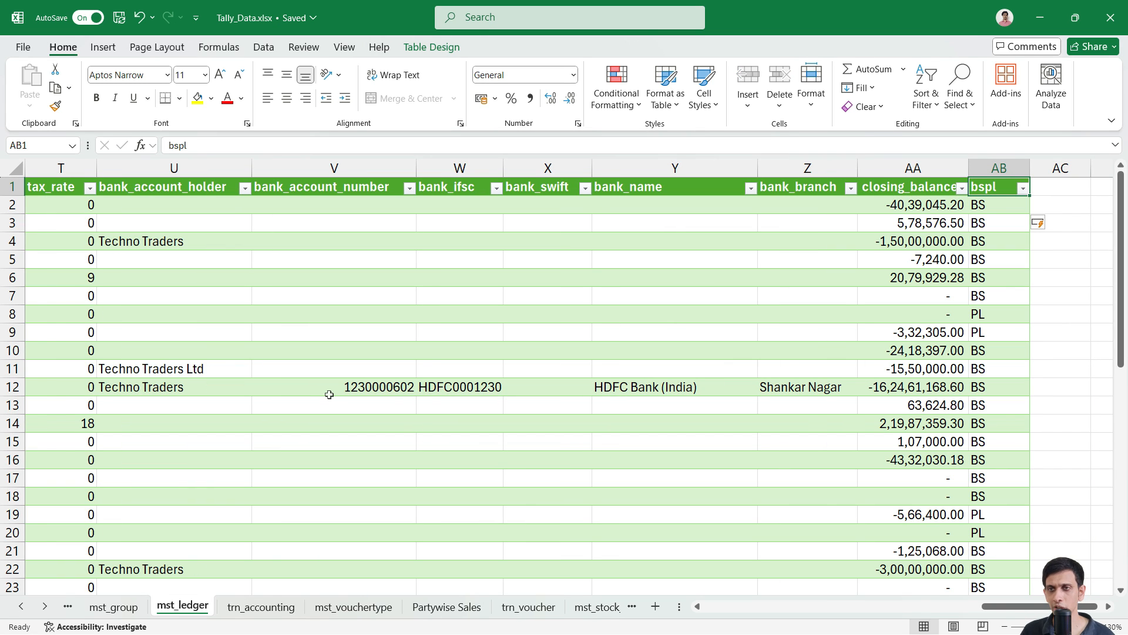
Step: Examine the closing_balance and bspl columns and the classification formula in AB2
key(Right)
key(Left)
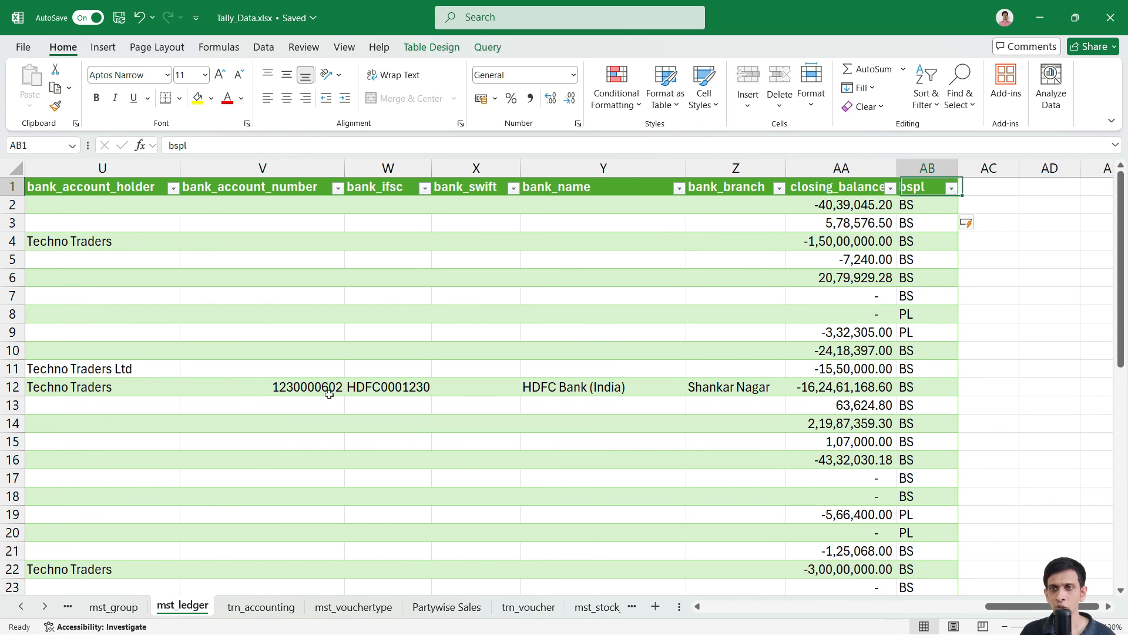
key(Right)
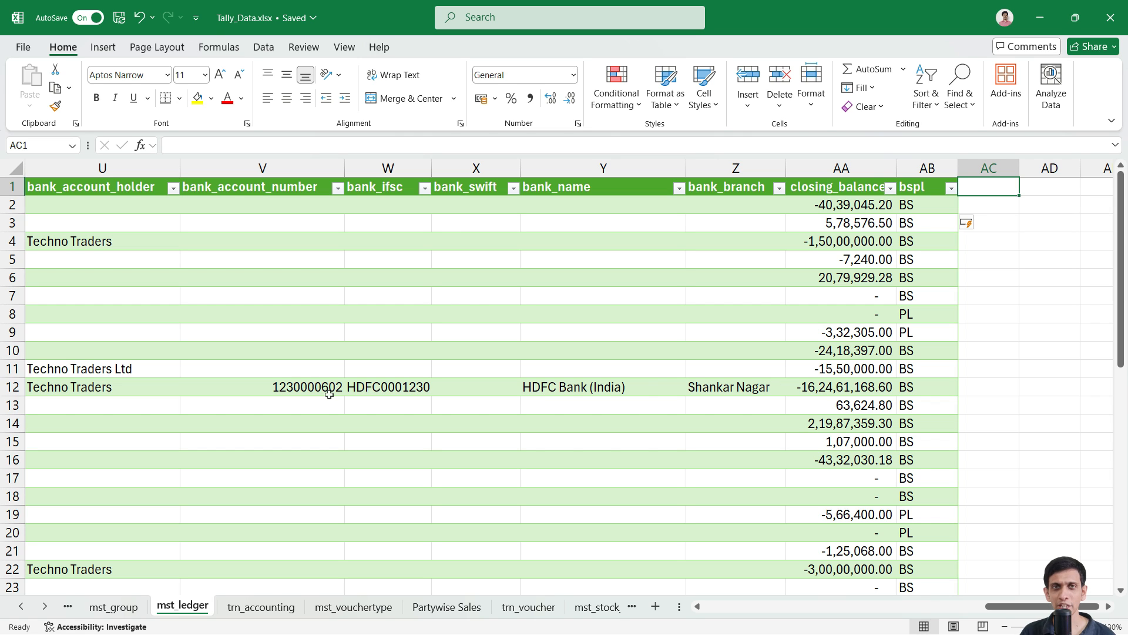
scroll(330, 394, right, 2)
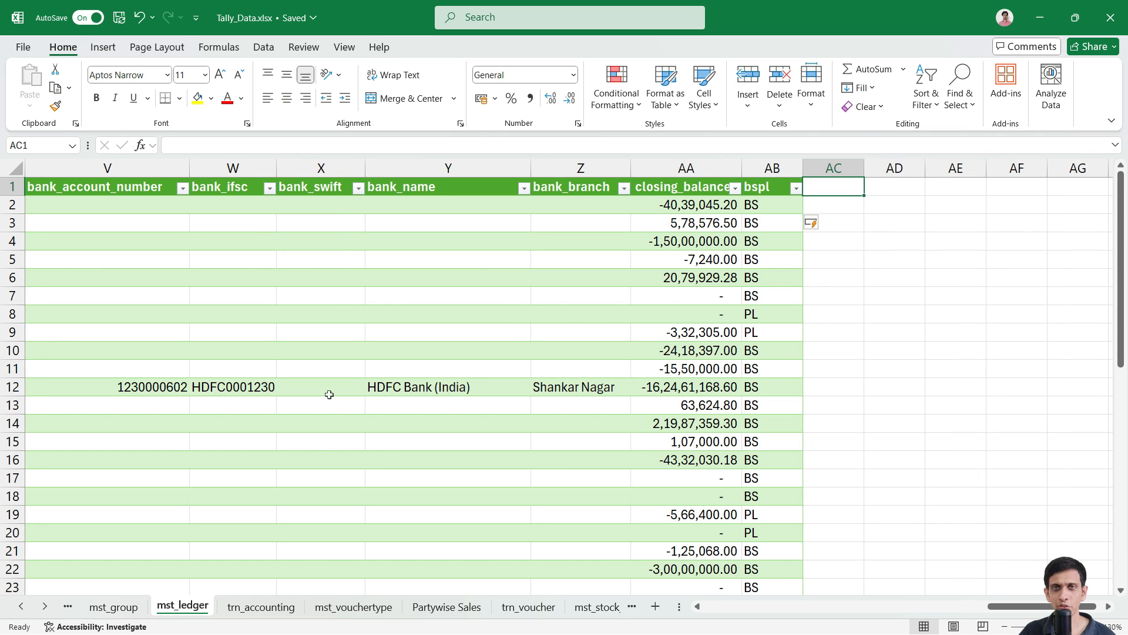
key(Left)
key(Left)
key(Left)
key(Left)
key(Right)
key(Right)
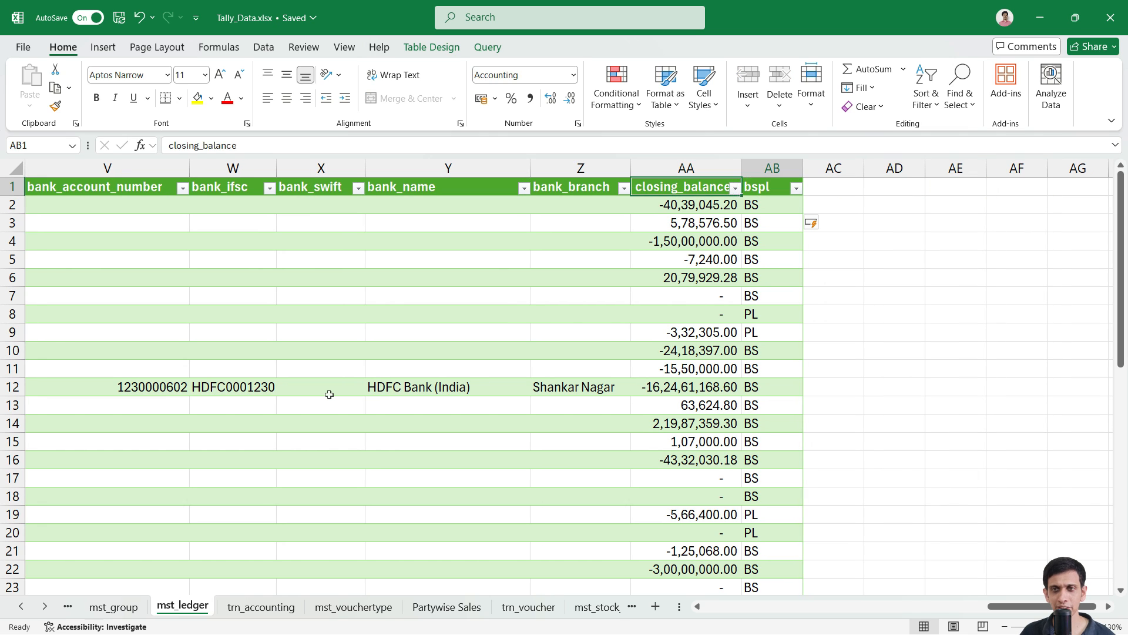
key(Right)
key(Down)
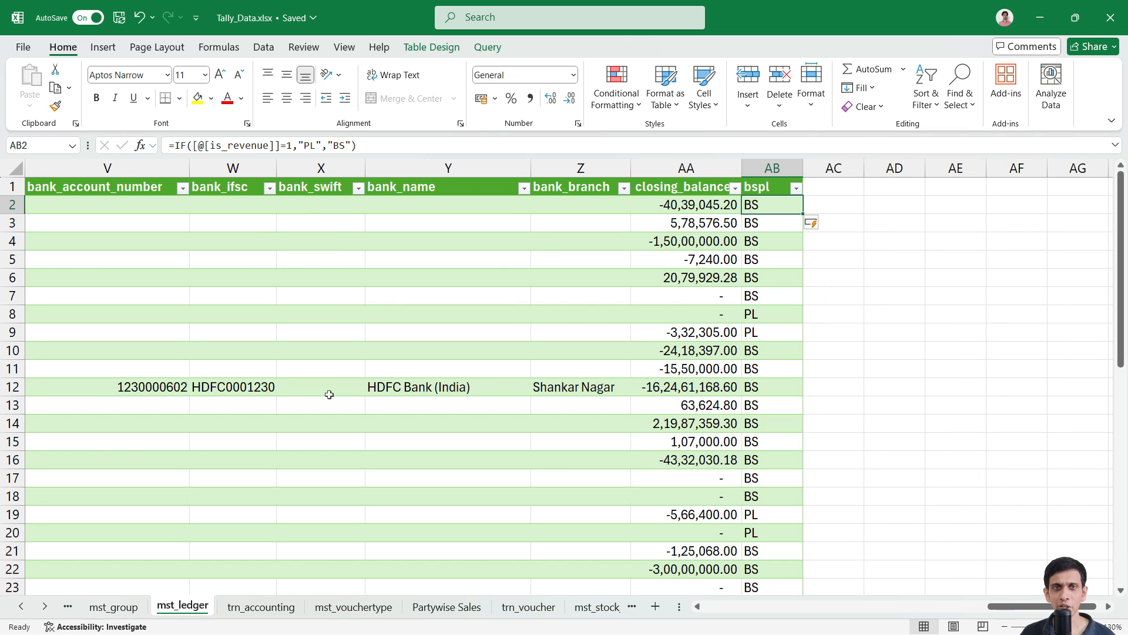
Step: Look back across the mst_ledger columns to locate the is_deemedpositive header beside opening_balance
key(Left)
key(Left)
key(Left)
key(Left)
key(Left)
key(Left)
key(Left)
key(Left)
key(Left)
key(Left)
key(Left)
key(Left)
key(Left)
key(Left)
key(Left)
key(Left)
key(Left)
key(Left)
key(Left)
key(Left)
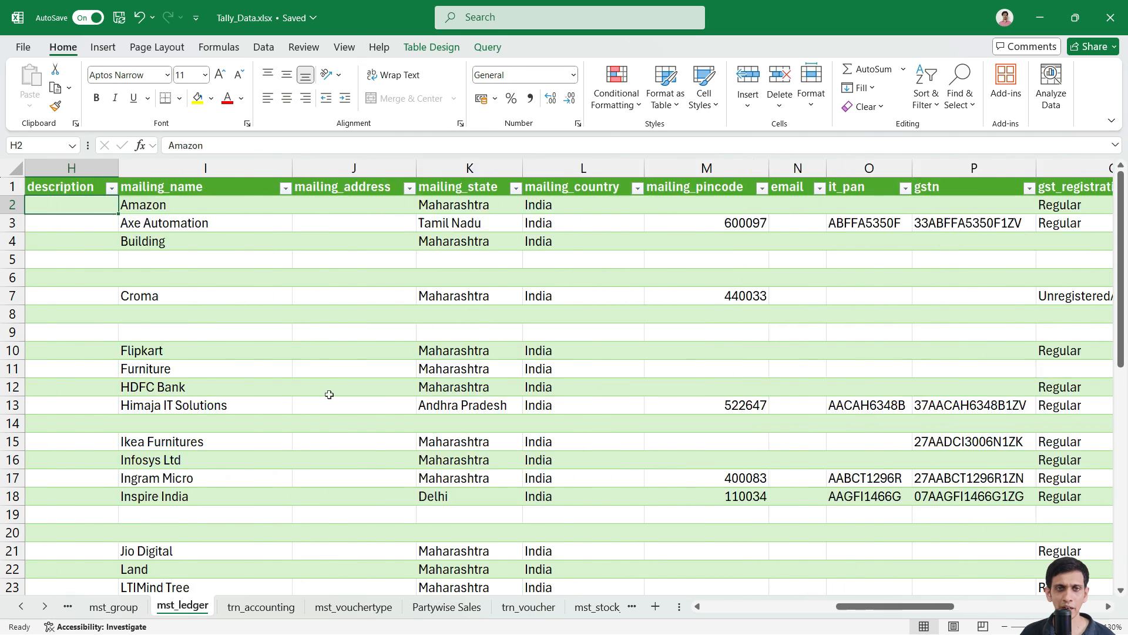
key(Right)
key(Right)
key(Up)
key(Right)
key(Right)
key(Right)
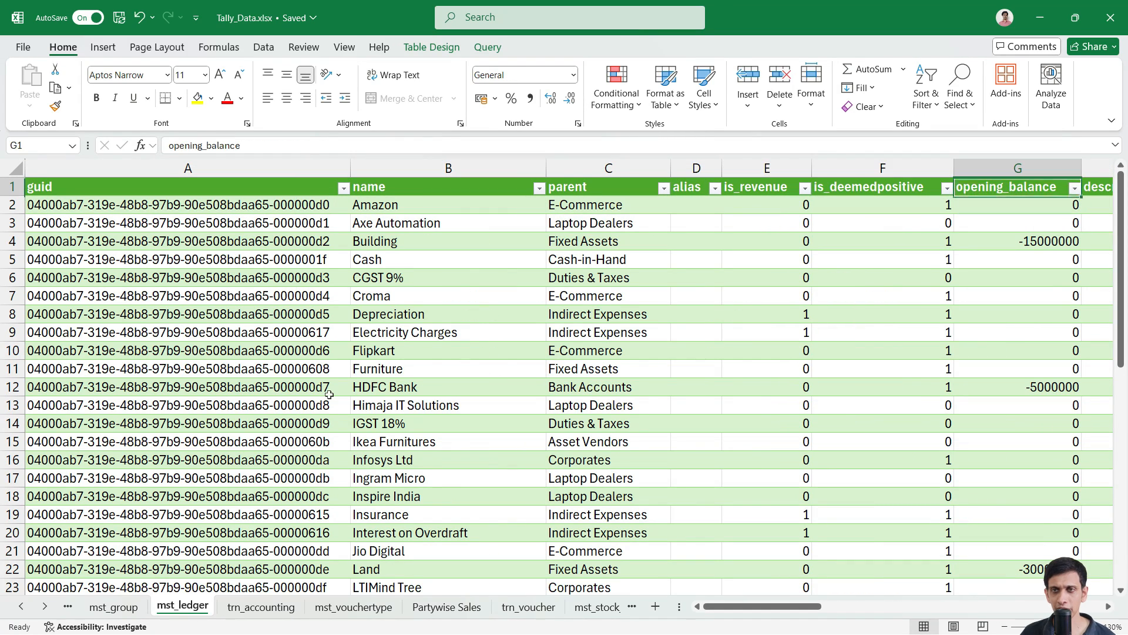
key(Left)
Step: Add a new column headed drcr in AC1, directly after bspl
key(ctrl+Right)
key(Right)
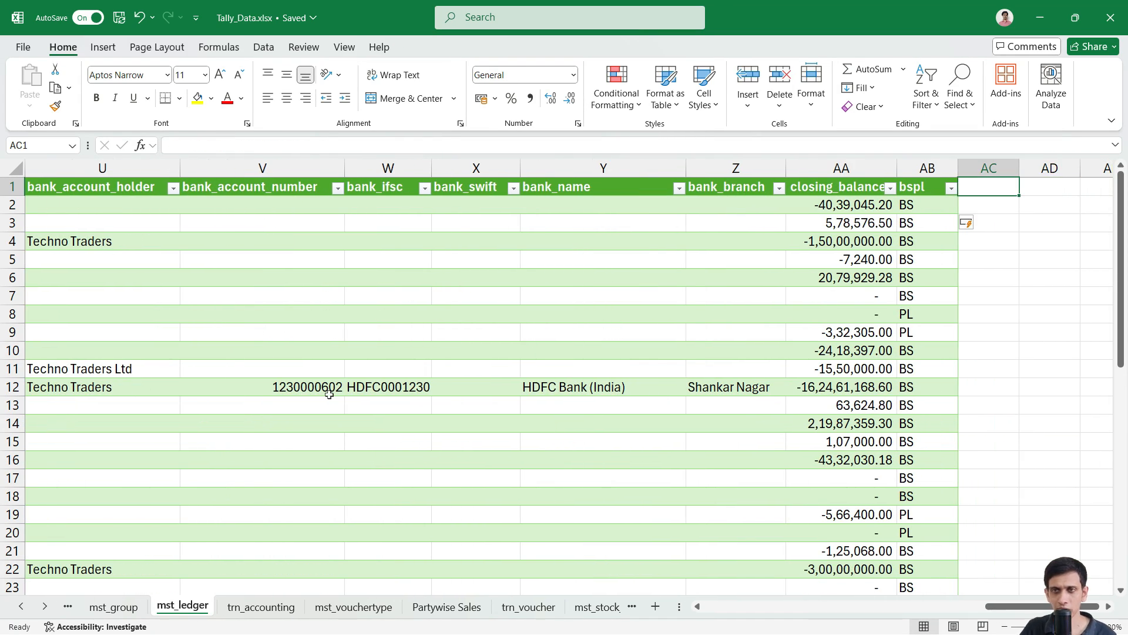
text(D)
key(BackSpace)
text(drcr)
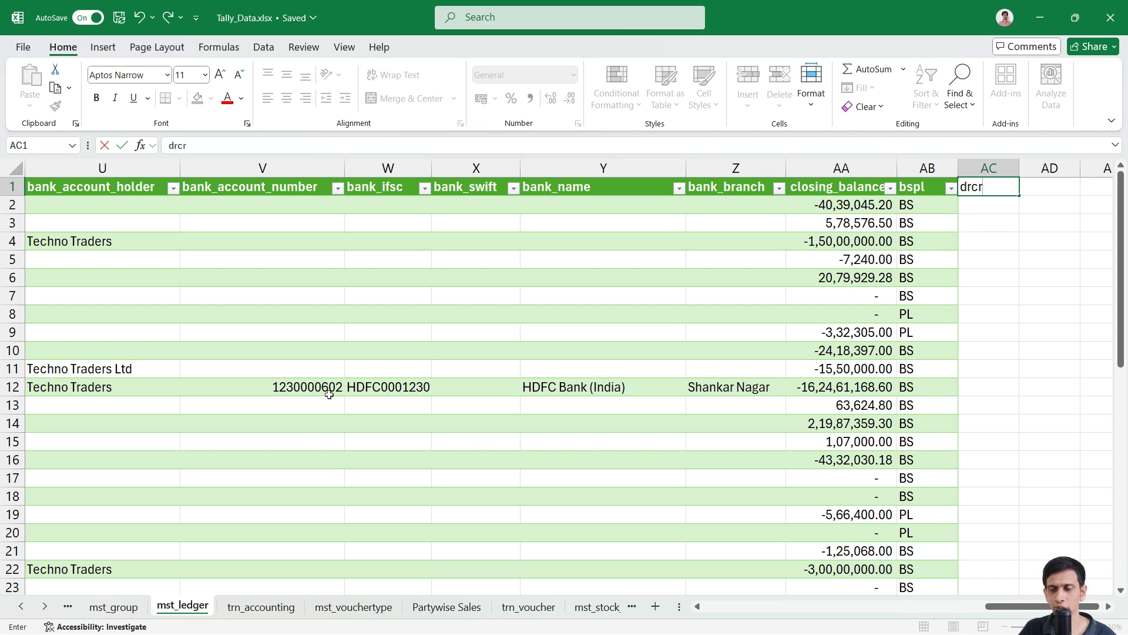
key(Return)
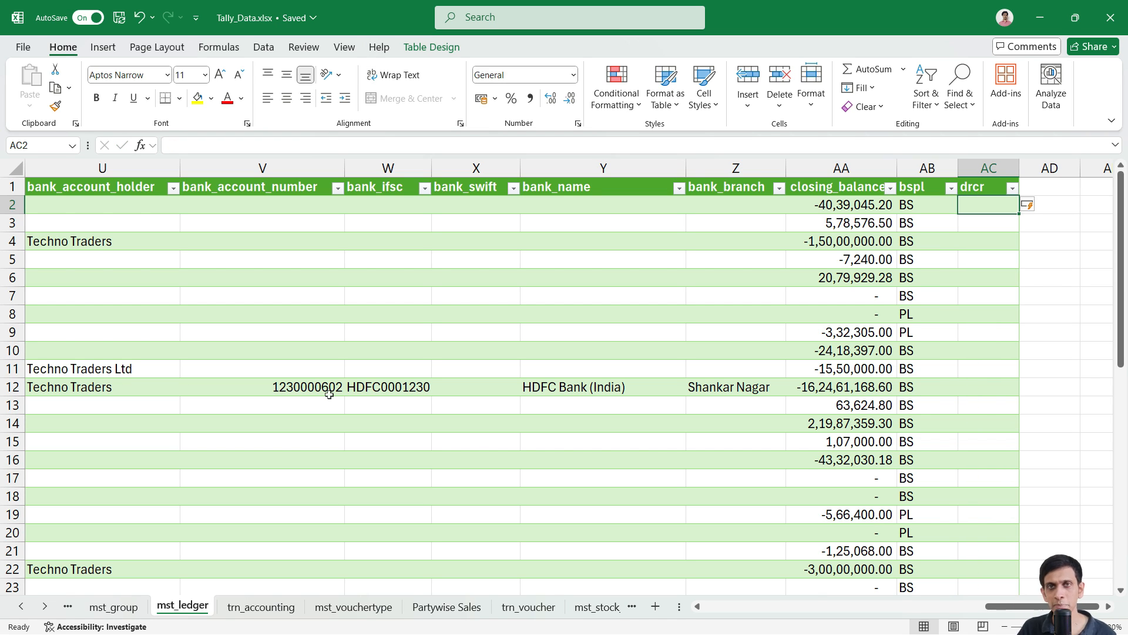
Step: Fill the drcr column from AC2 with an IF formula returning "Dr" when the row's is_deemedpositive equals 1, otherwise "Cr"
text(=IF()
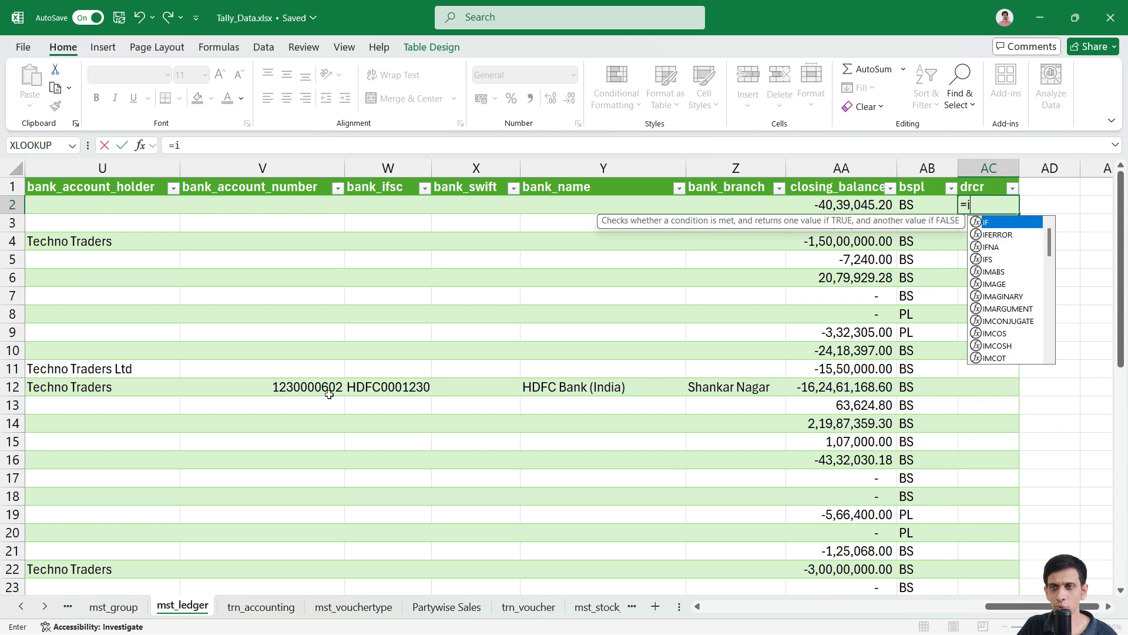
key(ctrl+Left)
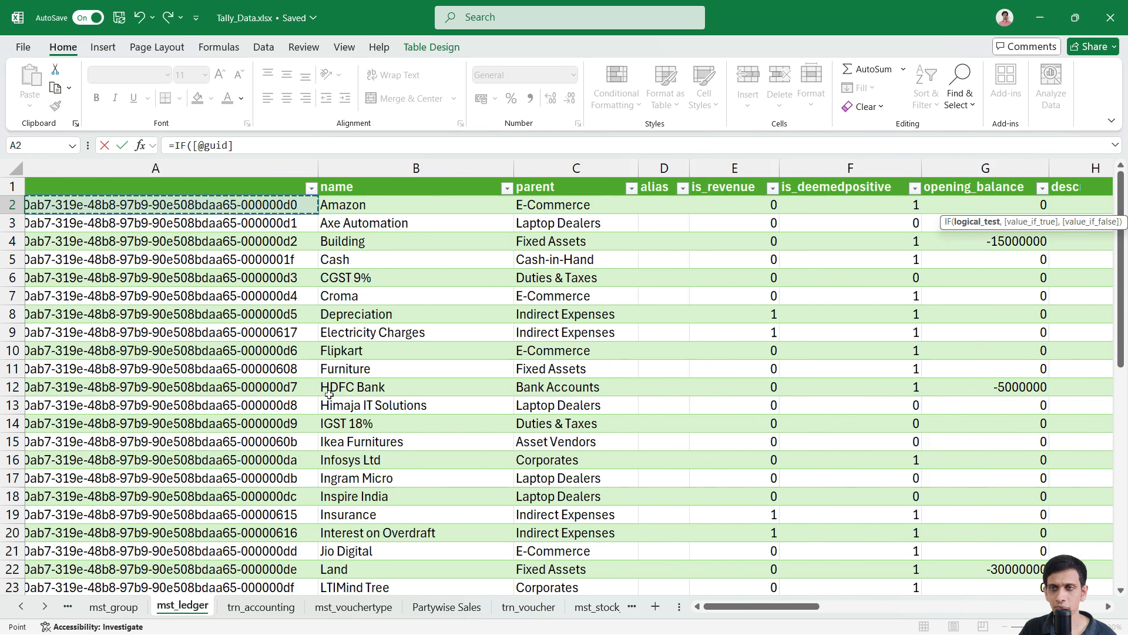
key(Right)
key(Right)
key(Right)
key(Right)
key(Right)
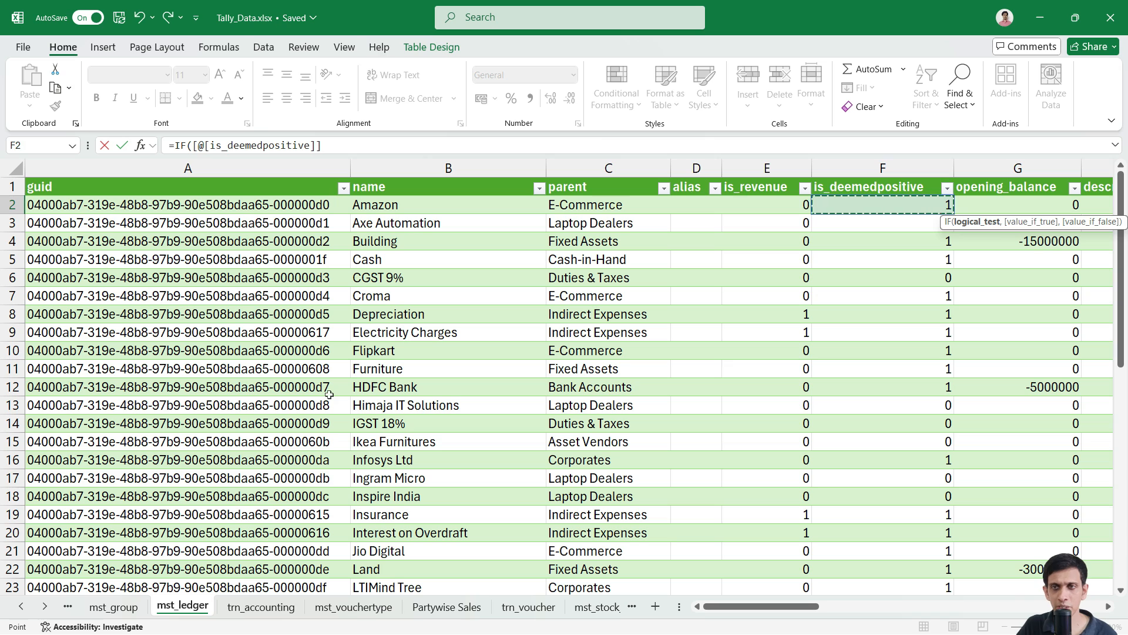
text(,)
key(BackSpace)
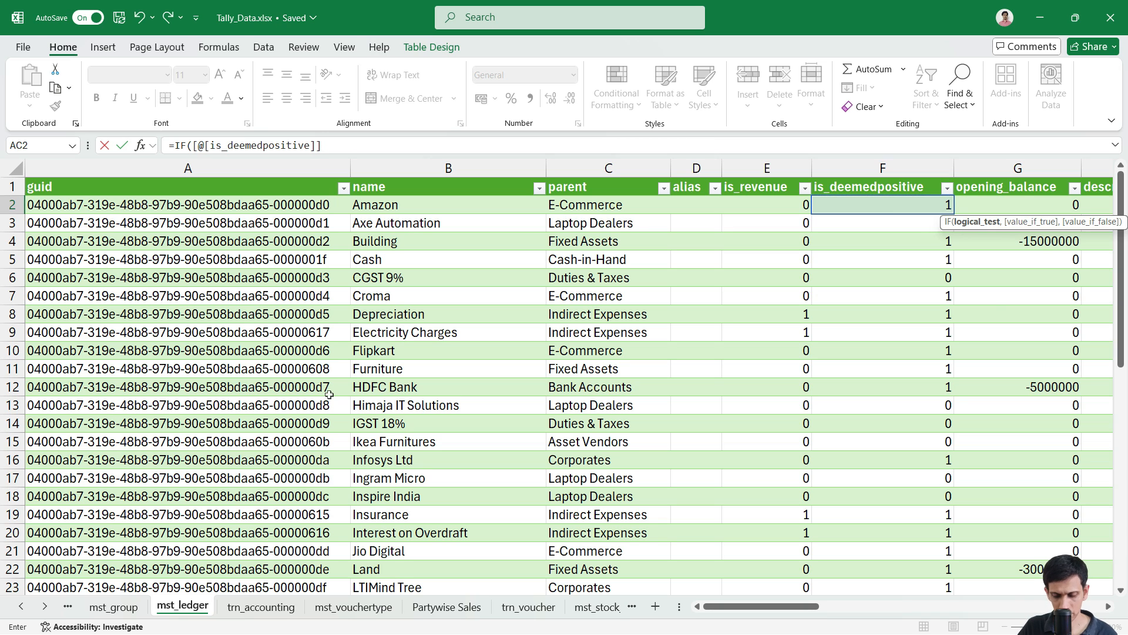
text(=1,"D)
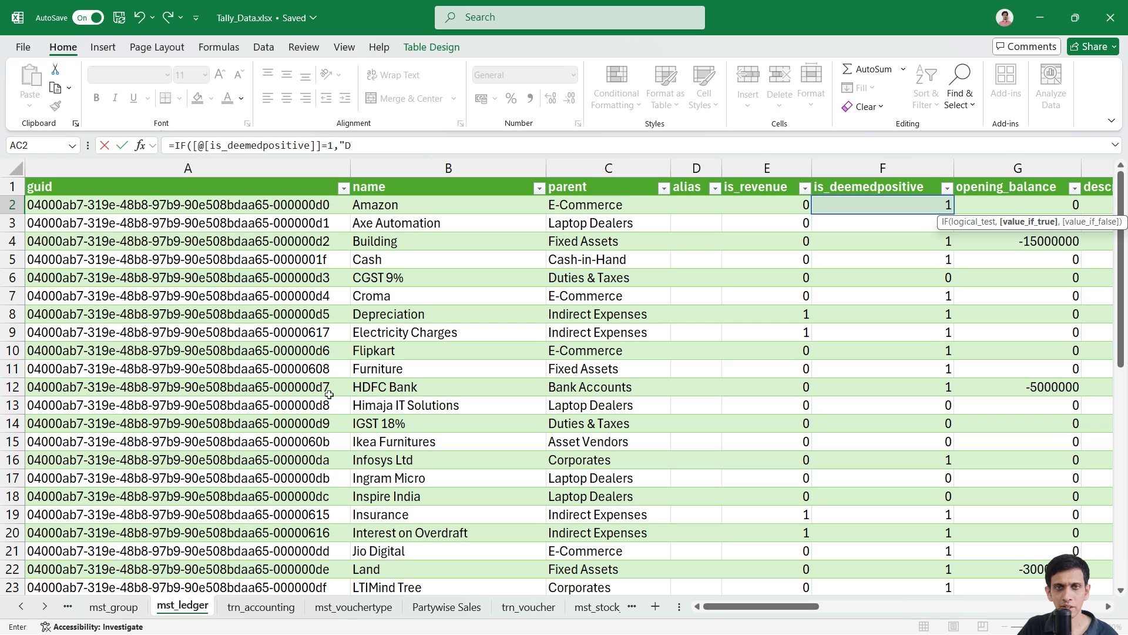
text(r",)
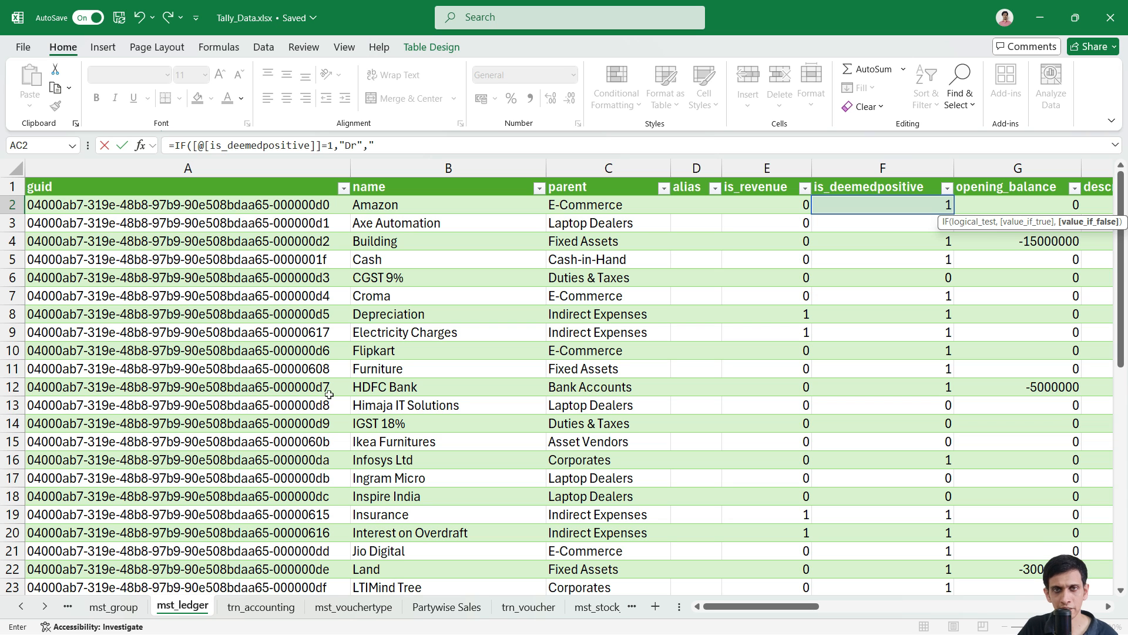
text("Cr"))
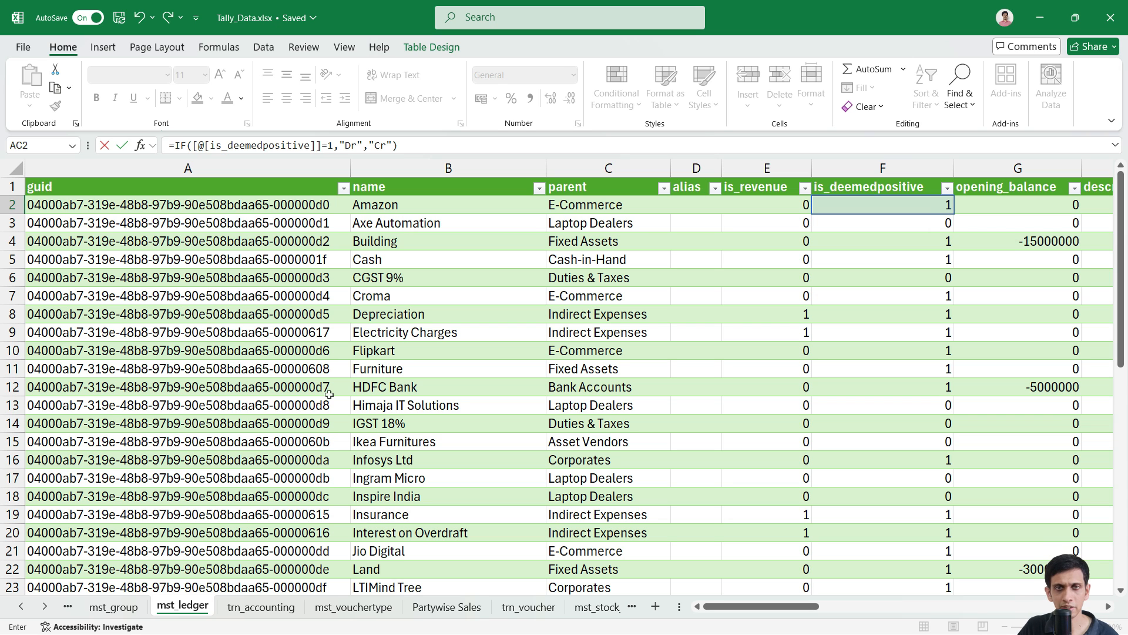
key(Return)
Step: Add a new column headed alie in AD1, directly after drcr
key(Up)
key(Up)
key(Right)
key(Right)
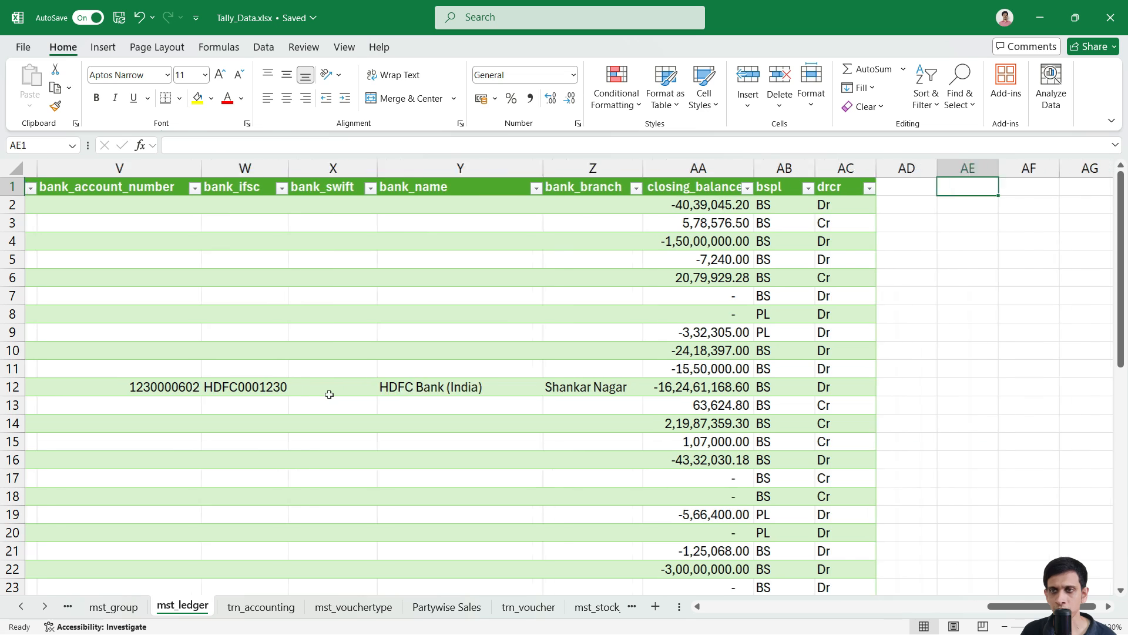
key(Left)
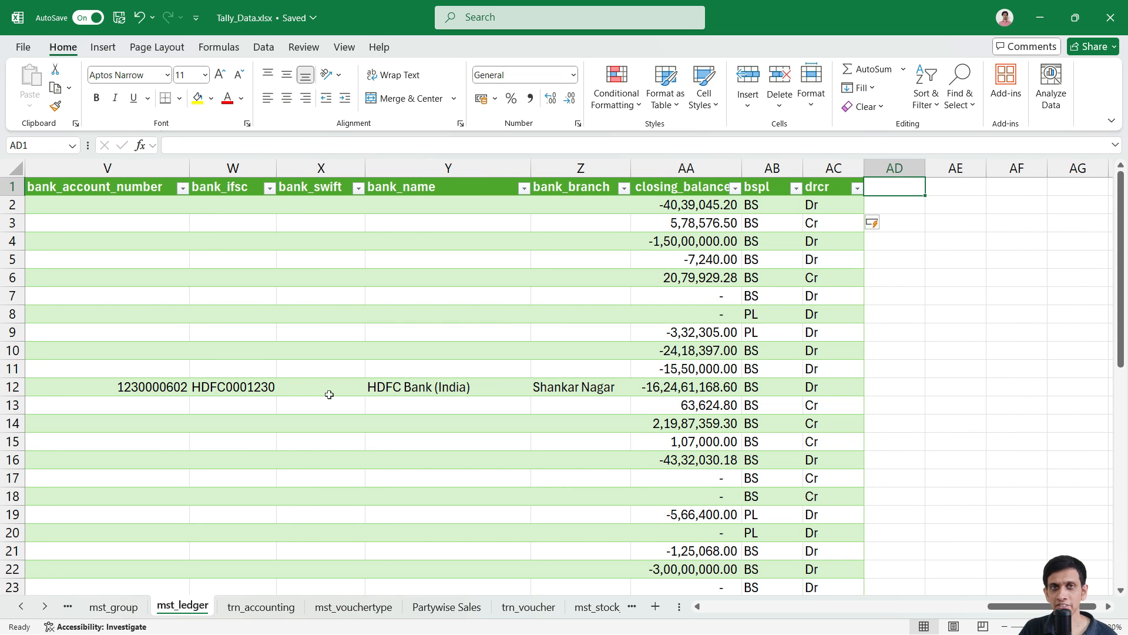
text(a)
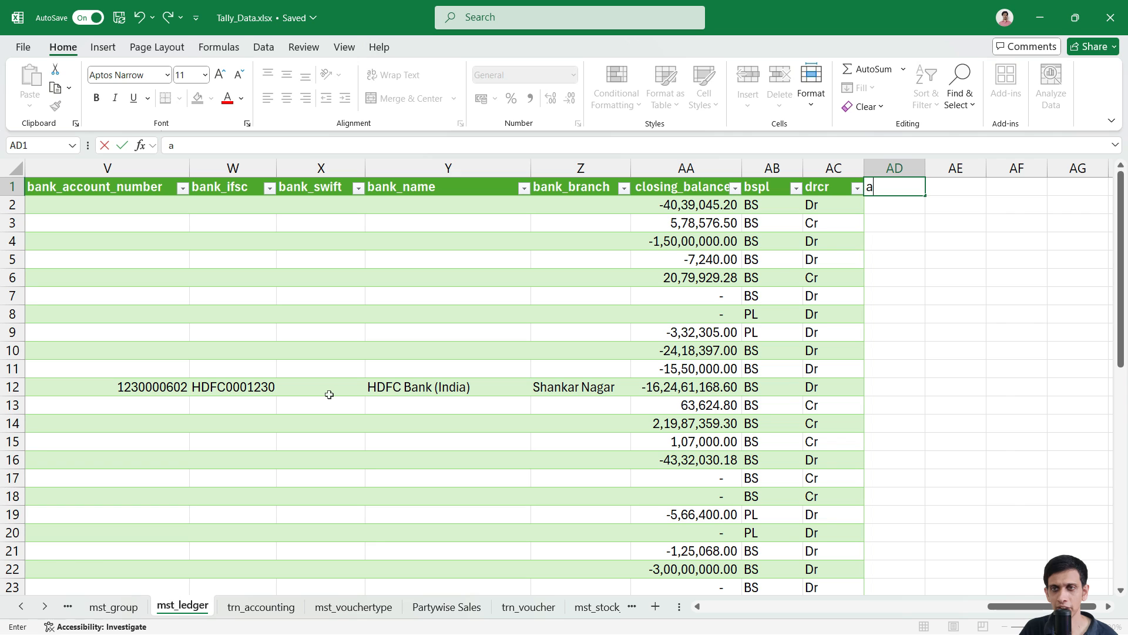
text(lie)
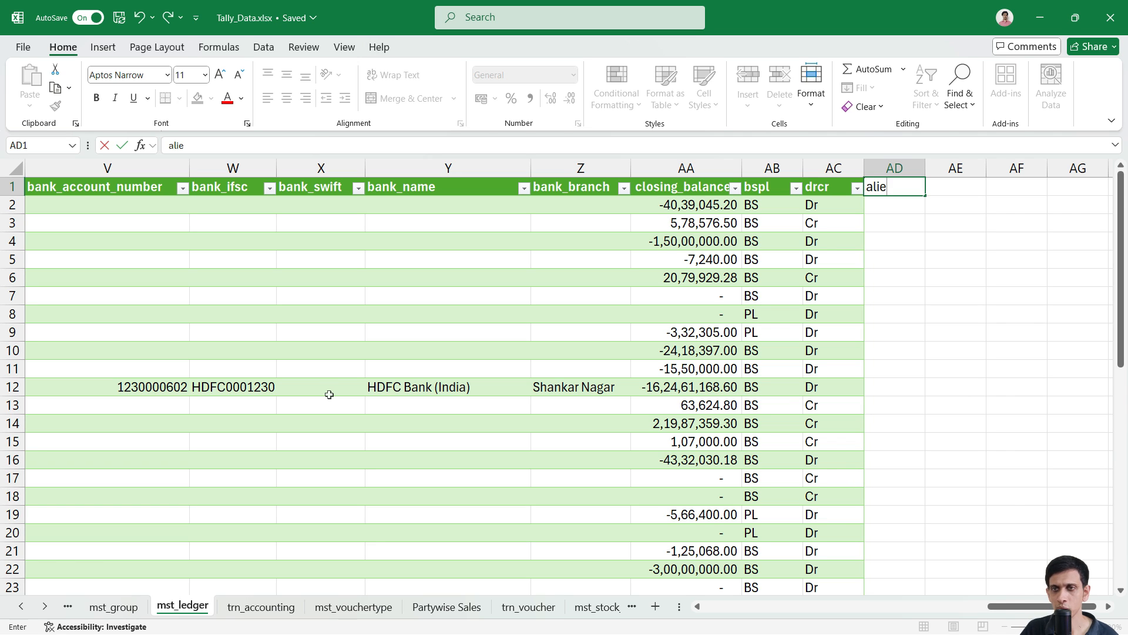
key(Return)
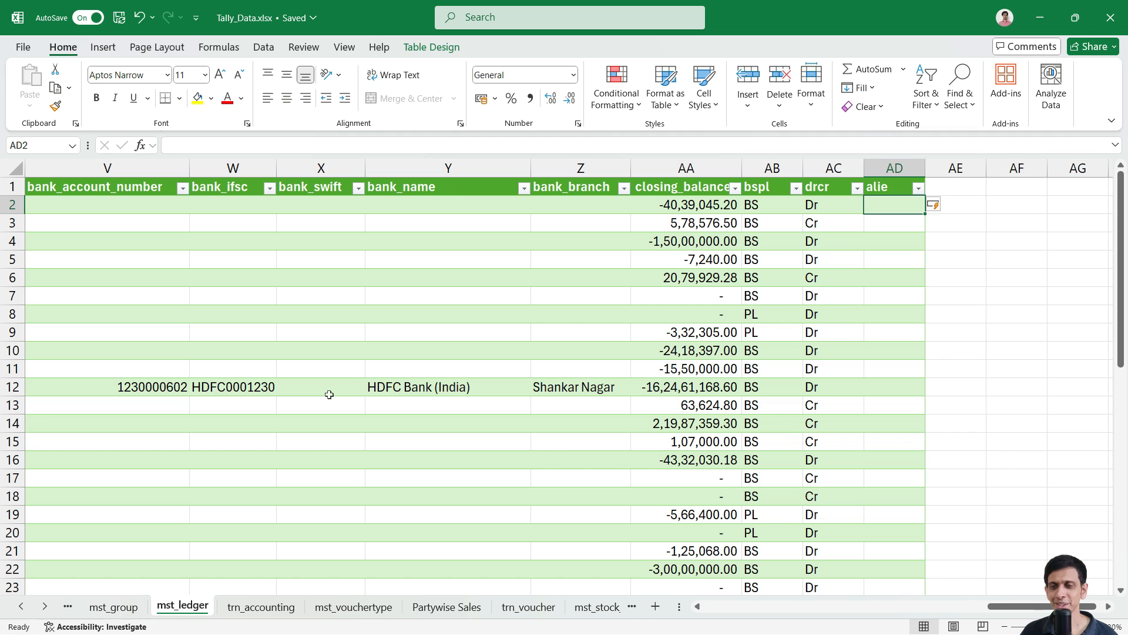
Step: Review the bspl and drcr columns beside the empty alie column in row 2
key(Right)
key(Right)
key(Right)
key(Right)
key(Left)
key(Left)
key(Left)
key(Left)
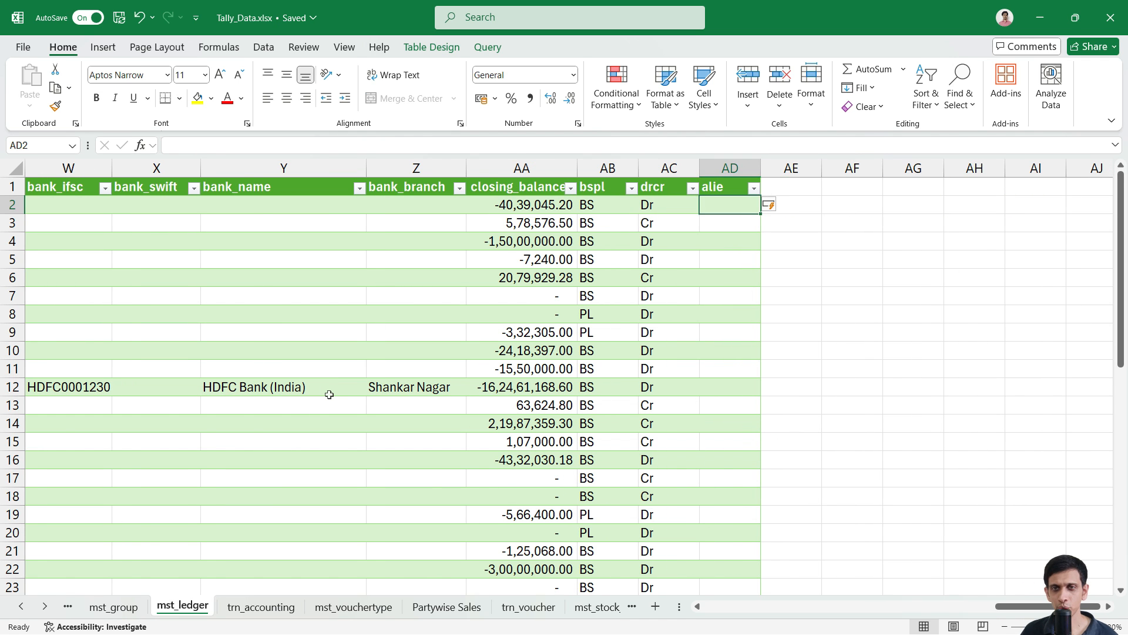
key(Left)
key(Left)
key(Right)
key(Left)
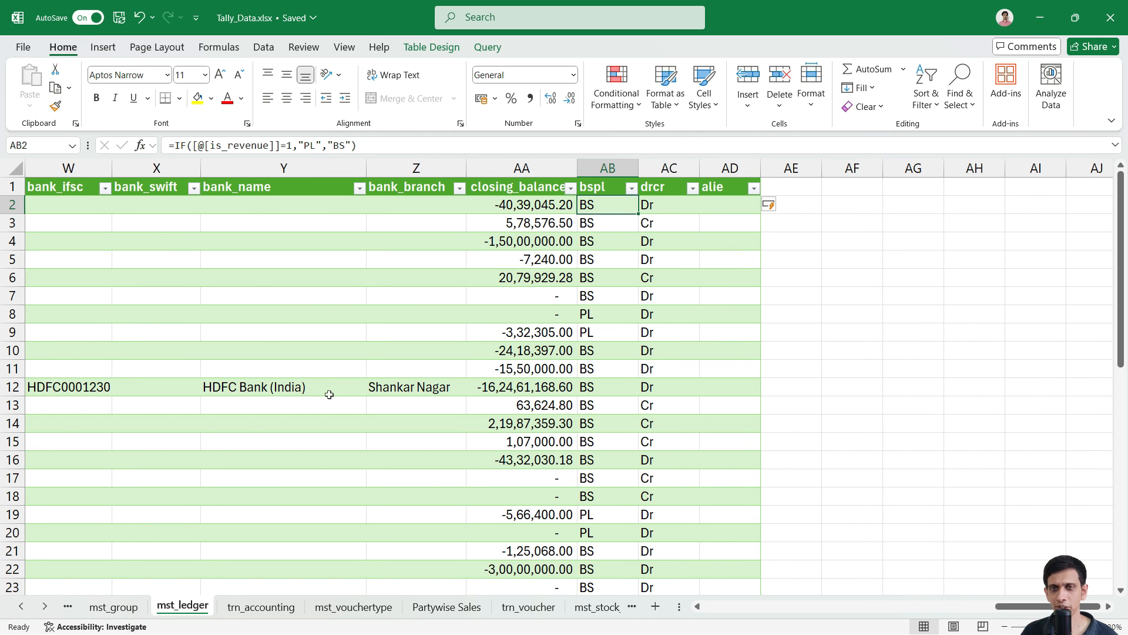
key(Right)
key(Right)
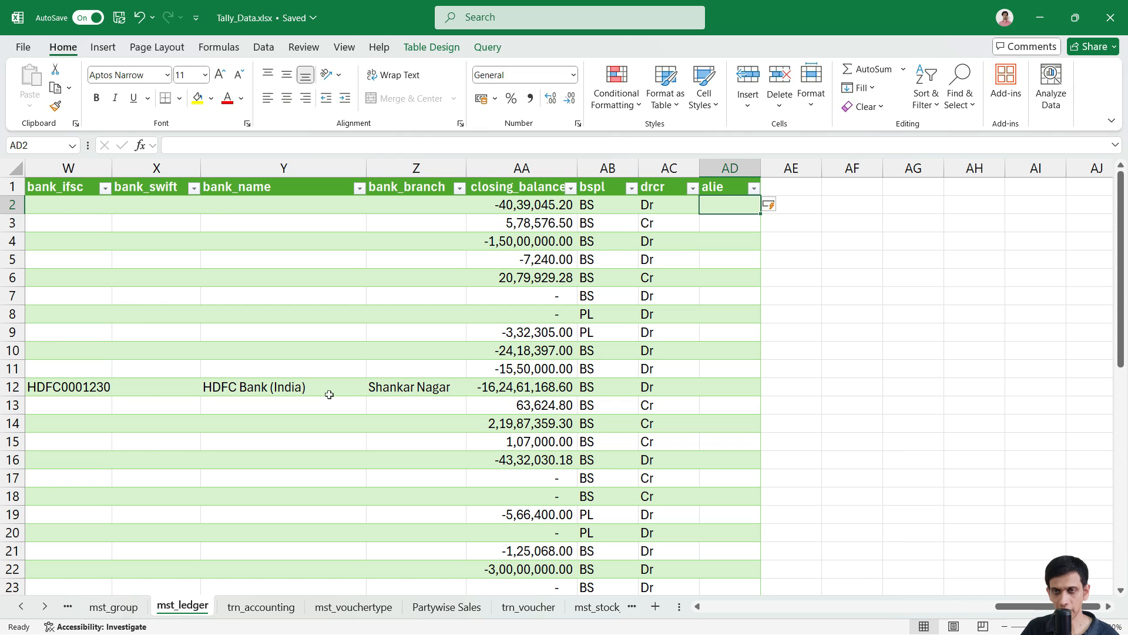
Step: Start the alie formula in AD2 with an IF testing whether the row's bspl equals "BS"
text(=IF()
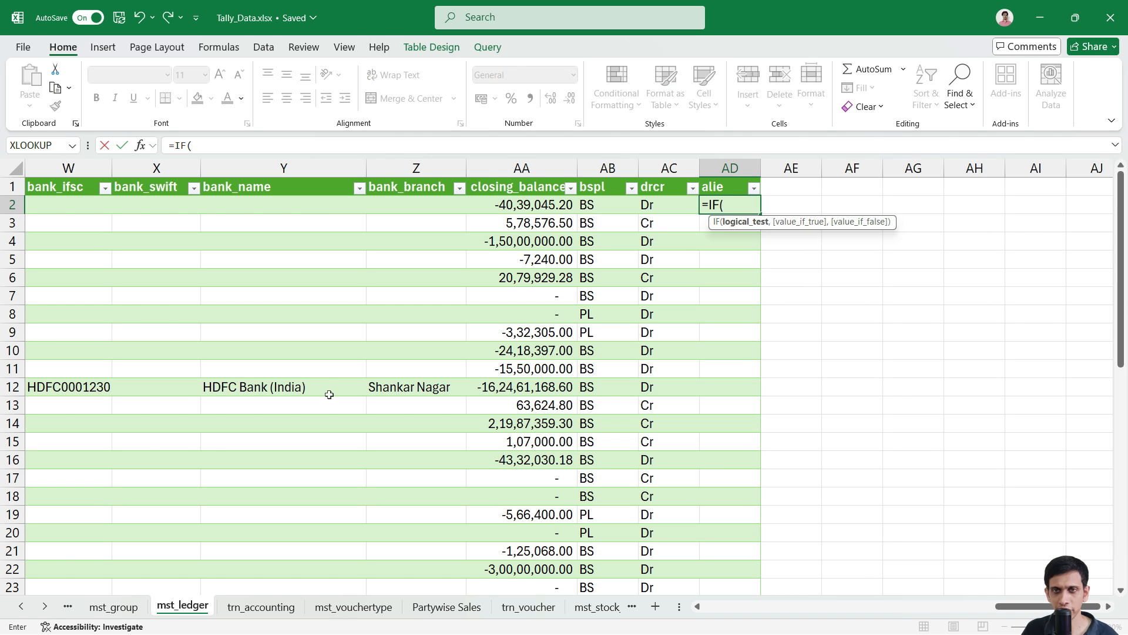
click(600, 206)
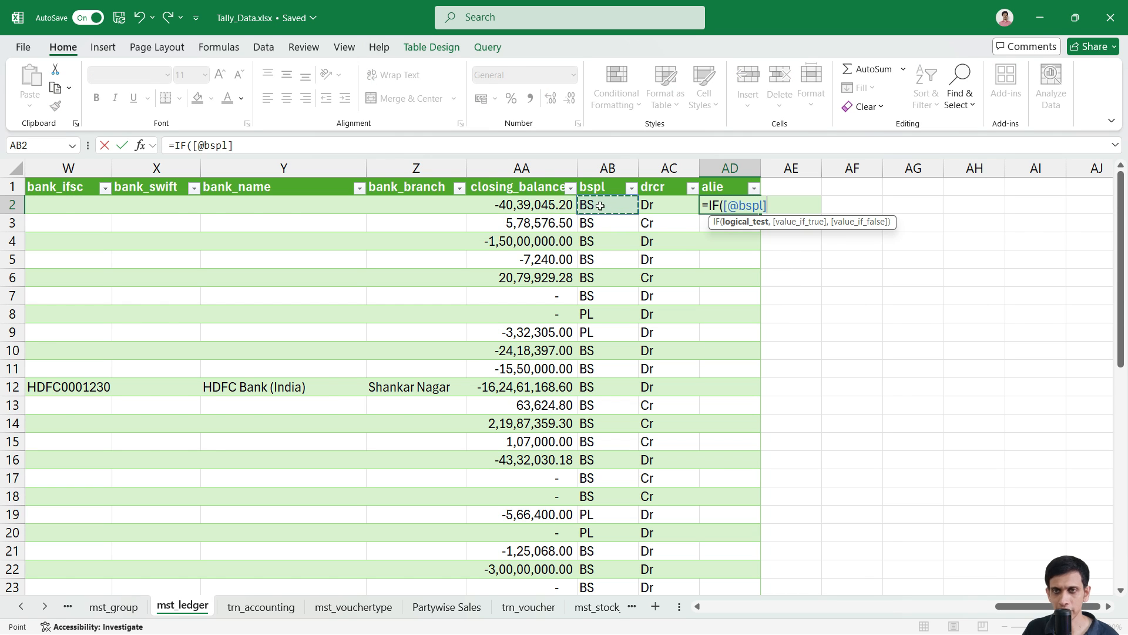
key(BackSpace)
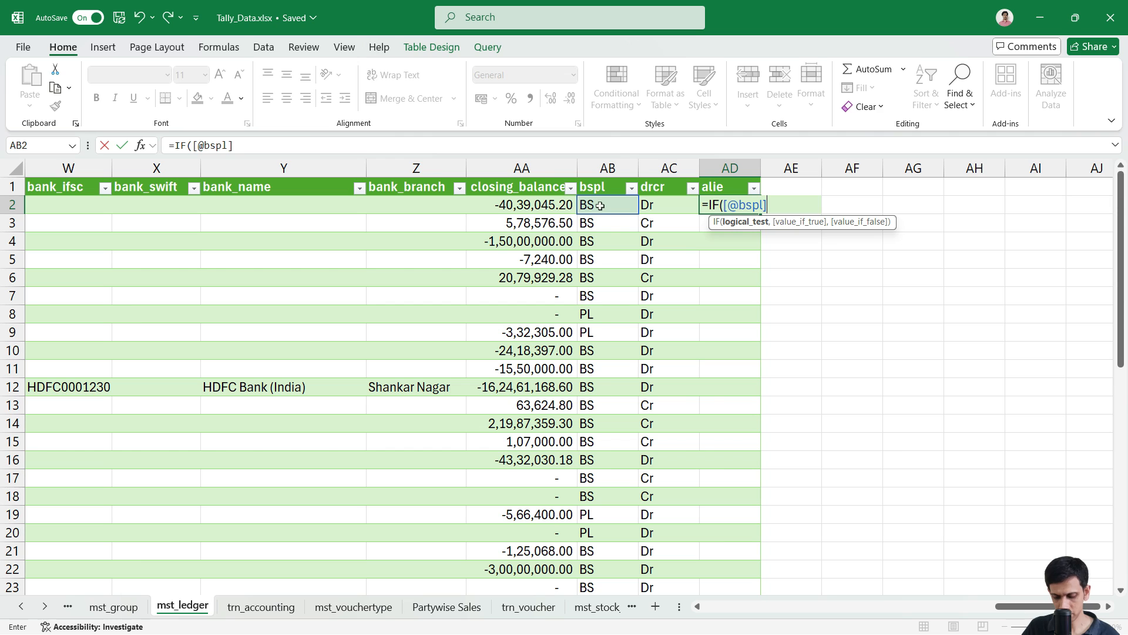
text(=")
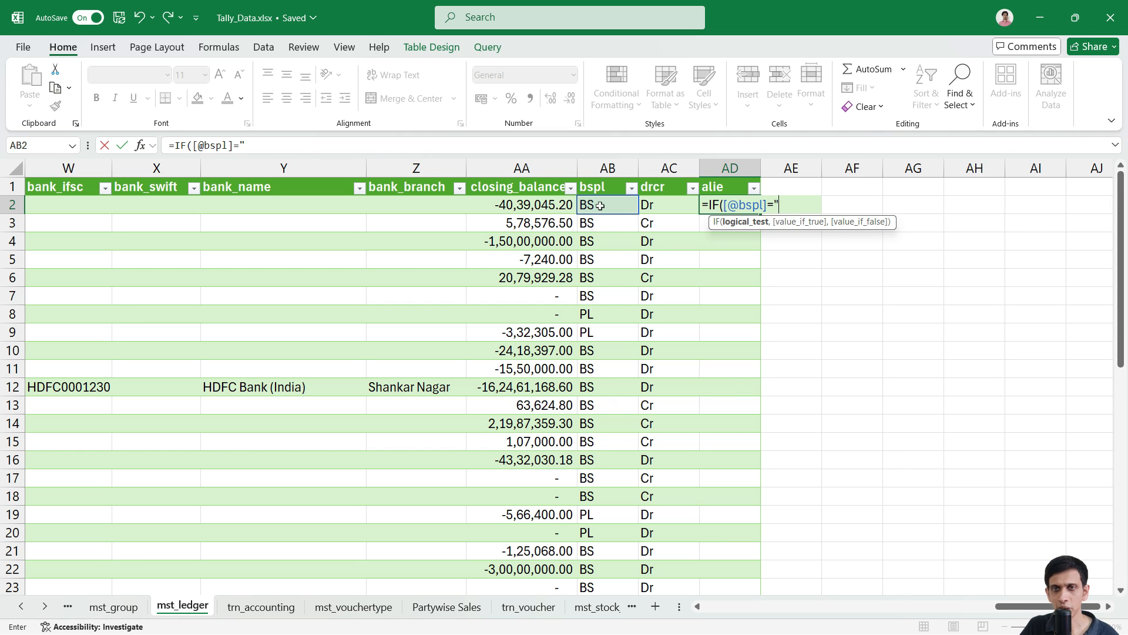
text(BS)
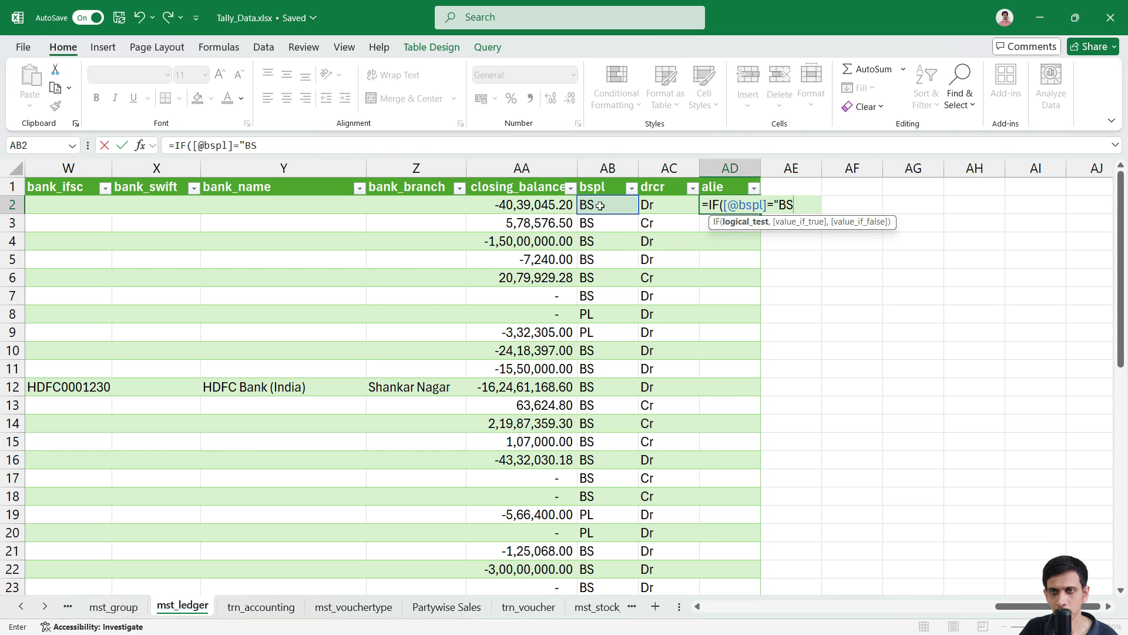
text(")
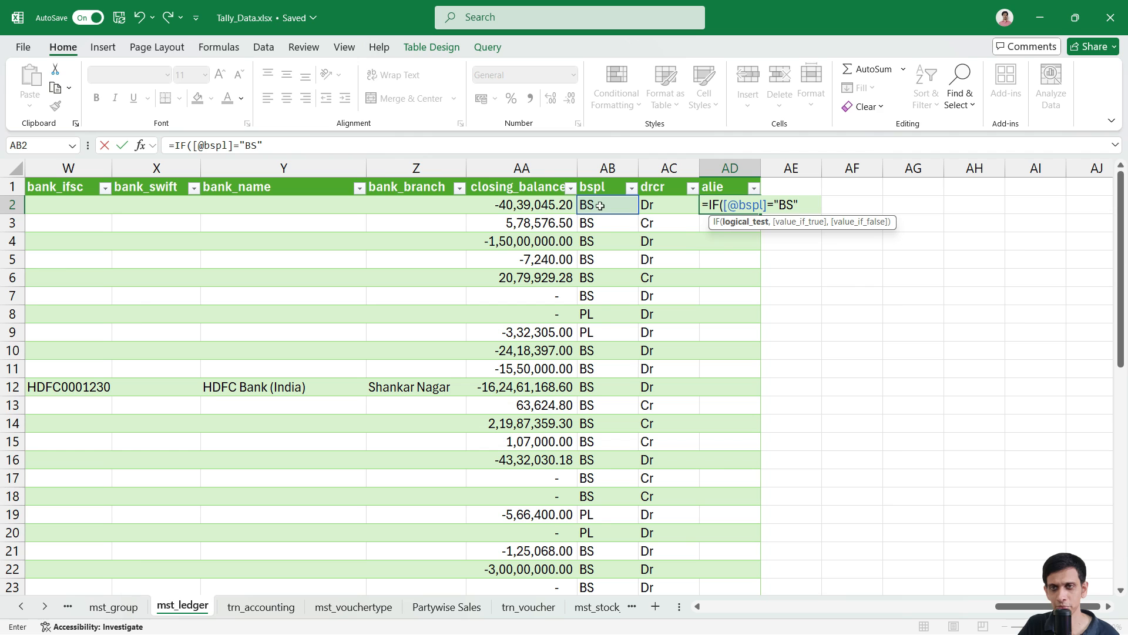
text(,)
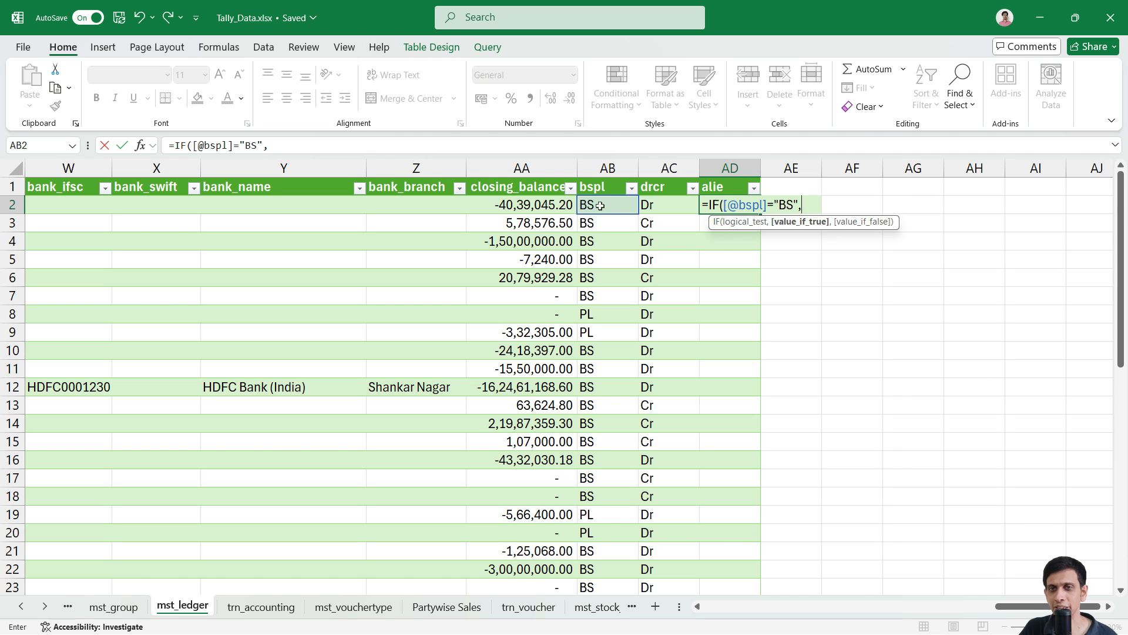
Step: Nest an IF as the true branch, returning "Asset" when the row's drcr equals "Dr", otherwise "Liability"
text(IF()
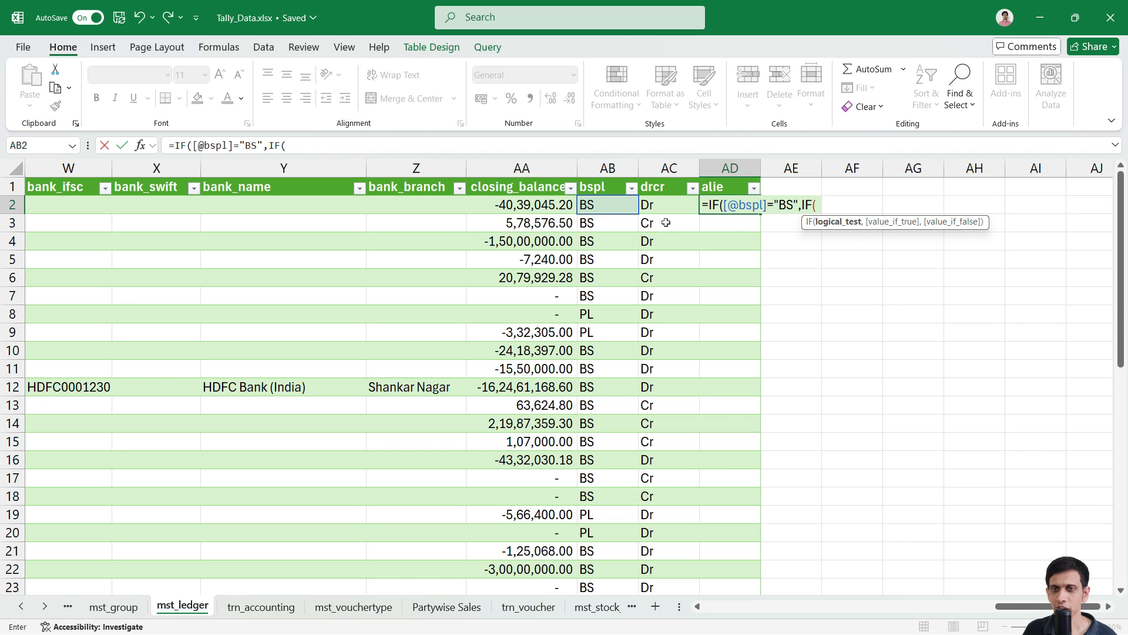
click(654, 205)
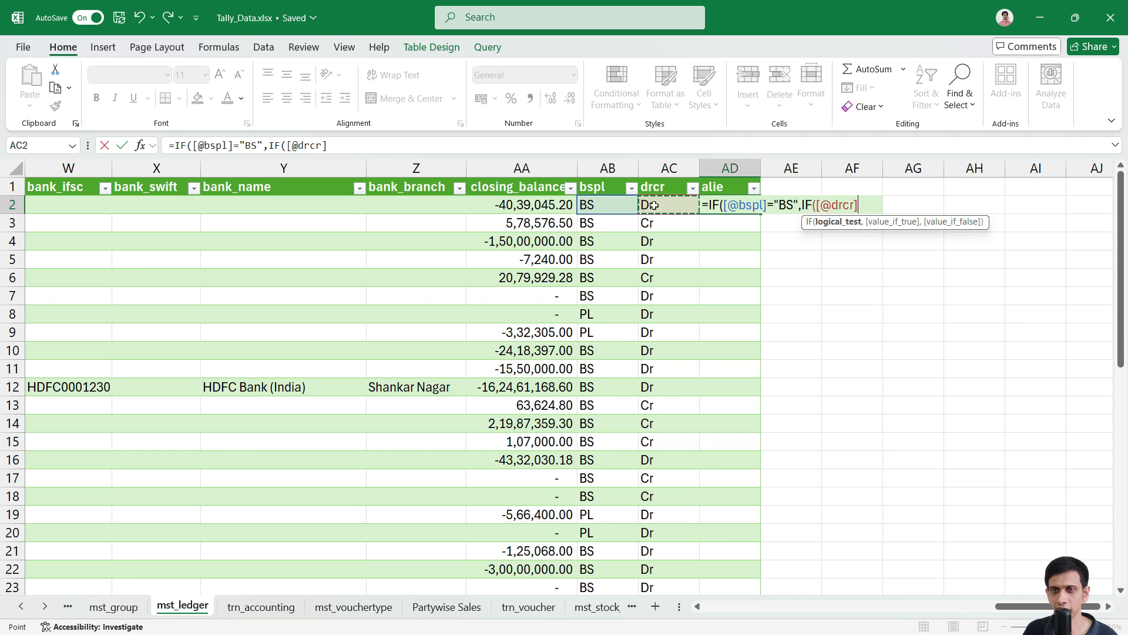
text(\)
key(BackSpace)
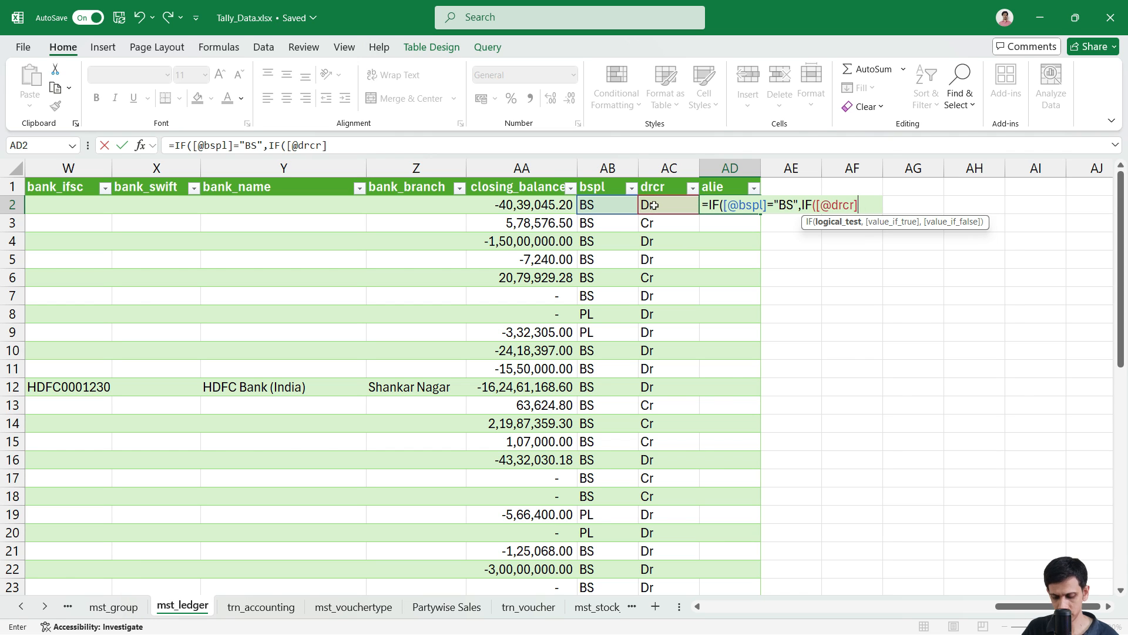
text(="Dr)
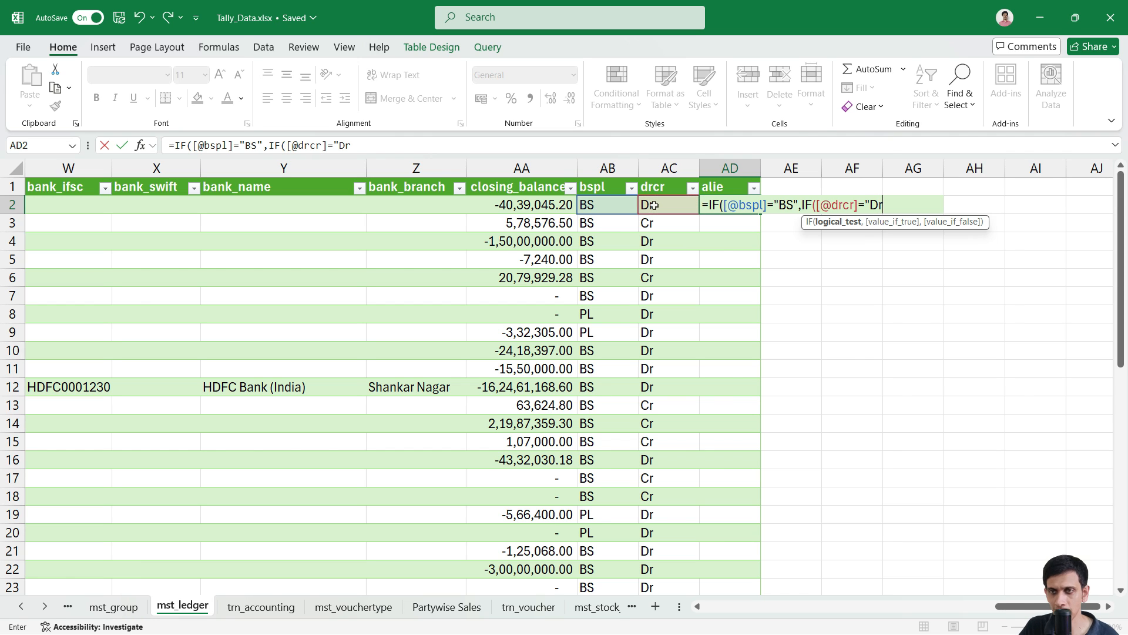
text(","Asset)
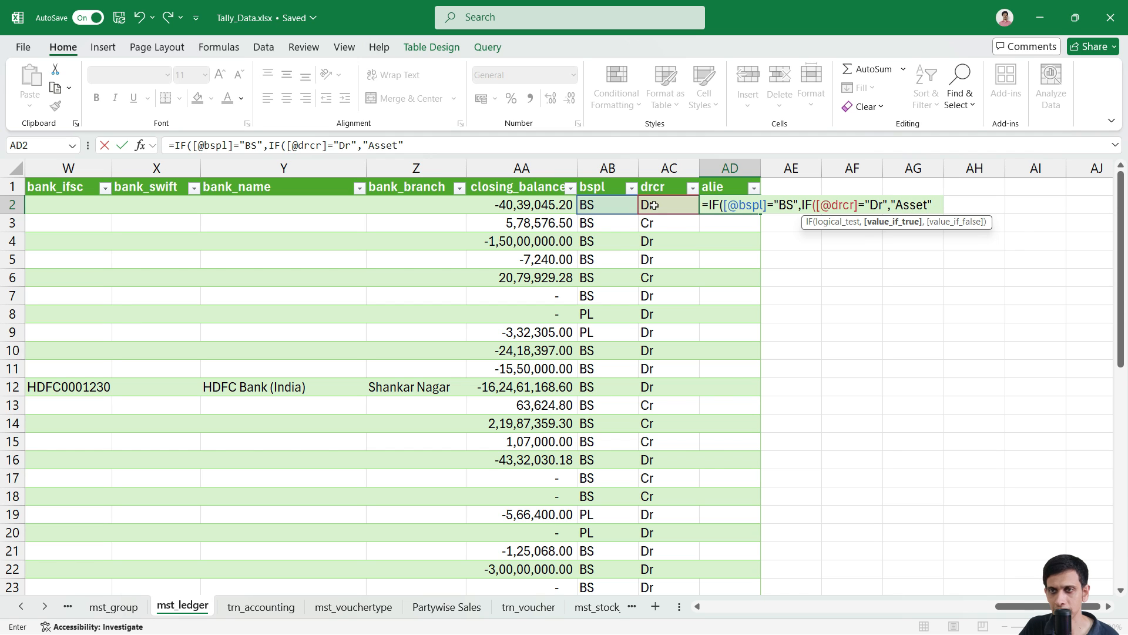
text(",)
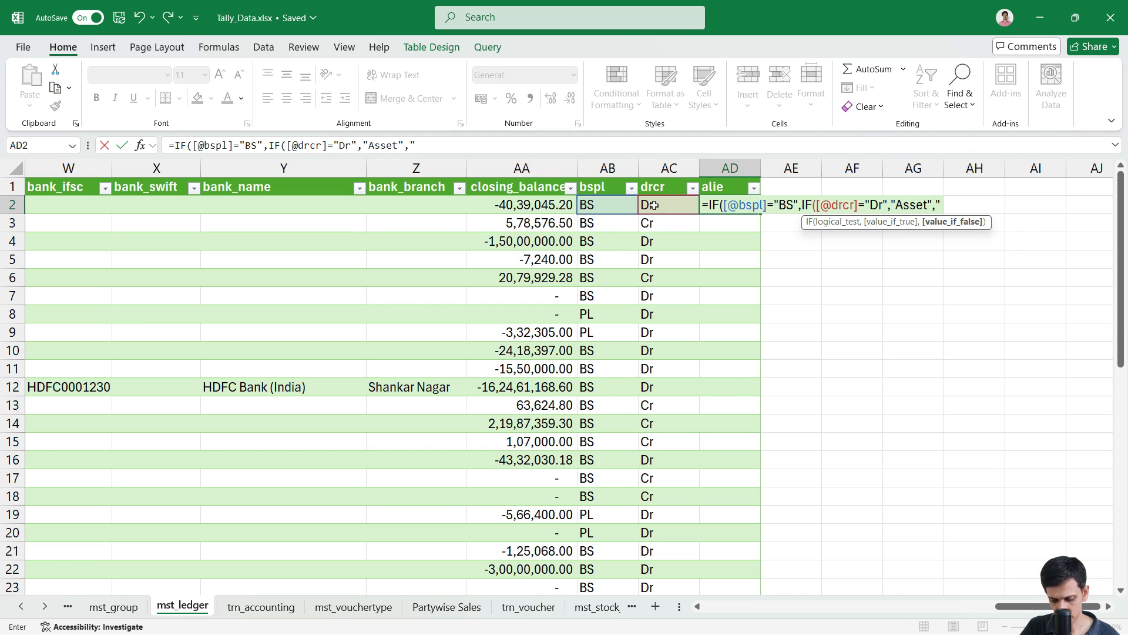
text("Liabilit)
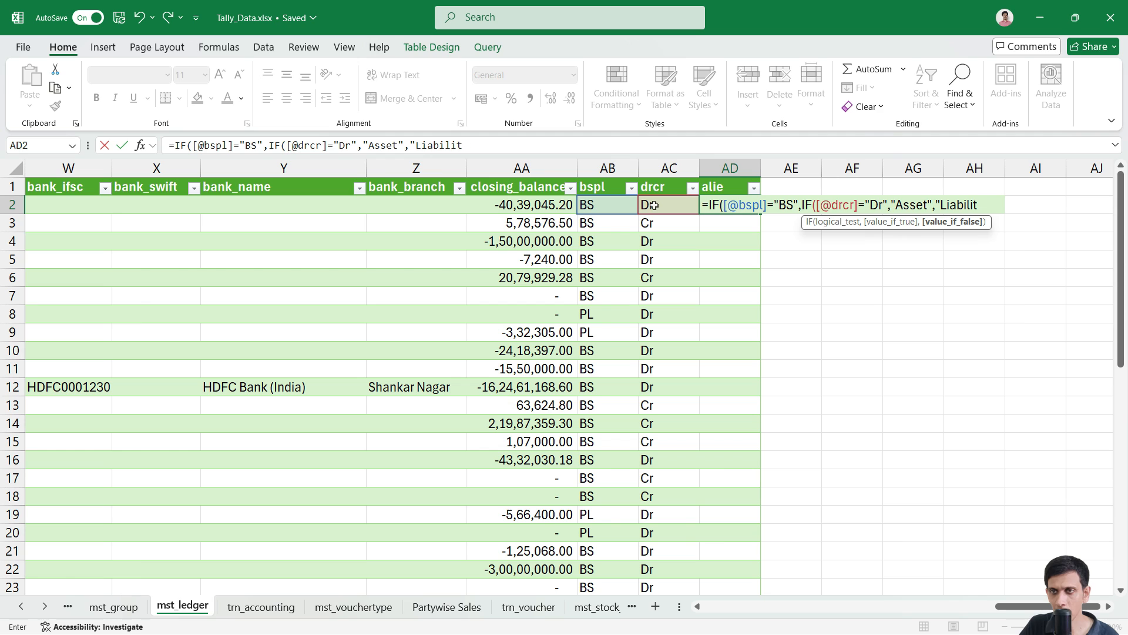
text(y"))
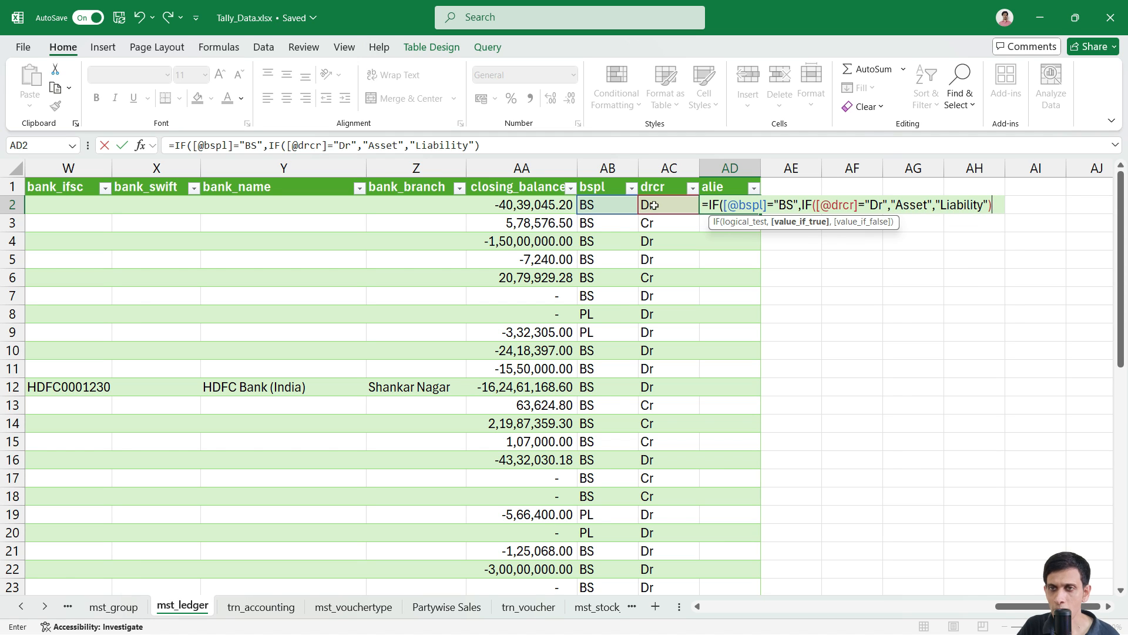
text(,)
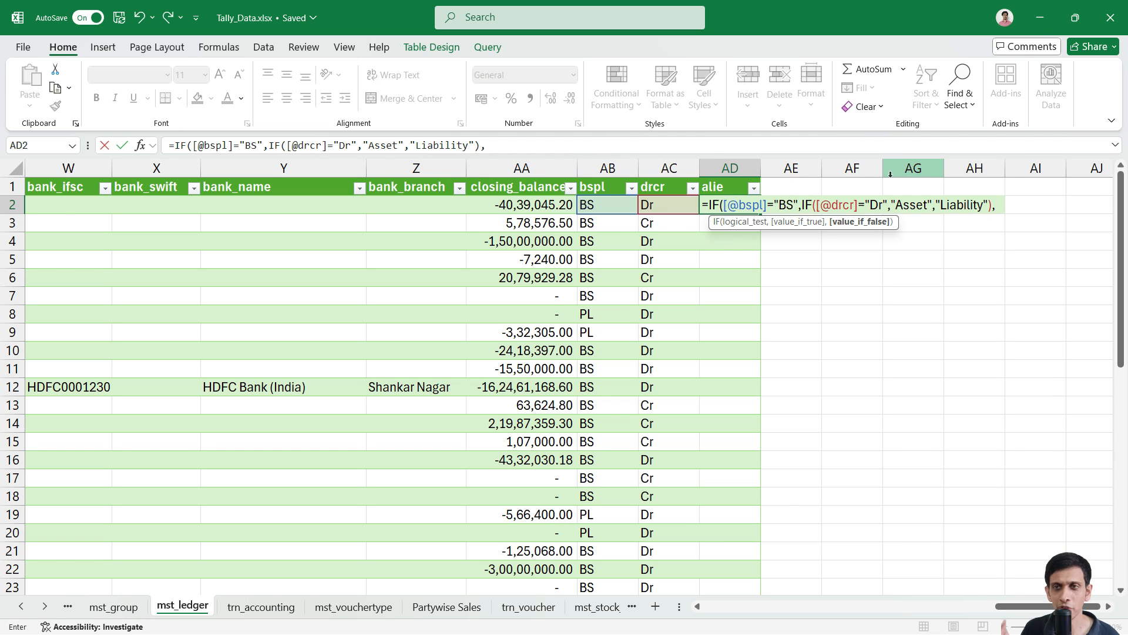
Step: Nest an IF as the false branch, returning "Expenditure" when drcr equals "Dr", otherwise "Income", and fill the alie column with the completed formula
text(IF()
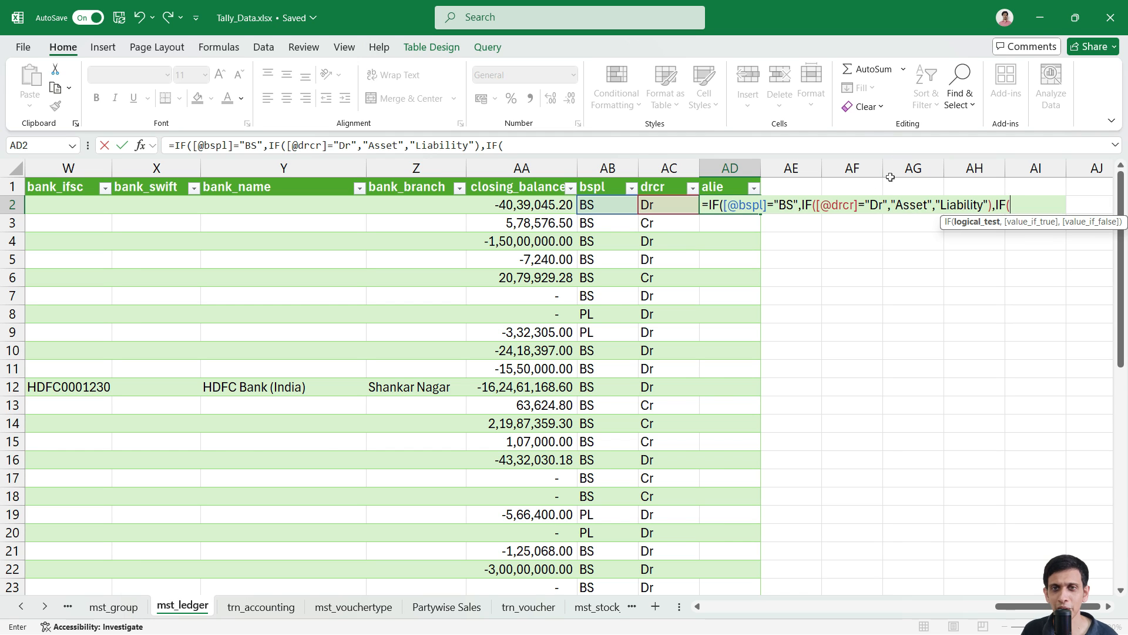
click(654, 205)
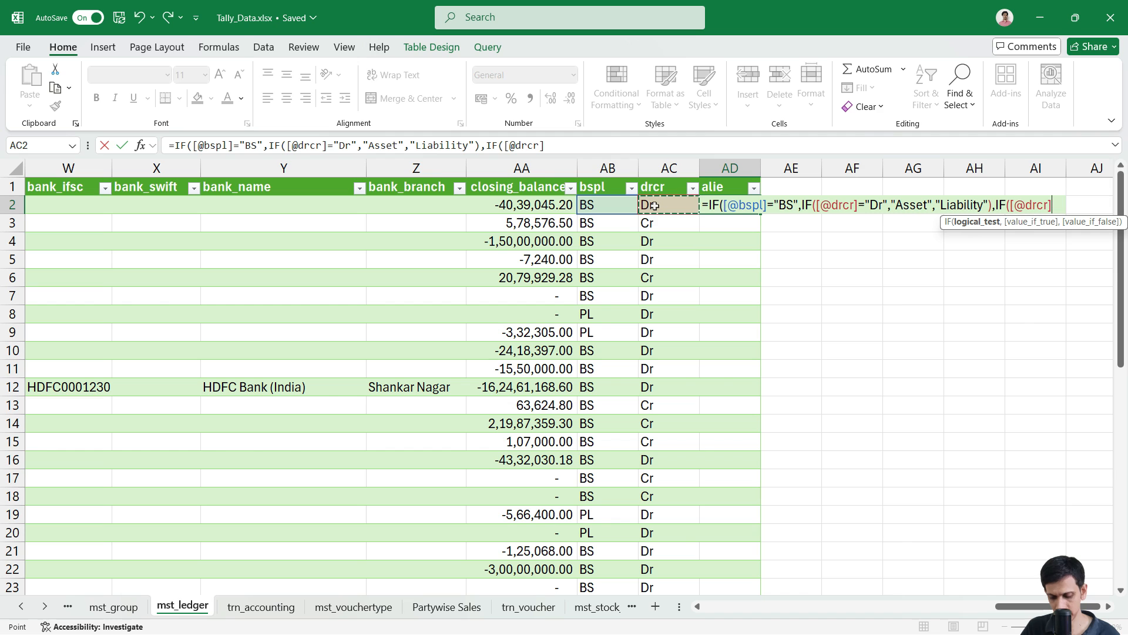
text(=)
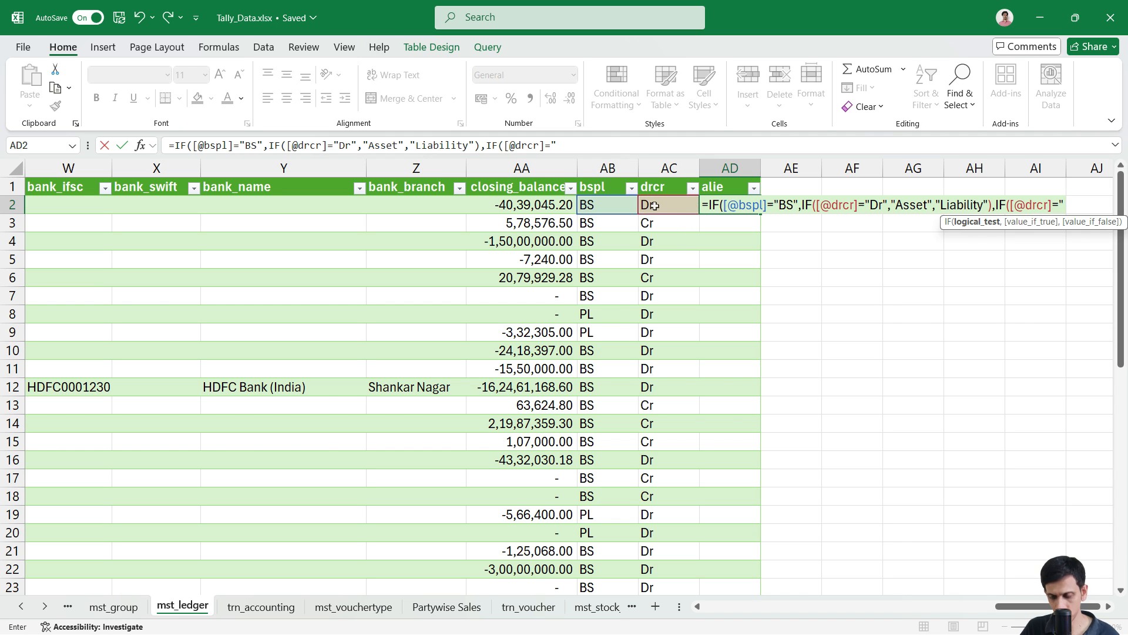
text("Dr")
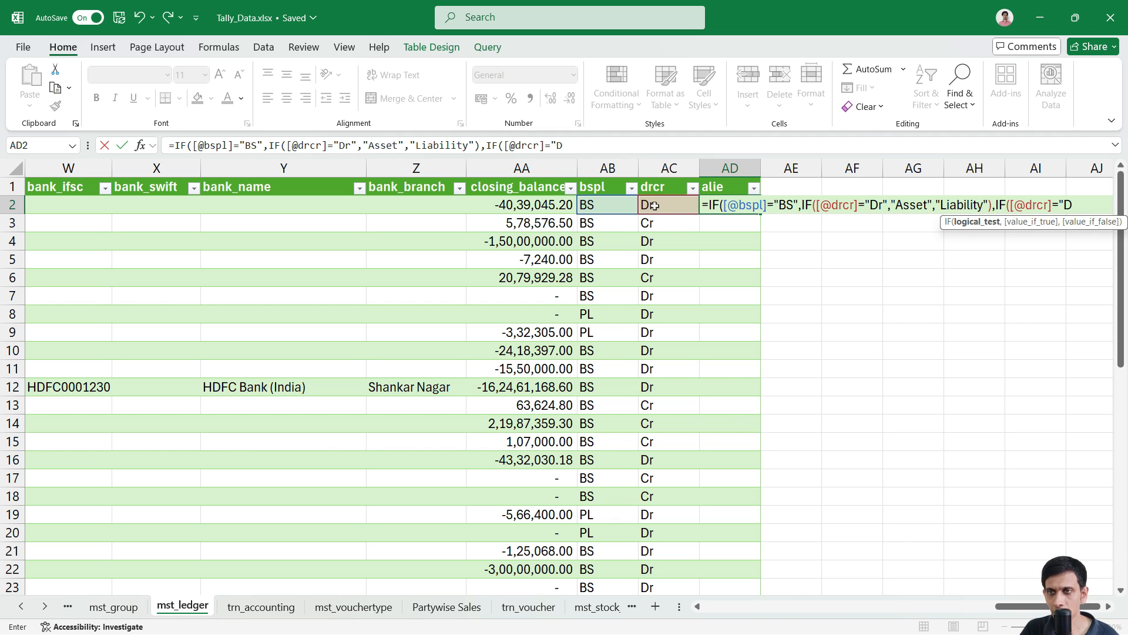
text(,)
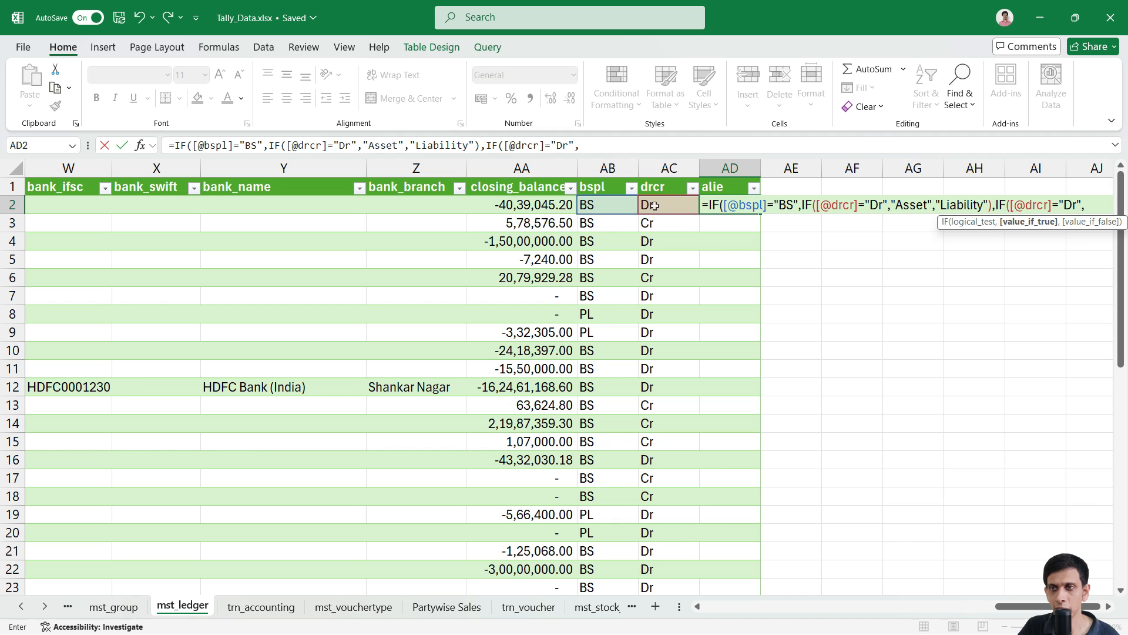
text("E)
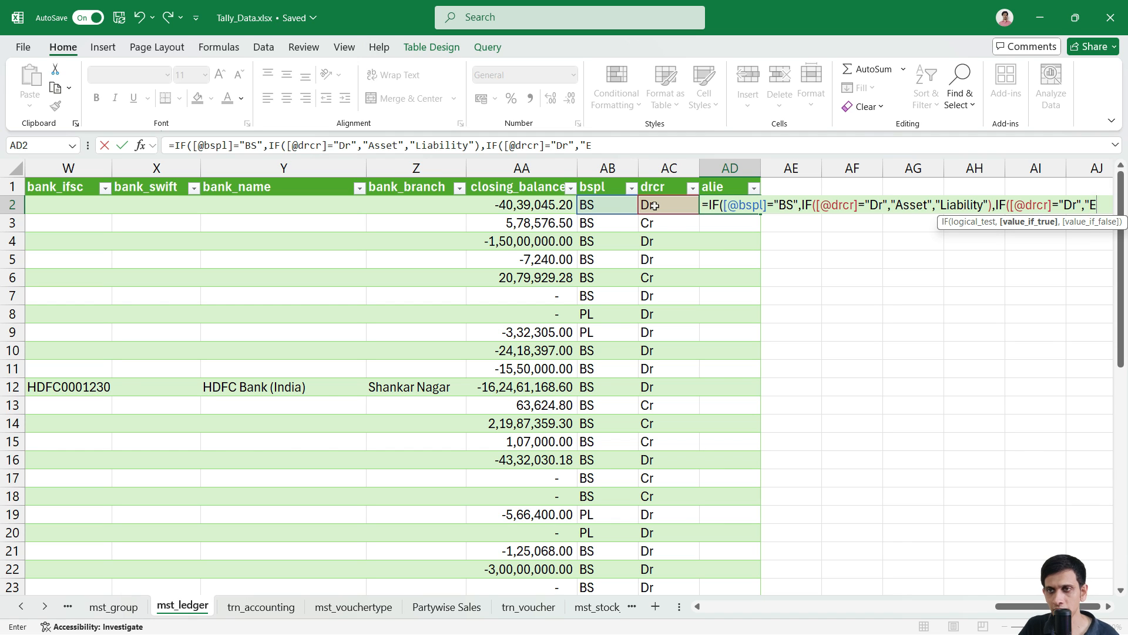
text(xpenditure)
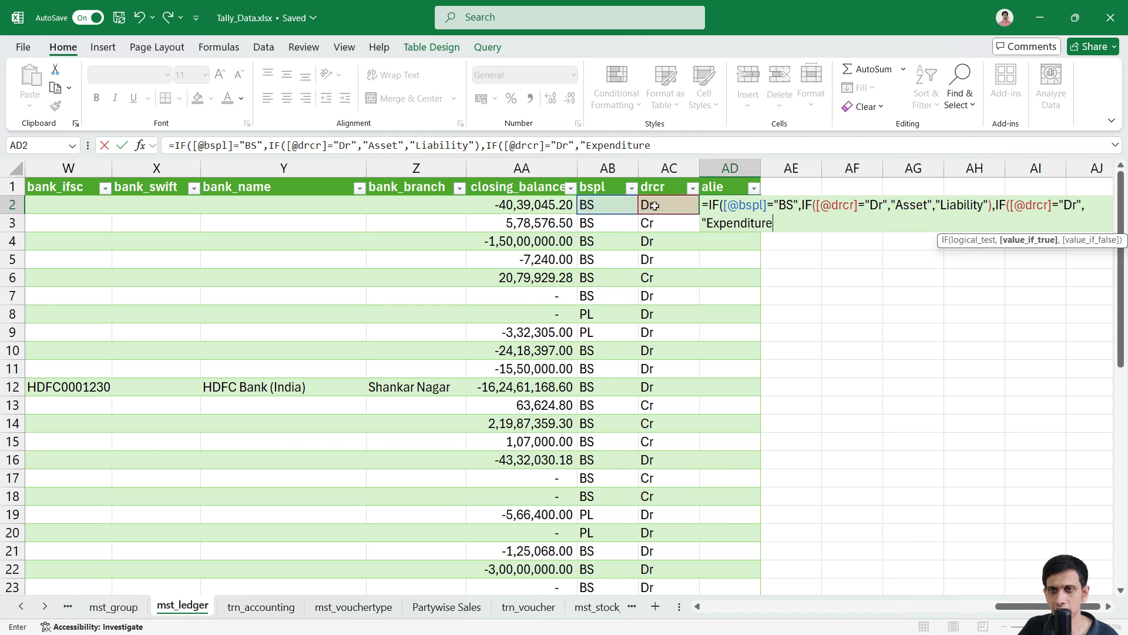
text(","Inc)
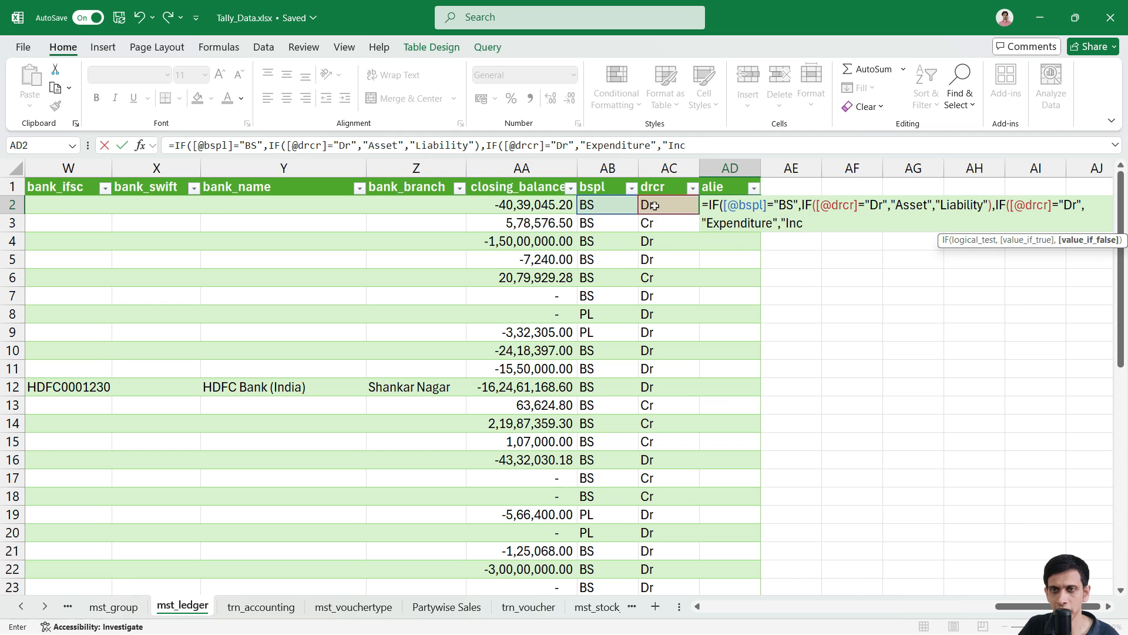
text(ome"))
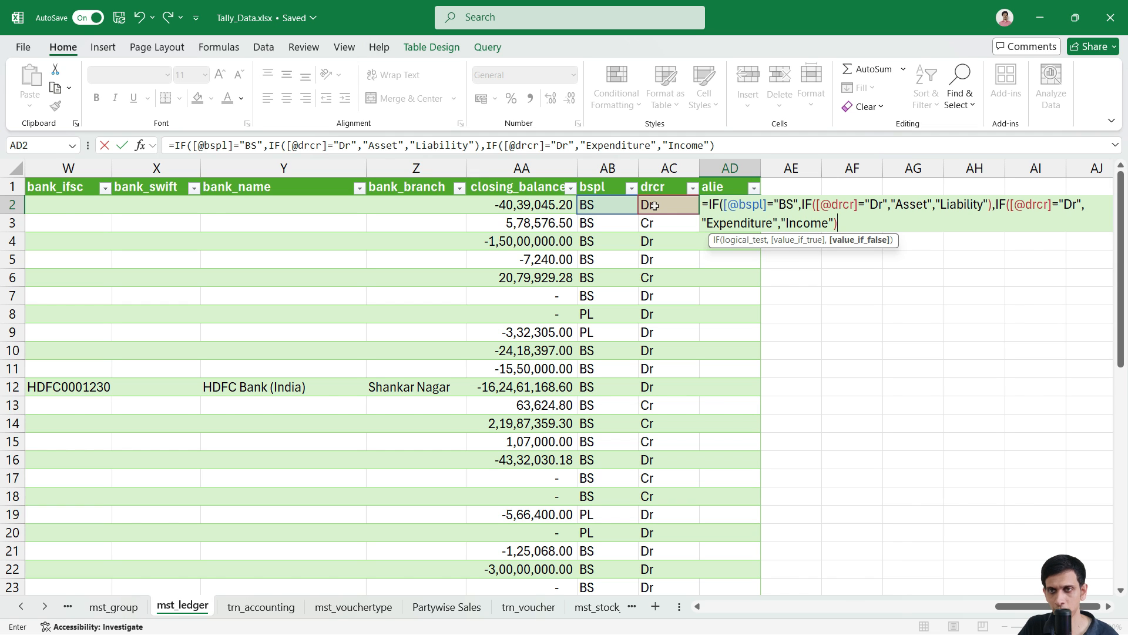
text())
key(ctrl+Return)
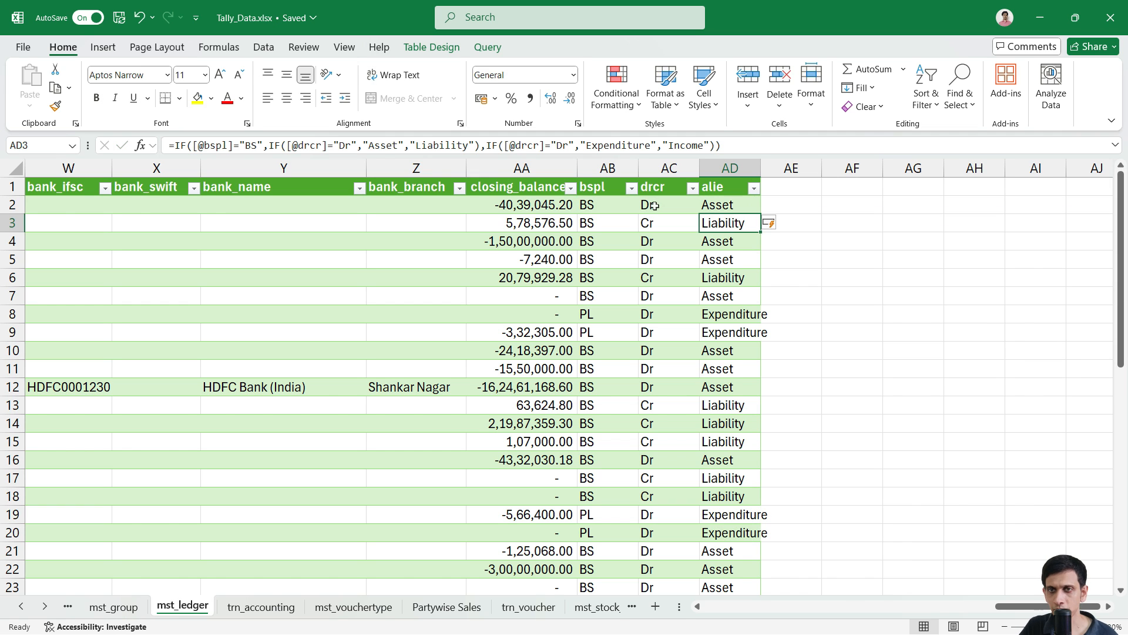
Step: Check the alie classifications and formula against the bspl and drcr columns in row 2
key(Right)
key(Right)
key(Right)
key(Left)
key(Left)
key(Left)
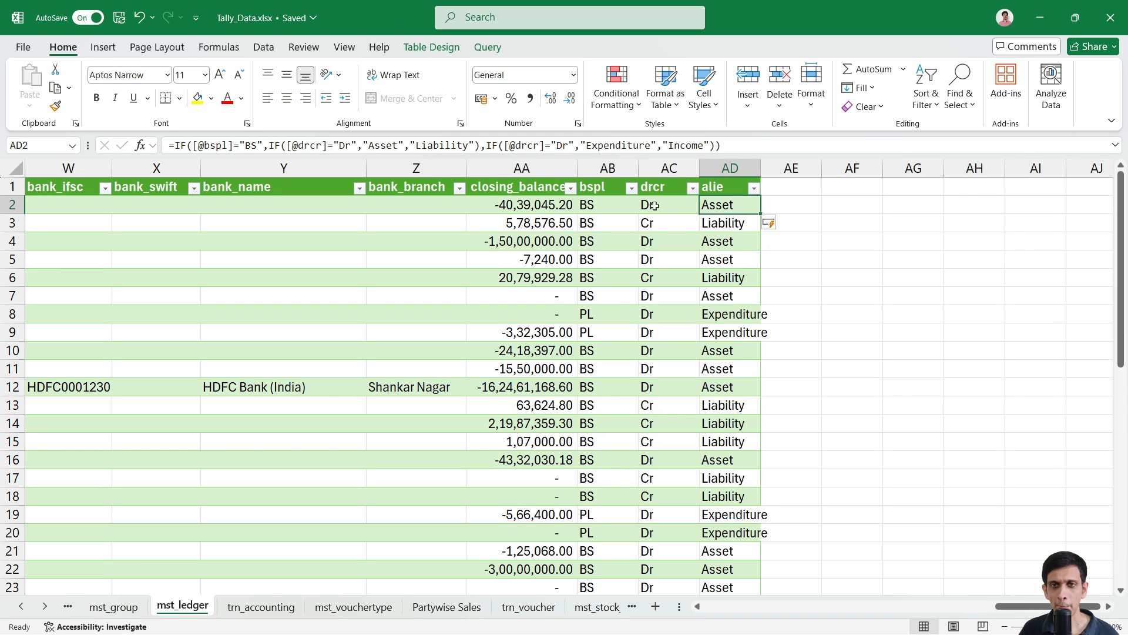
key(Left)
key(Left)
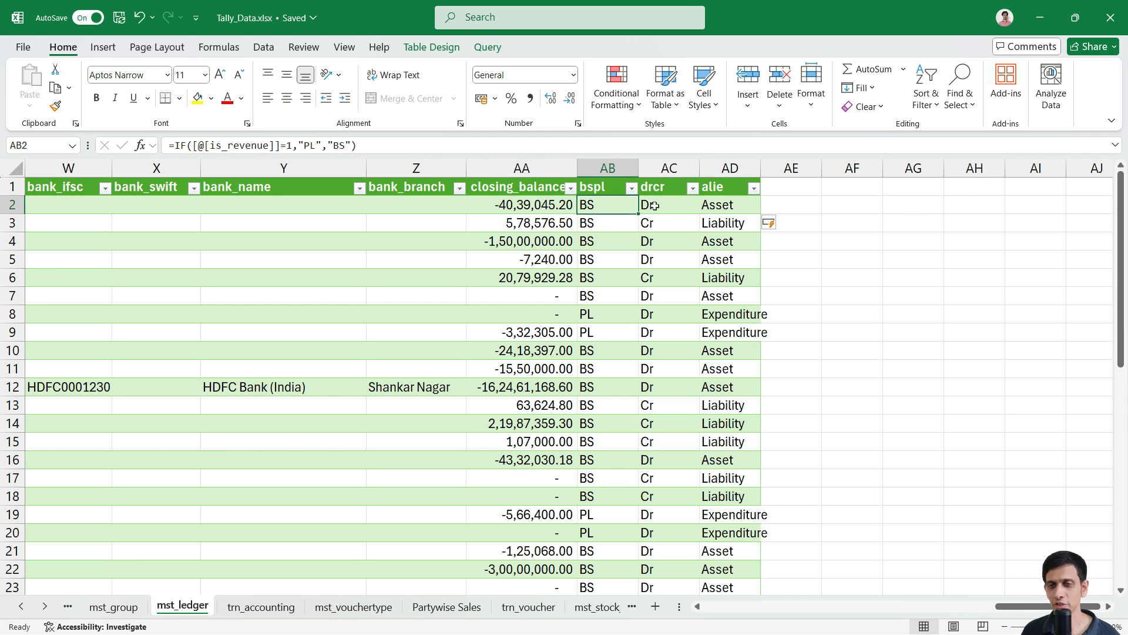
click(719, 205)
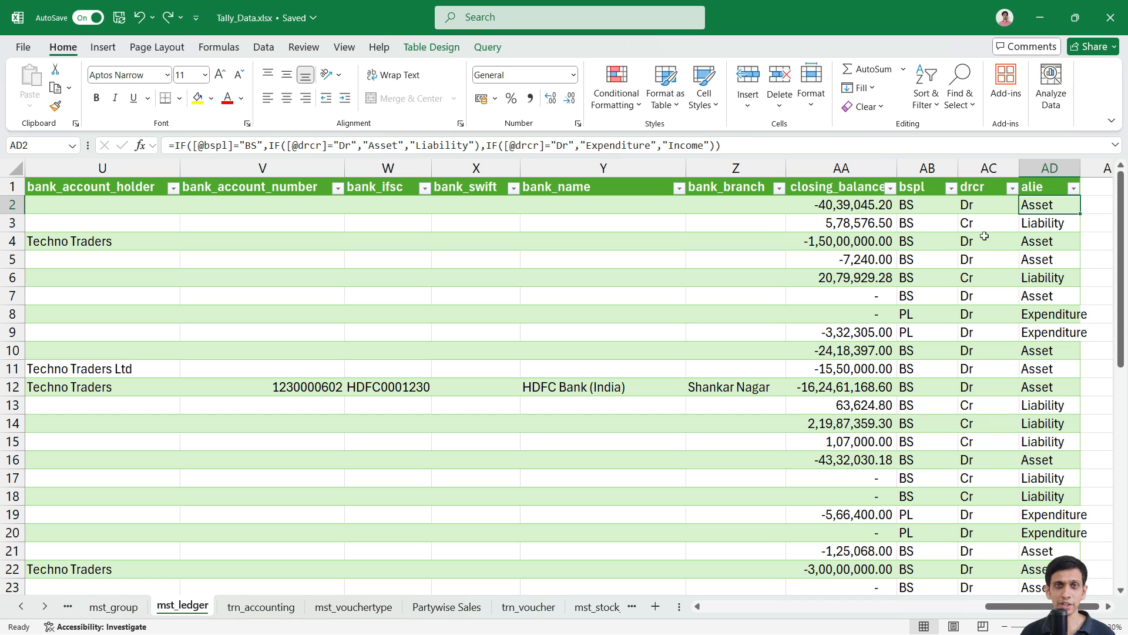
Step: Go back along the mst_ledger header row to the parent column header in C1
key(Up)
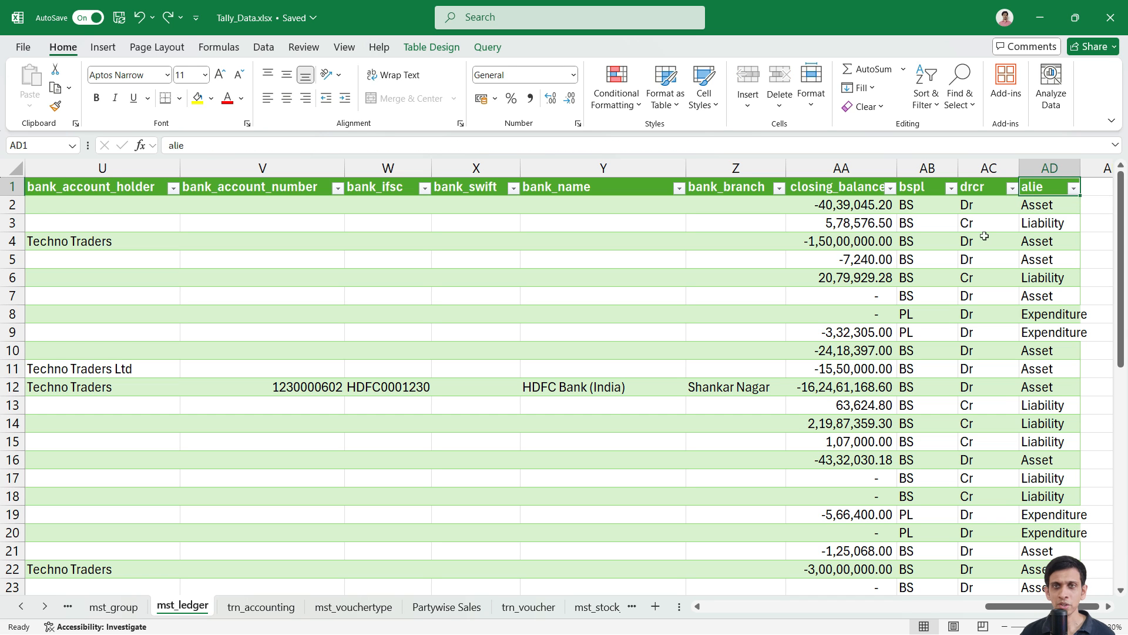
key(ctrl+Left)
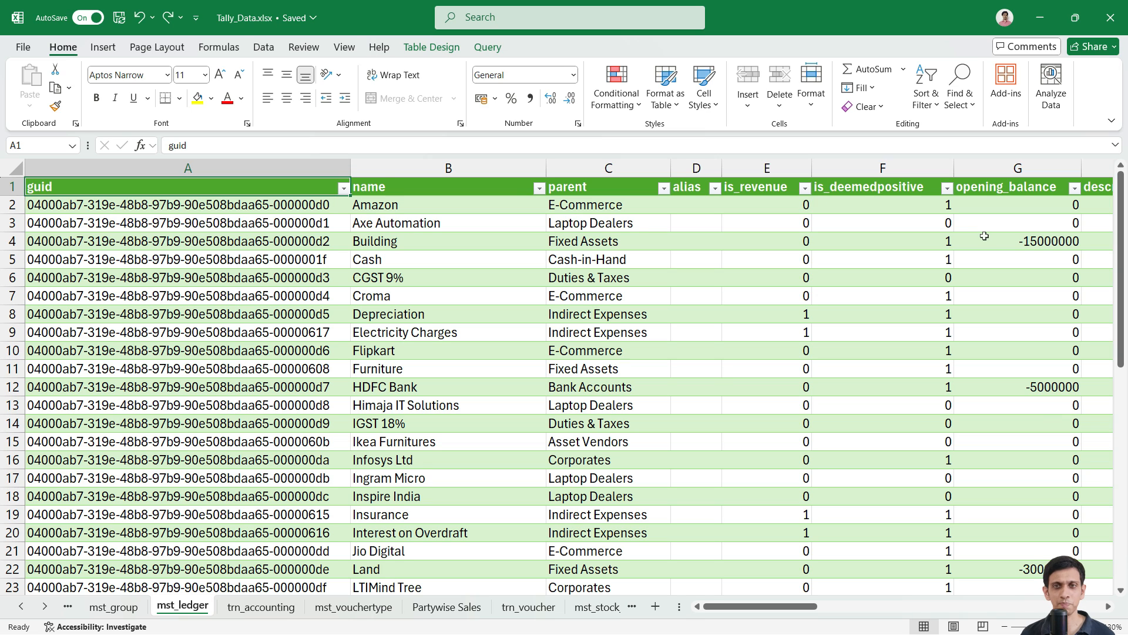
key(Right)
key(Right)
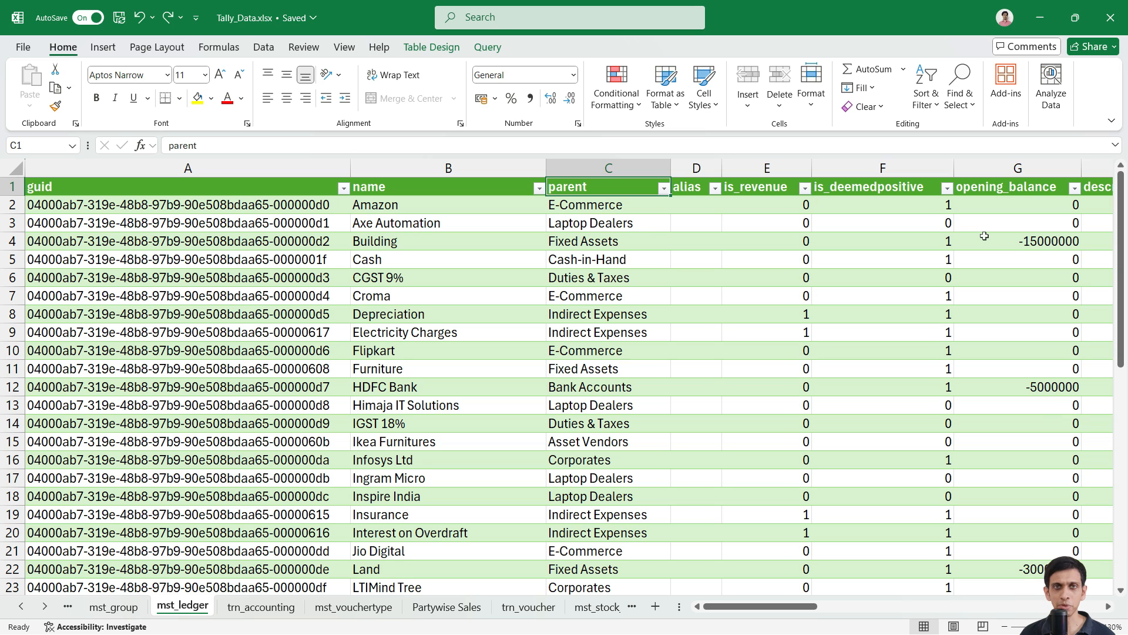
Step: Search the parent column's filter values for "closin" without applying a filter
key(Down)
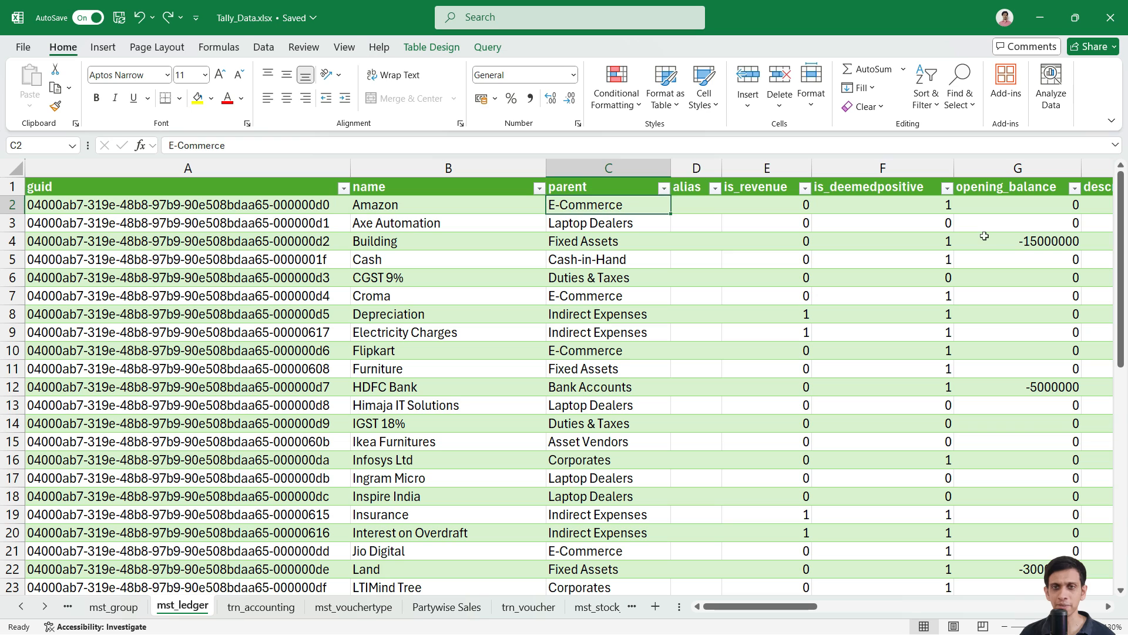
key(Left)
key(Up)
key(Right)
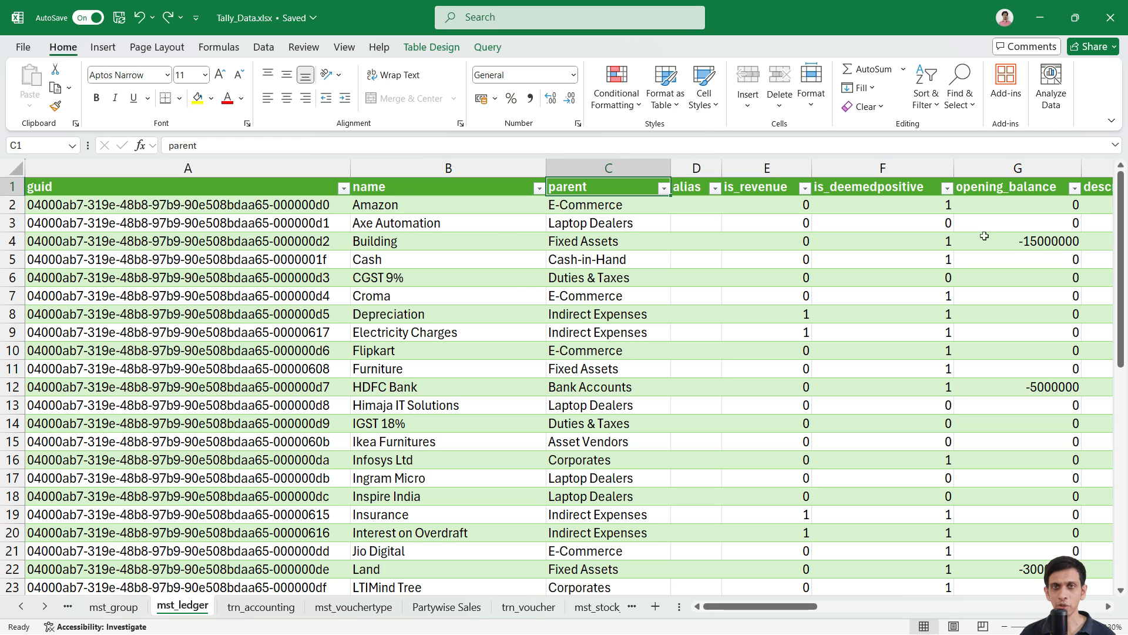
key(alt+Down)
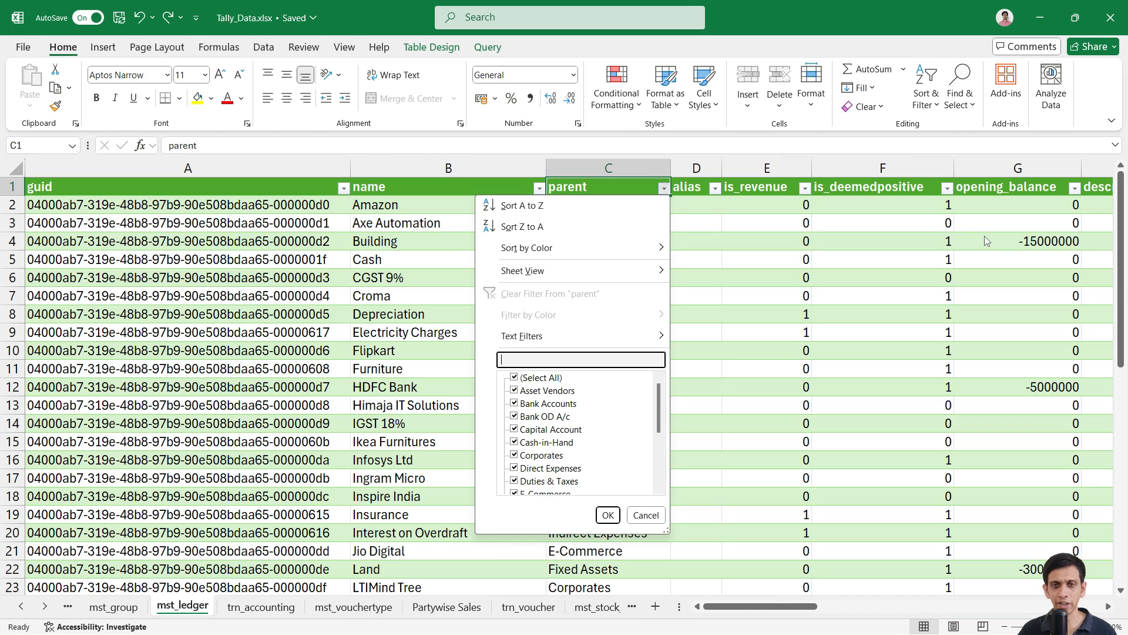
text(closin)
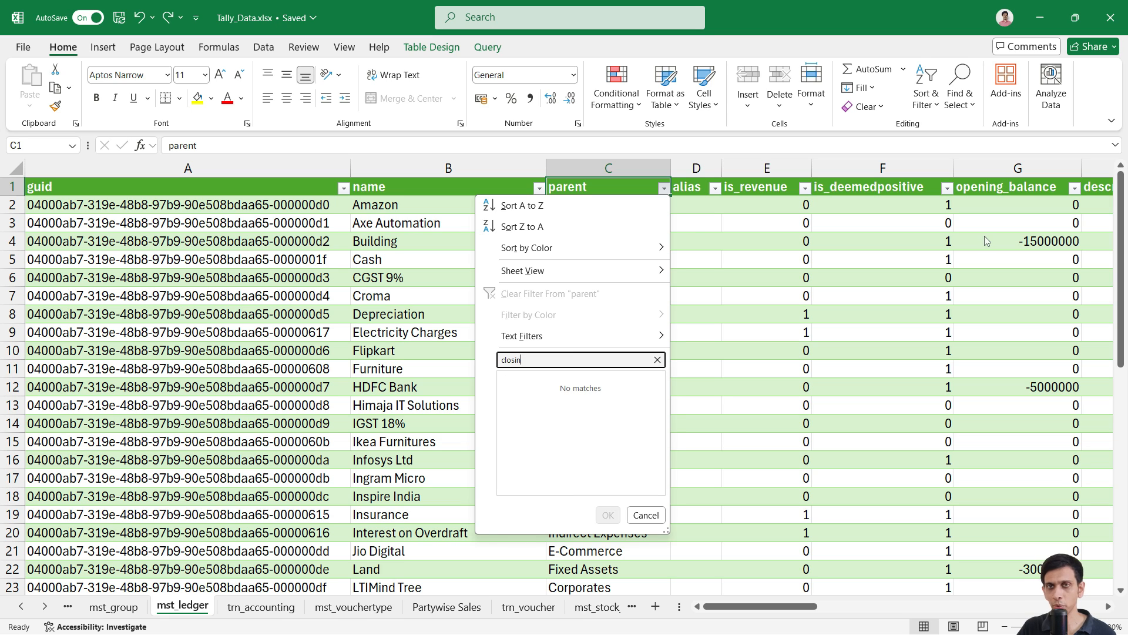
key(Escape)
key(Down)
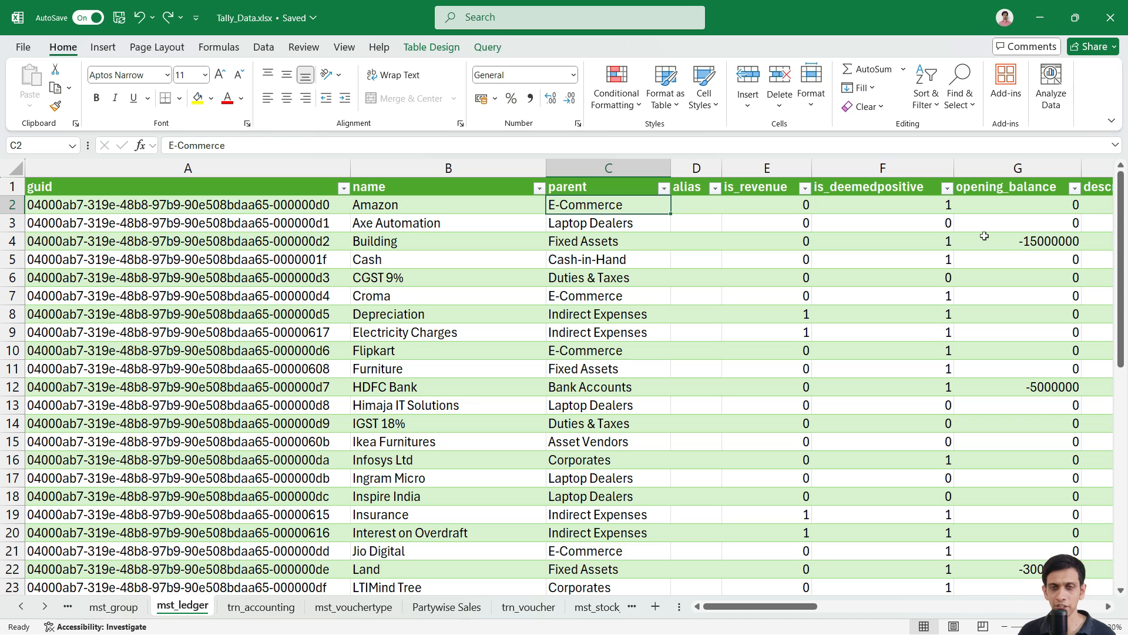
key(Left)
key(Left)
key(Down)
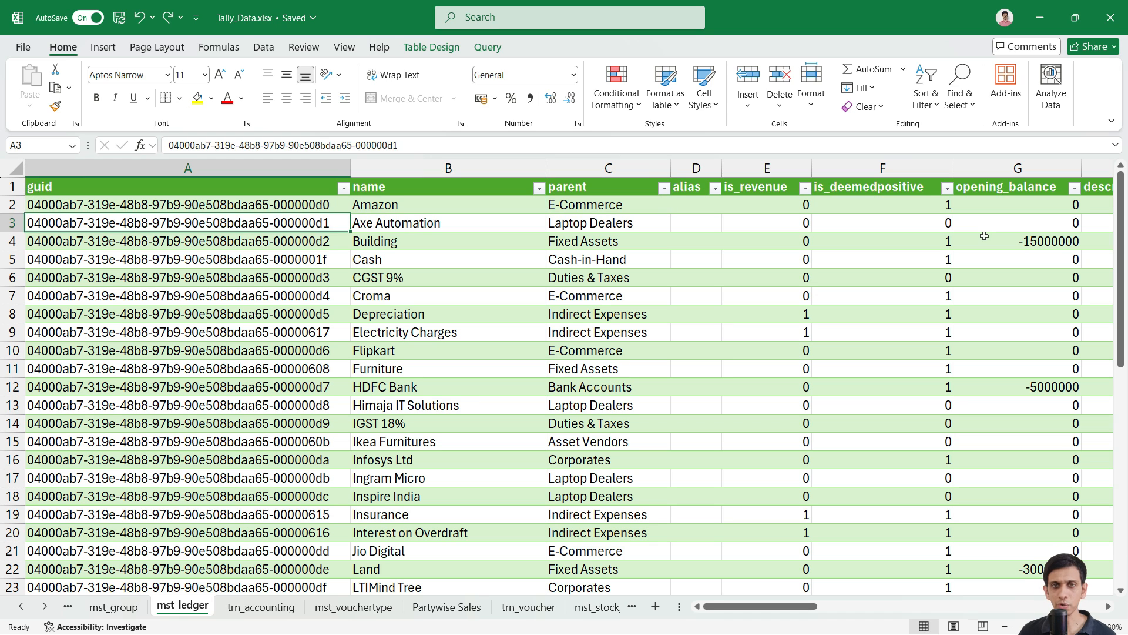
key(Right)
key(ctrl+shift+Right)
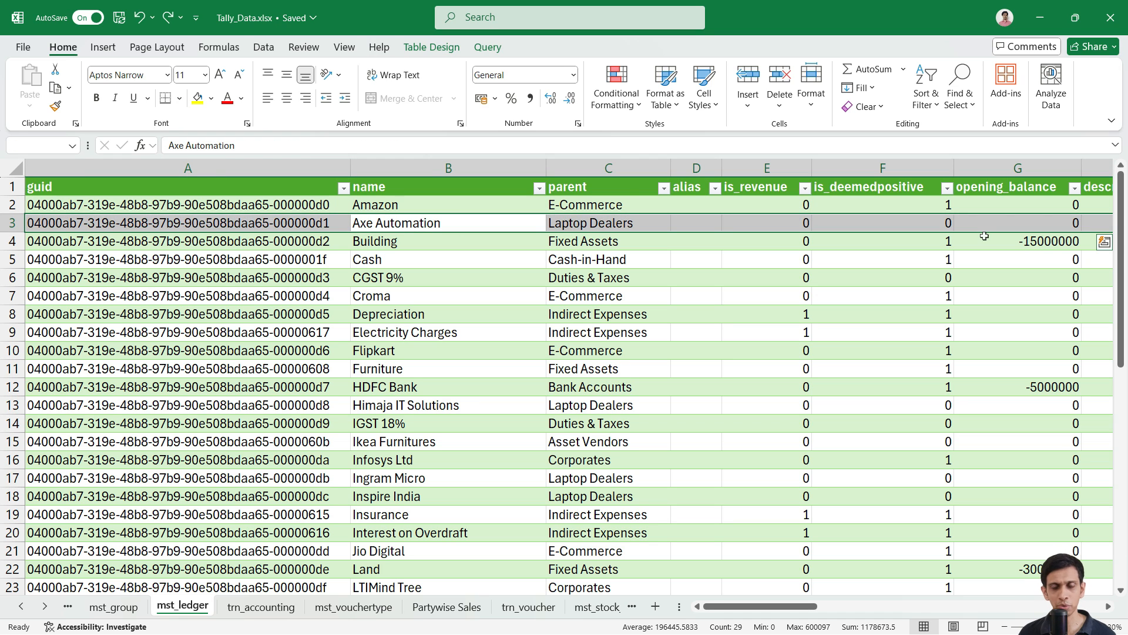
key(Up)
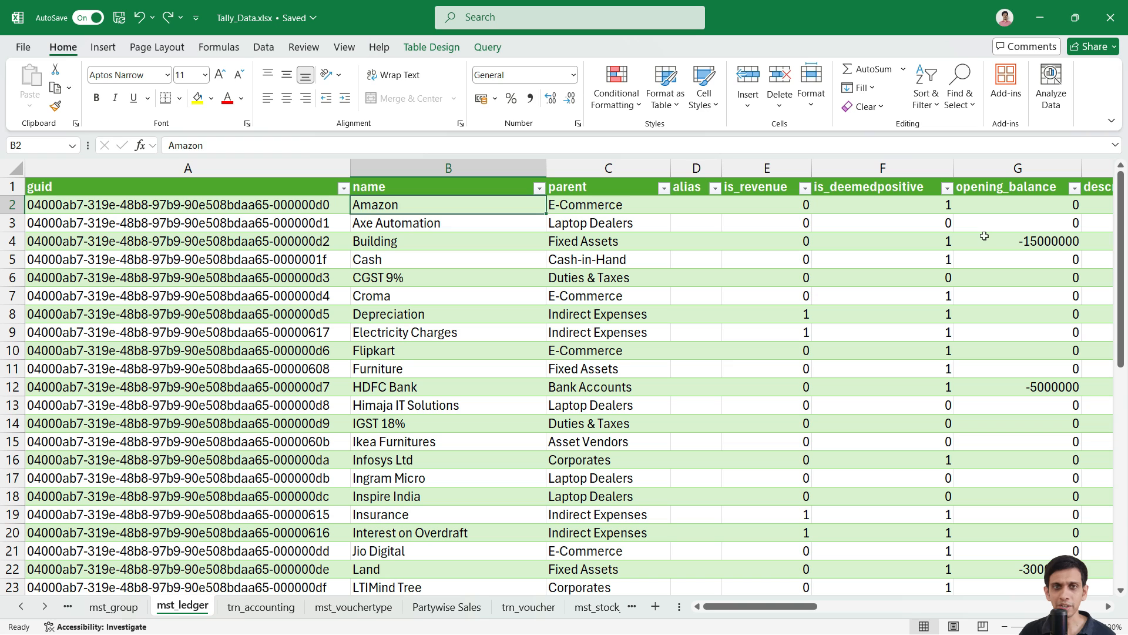
key(Down)
key(Down)
key(Down)
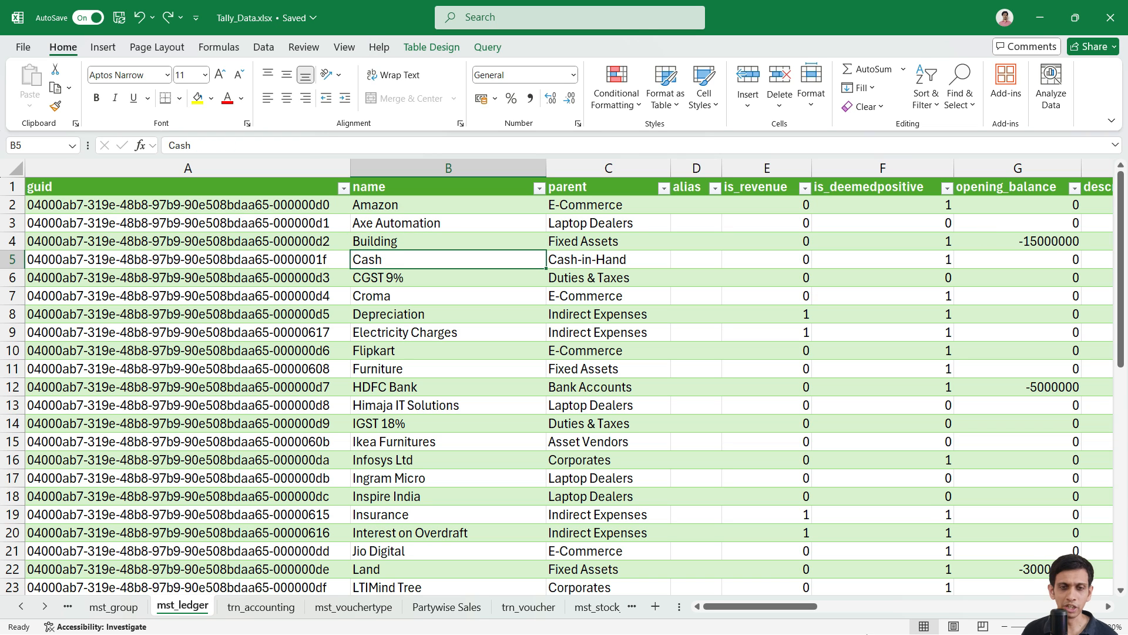
click(262, 609)
click(201, 609)
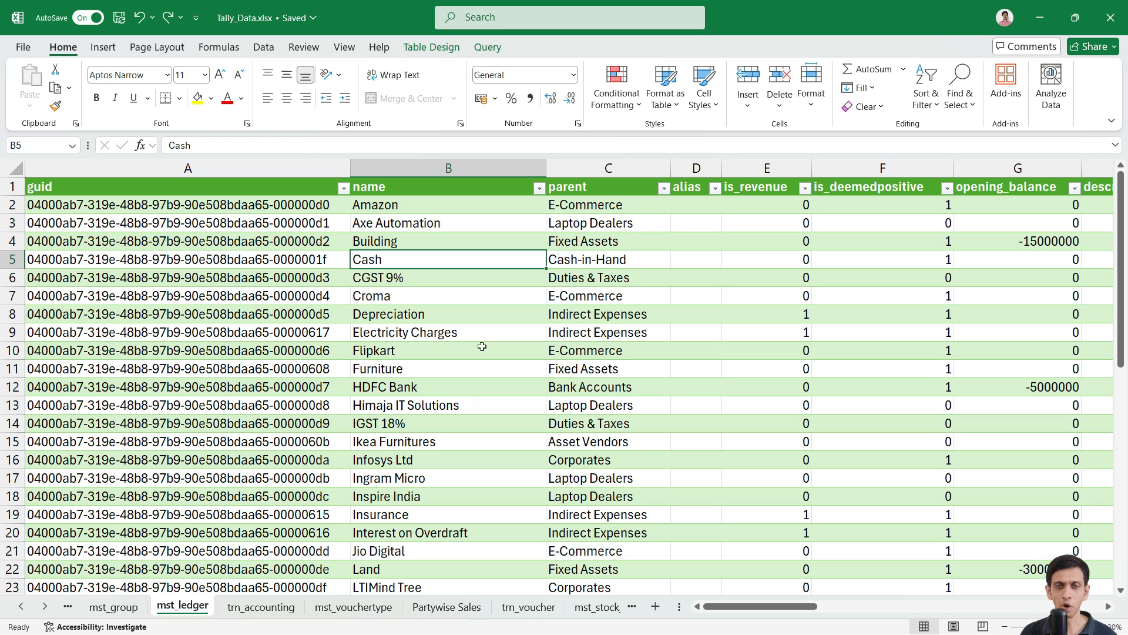
Step: Switch to TallyPrime, open the Profit & Loss A/c report and select its Closing Stock line
key(alt+Tab)
key(alt+Tab)
key(alt+Tab)
key(alt+Tab)
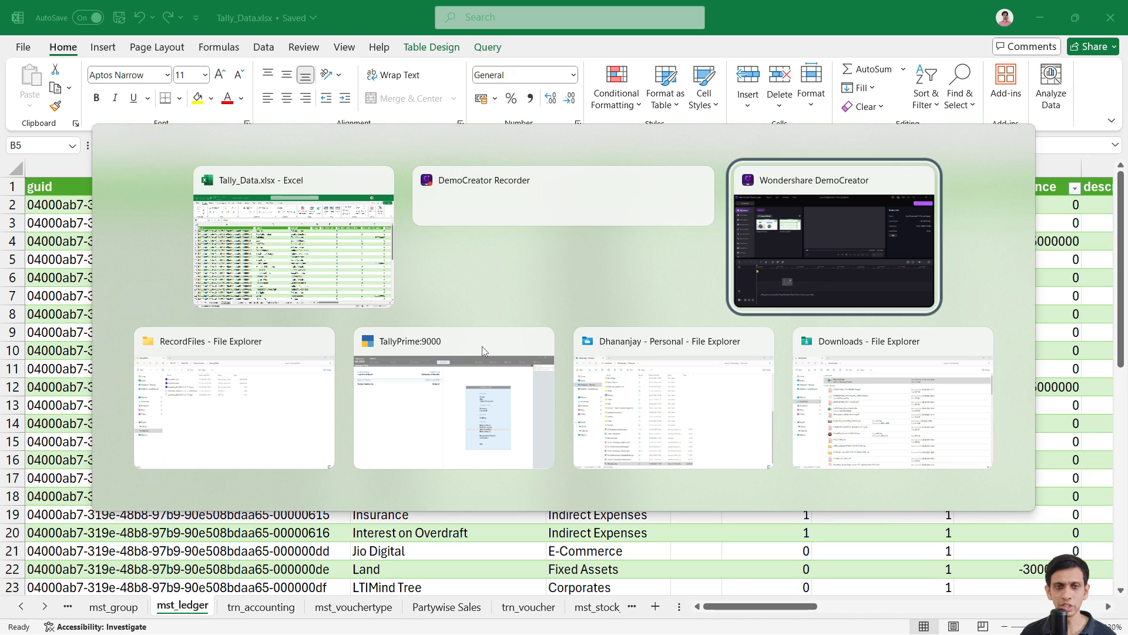
key(Up)
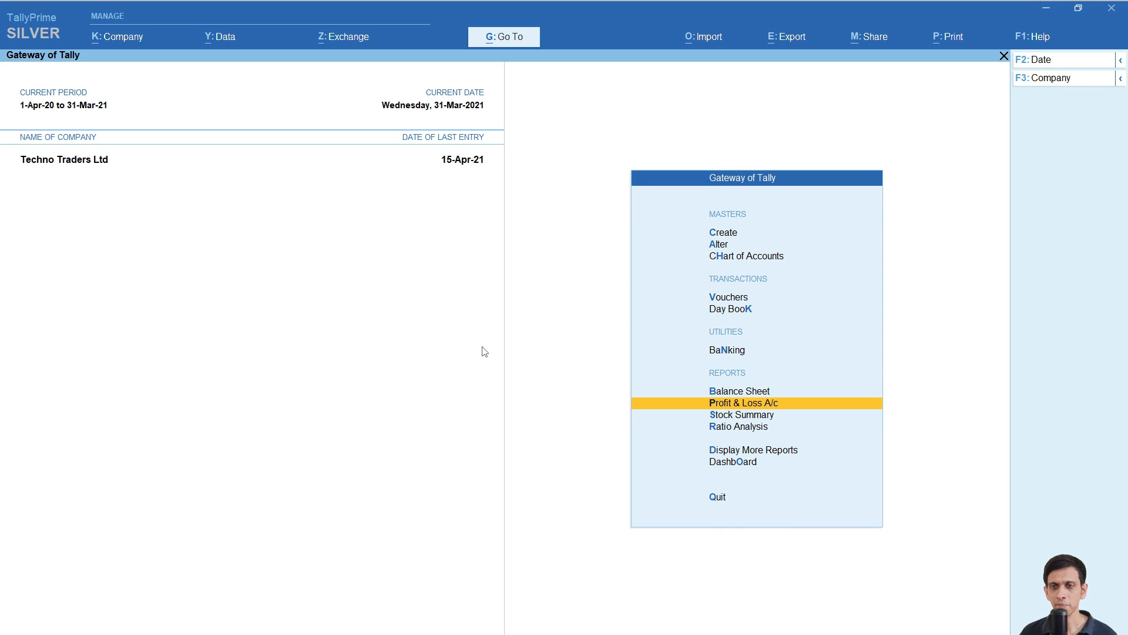
key(Return)
key(Right)
key(Down)
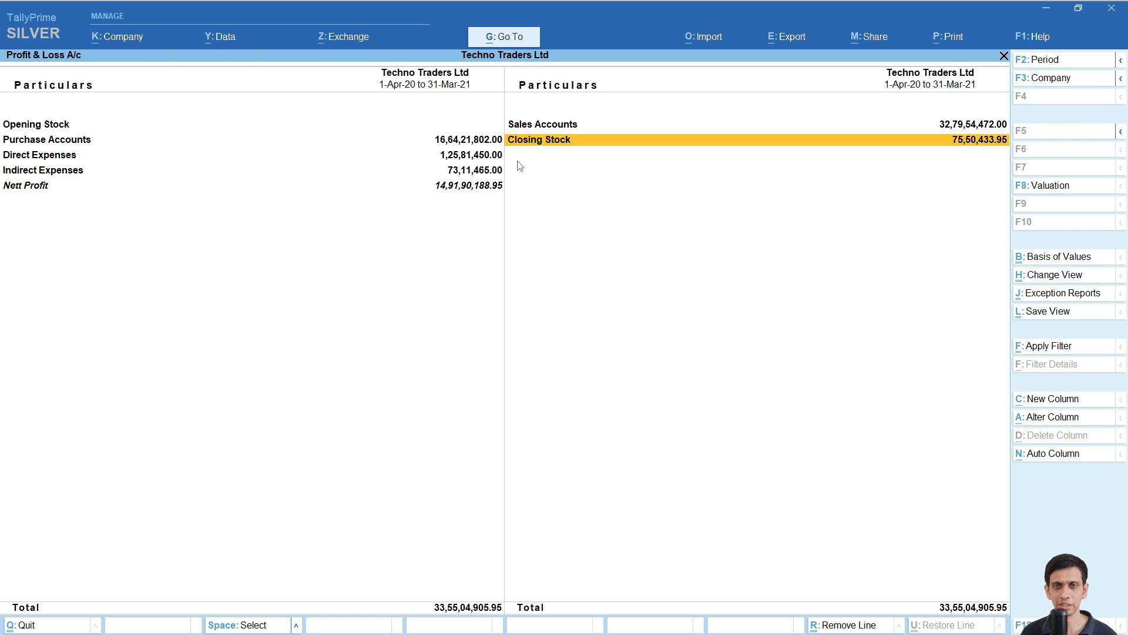
Step: Switch back to the Excel workbook and filter the mst_ledger name column by "profi"
key(alt+Tab)
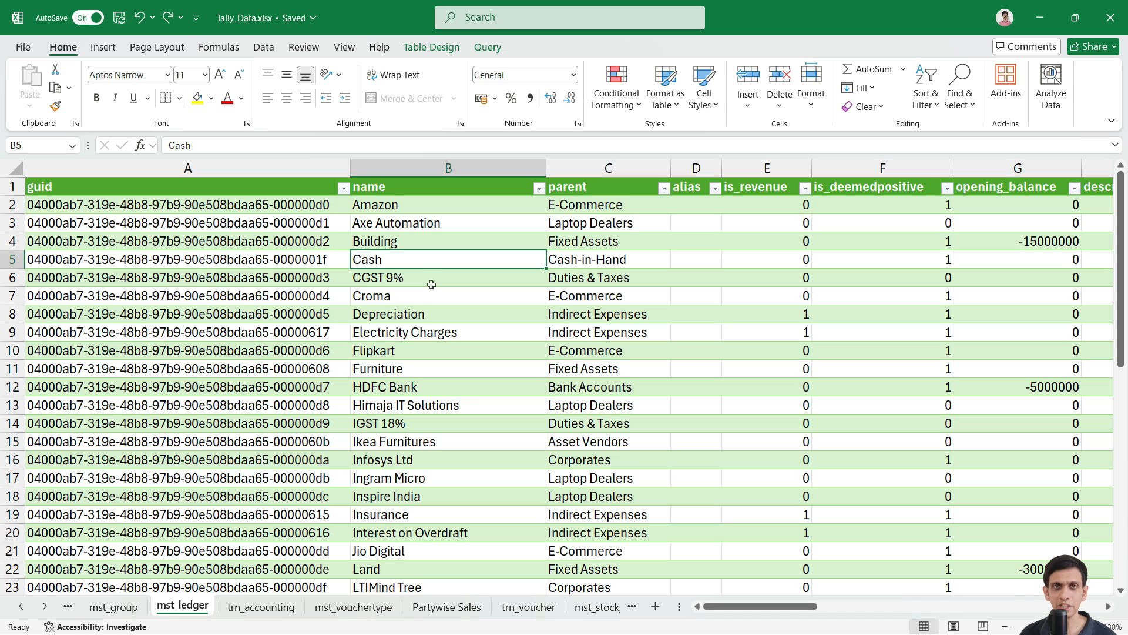
key(Up)
key(Up)
key(Up)
key(Up)
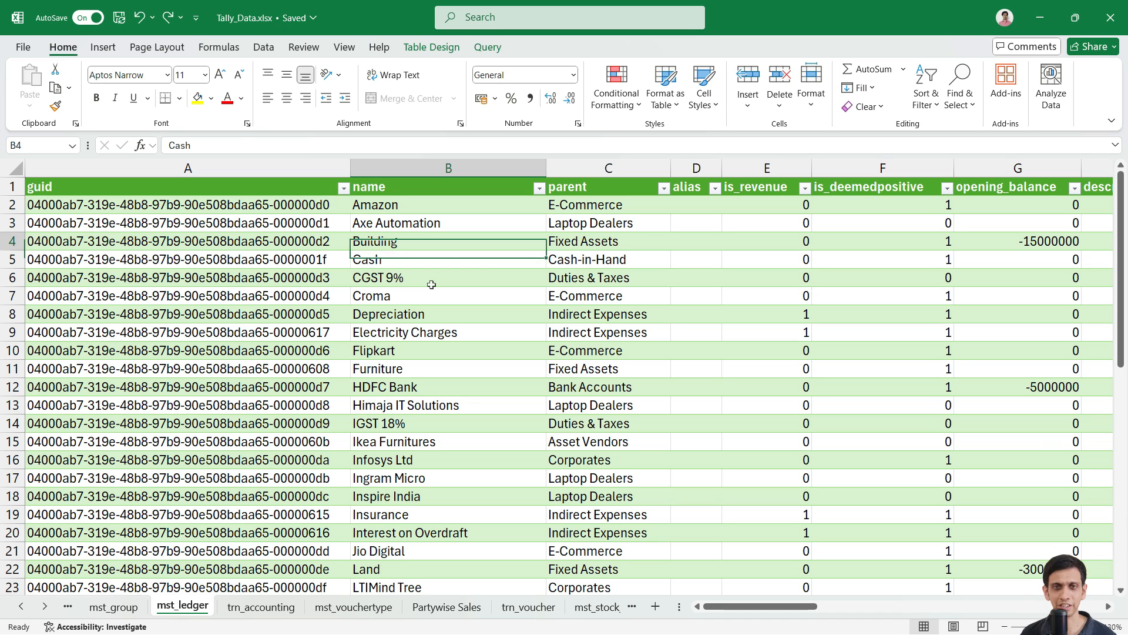
key(alt+Down)
key(Down)
key(Down)
key(Down)
key(Down)
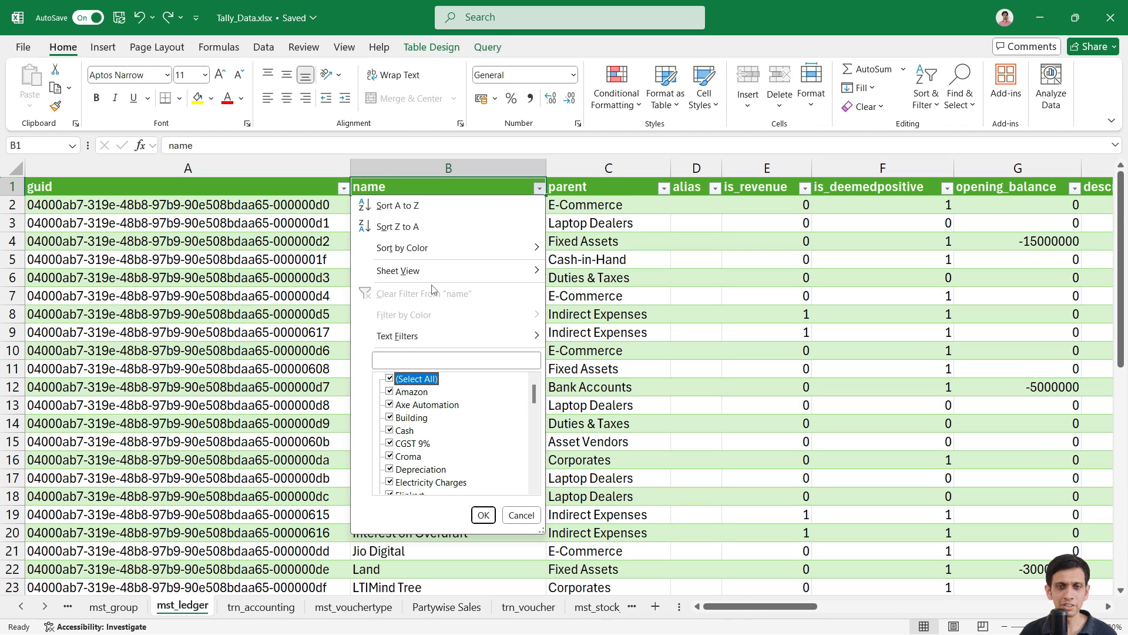
key(Up)
text(profi)
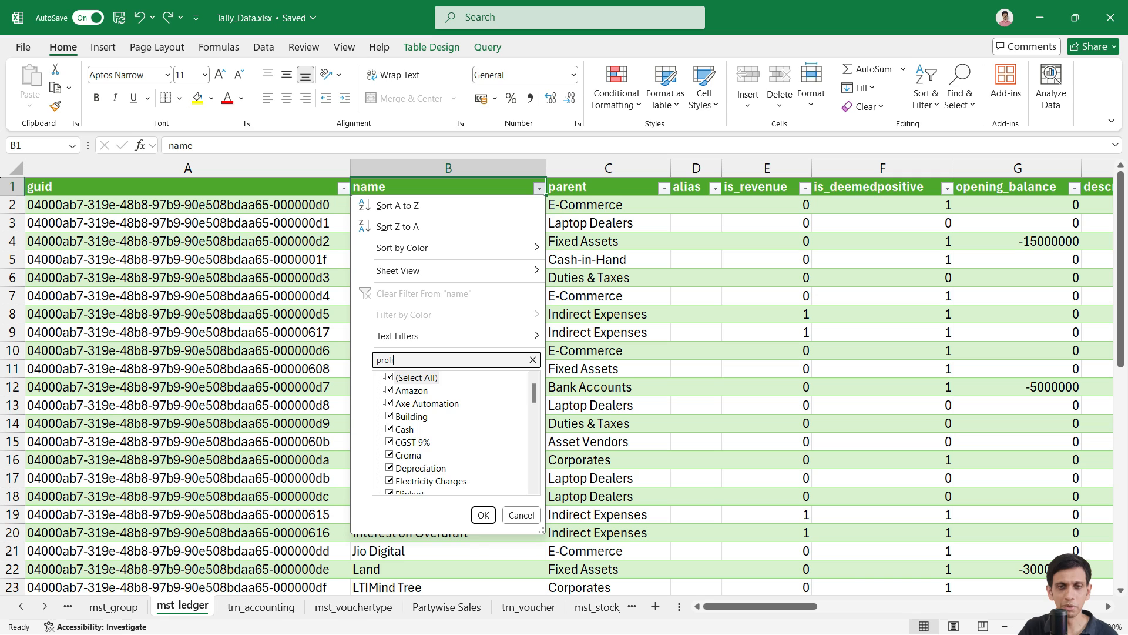
key(Return)
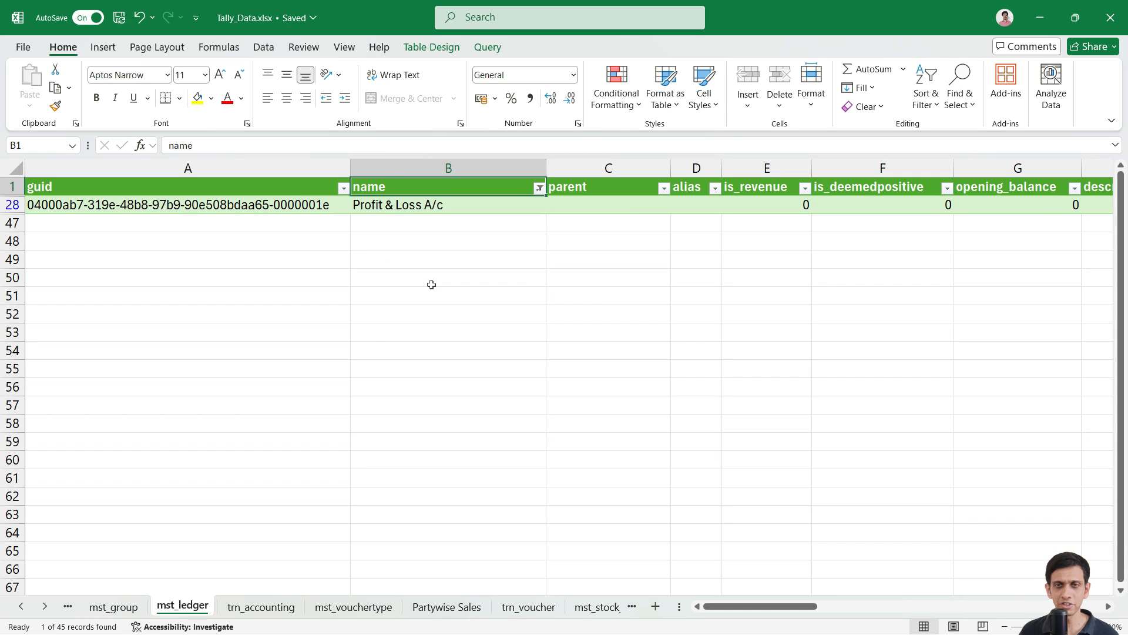
Step: Examine the Profit & Loss A/c ledger row across its columns to the opening_balance value
key(Down)
key(Right)
key(Right)
key(Right)
key(Right)
key(Right)
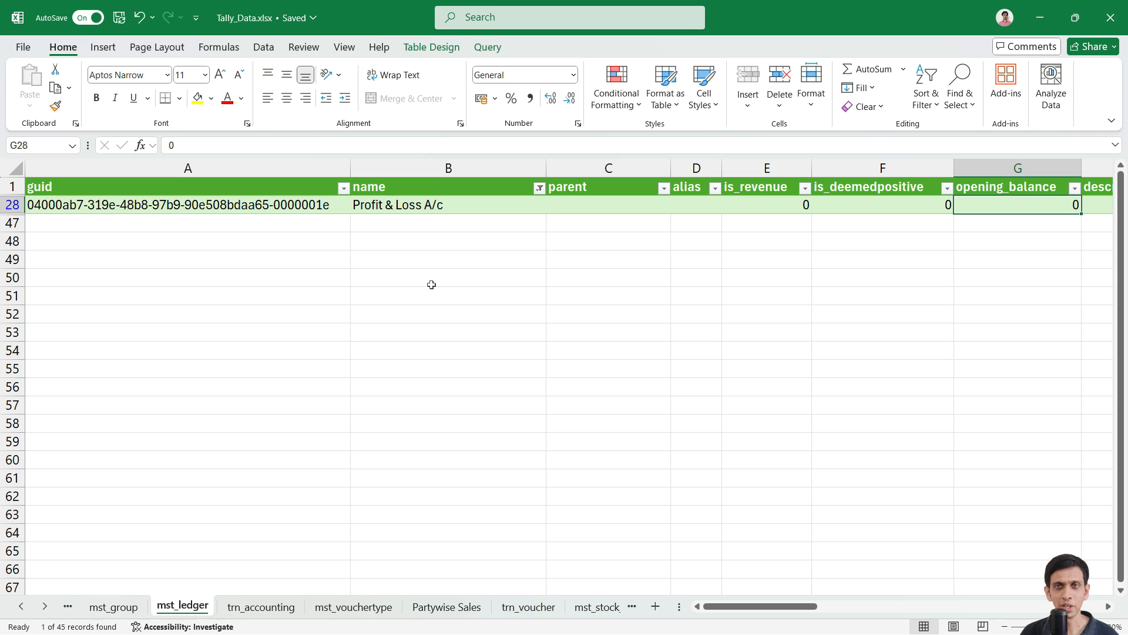
key(Right)
key(Left)
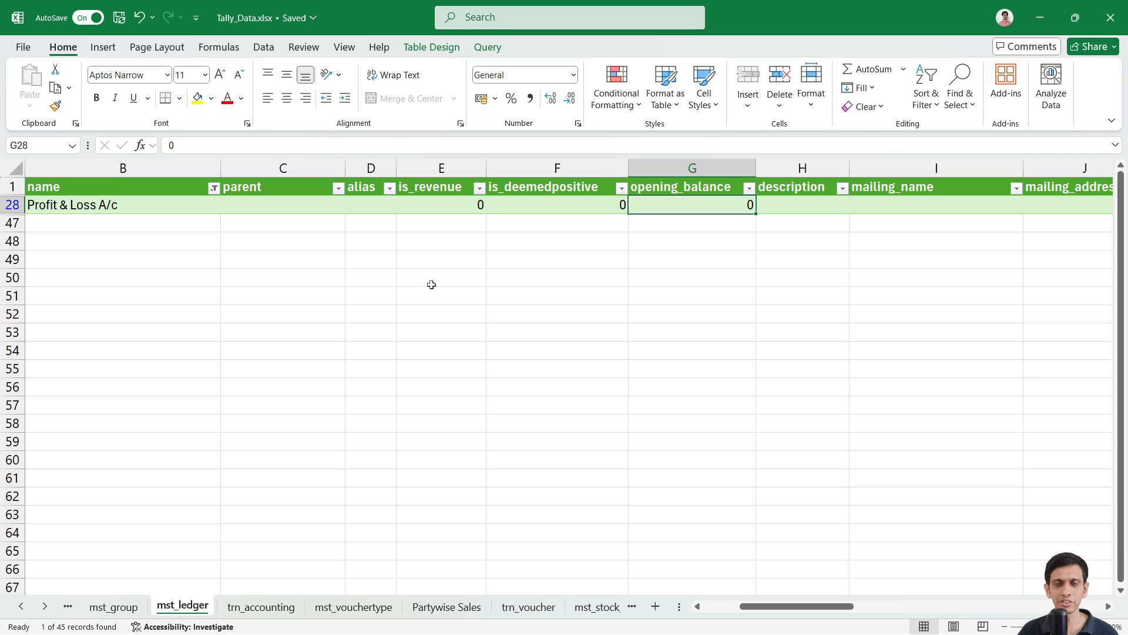
Step: Clear the filter from the name column of mst_ledger
key(Up)
key(Left)
key(Left)
key(Left)
key(Left)
key(Left)
key(Left)
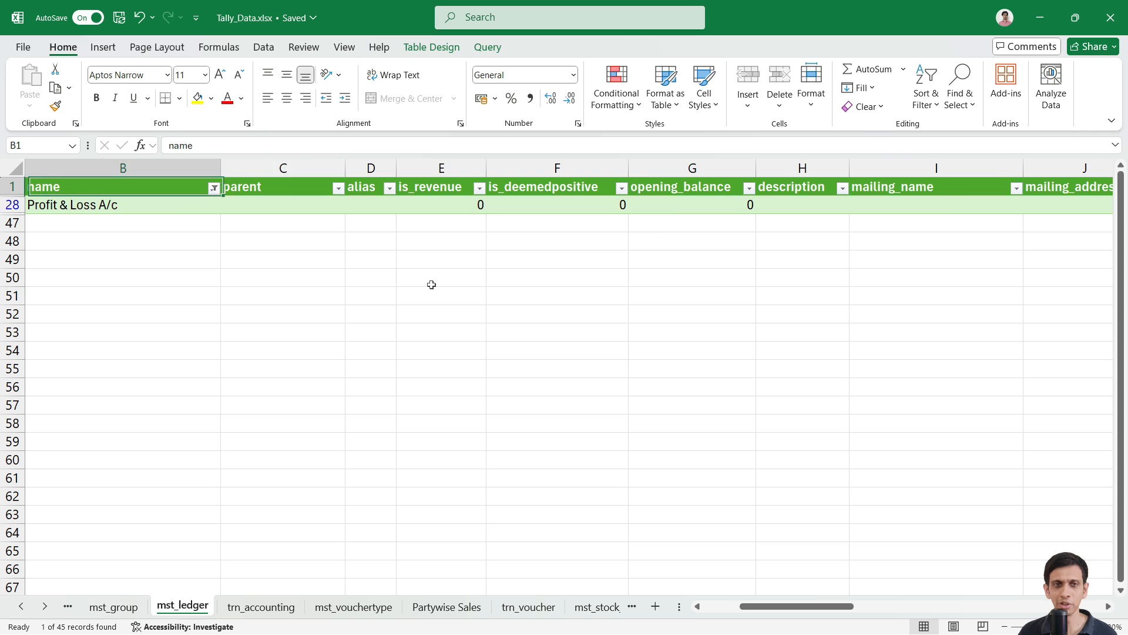
key(Right)
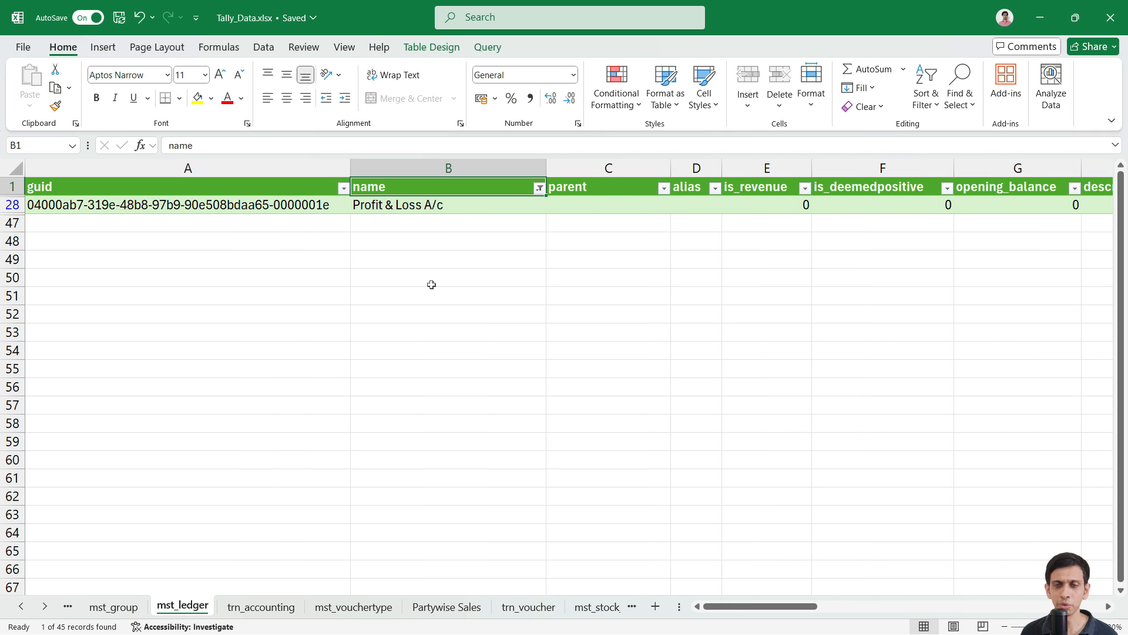
click(539, 188)
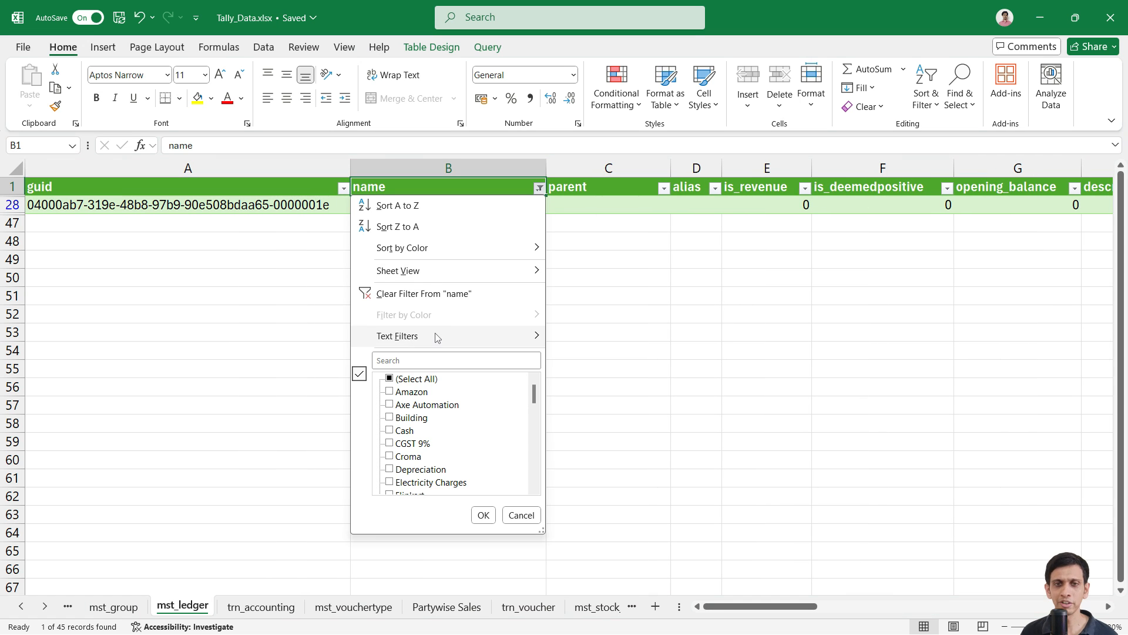
click(447, 296)
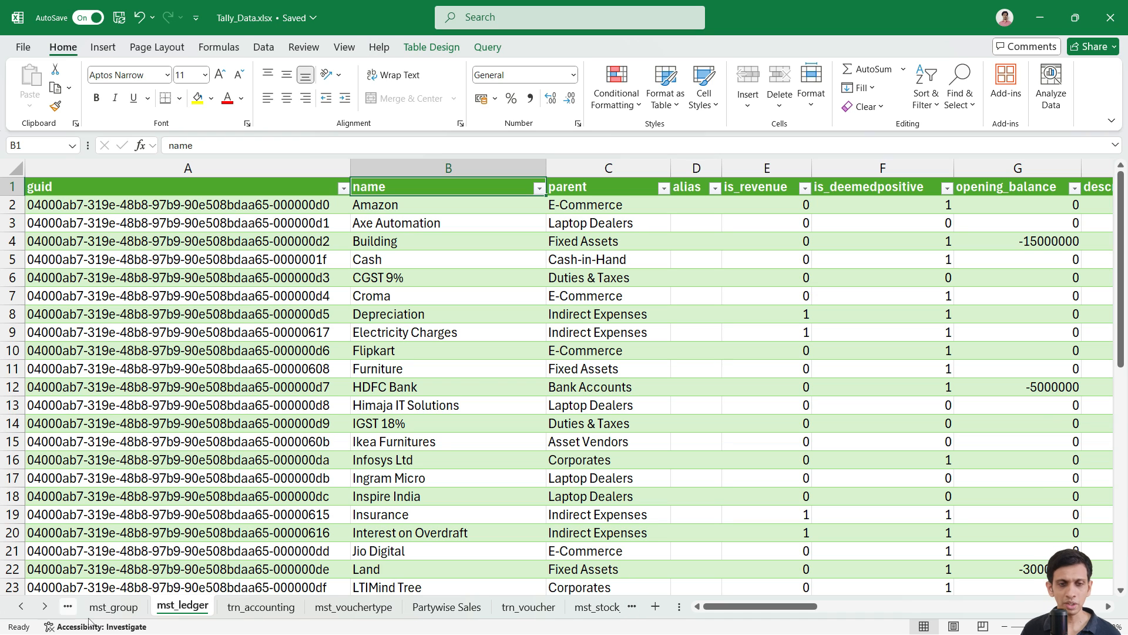
Step: Insert a new worksheet before mst_ledger and rename it stock
right_click(188, 600)
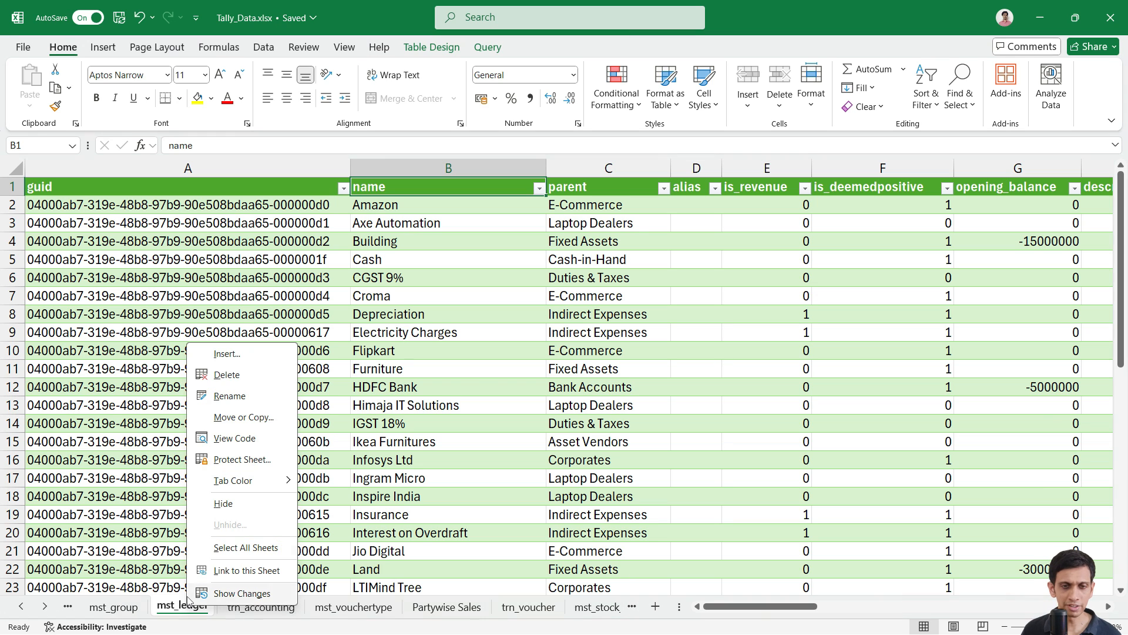
click(251, 360)
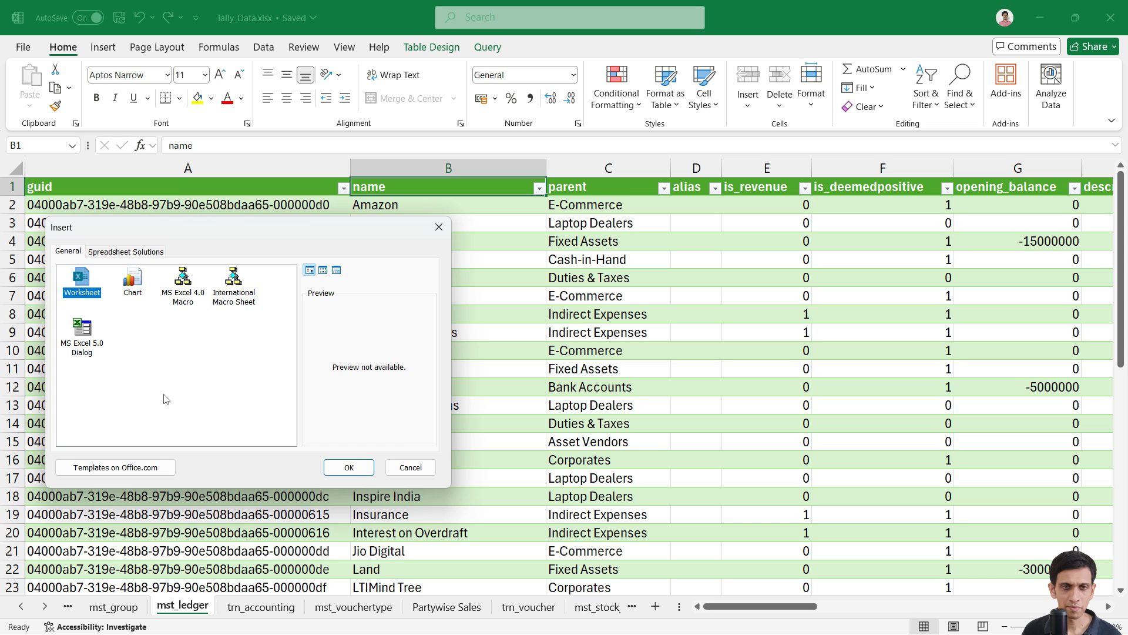
key(Escape)
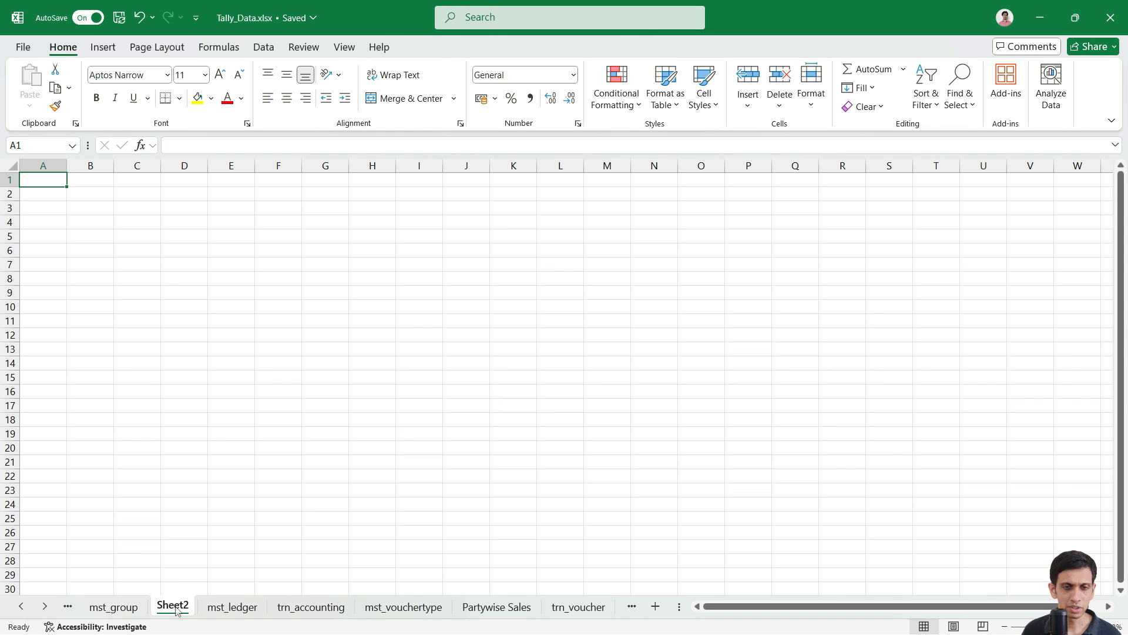
double_click(176, 607)
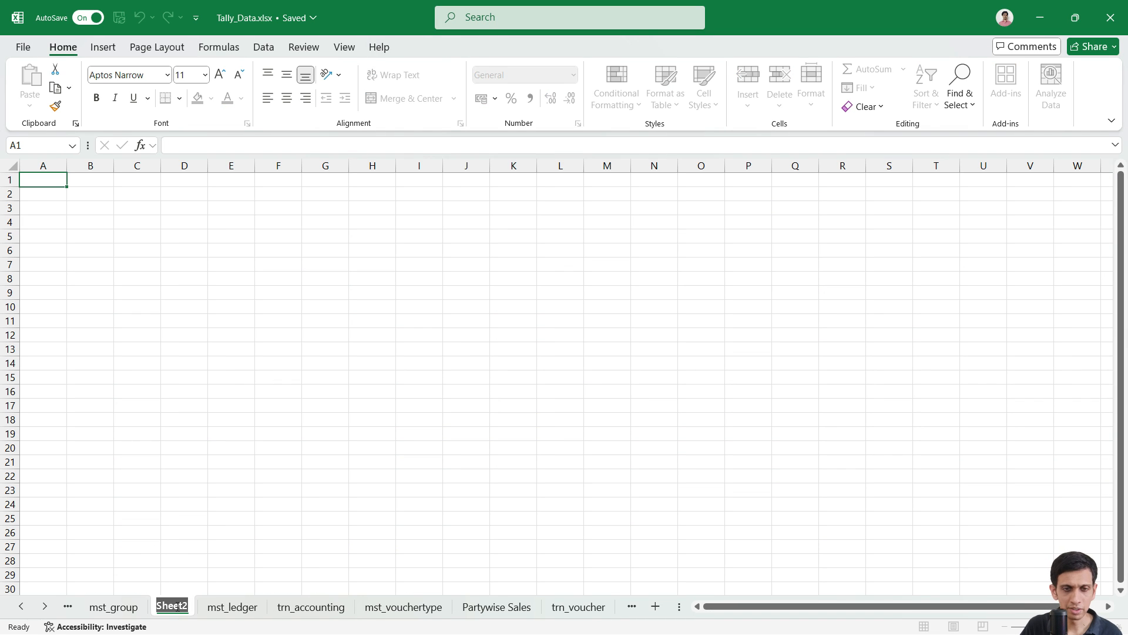
text(stock)
key(Return)
key(Return)
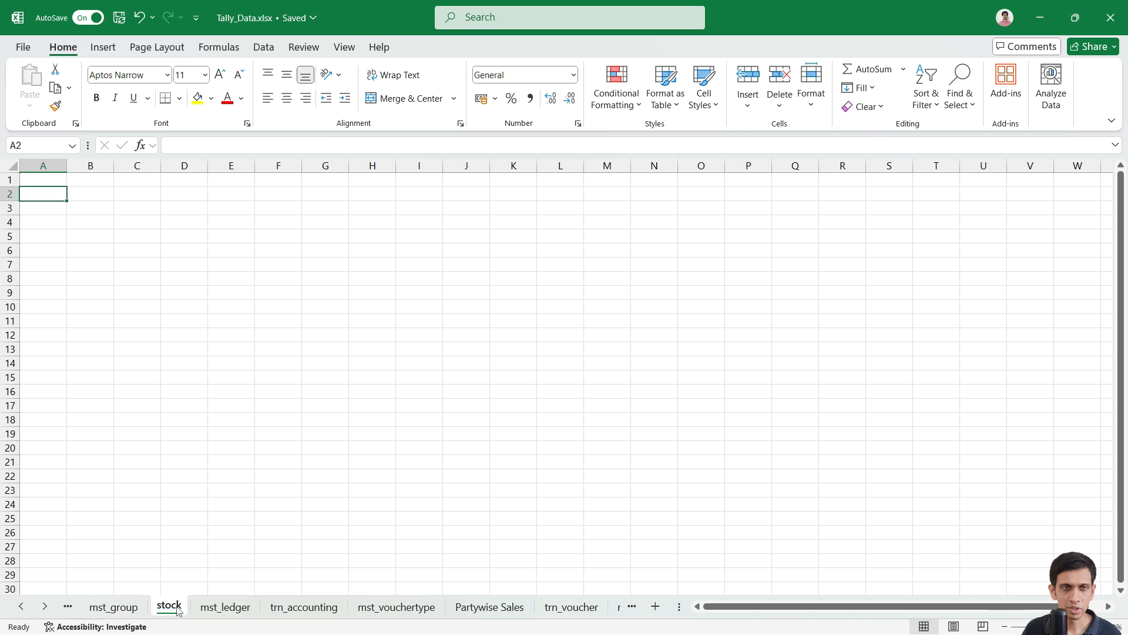
Step: Label A1 as Op and A2 as Clo on the stock sheet, and enter 0 as the opening stock in B1
key(Up)
text(Op)
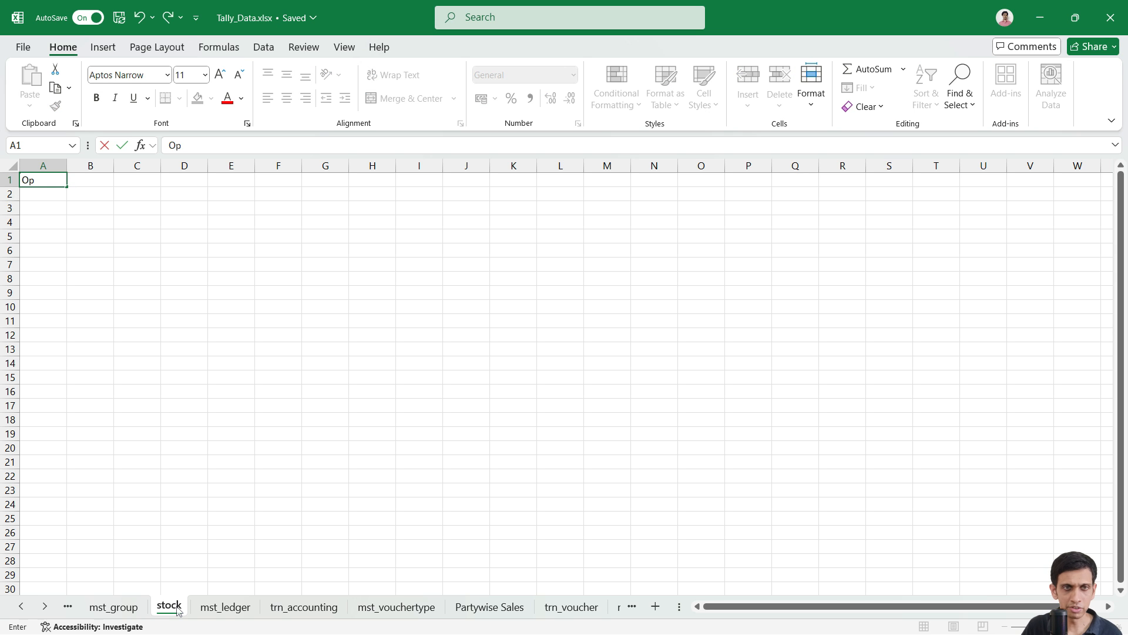
key(Return)
text(Clo)
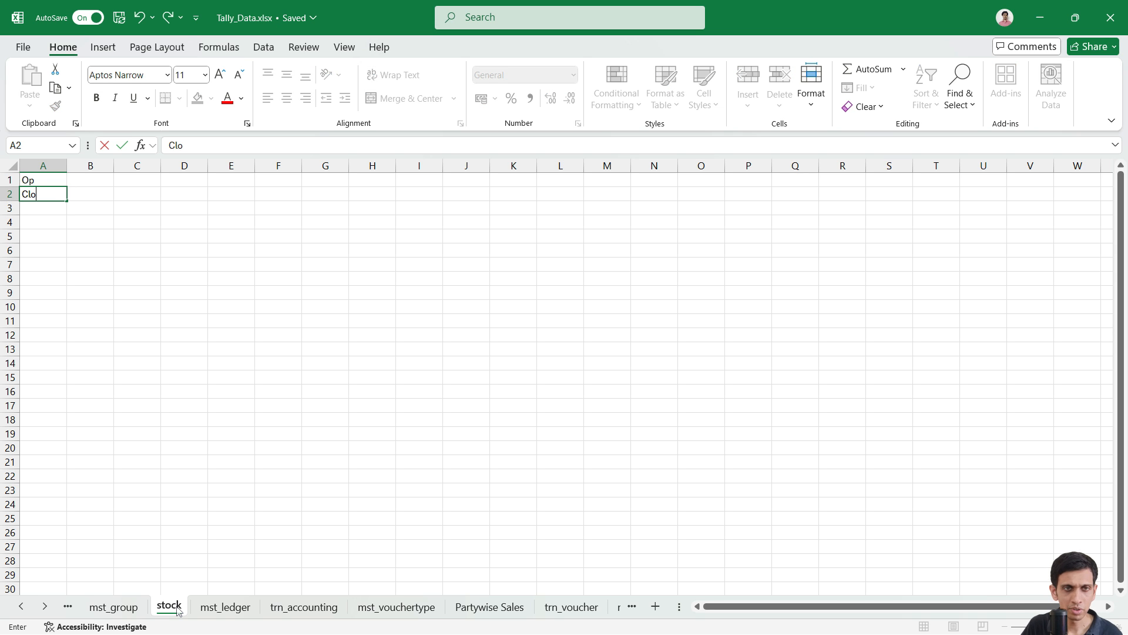
key(Tab)
key(Up)
text(0)
key(Return)
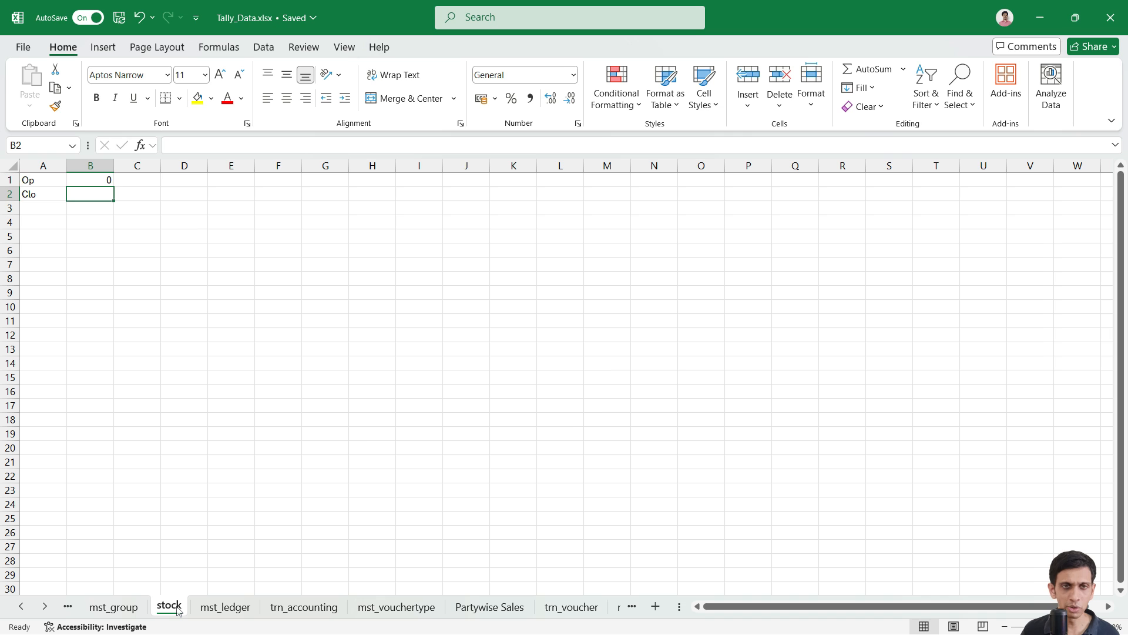
Step: Look up the Closing Stock in TallyPrime's Profit & Loss A/c and enter 7550433.95 in B2 of the stock sheet
key(alt+Tab)
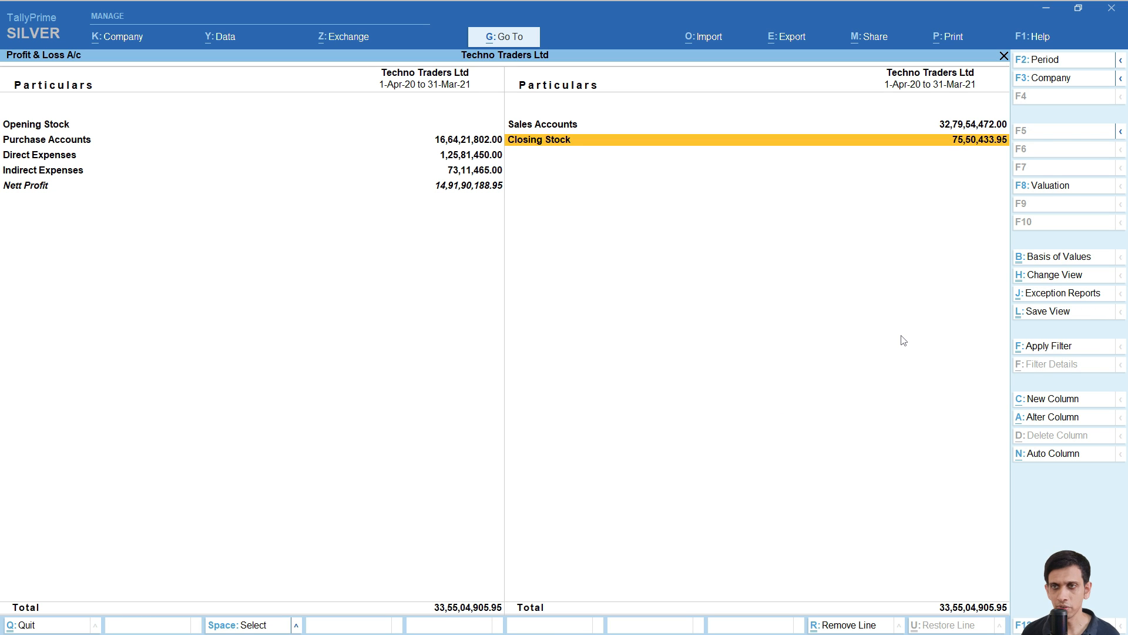
key(alt+Tab)
text(7)
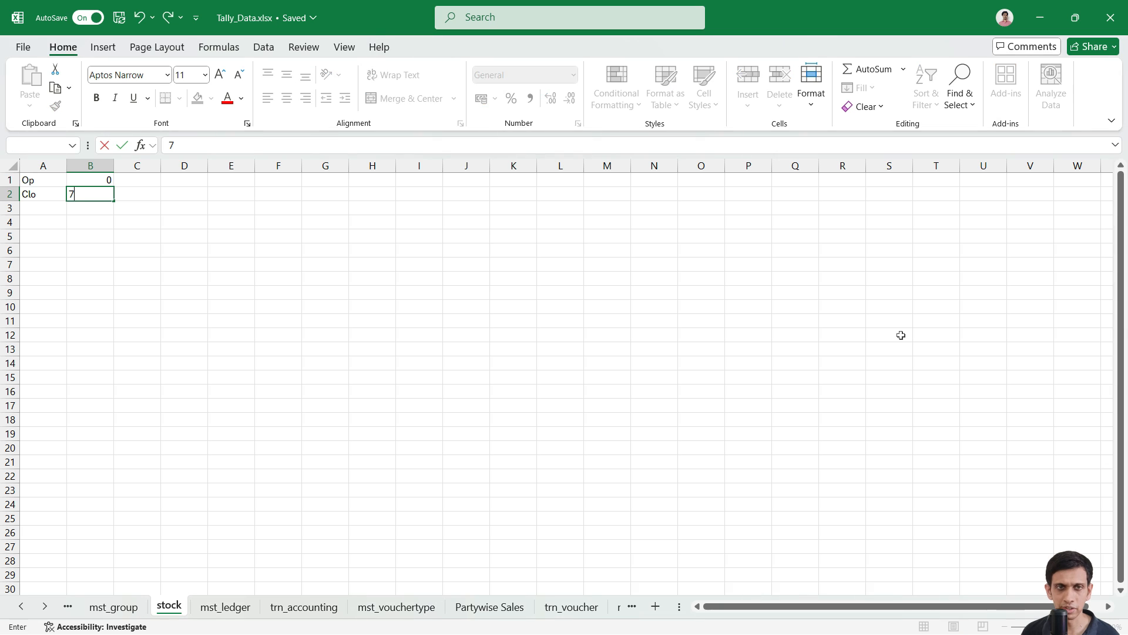
text(5,50,433.)
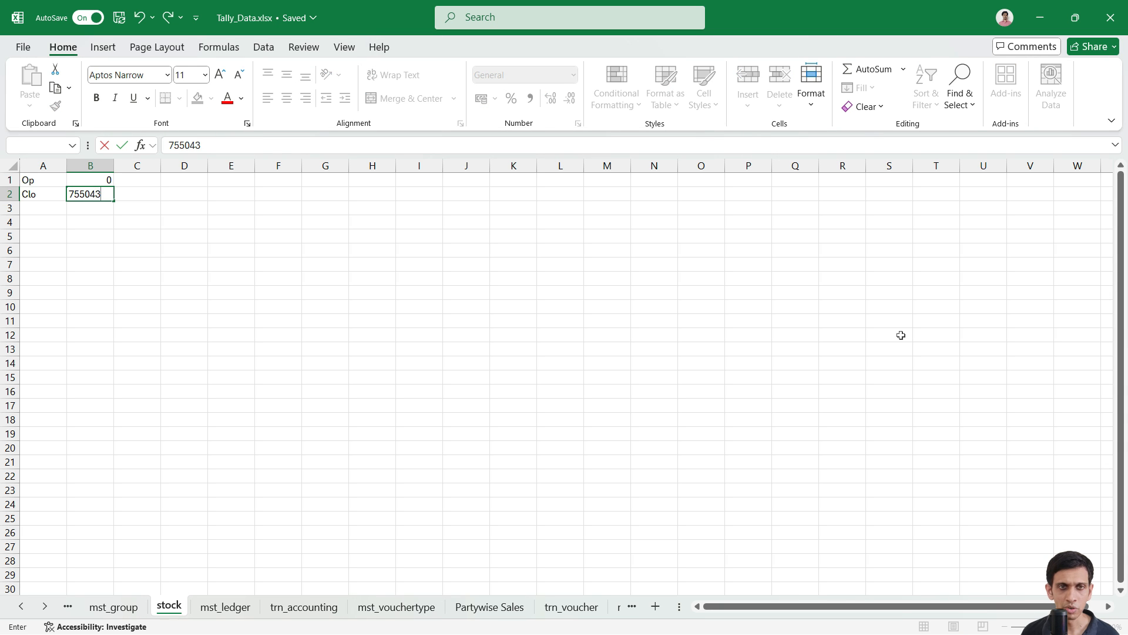
key(alt+Tab)
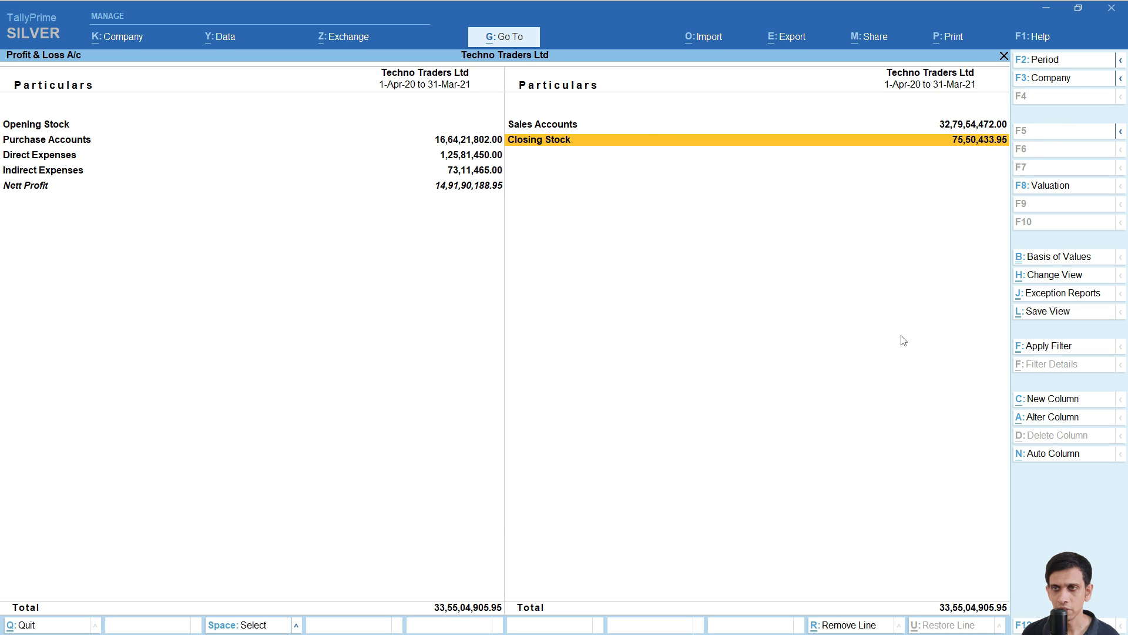
key(alt+Tab)
text(95)
key(Return)
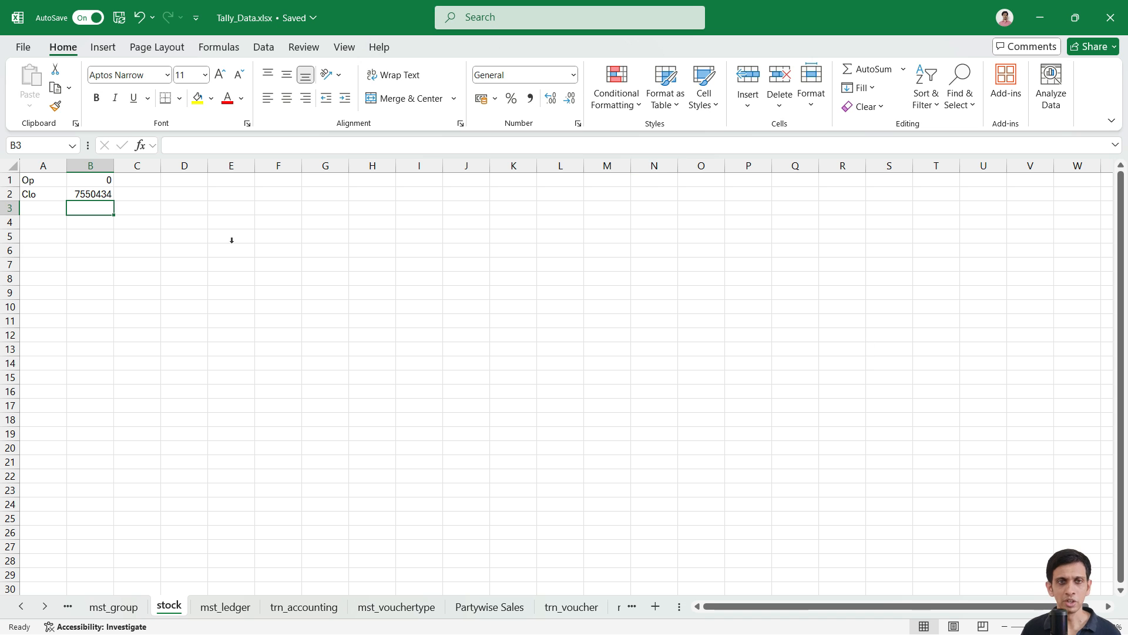
Step: Apply the comma number style to column B of the stock sheet and widen the column slightly
click(90, 165)
click(530, 98)
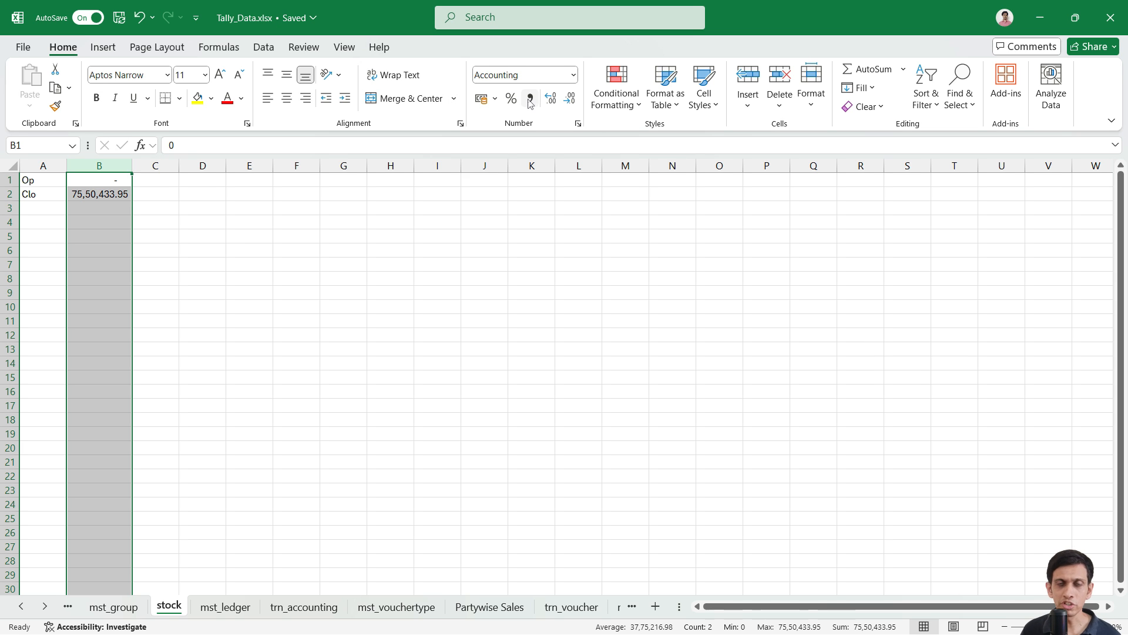
click(96, 249)
drag(129, 170, 143, 170)
click(115, 180)
click(115, 194)
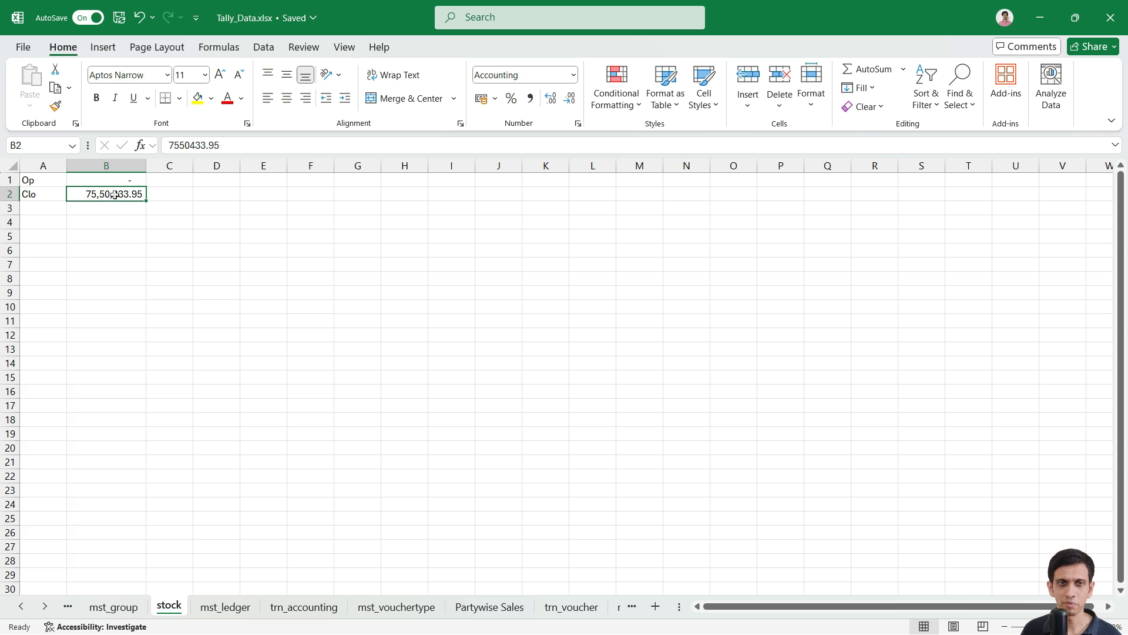
Step: Review the closing_balance, bspl, drcr and alie columns in mst_ledger against the opening and closing stock values on the stock sheet
click(225, 606)
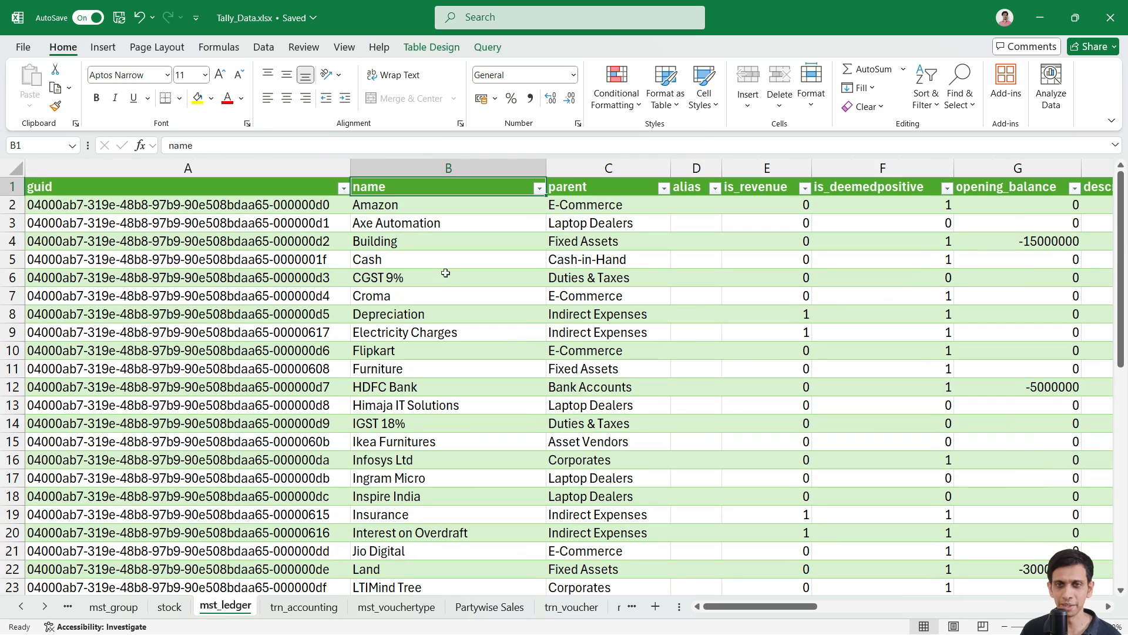
key(ctrl+Right)
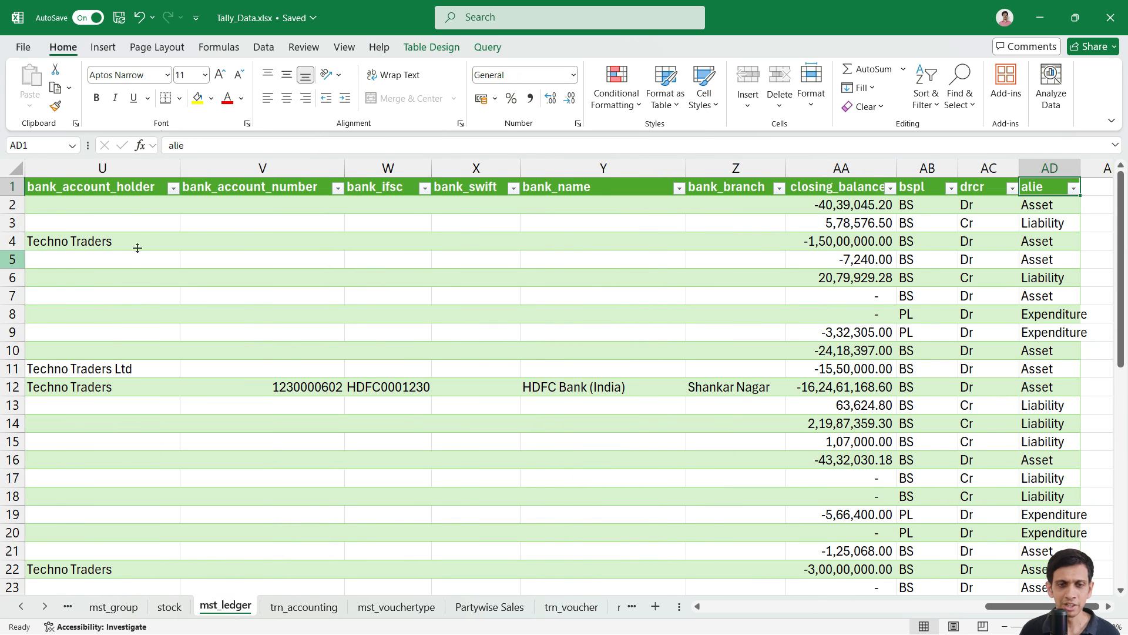
click(170, 606)
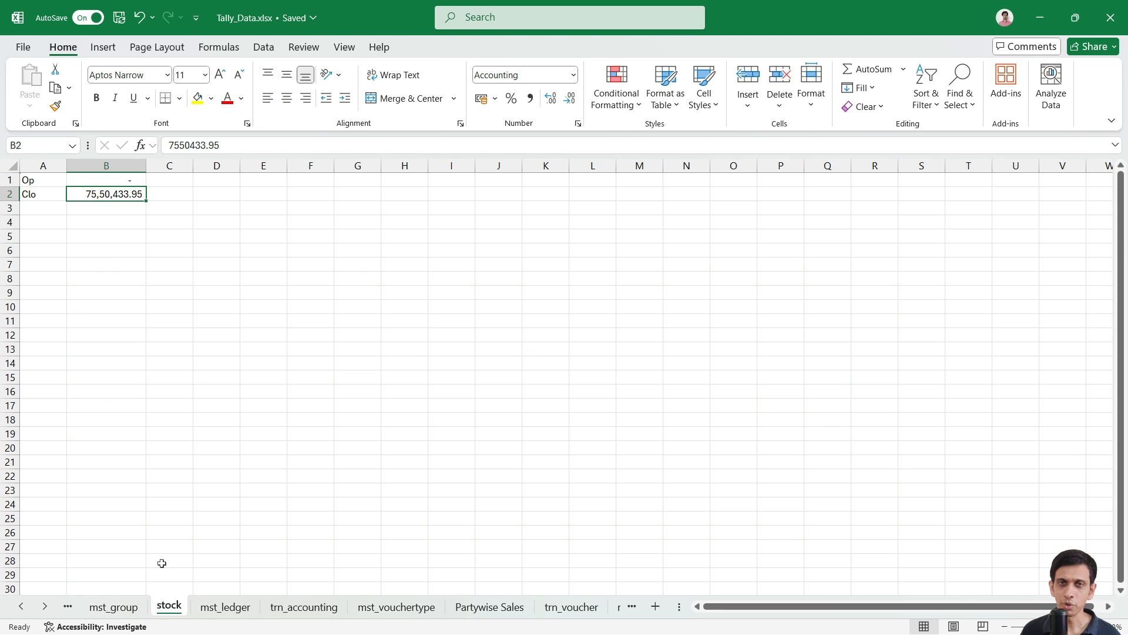
drag(108, 179, 106, 192)
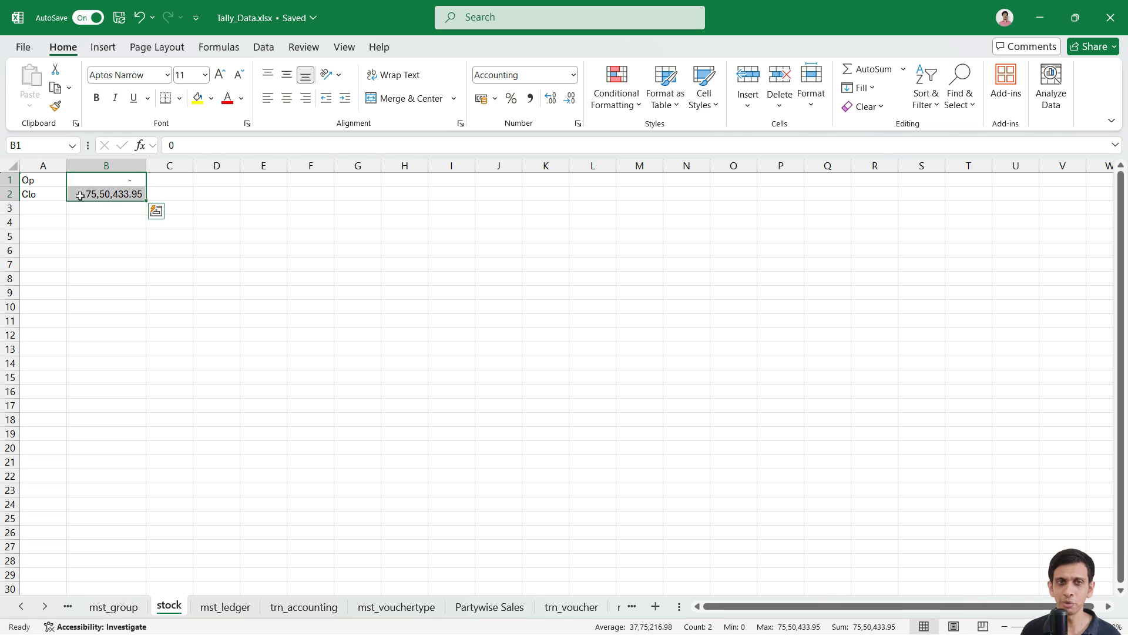
click(117, 191)
click(114, 180)
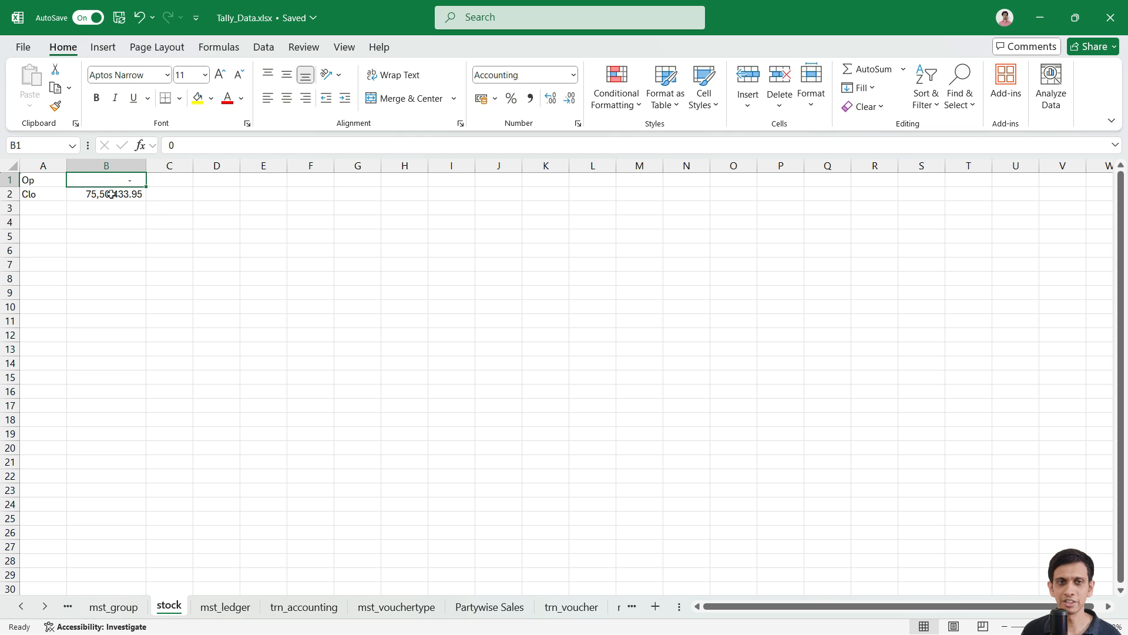
click(111, 194)
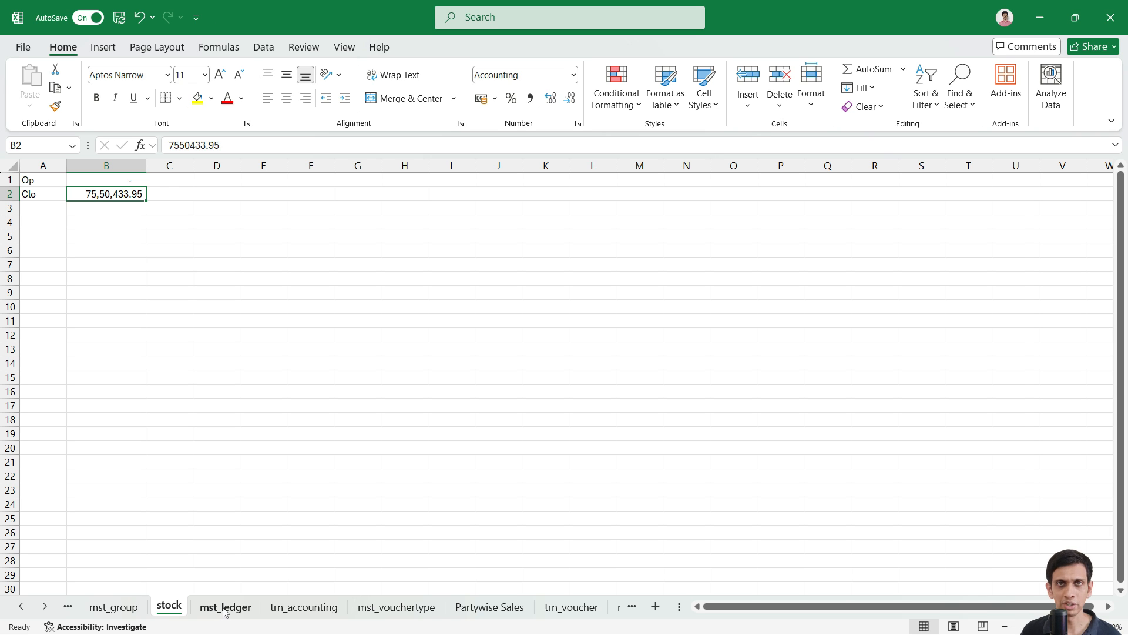
click(106, 181)
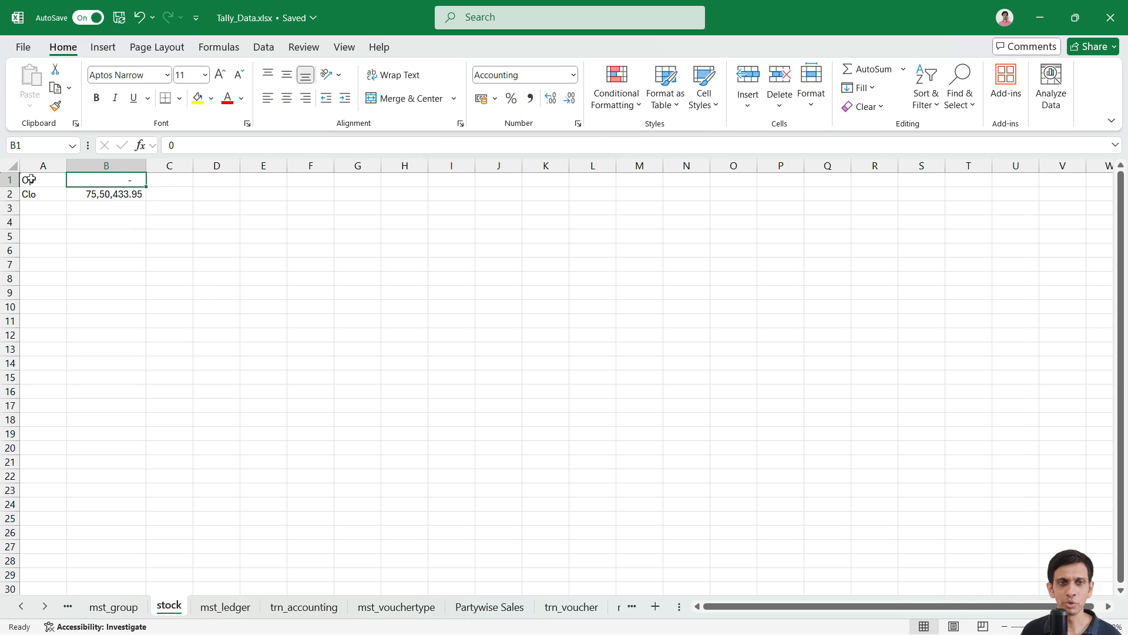
drag(37, 194, 118, 194)
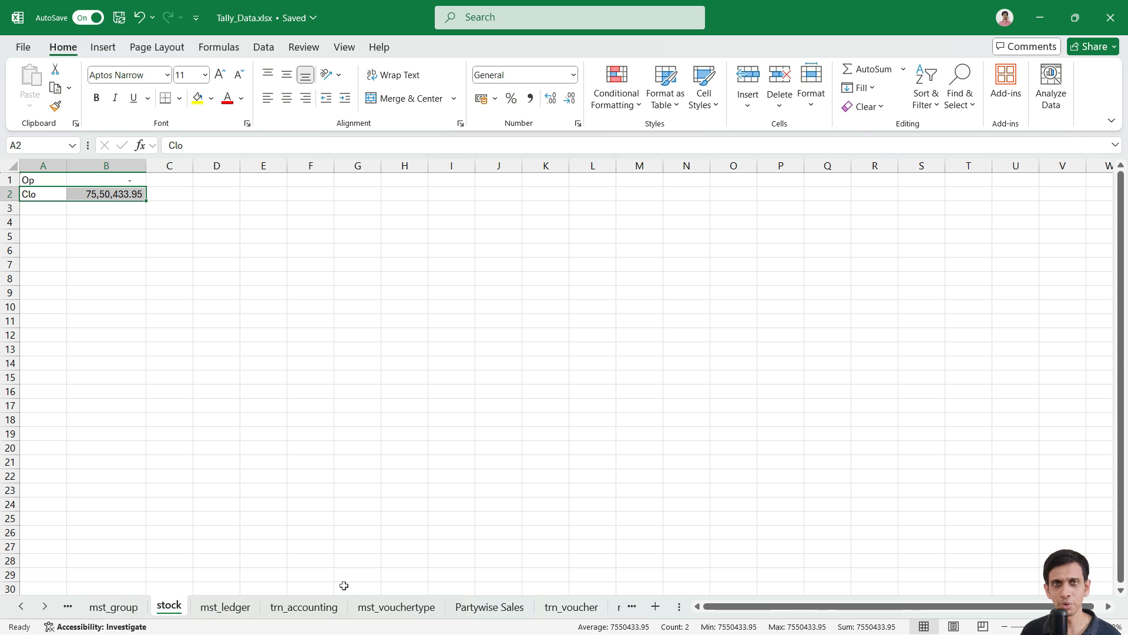
click(101, 197)
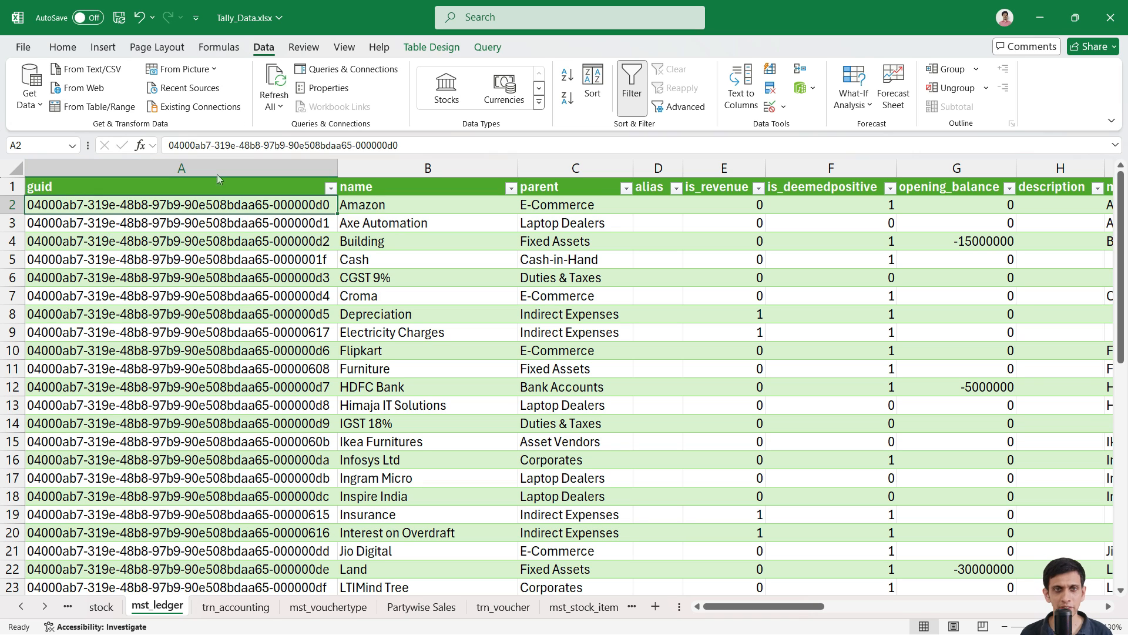
Step: Insert a PivotTable from the mst_ledger table on a new worksheet and rename that sheet PL
click(98, 52)
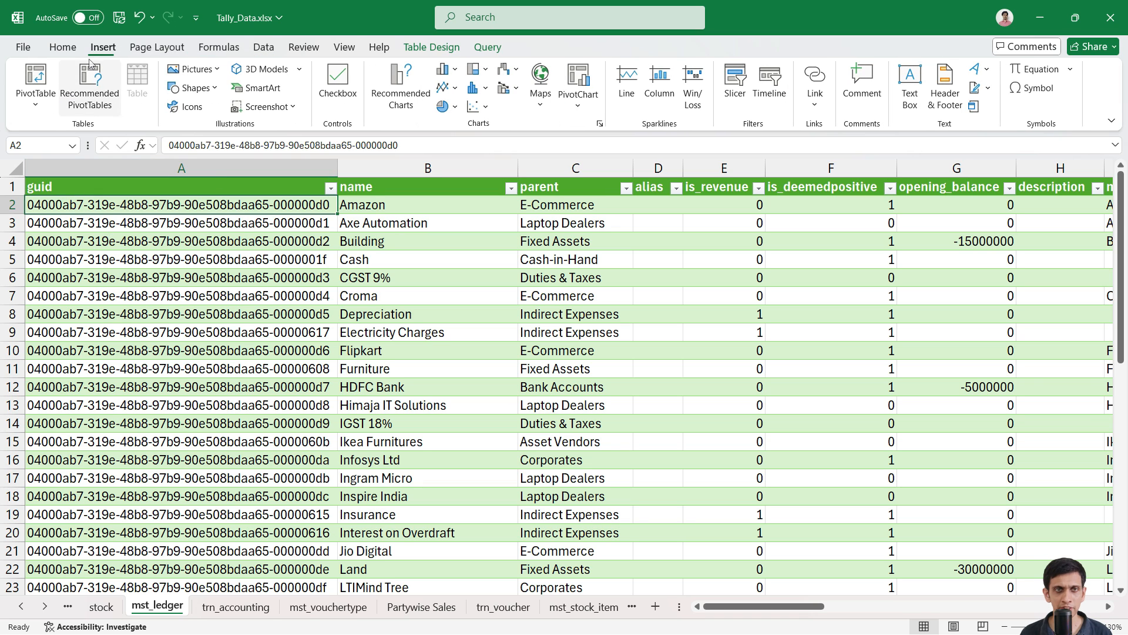
click(36, 105)
click(65, 144)
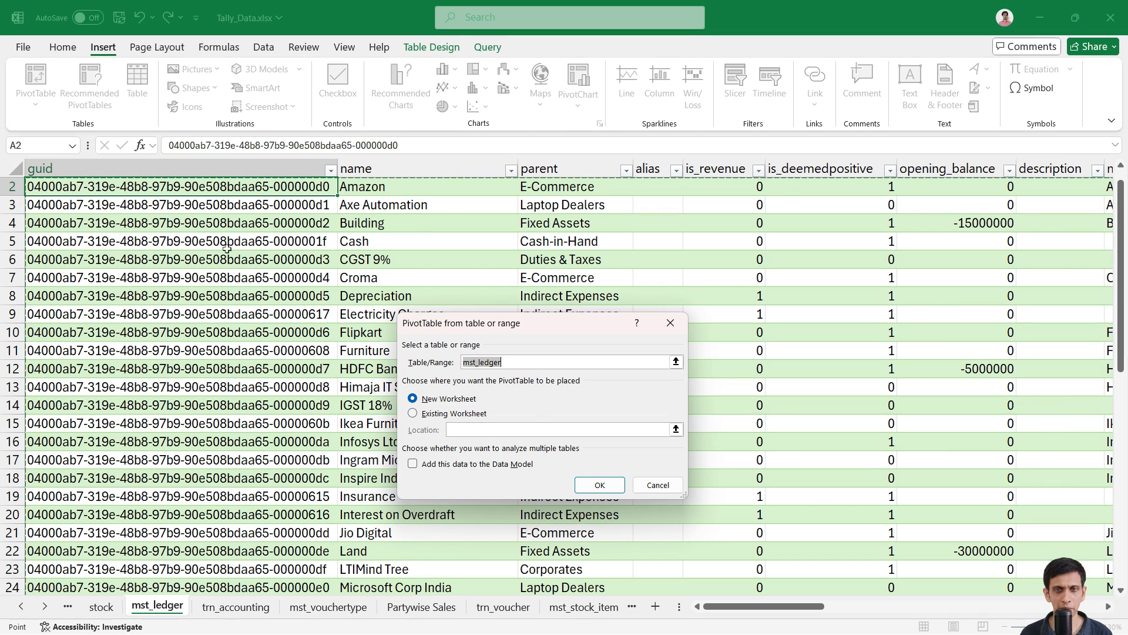
click(601, 486)
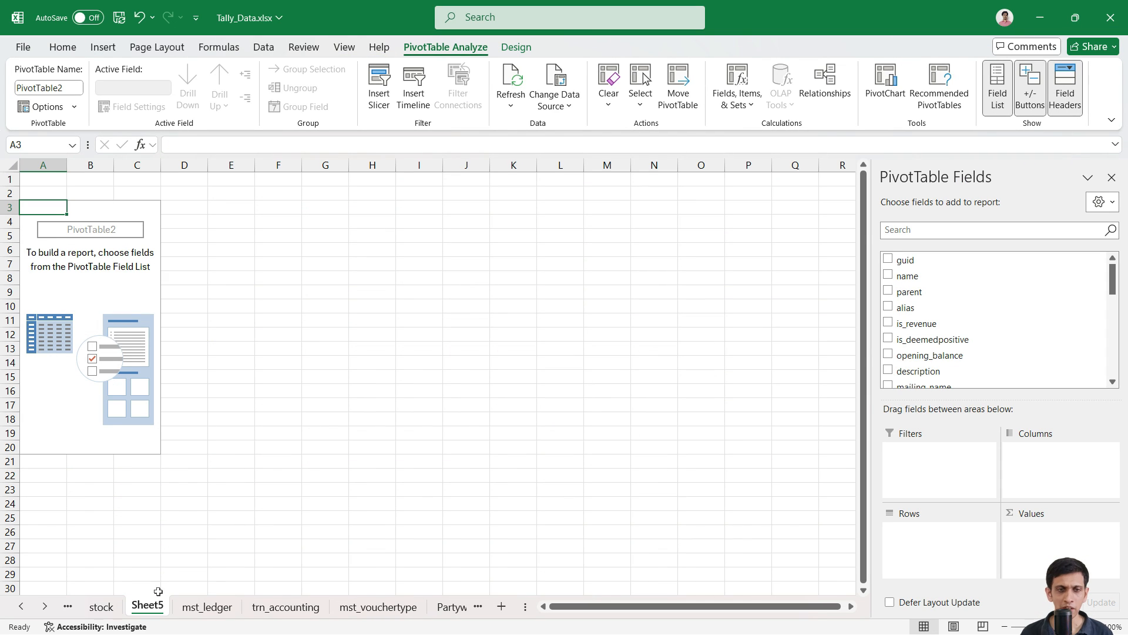
double_click(148, 606)
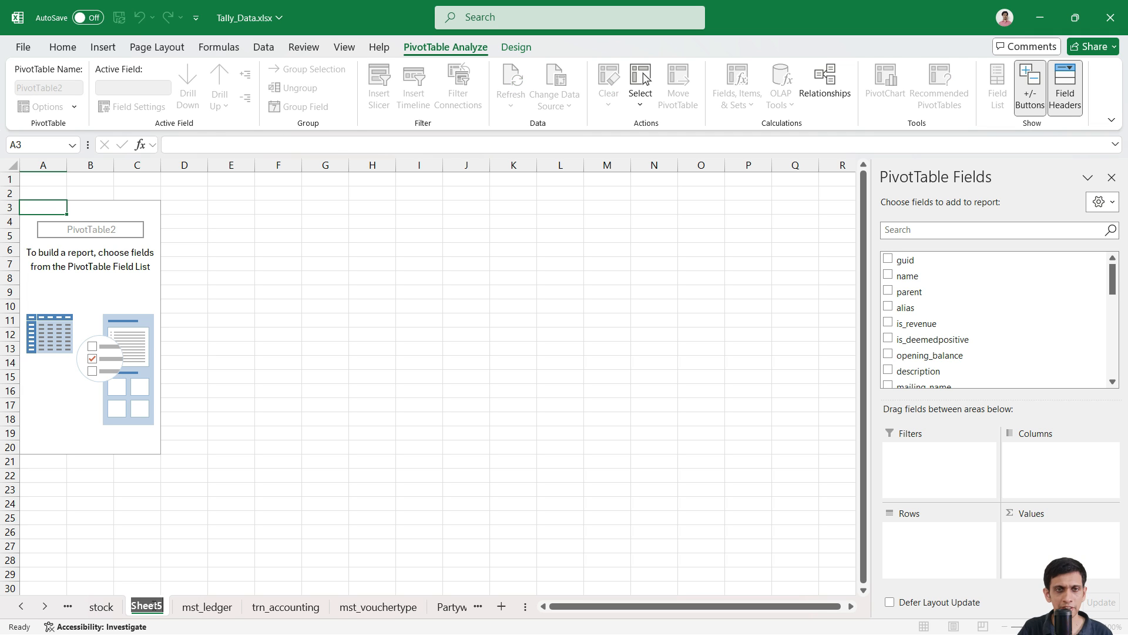
text(PL)
key(Return)
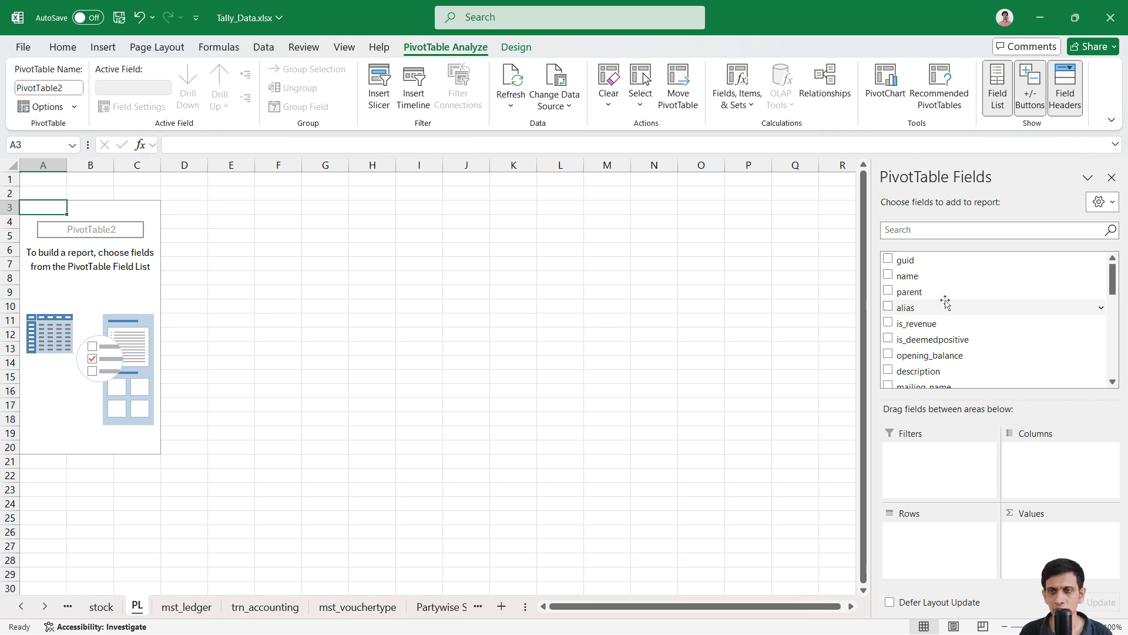
Step: Lay out the PivotTable with parent and name as rows and the sum of closing_balance as values
scroll(934, 329, down, 12)
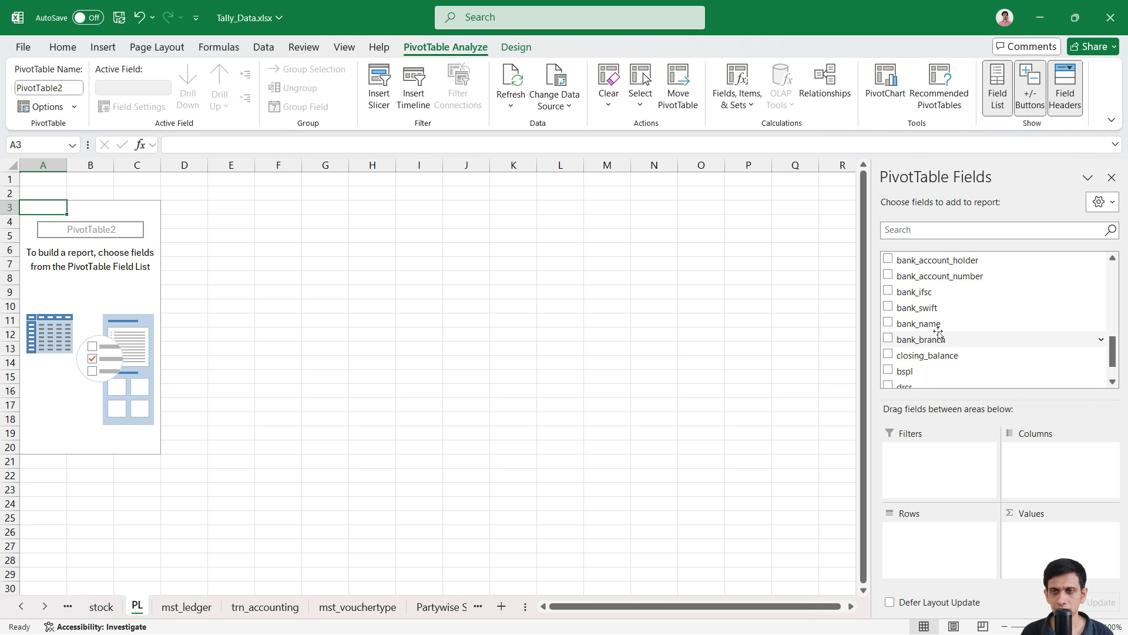
scroll(940, 323, up, 6)
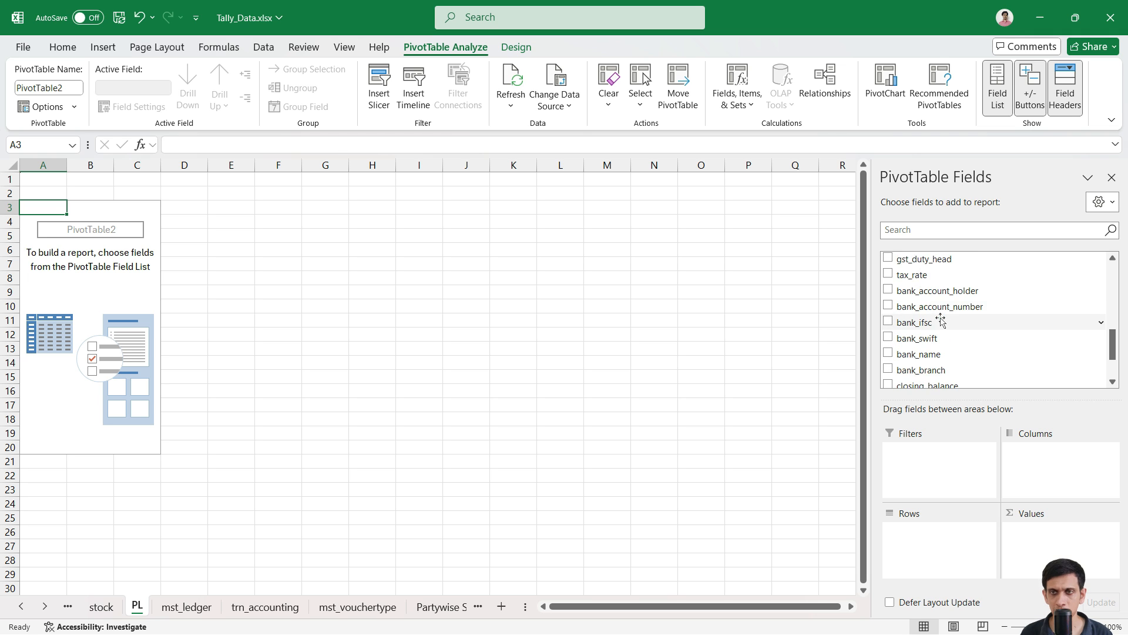
scroll(942, 317, up, 3)
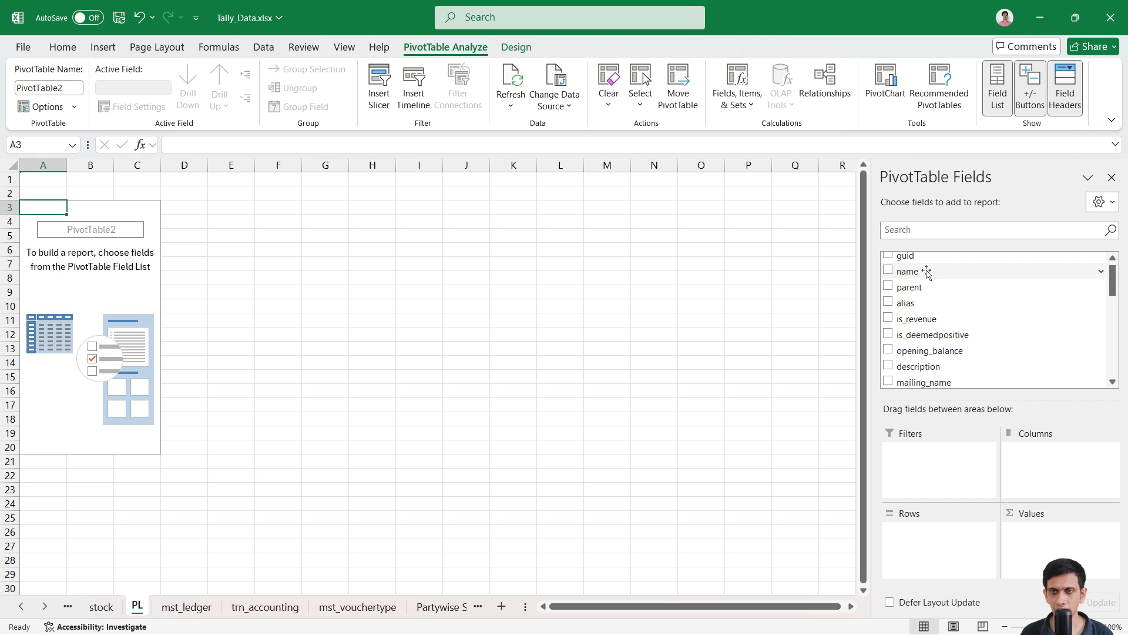
click(928, 288)
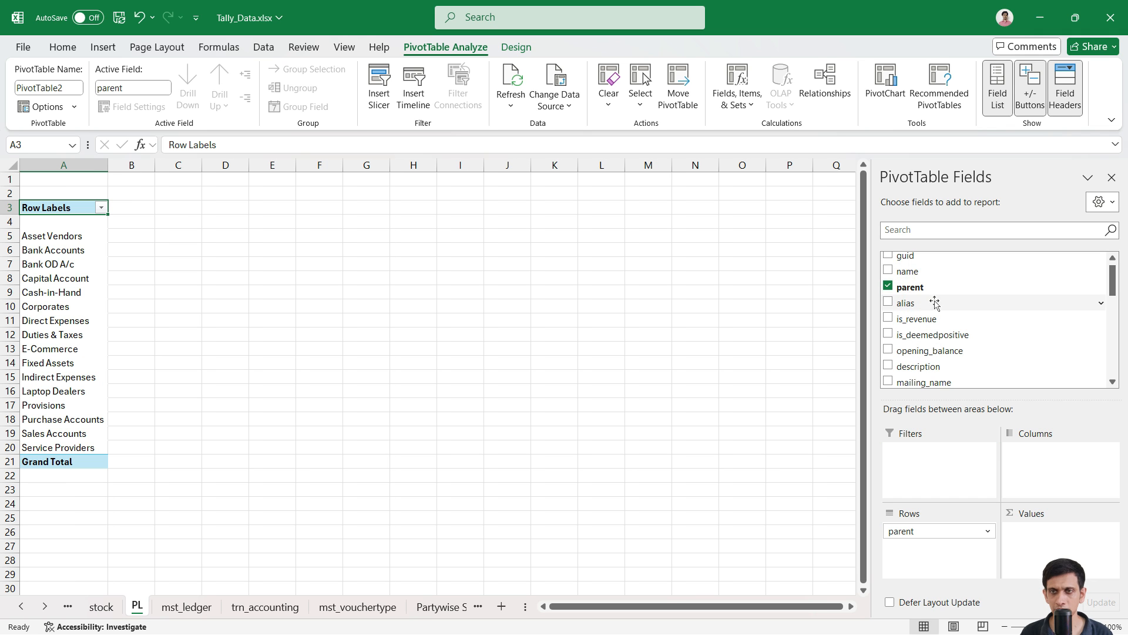
drag(929, 274, 931, 540)
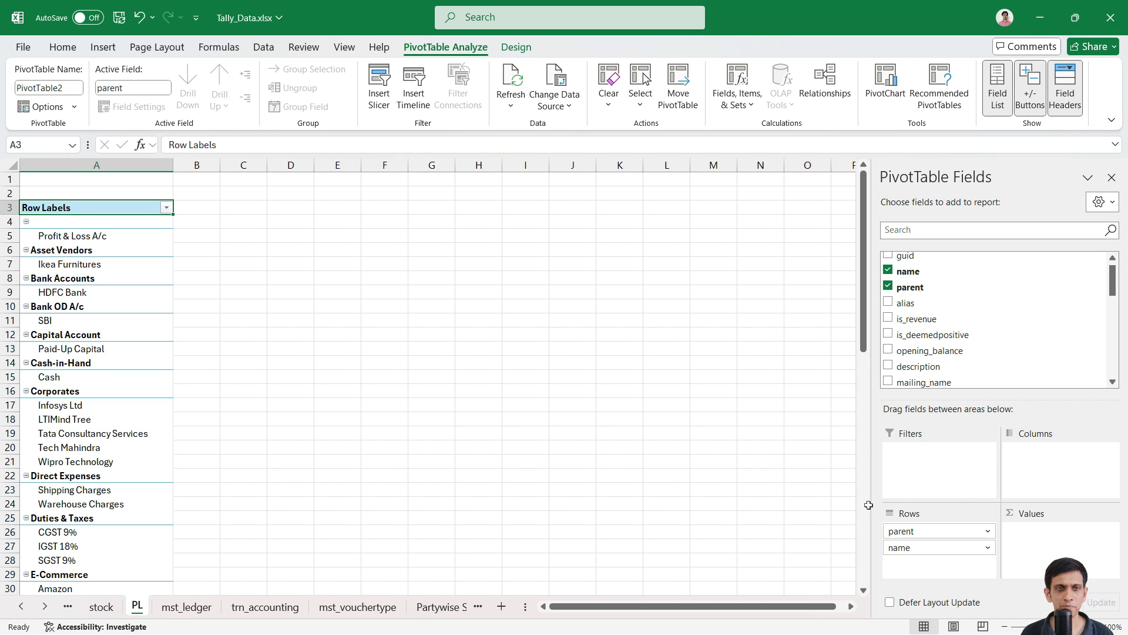
scroll(957, 311, down, 5)
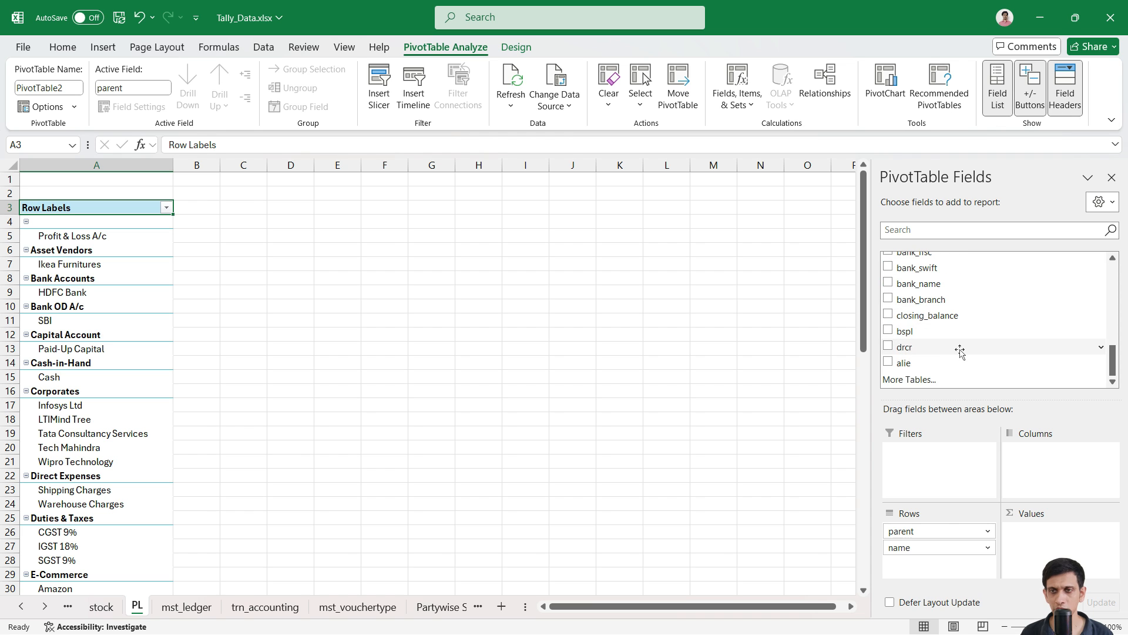
drag(927, 316, 1010, 529)
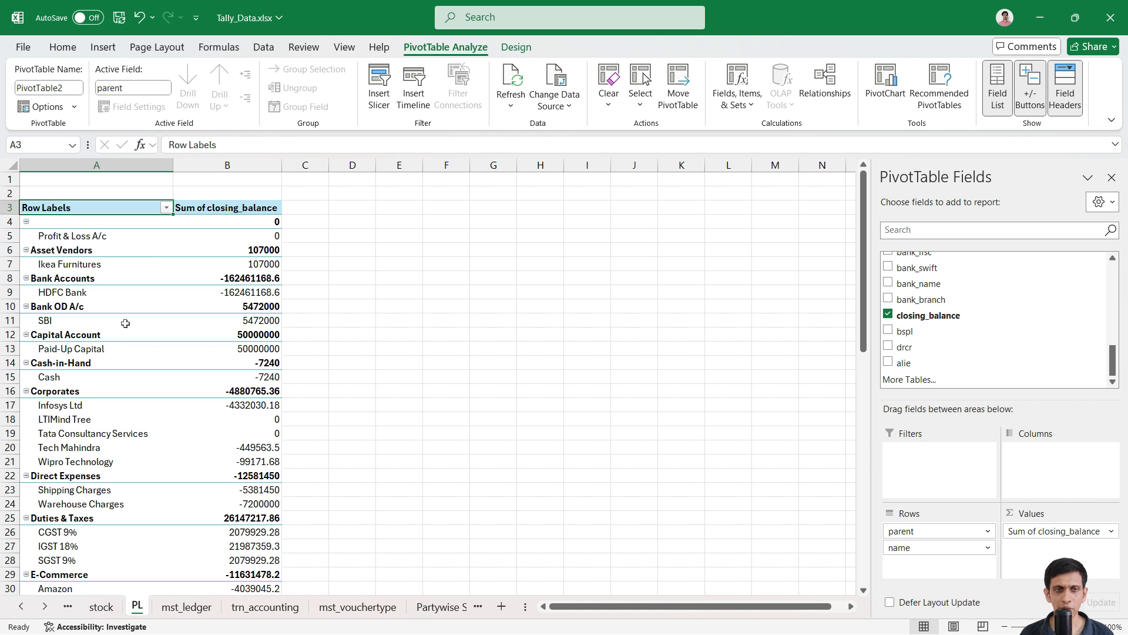
scroll(117, 340, down, 2)
scroll(117, 339, up, 2)
scroll(118, 326, down, 2)
scroll(118, 325, up, 2)
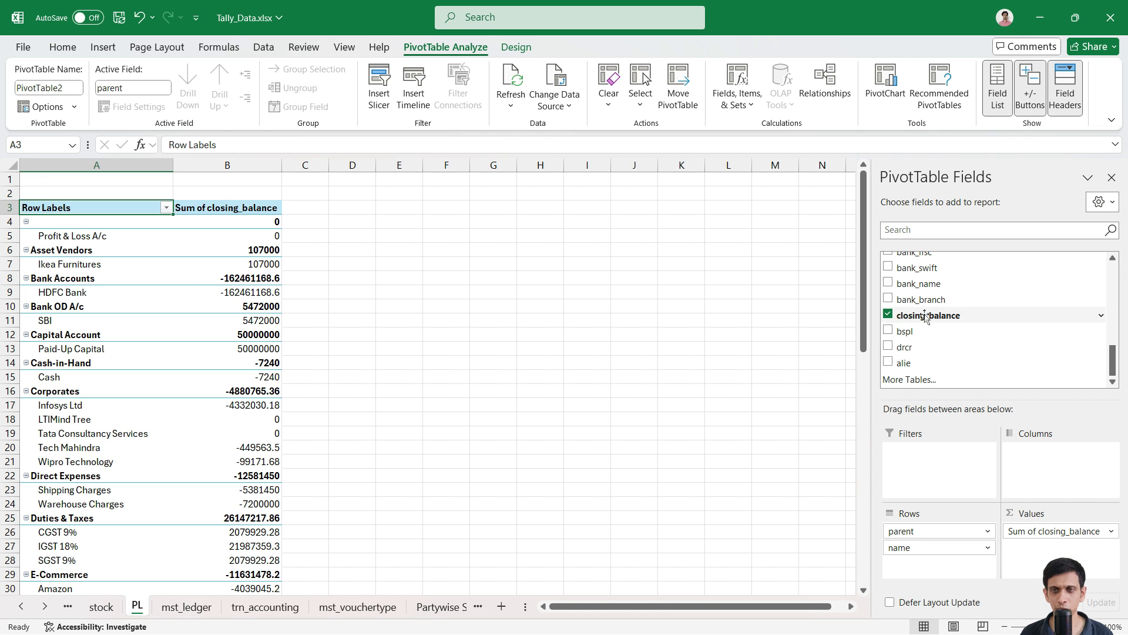
Step: Add bspl as a report filter on the PivotTable and restrict it to PL
drag(914, 332, 927, 488)
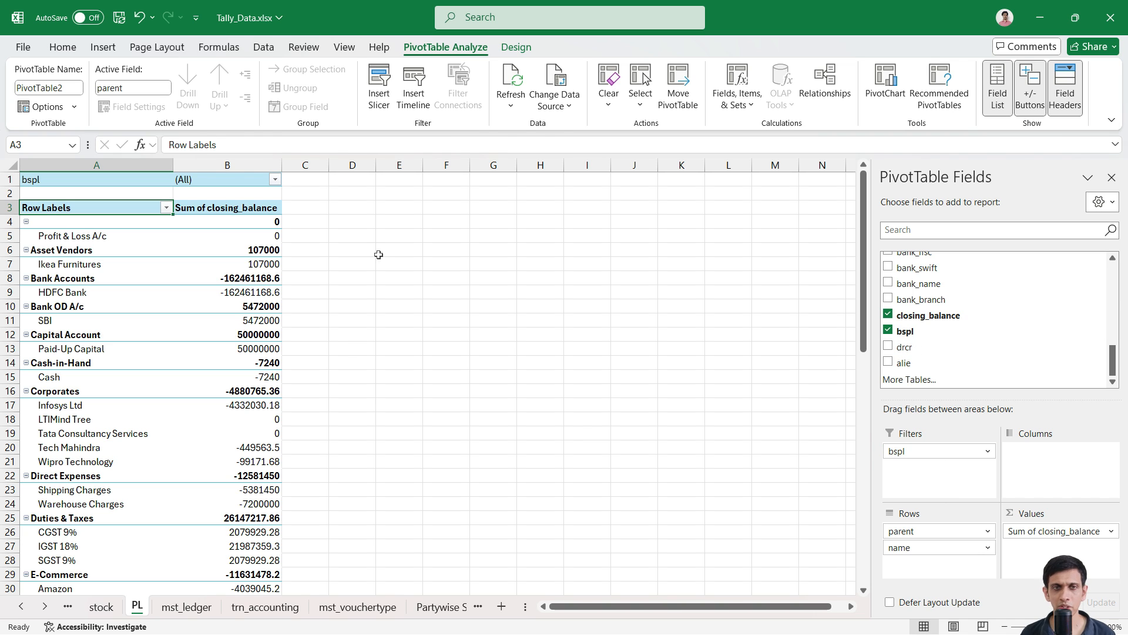
click(274, 179)
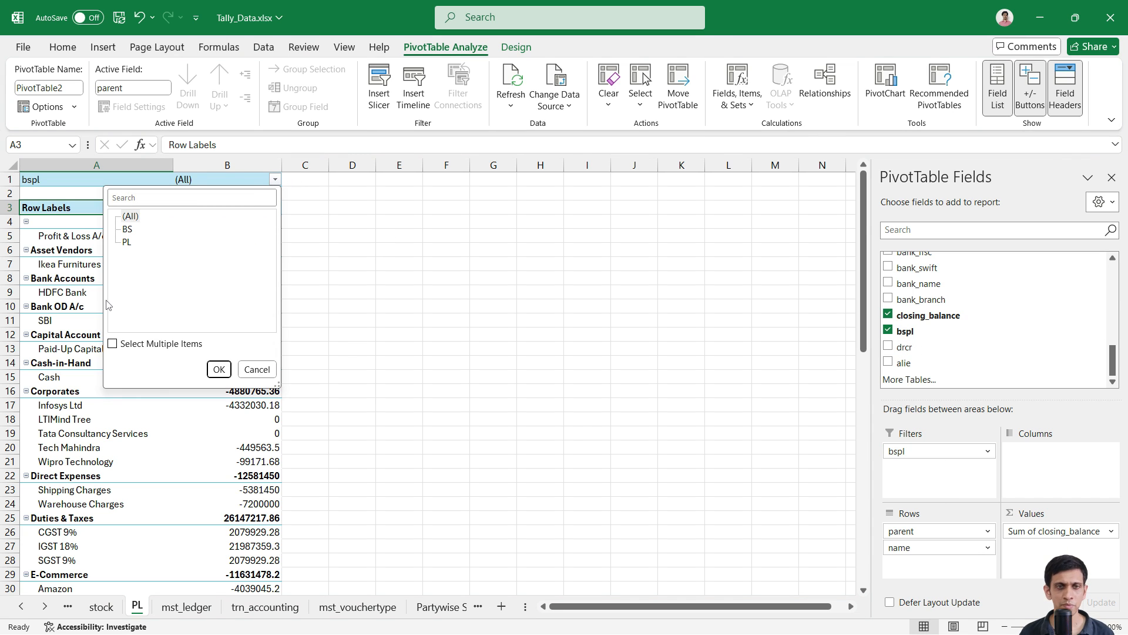
click(112, 343)
click(127, 217)
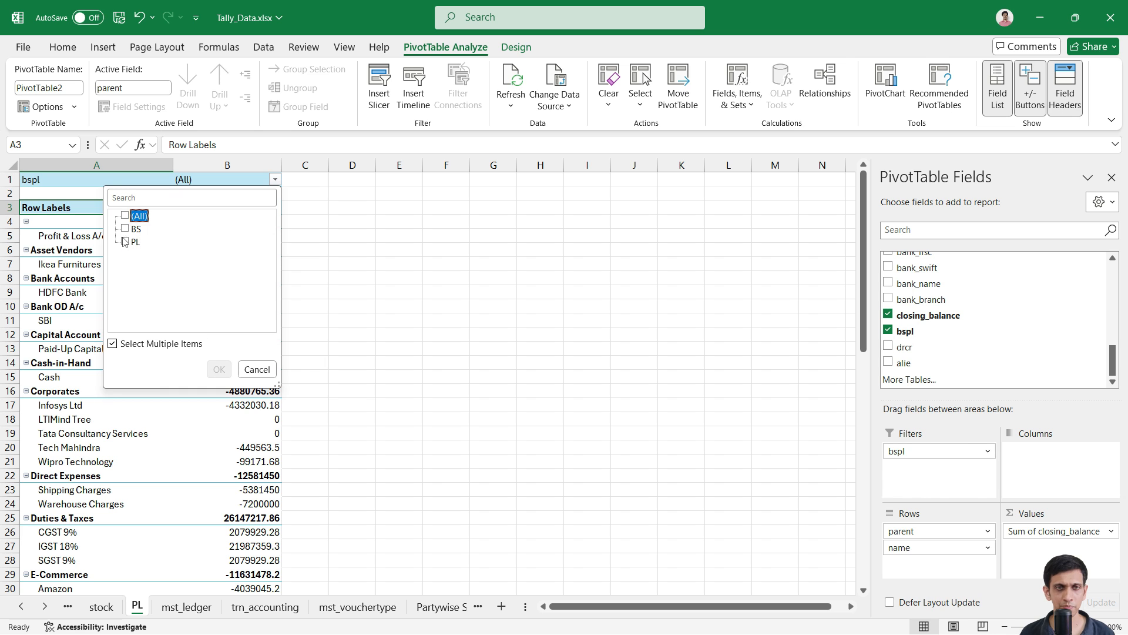
click(125, 242)
click(218, 369)
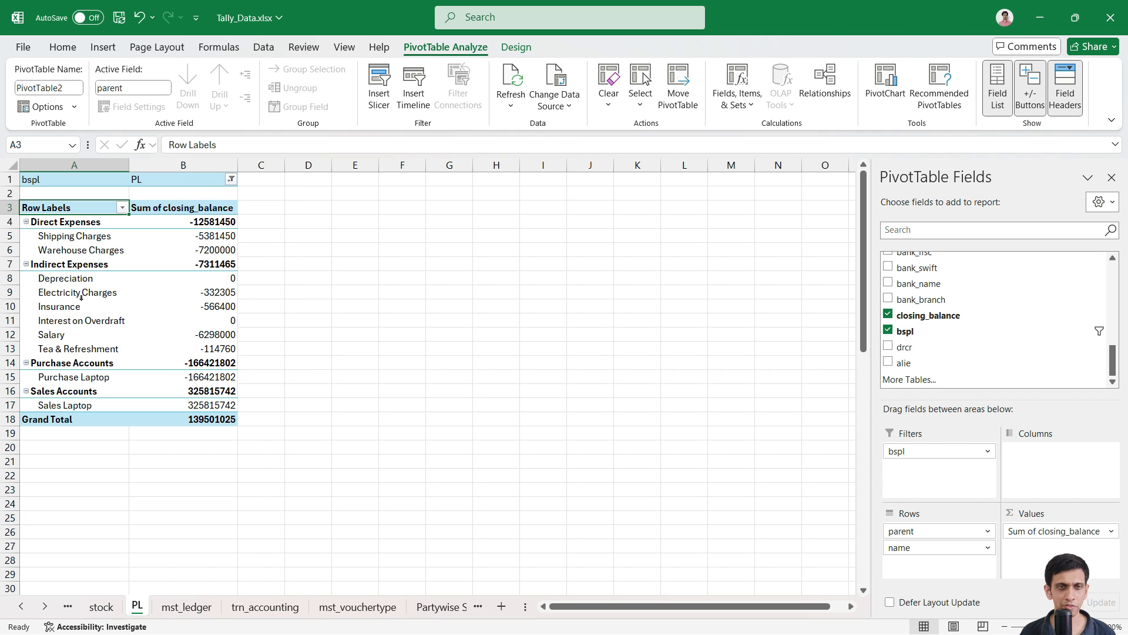
Step: Remove the name field from the PivotTable rows, keeping only parent
click(85, 284)
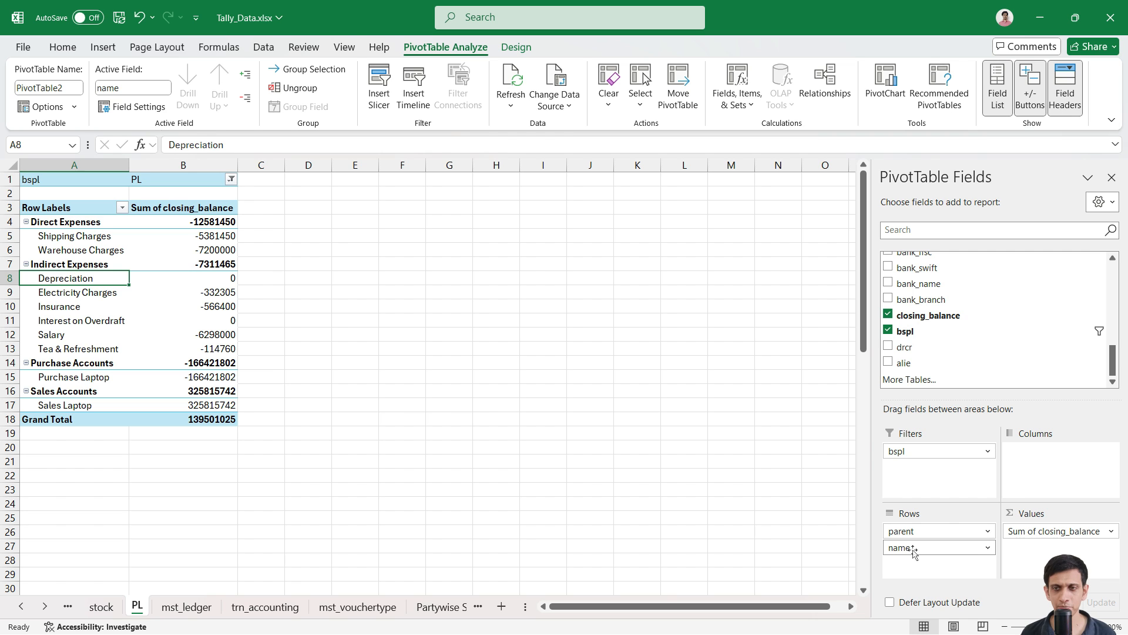
drag(913, 553, 940, 363)
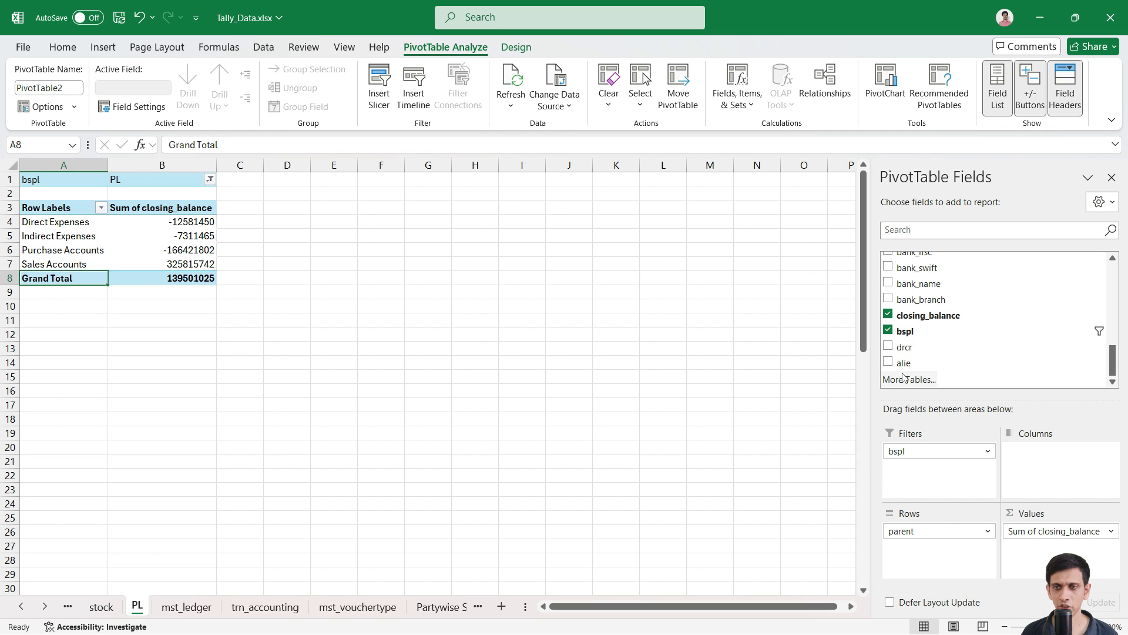
Step: Add alie to the PivotTable rows above parent so the groups are split into expenditure and income
drag(916, 363, 917, 529)
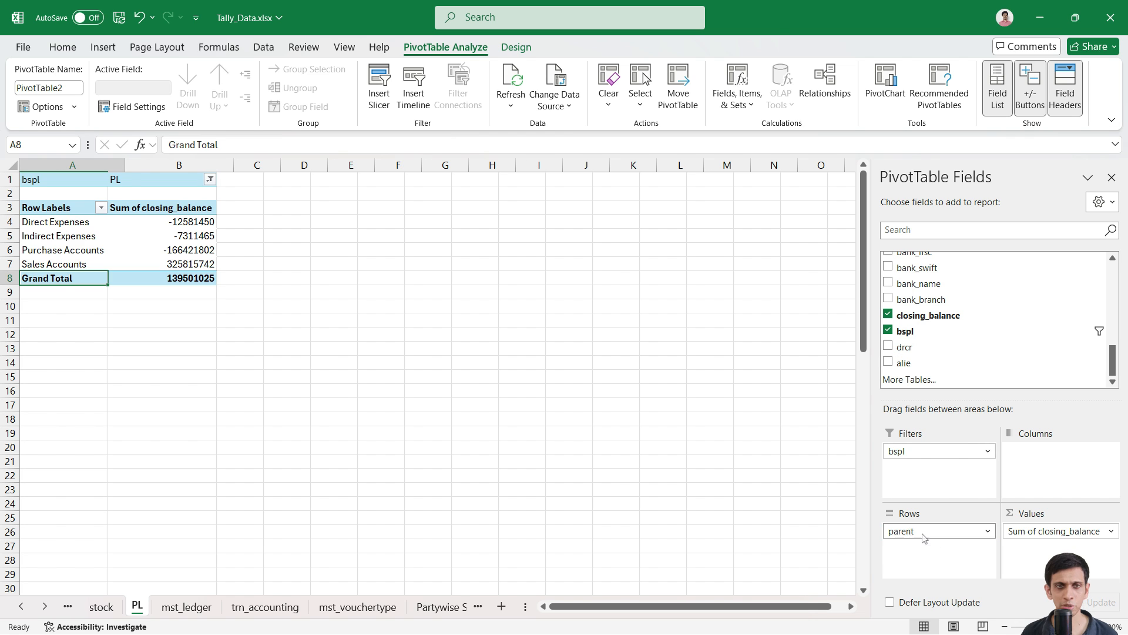
scroll(75, 288, up, 1)
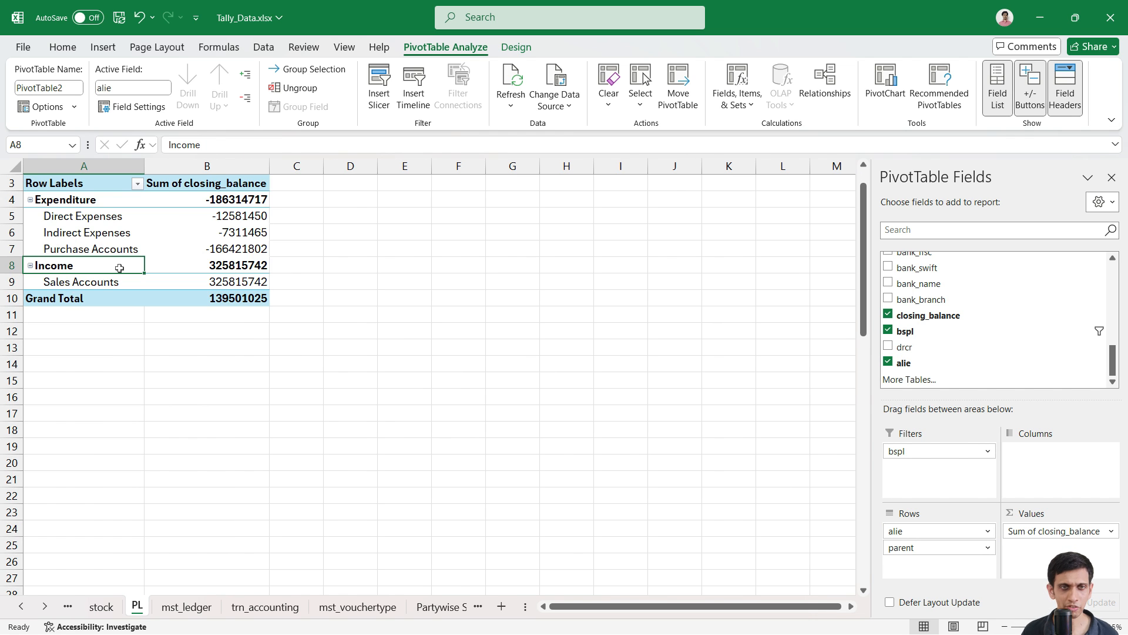
scroll(170, 335, up, 1)
scroll(55, 267, up, 1)
scroll(128, 279, up, 1)
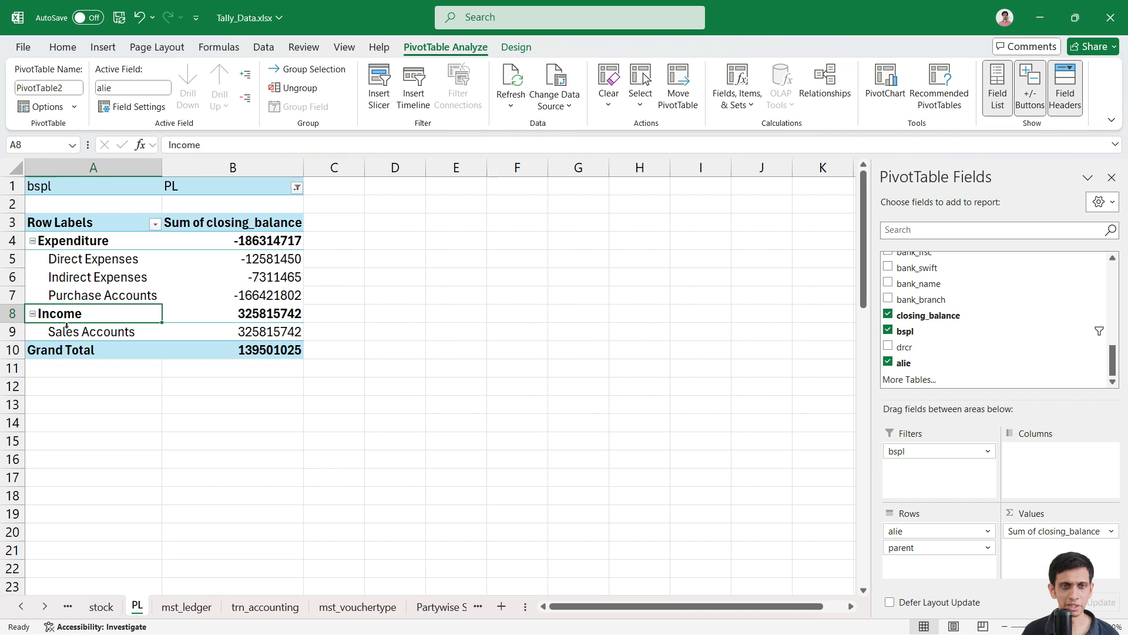
click(66, 259)
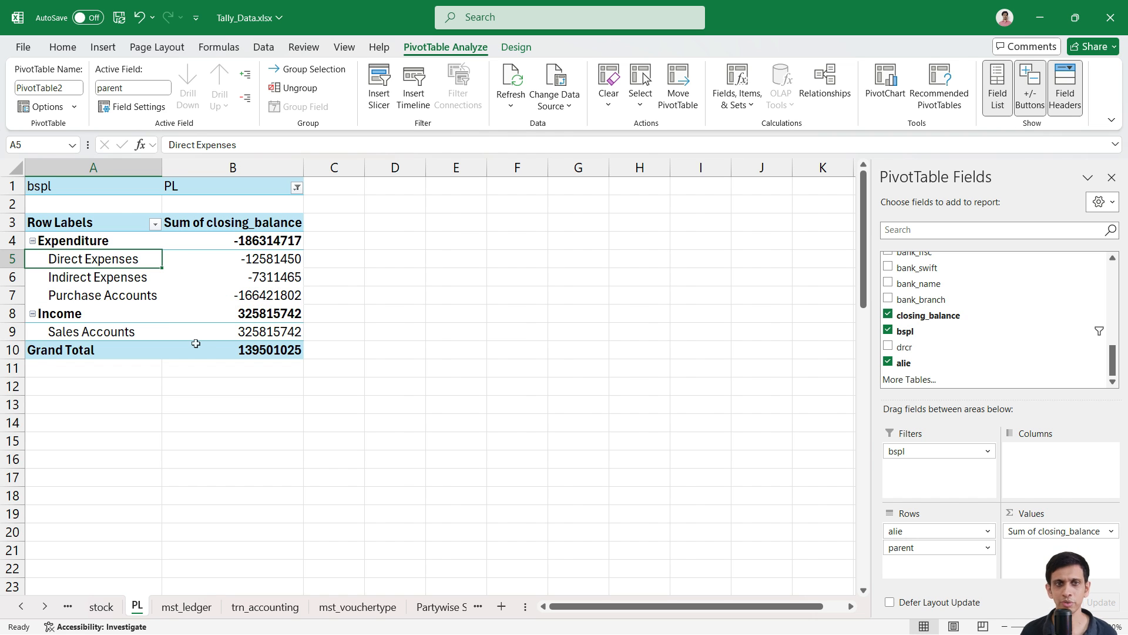
click(93, 332)
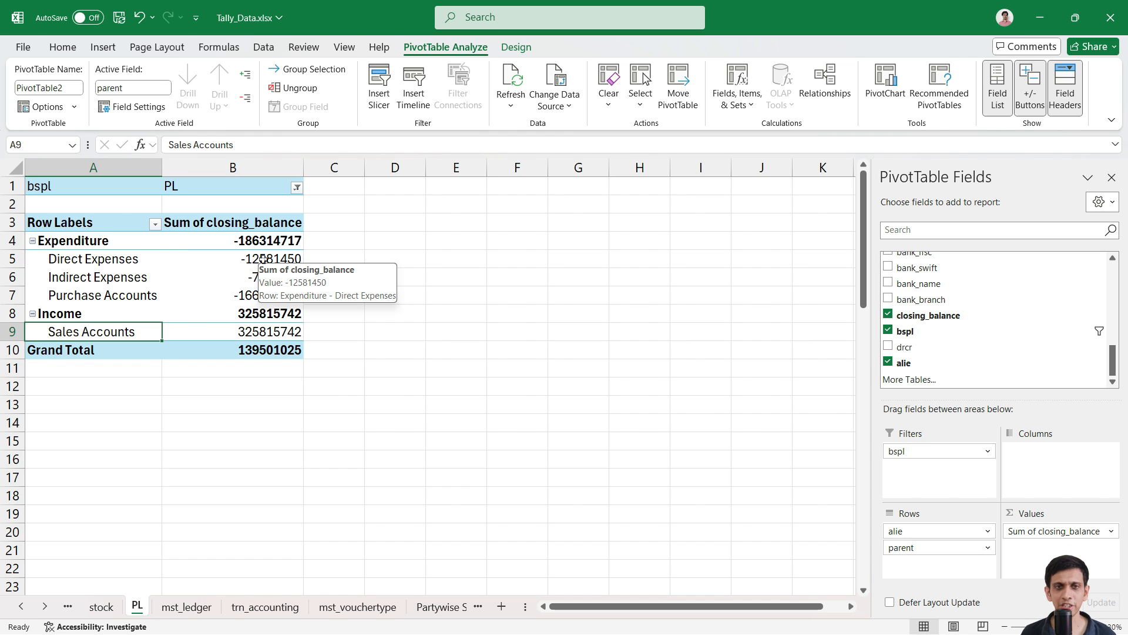
Step: Format the PivotTable's sum of closing_balance as Number with 2 decimal places and a thousands separator
click(1104, 532)
click(1060, 514)
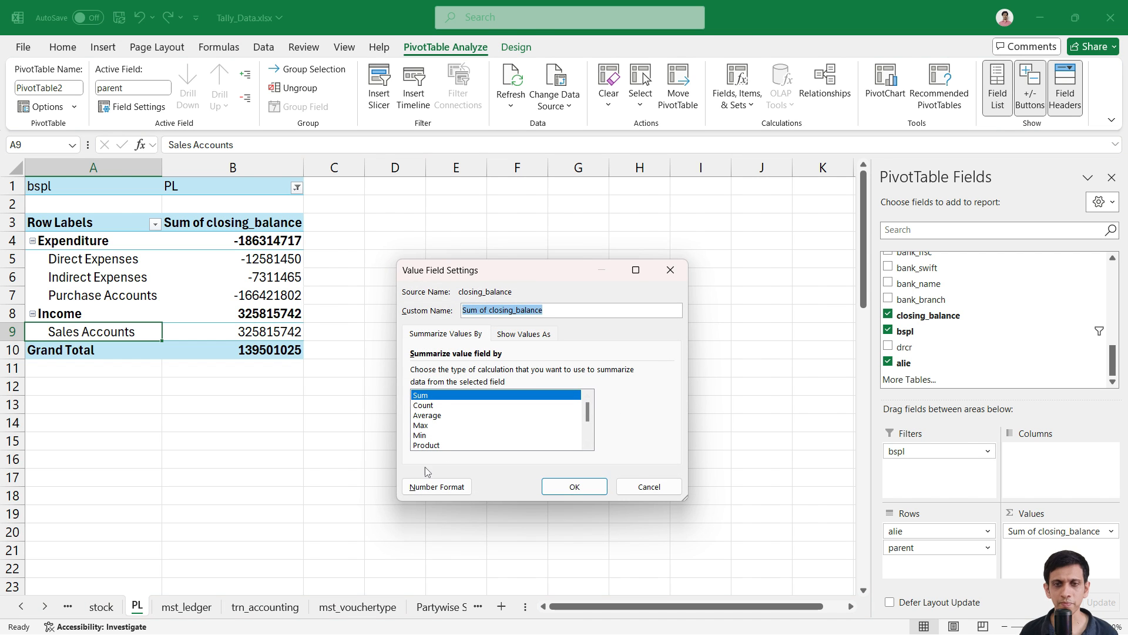
click(434, 487)
click(381, 276)
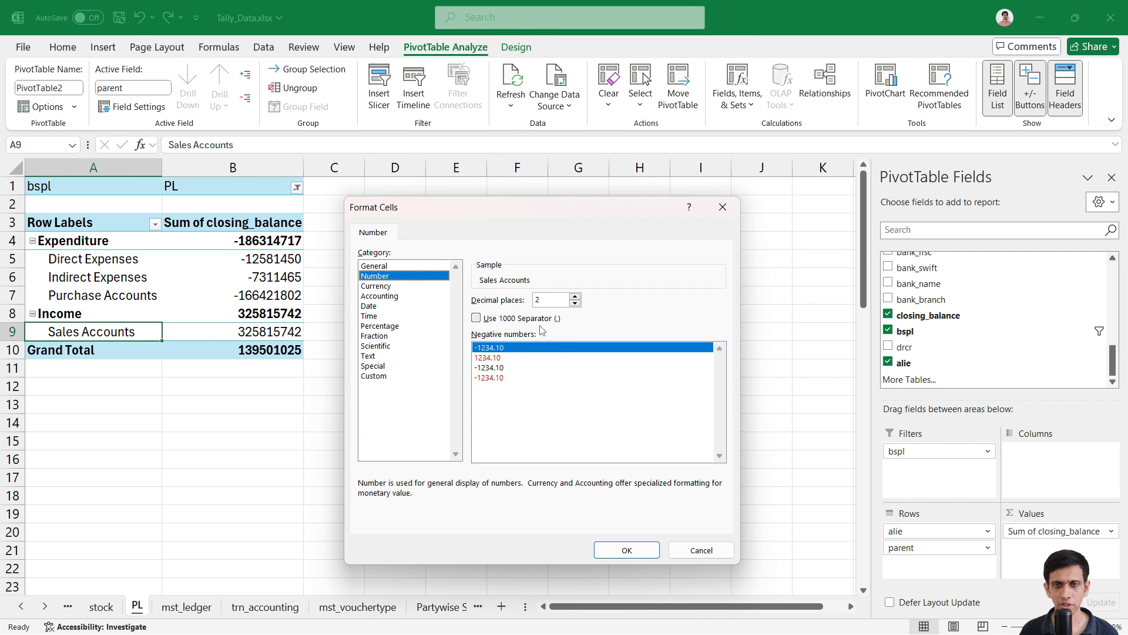
click(523, 319)
click(626, 550)
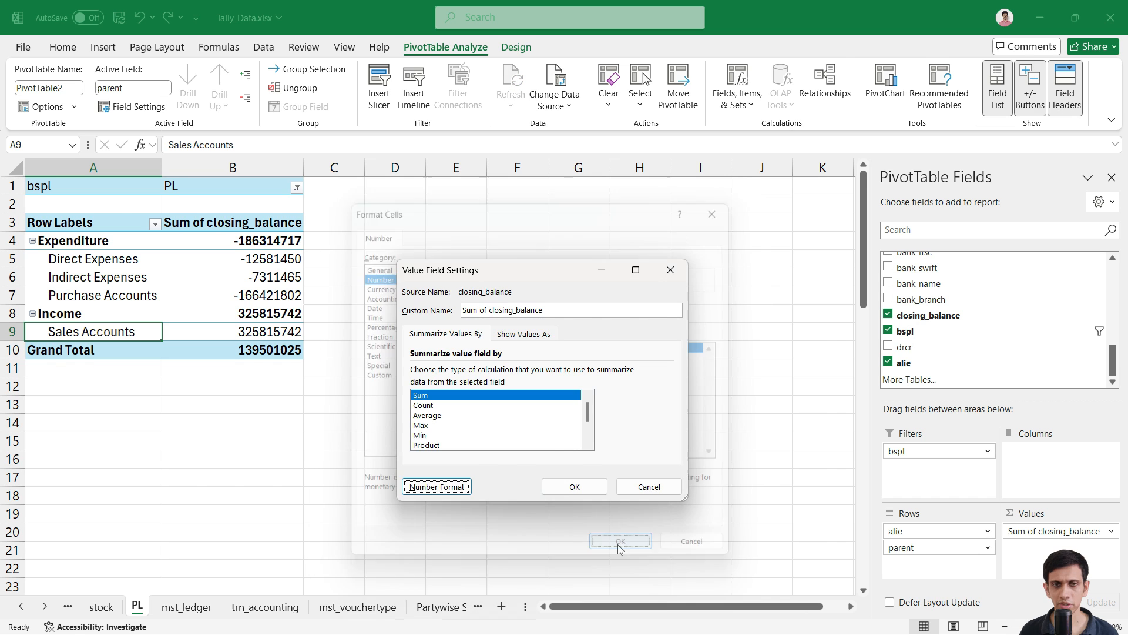
click(576, 486)
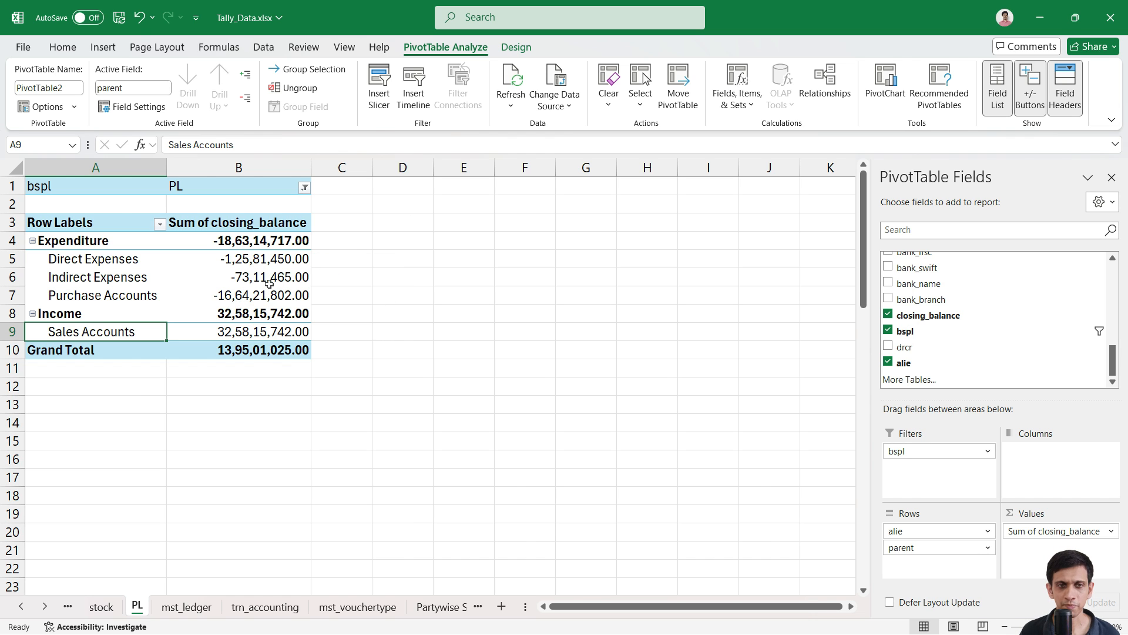
Step: Switch to TallyPrime, compare the Profit & Loss sales figure with the PivotTable, and open the Sales Accounts group summary
key(alt+Tab)
key(alt+Tab)
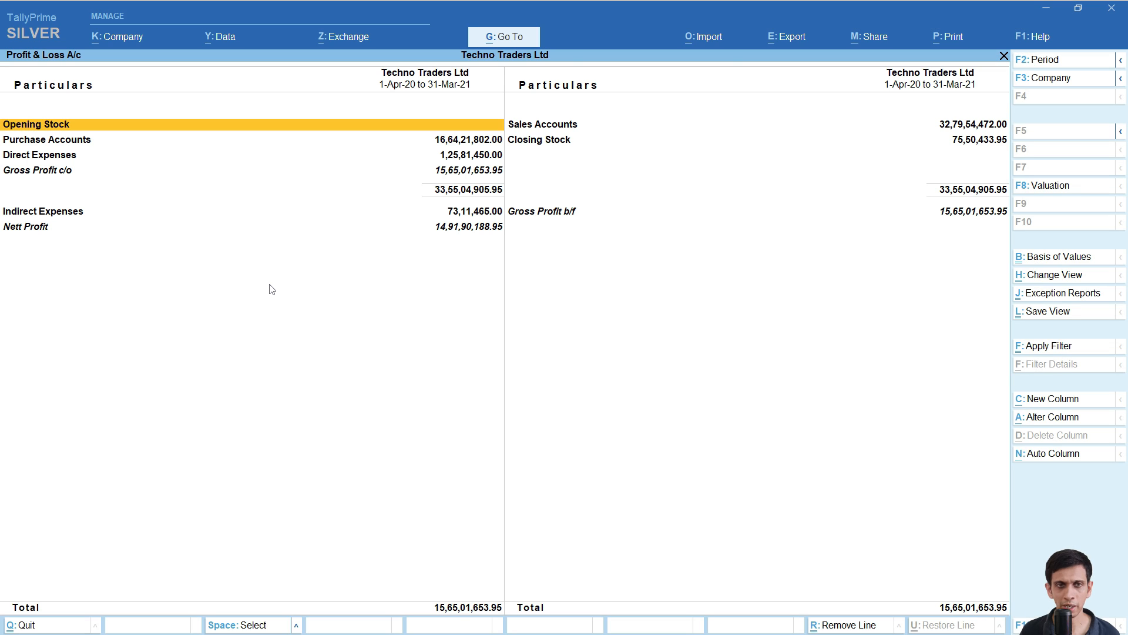
key(Down)
key(Right)
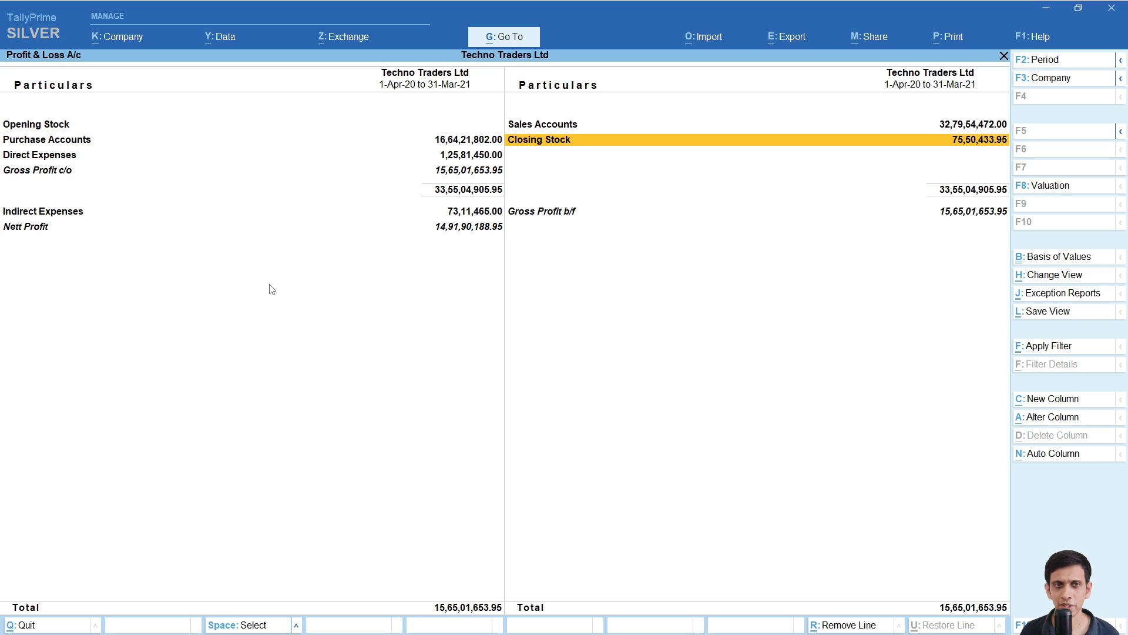
key(Up)
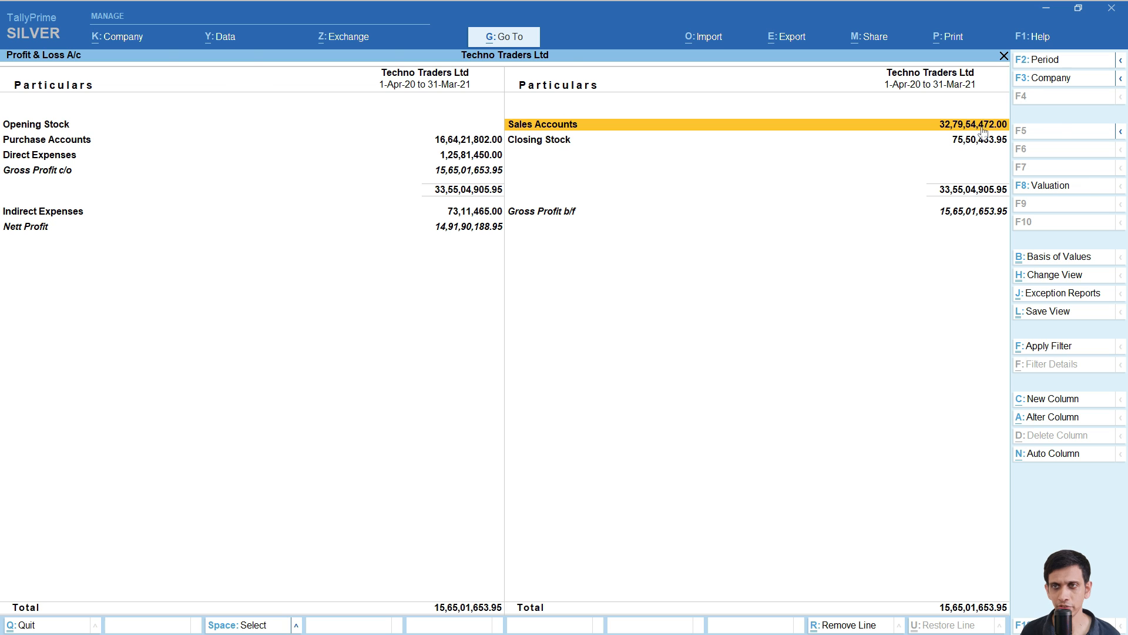
key(alt+Tab)
click(216, 335)
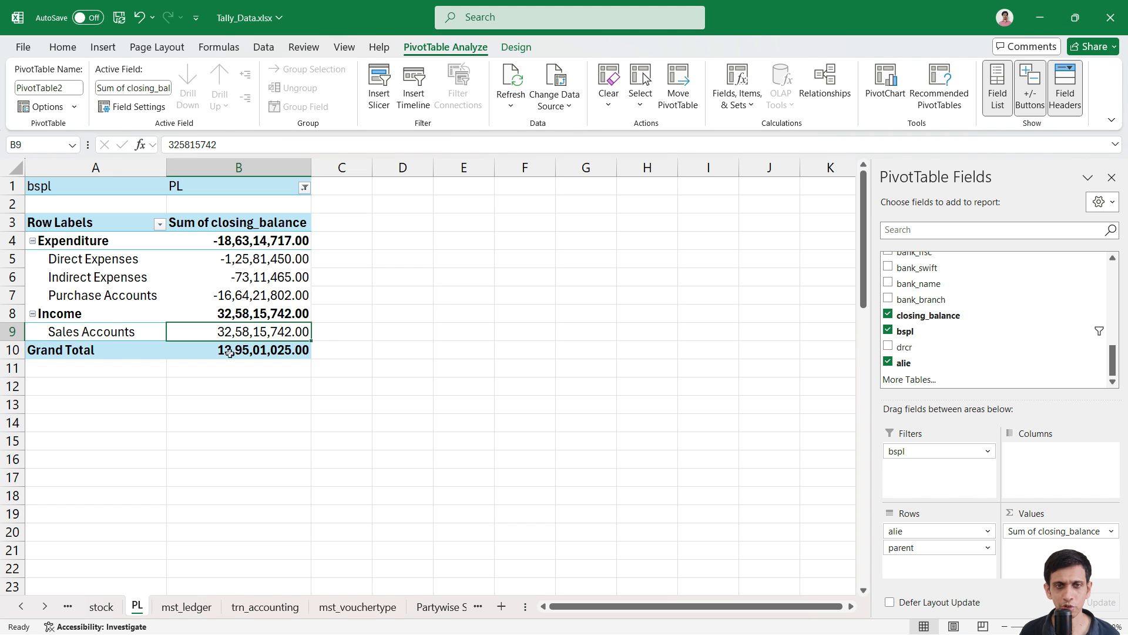
key(alt+Tab)
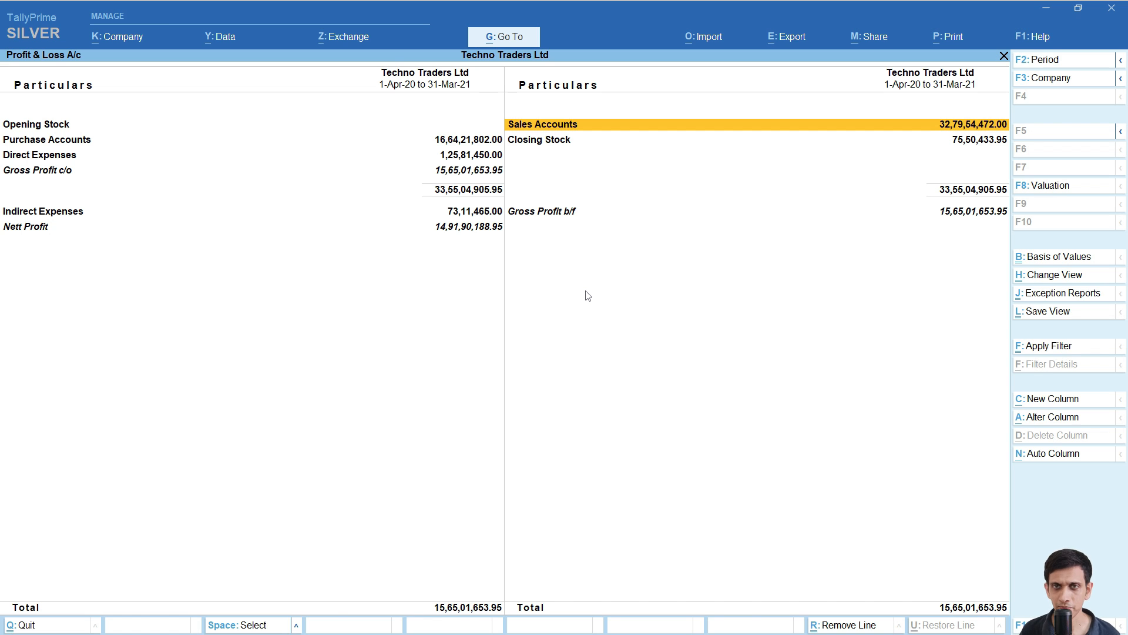
key(Return)
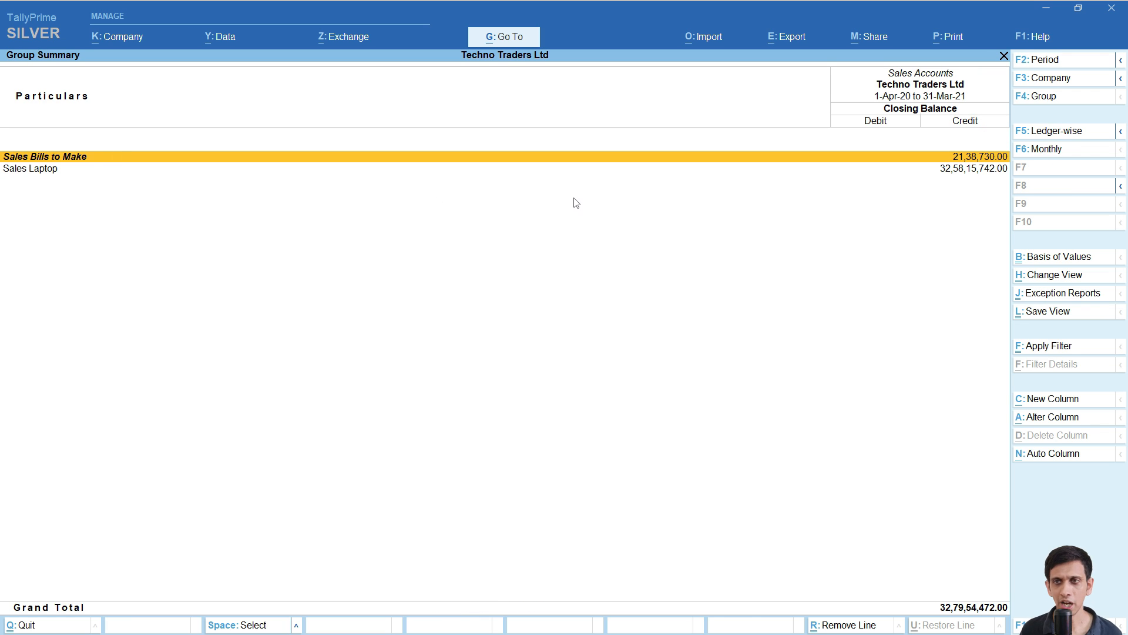
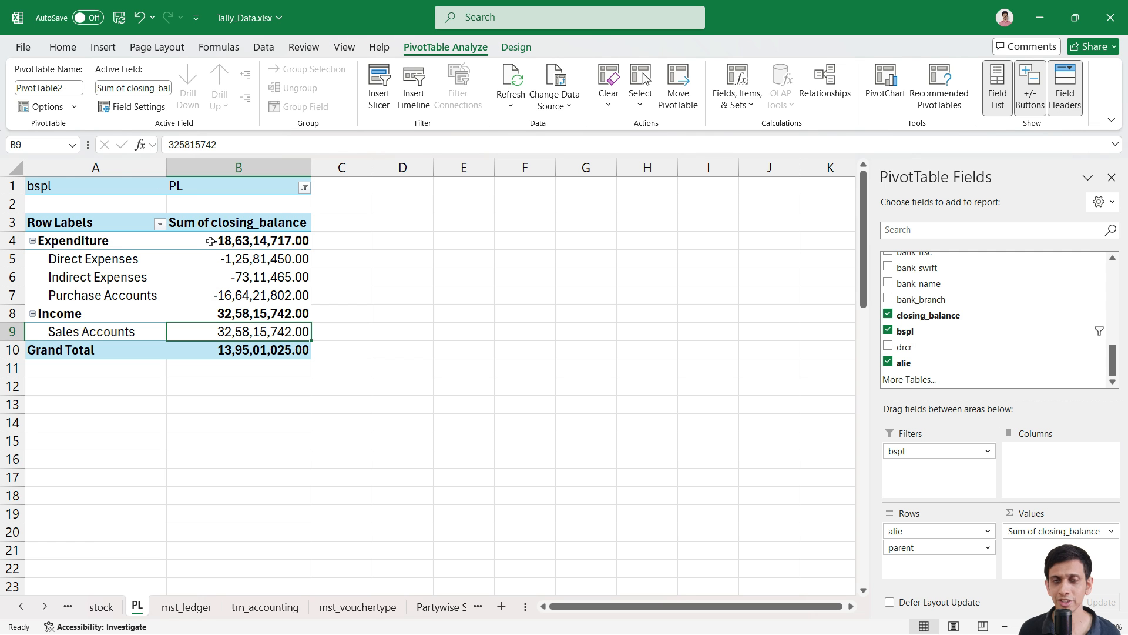
Step: Return to TallyPrime's Profit & Loss account and compare its purchase, direct expense and indirect expense figures with the Excel PivotTable
mouse_move(210, 241)
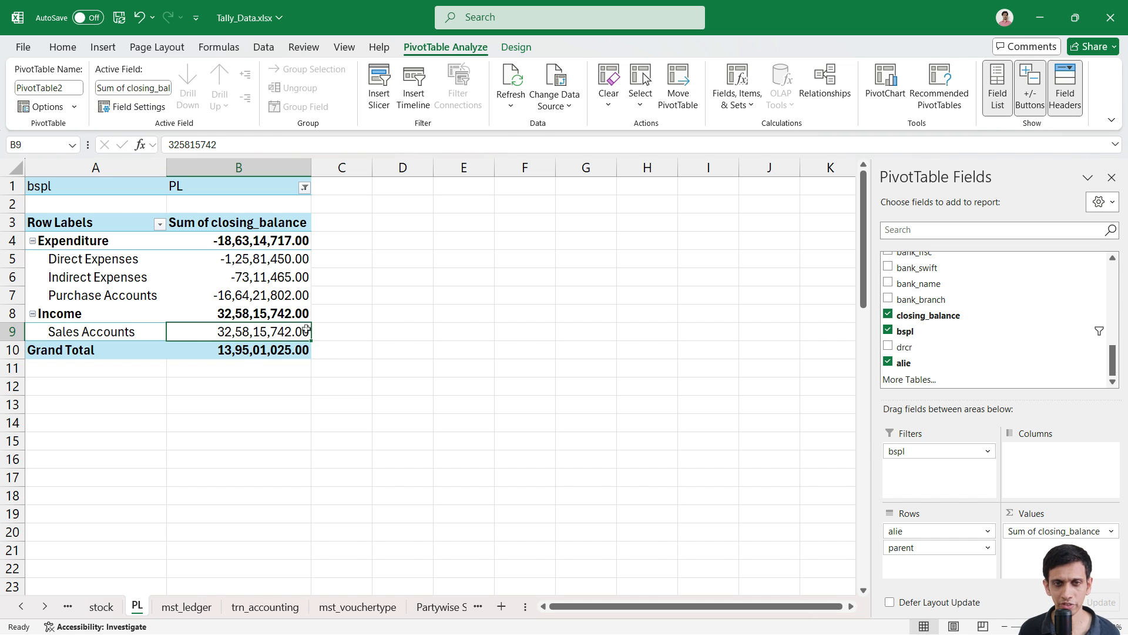
key(alt+Tab)
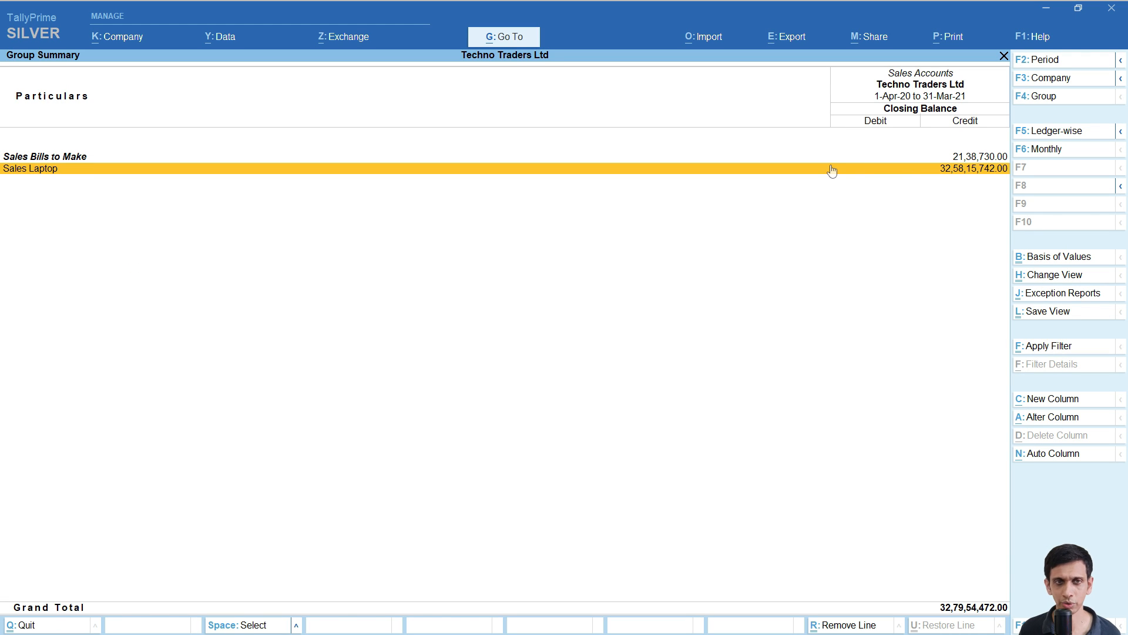
key(Escape)
key(Left)
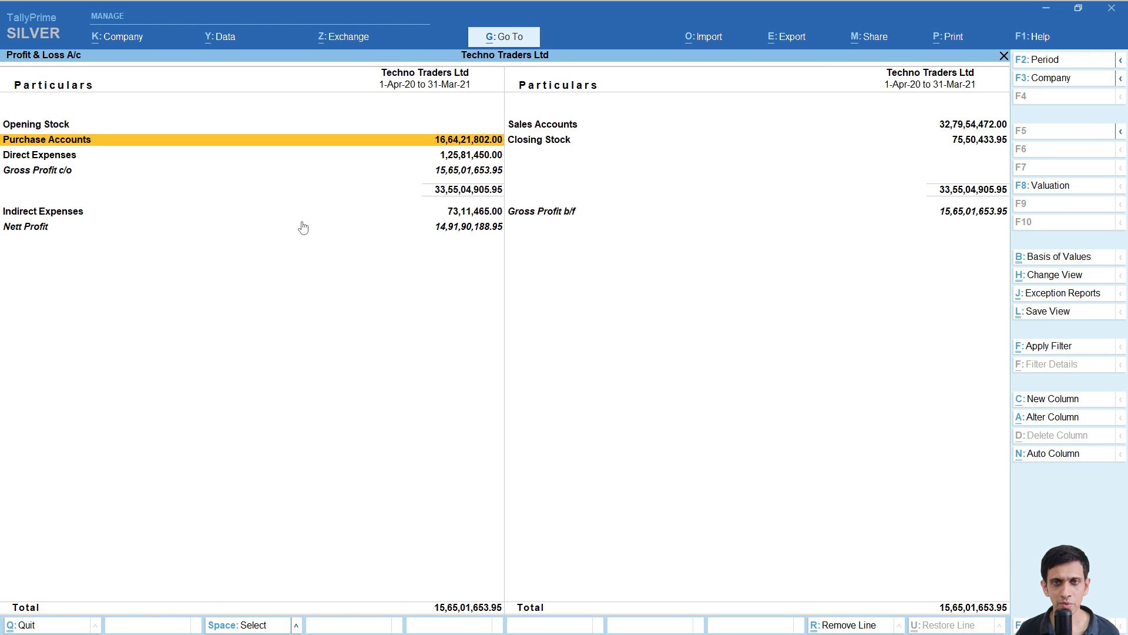
key(Down)
key(Up)
key(alt+Tab)
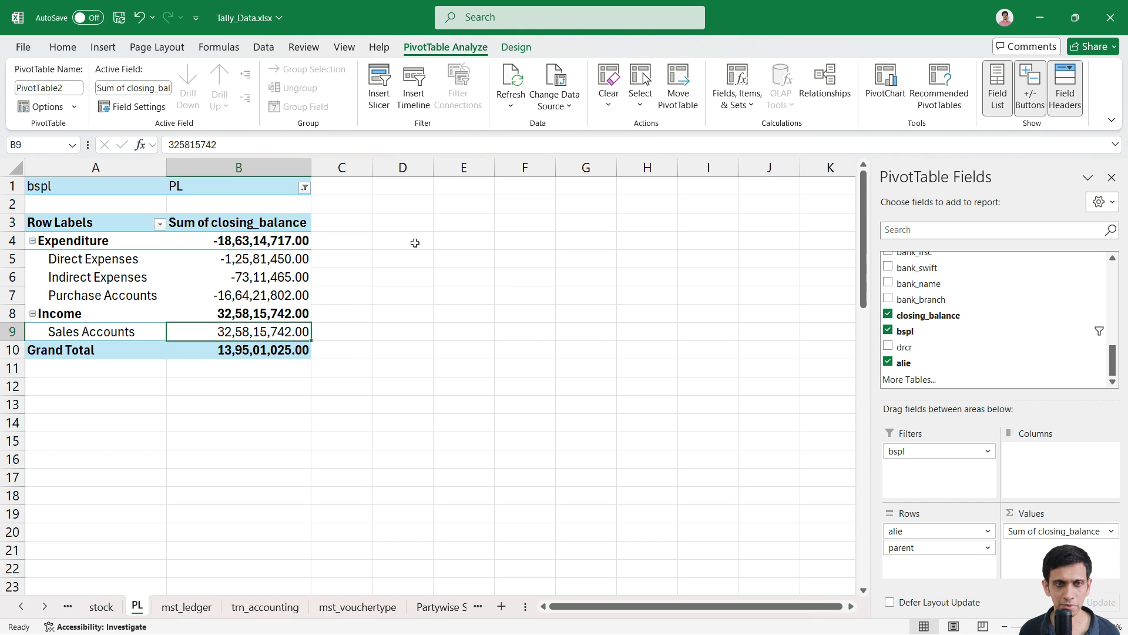
click(250, 262)
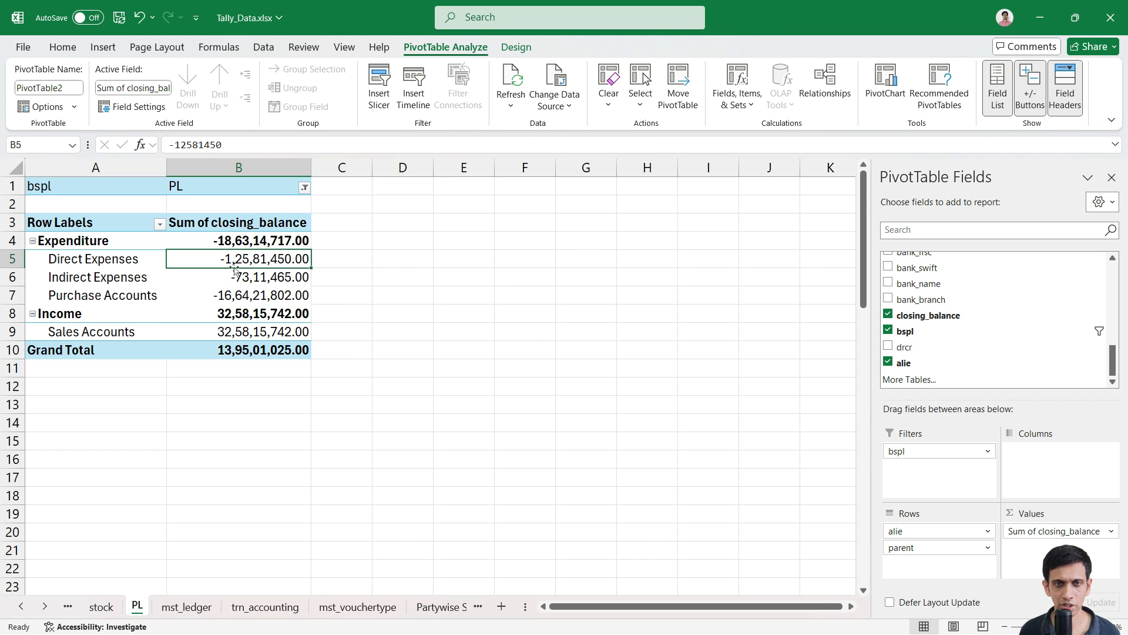
key(alt+Tab)
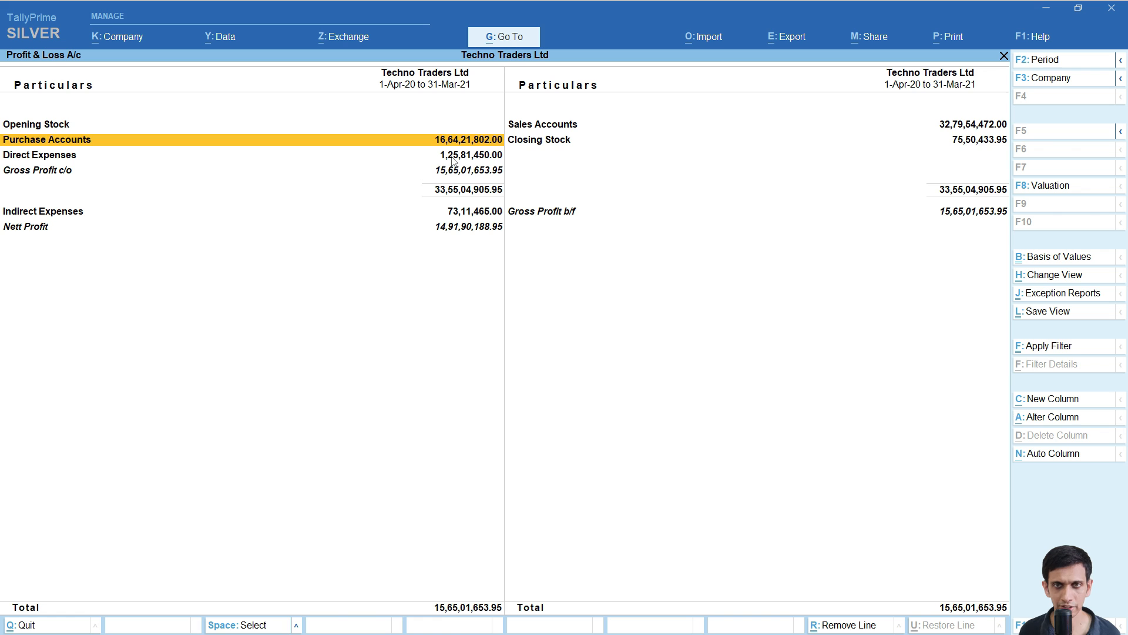
click(464, 156)
key(Up)
click(454, 229)
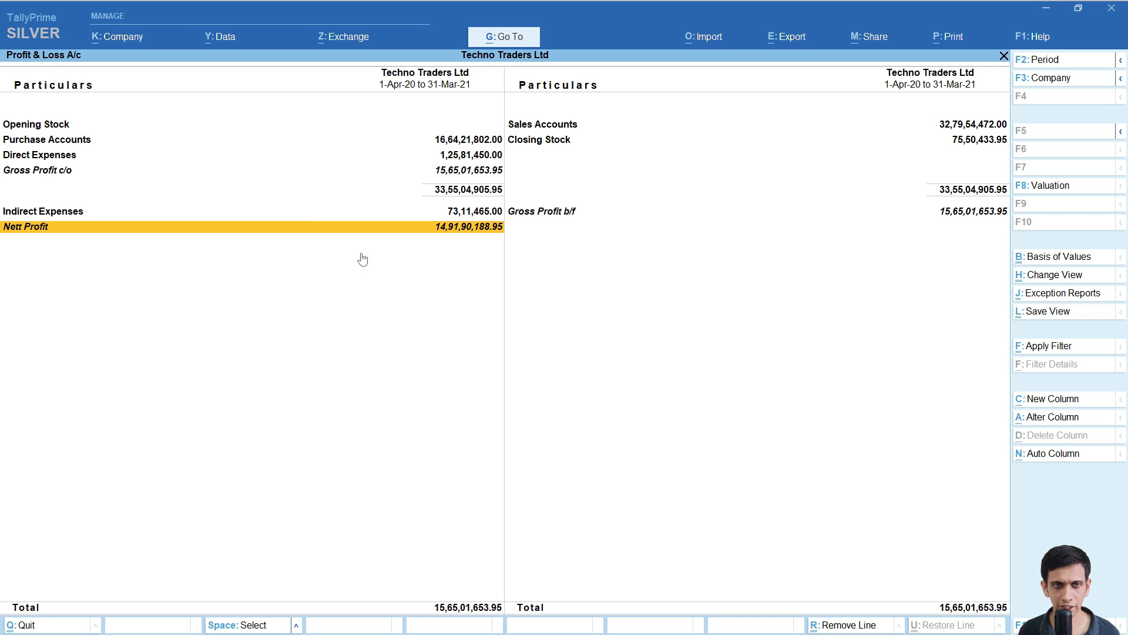
click(459, 217)
key(alt+Tab)
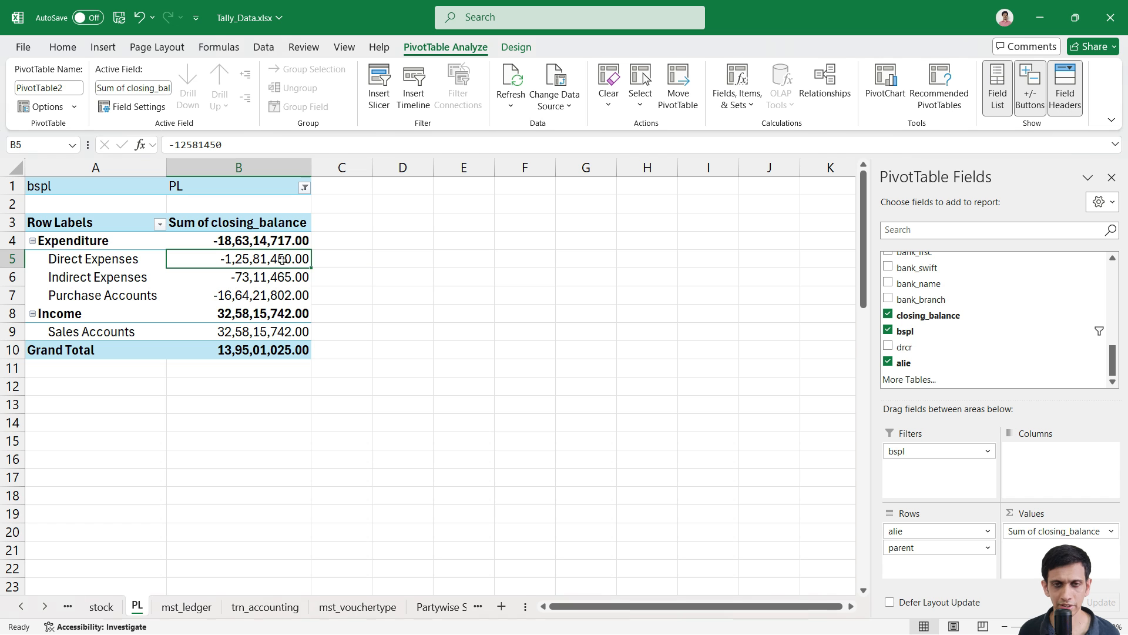
click(259, 278)
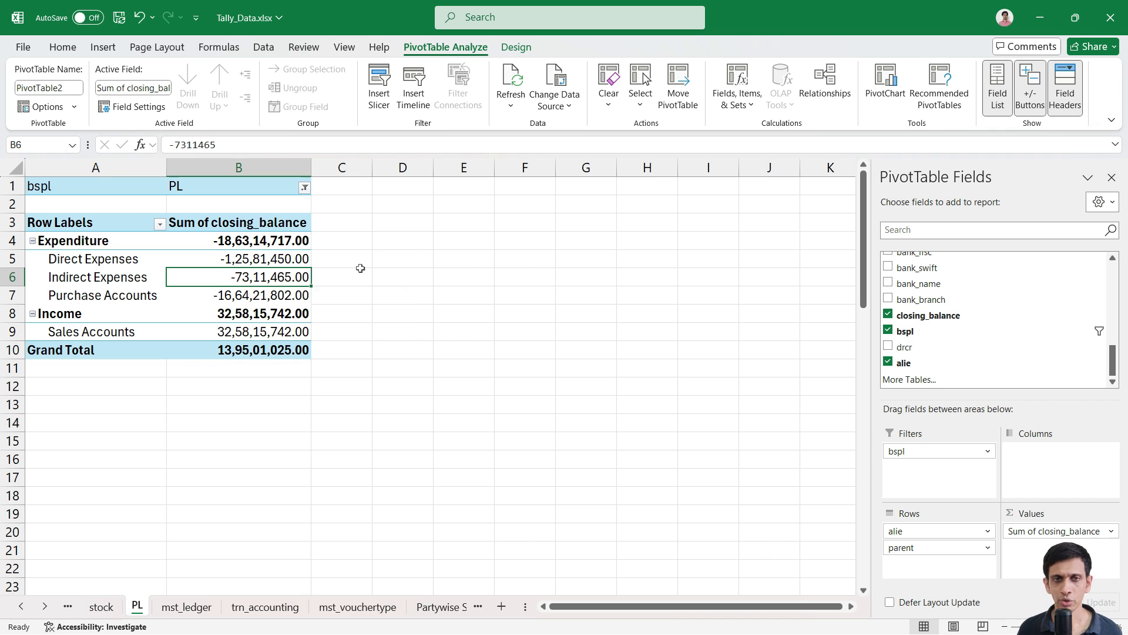
key(alt+Tab)
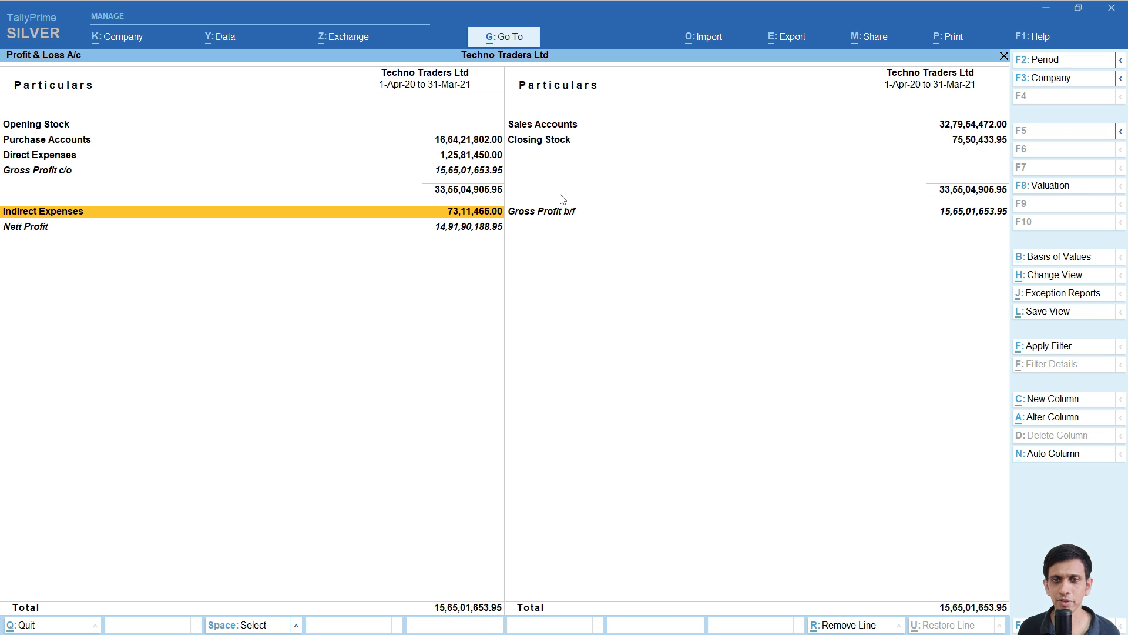
Step: Switch back to Excel, insert a new worksheet before the stock sheet and rename it Ratio
key(alt+Tab)
click(101, 608)
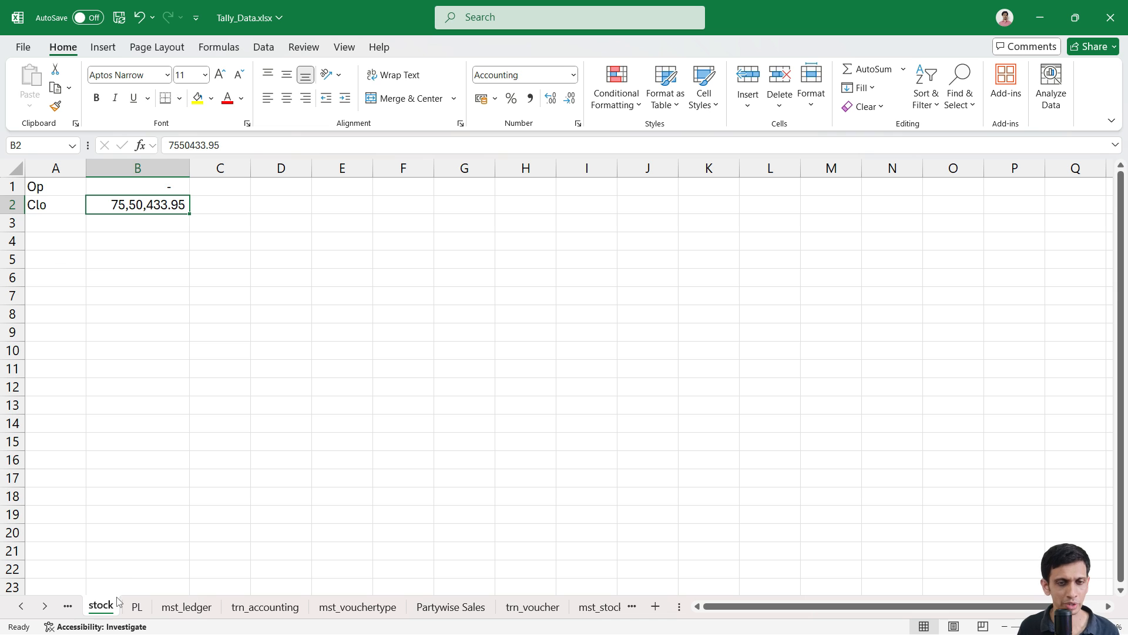
right_click(103, 608)
click(143, 357)
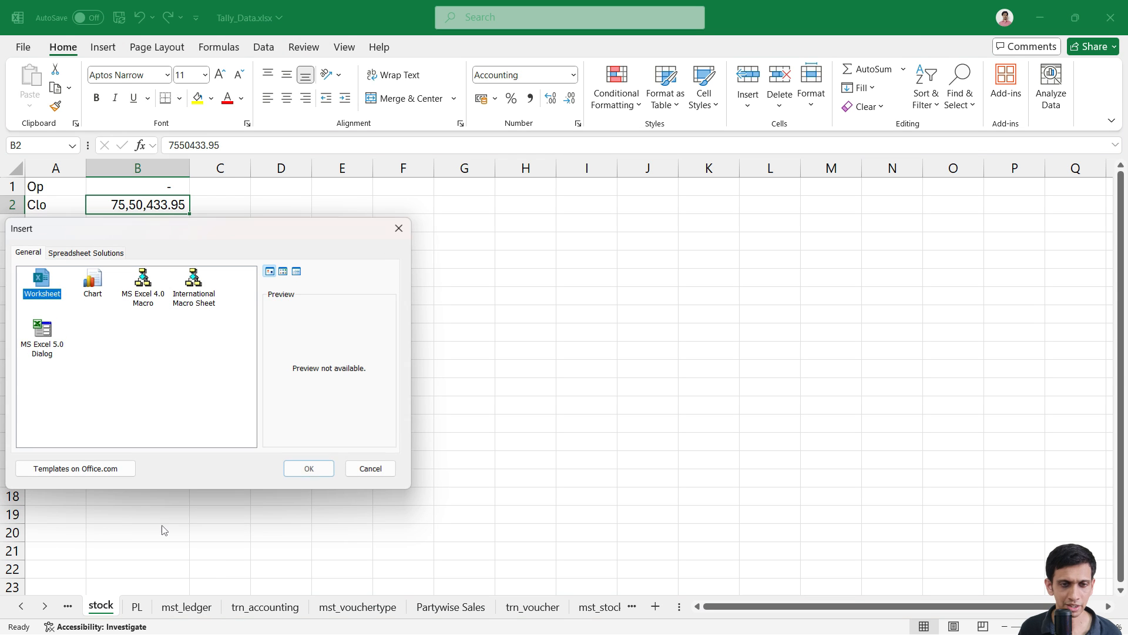
double_click(40, 296)
double_click(105, 605)
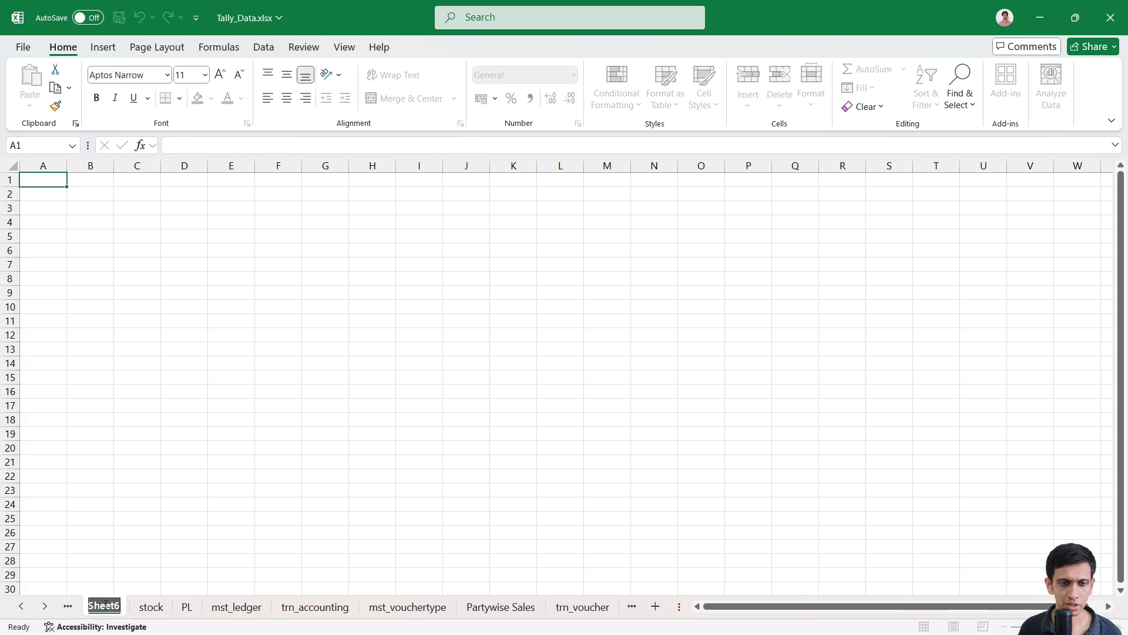
text(Ratio)
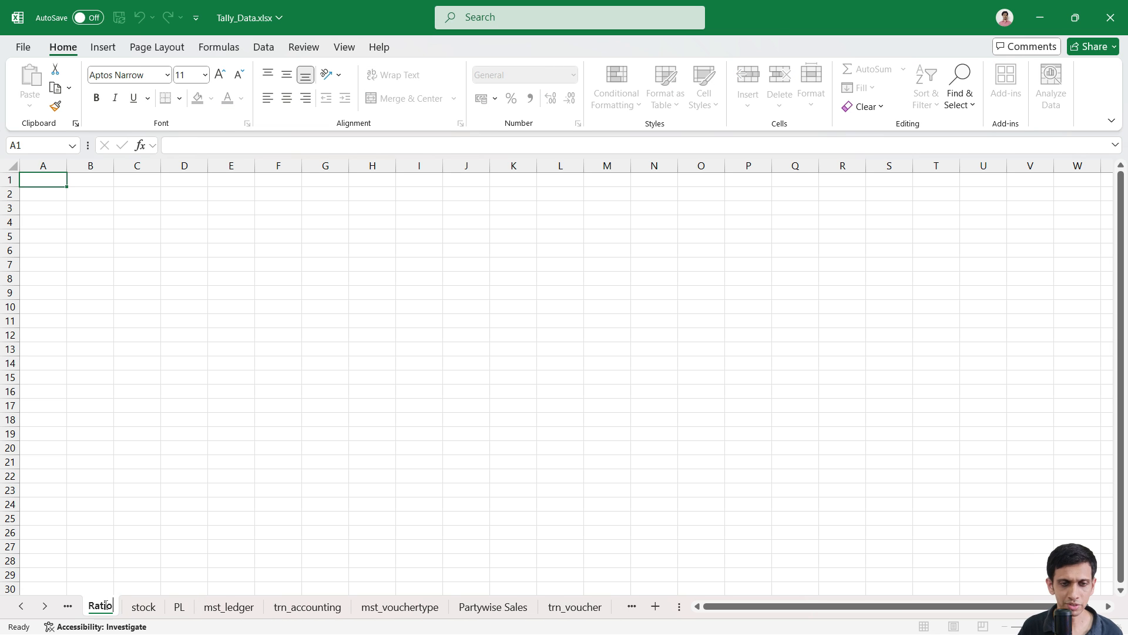
key(Return)
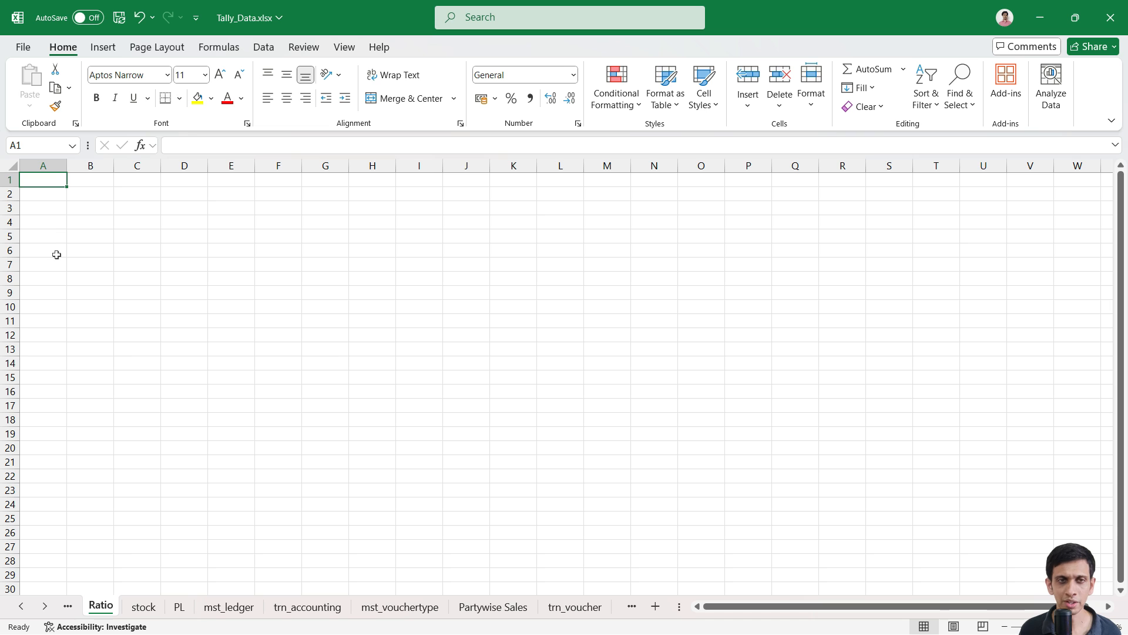
Step: Widen column A on the Ratio sheet and enter the label Net Profit in cell A2
scroll(56, 255, up, 2)
drag(86, 170, 144, 174)
click(105, 205)
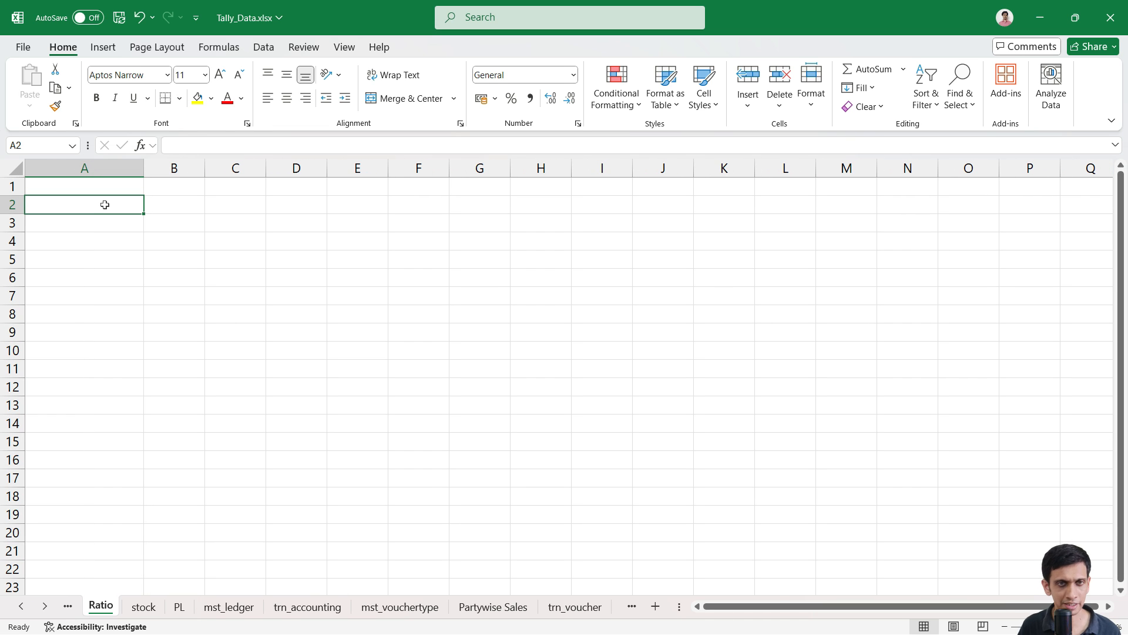
text(Net Profit)
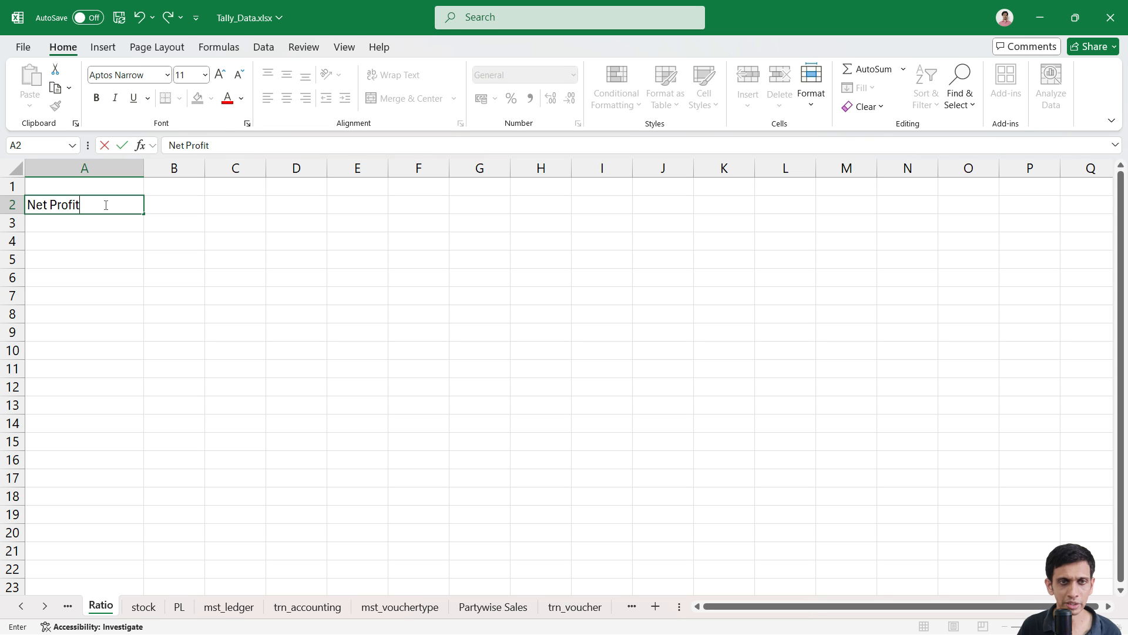
key(Tab)
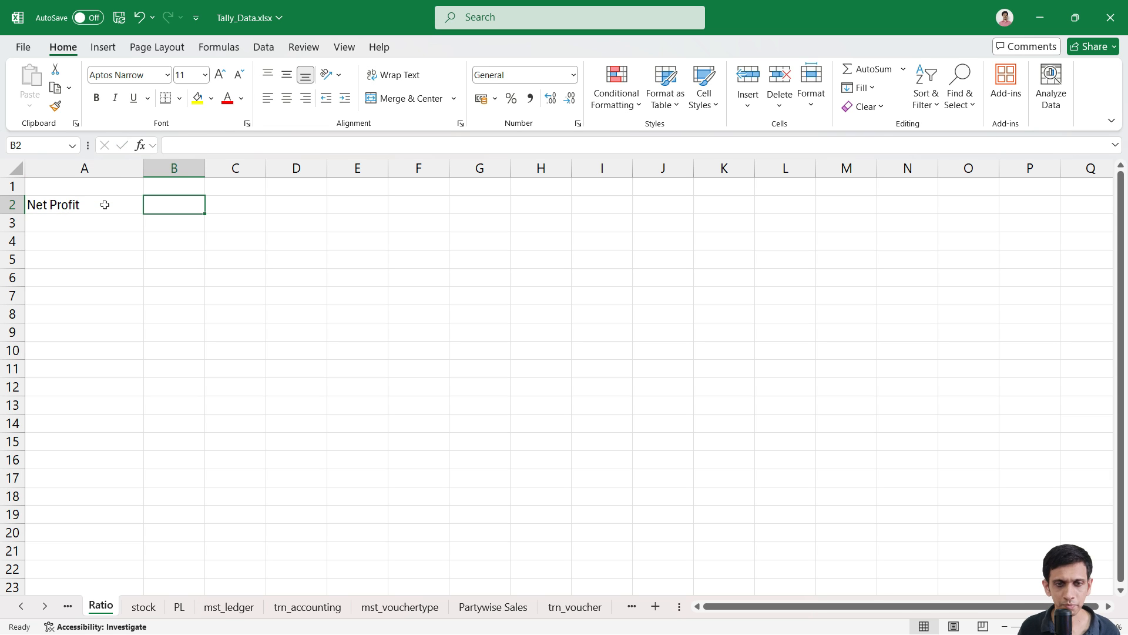
text(\)
key(Escape)
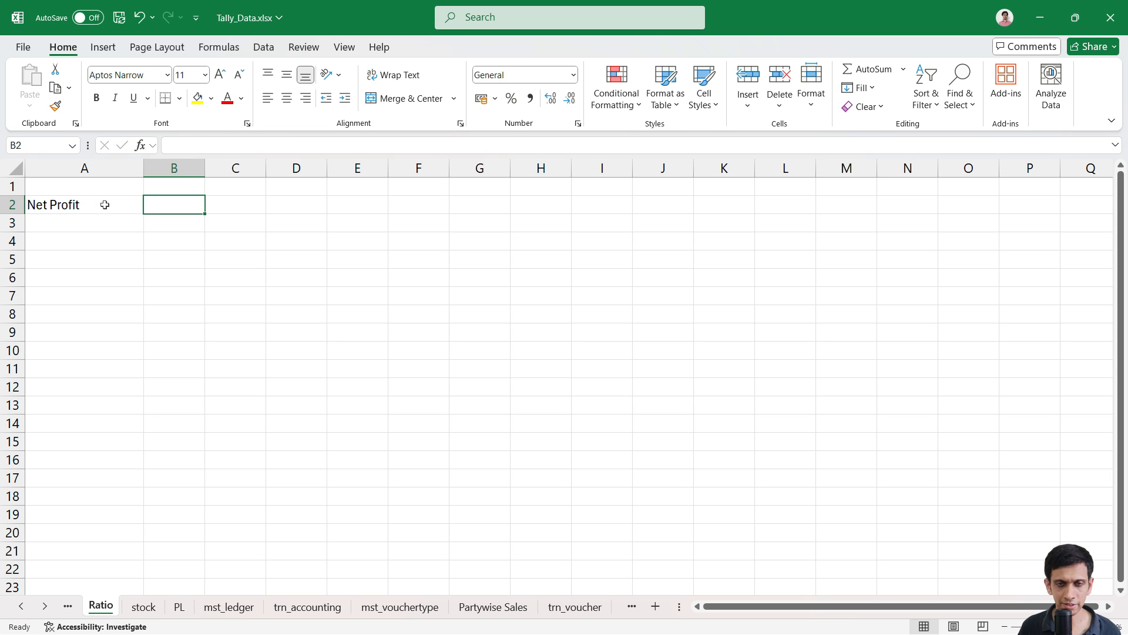
Step: In B2 of the Ratio sheet, calculate net profit as the PL PivotTable's grand total plus closing stock (stock!B2) minus opening stock (stock!B1)
text(=)
key(Escape)
text(=)
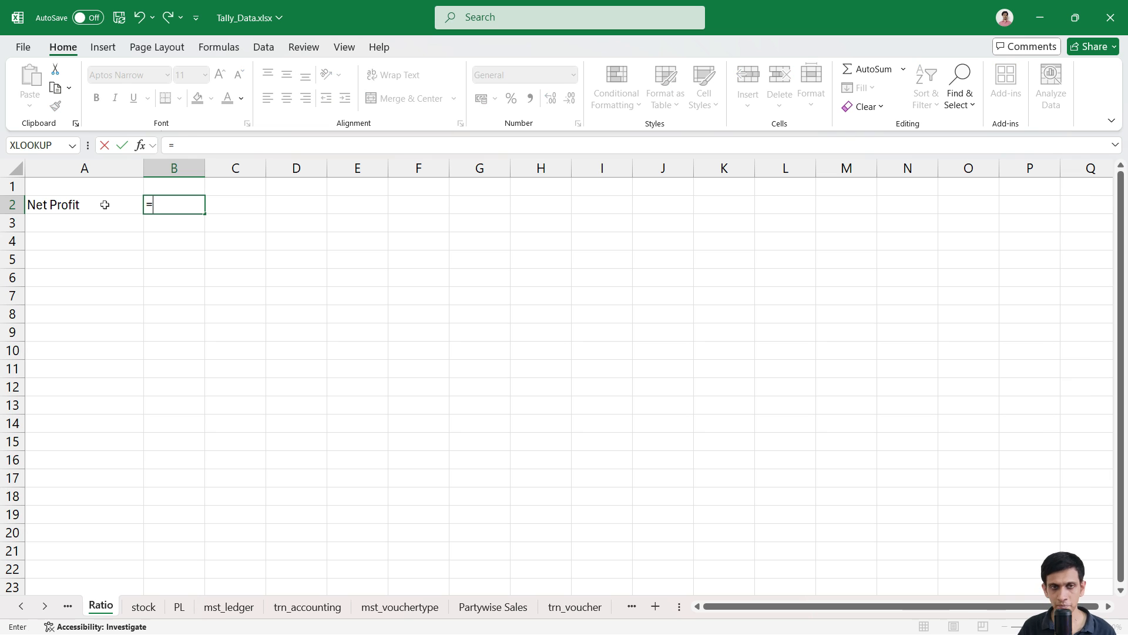
click(179, 607)
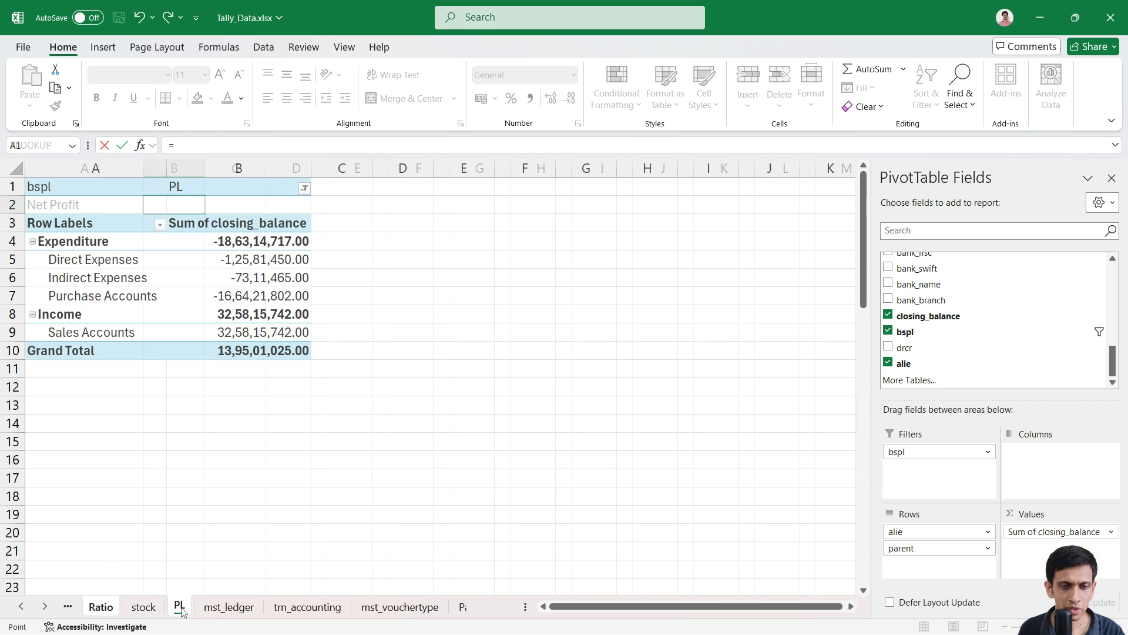
click(253, 353)
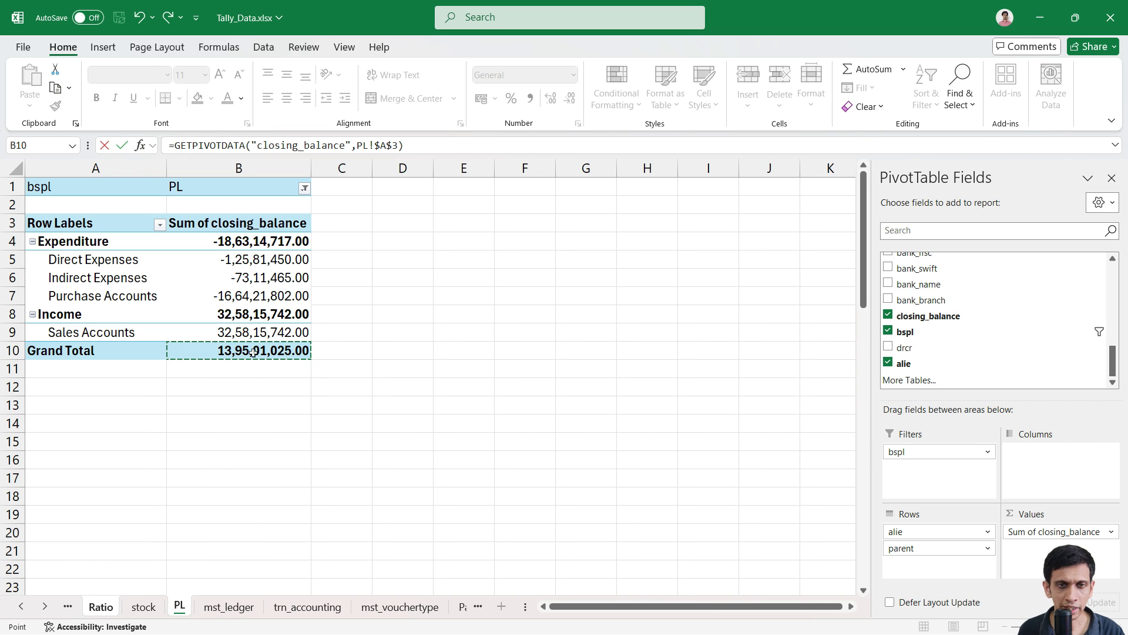
text(+)
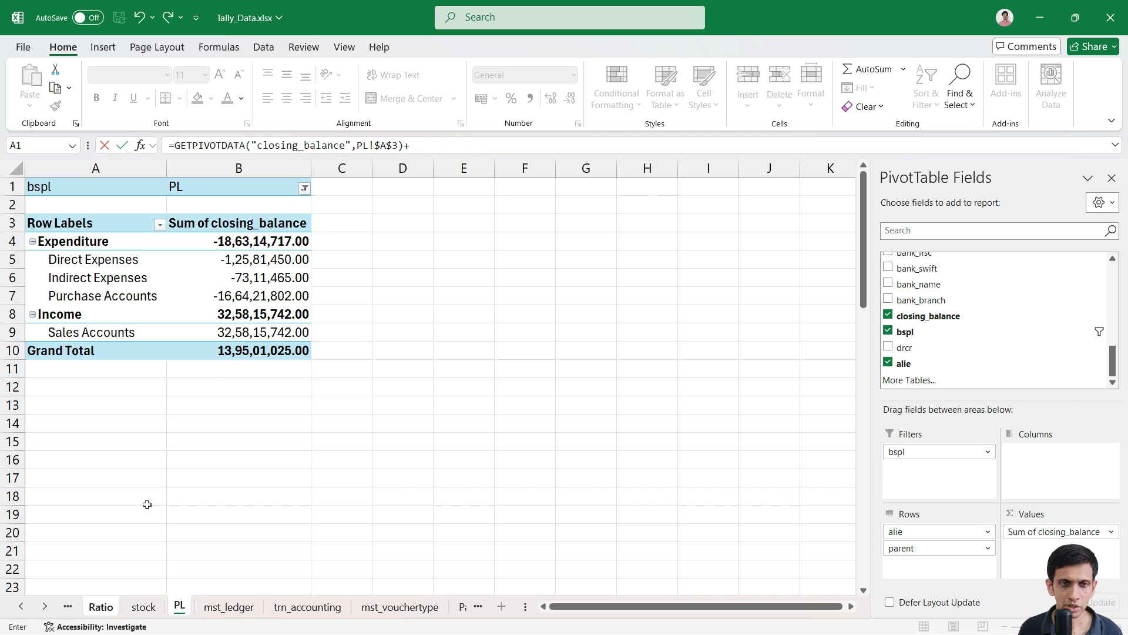
click(144, 607)
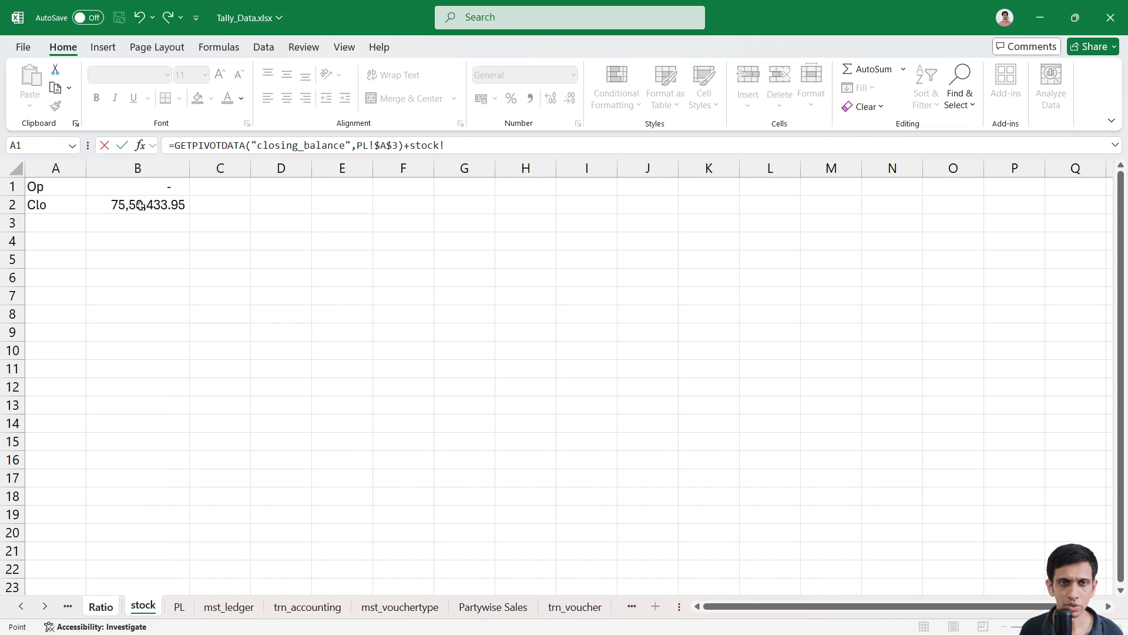
click(140, 205)
text(-)
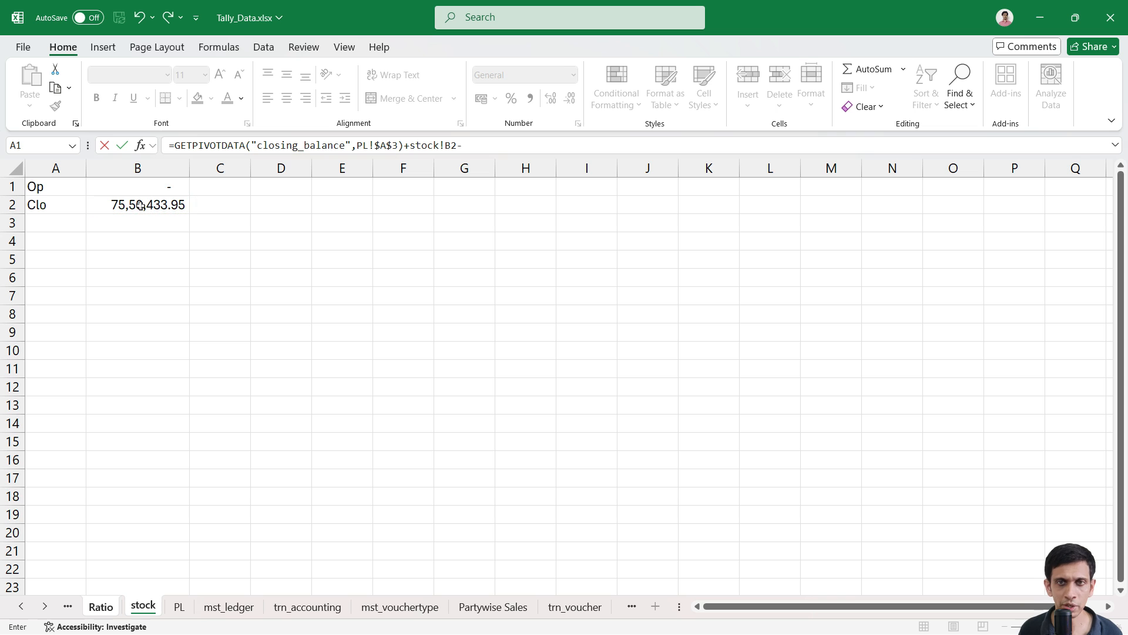
click(143, 188)
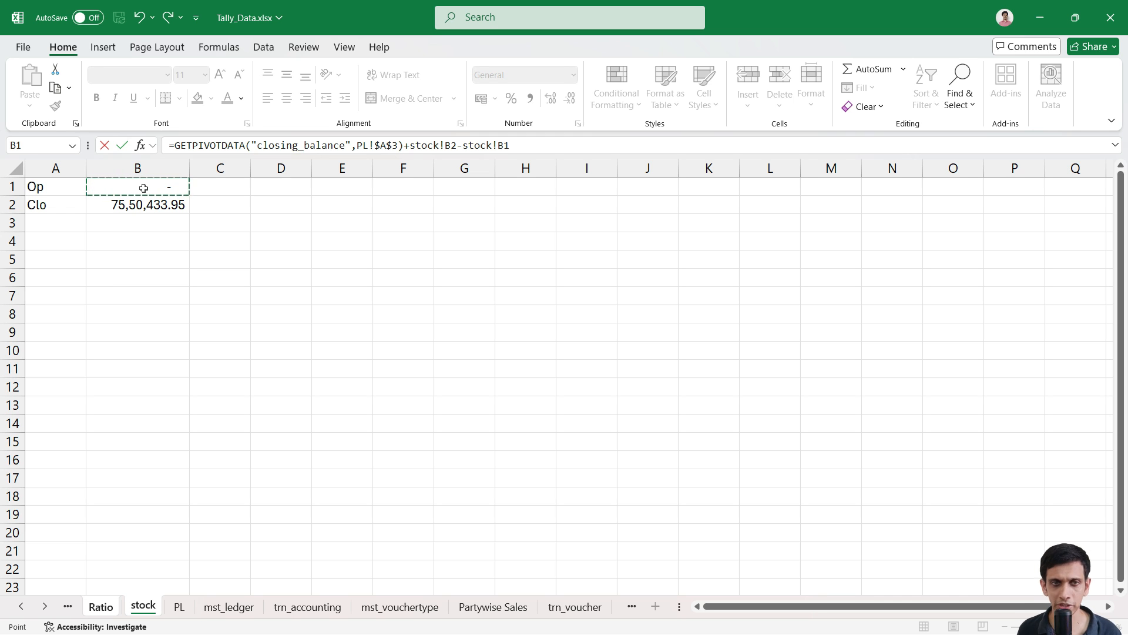
key(Return)
key(Up)
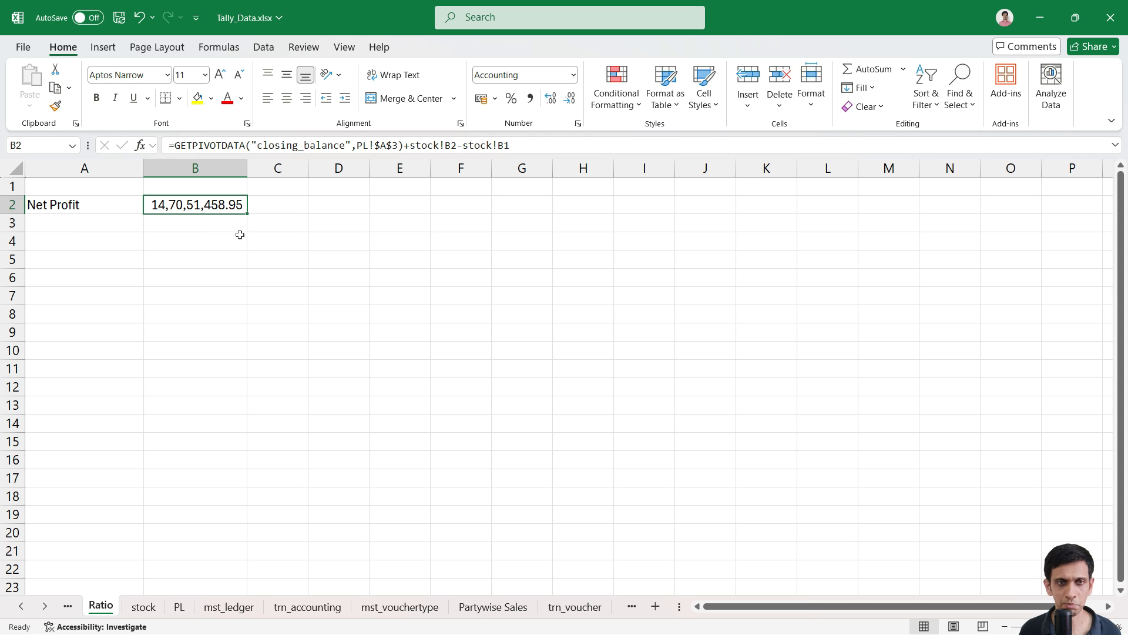
Step: Switch to TallyPrime, examine the Sales Accounts group summary, and return to the Profit & Loss account to check the Nett Profit line
key(alt+Tab)
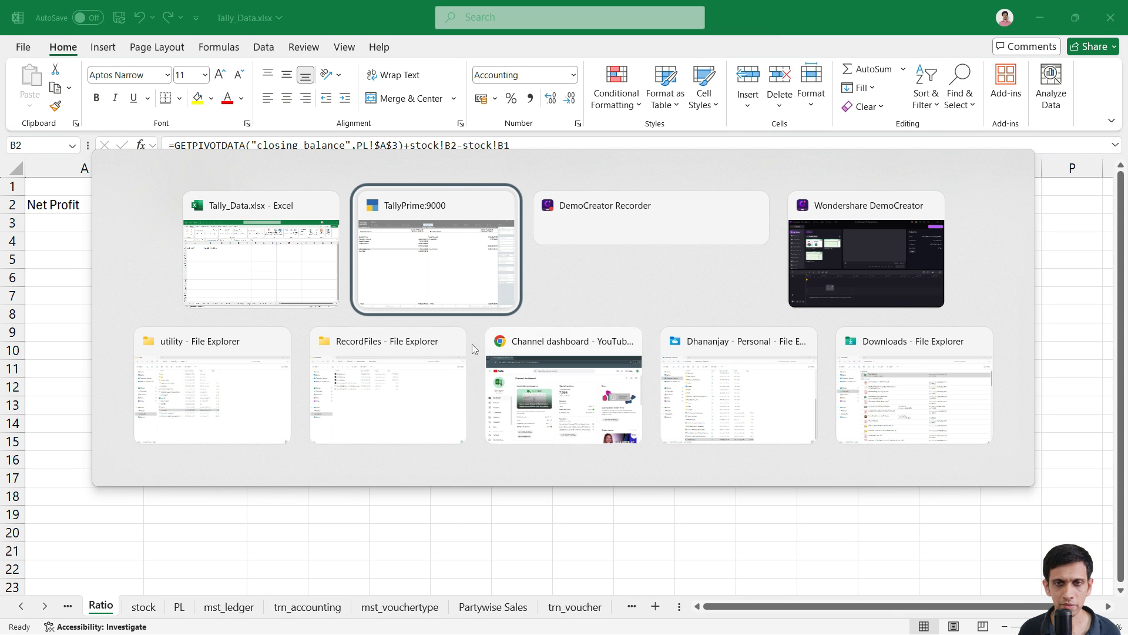
click(412, 289)
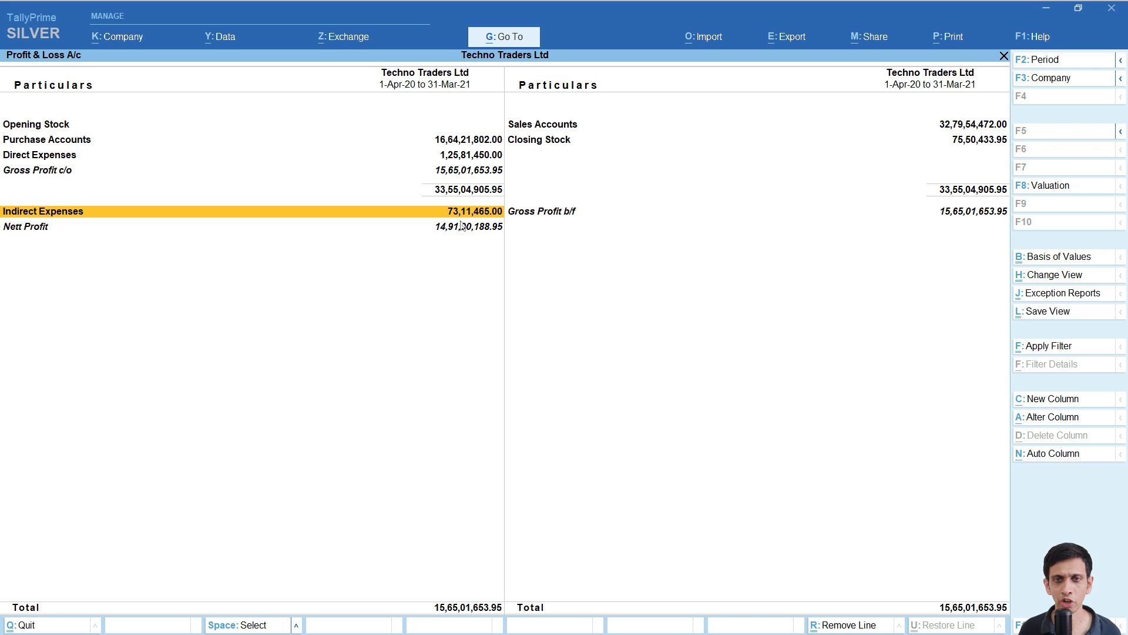
click(575, 130)
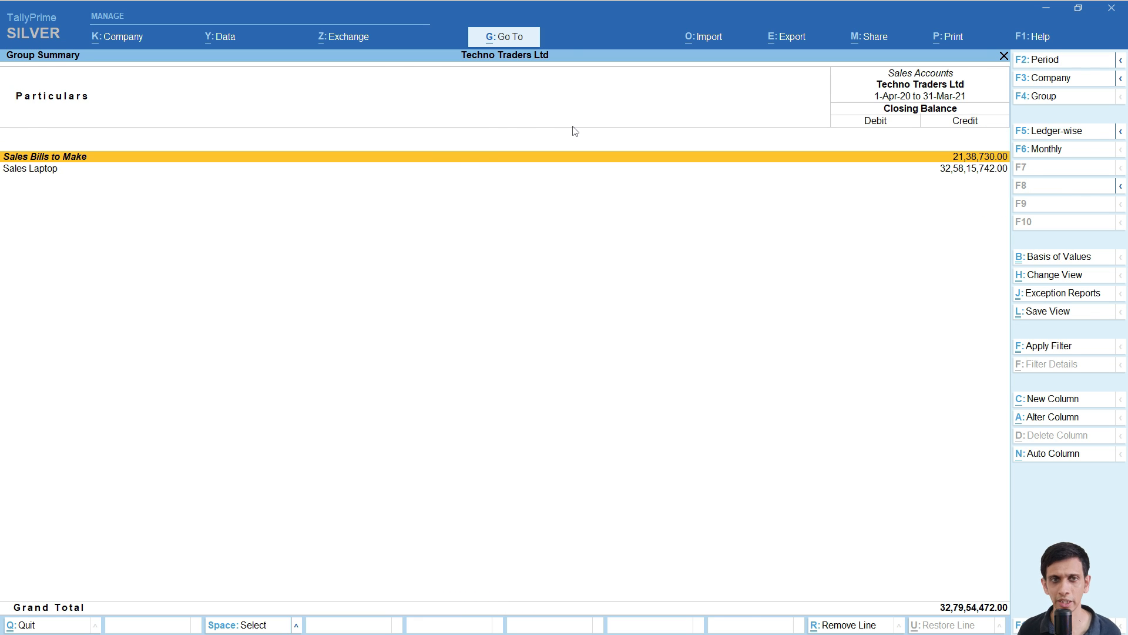
key(Escape)
key(Left)
key(Down)
key(Down)
key(Down)
key(Down)
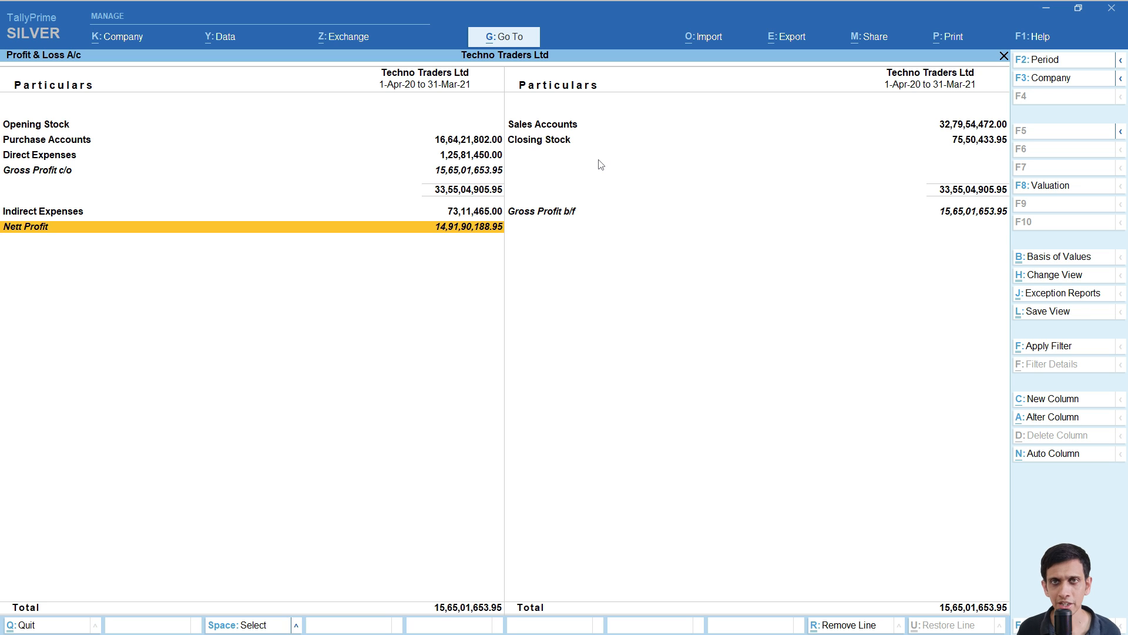
Step: Switch back to Excel and review the Net Profit row on the Ratio sheet against the TallyPrime figure
key(alt+Tab)
click(161, 241)
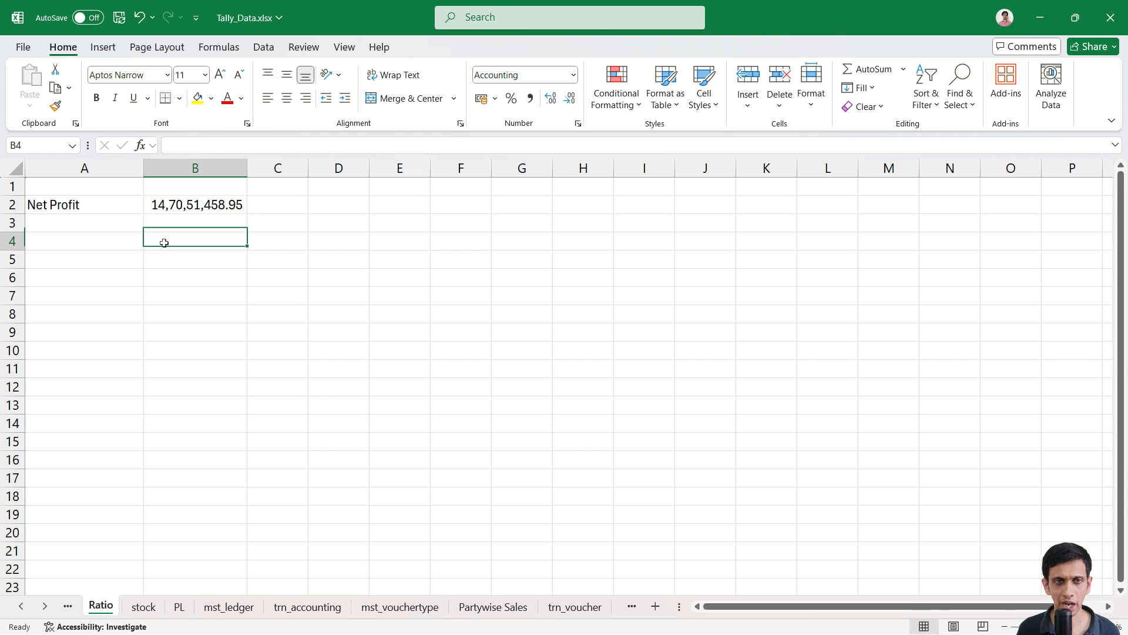
click(90, 211)
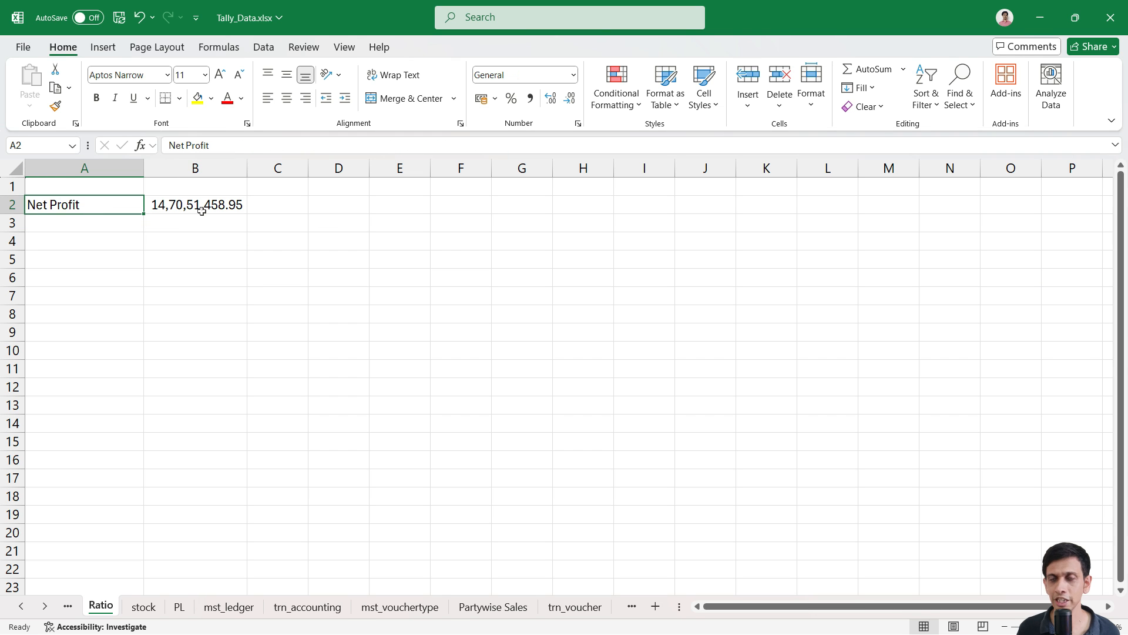
click(76, 241)
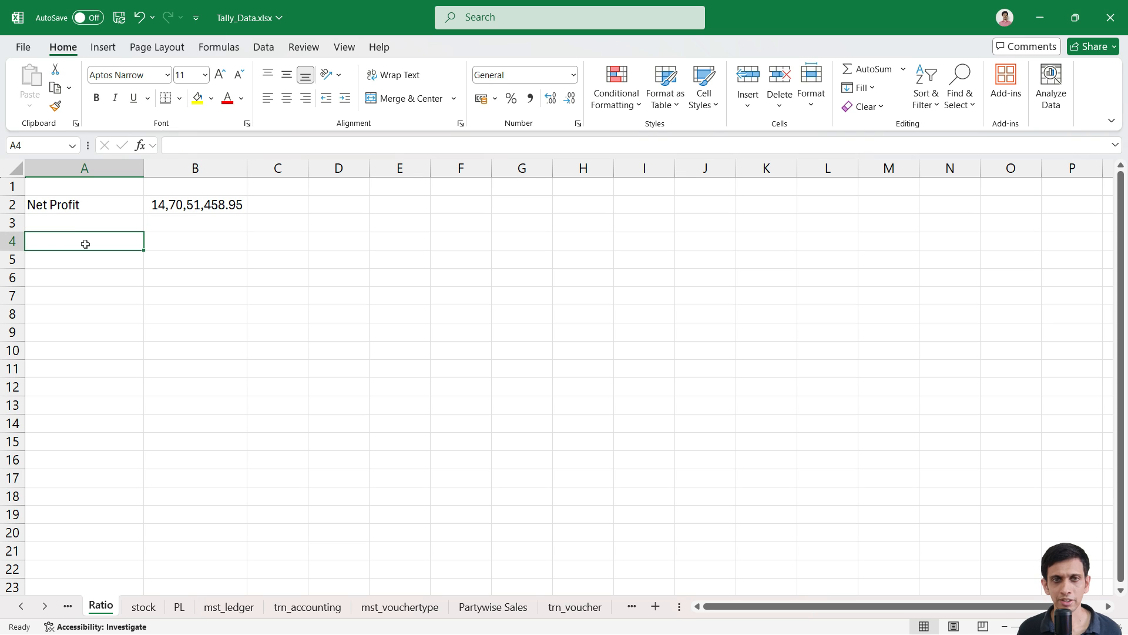
key(Up)
key(Up)
key(Up)
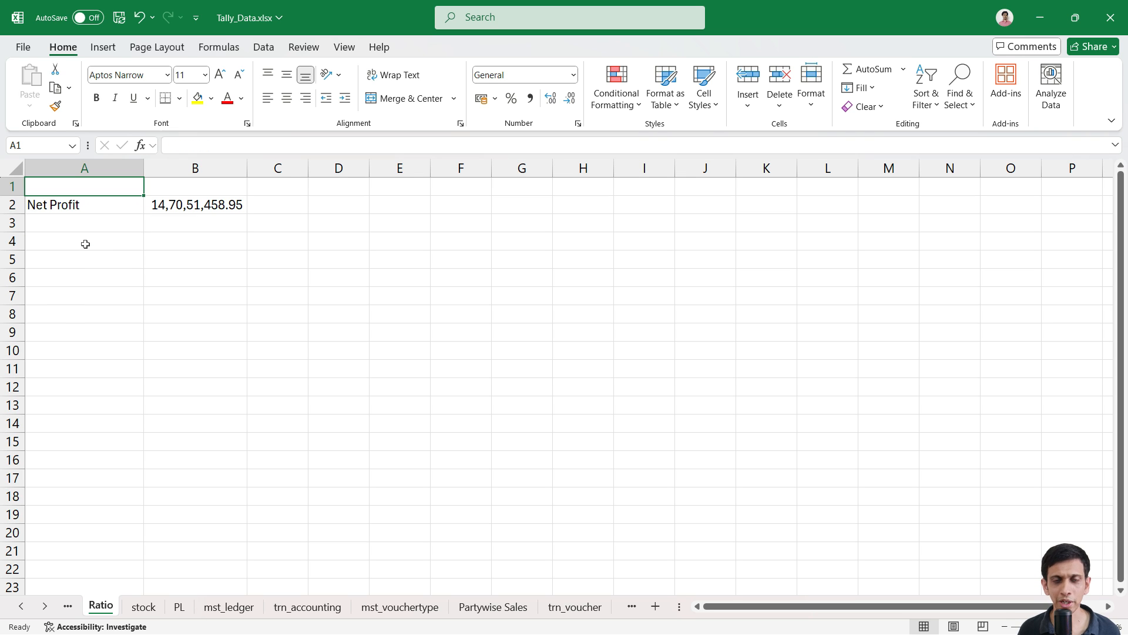
Step: Switch to TallyPrime and examine the closing stock, sales, purchase and direct expense lines of the Profit & Loss account
key(alt+Tab)
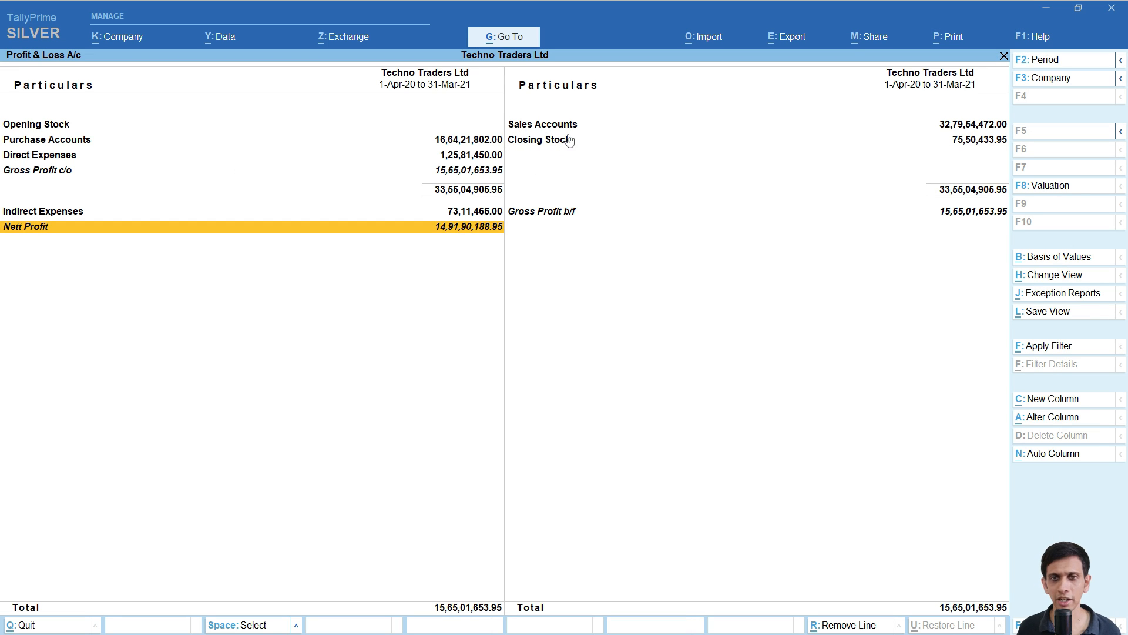
click(539, 146)
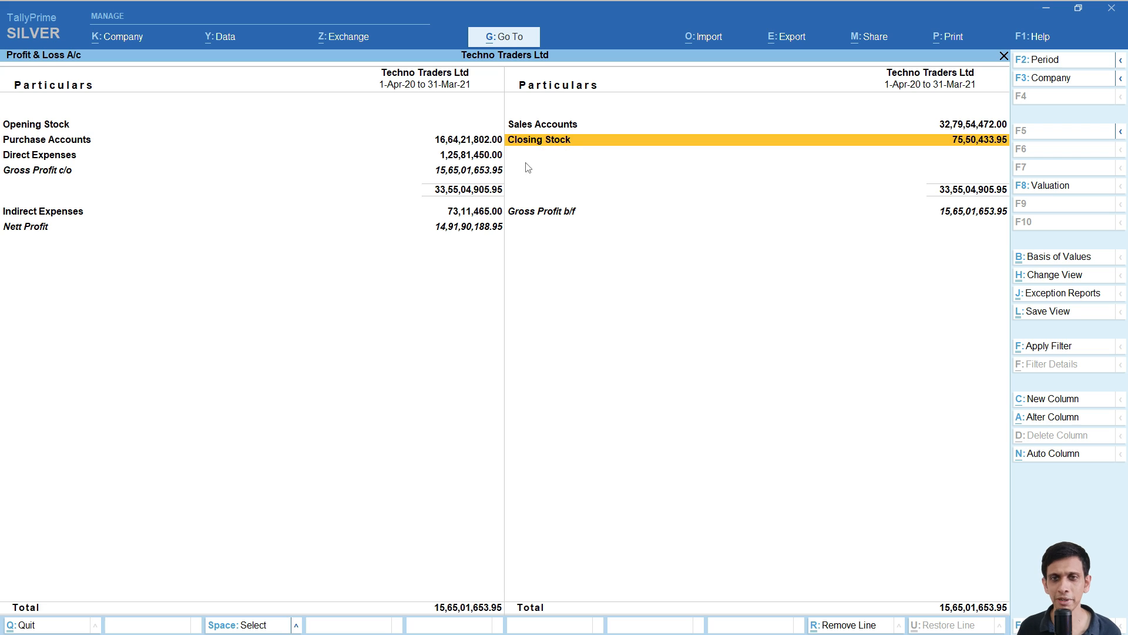
click(552, 126)
click(65, 145)
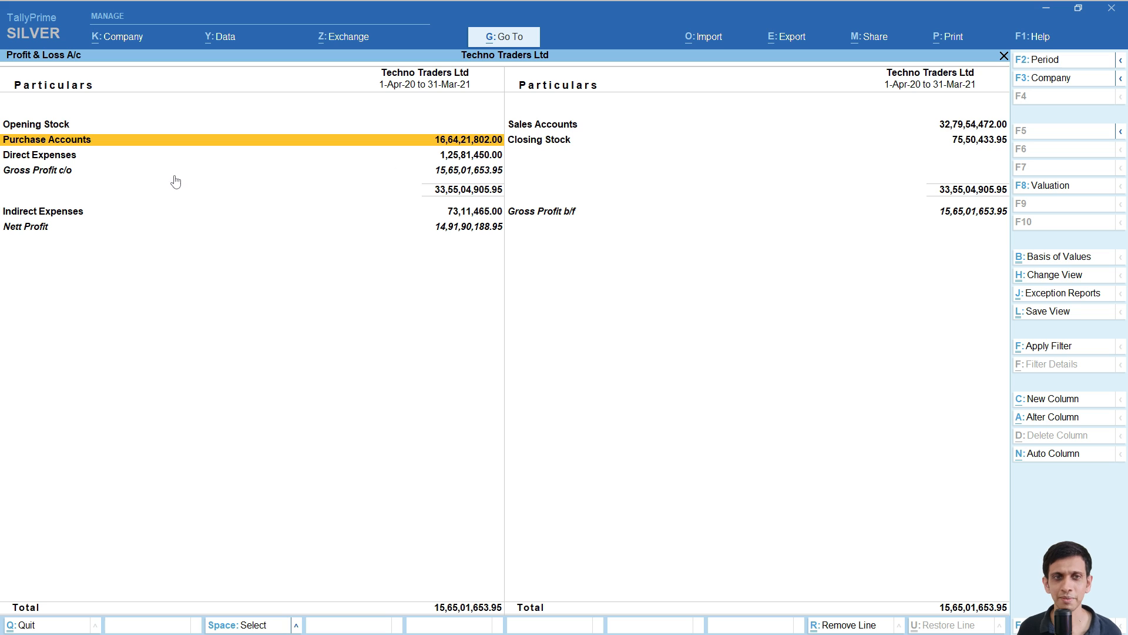
click(94, 158)
click(562, 129)
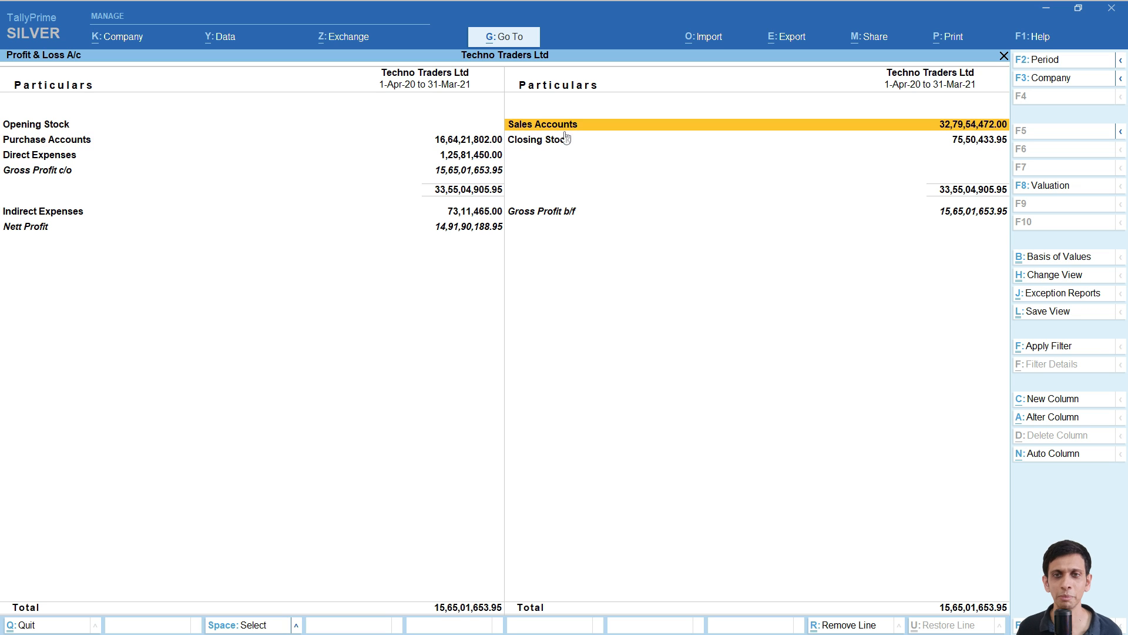
Step: Return to Excel, inspect the Net Profit formula in B2, and recheck it against TallyPrime's Profit & Loss account
key(alt+Tab)
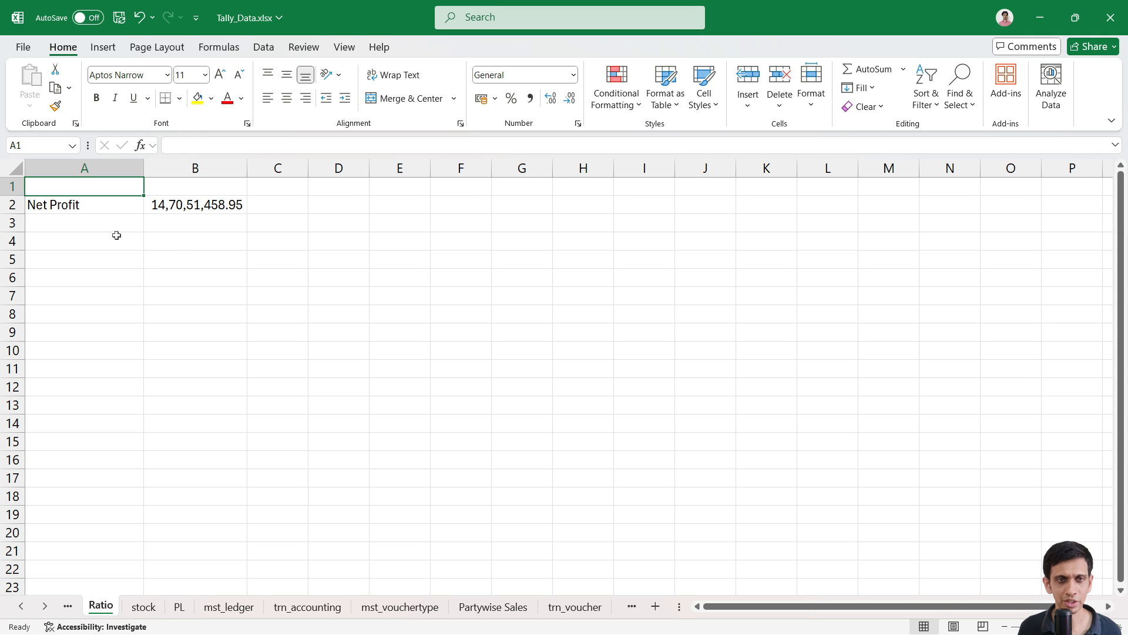
click(90, 203)
click(169, 210)
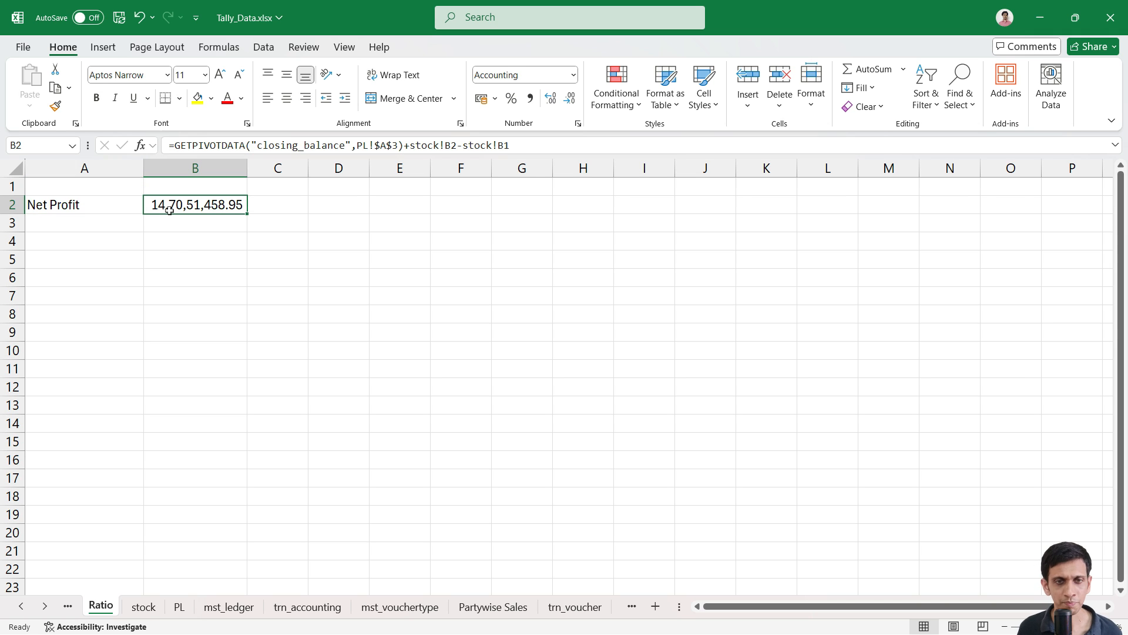
click(85, 240)
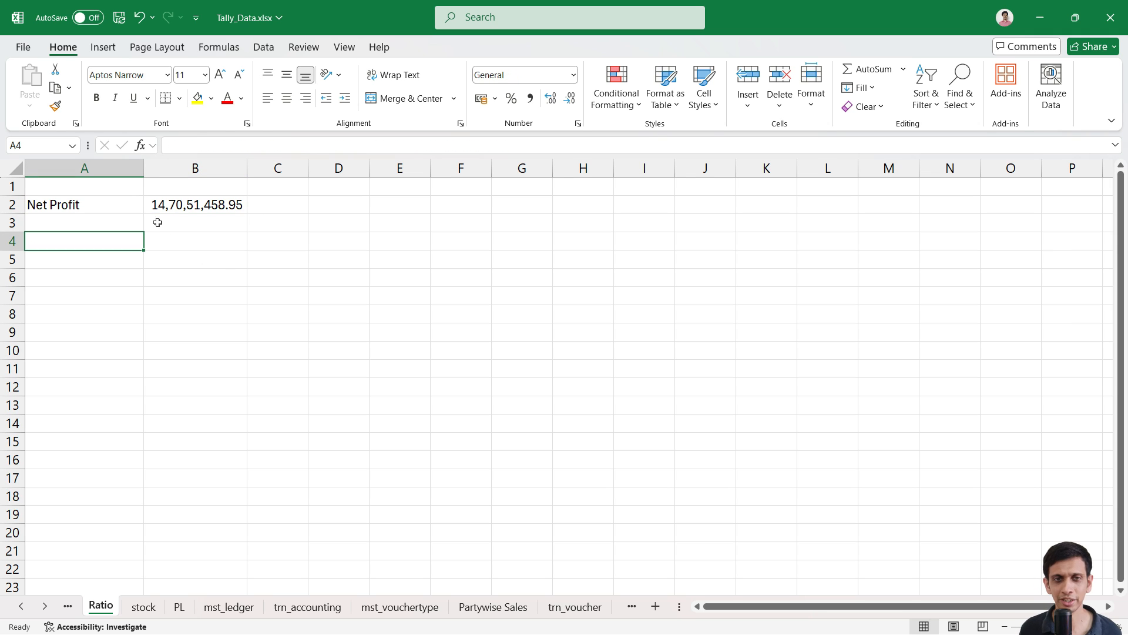
click(73, 190)
key(alt+Tab)
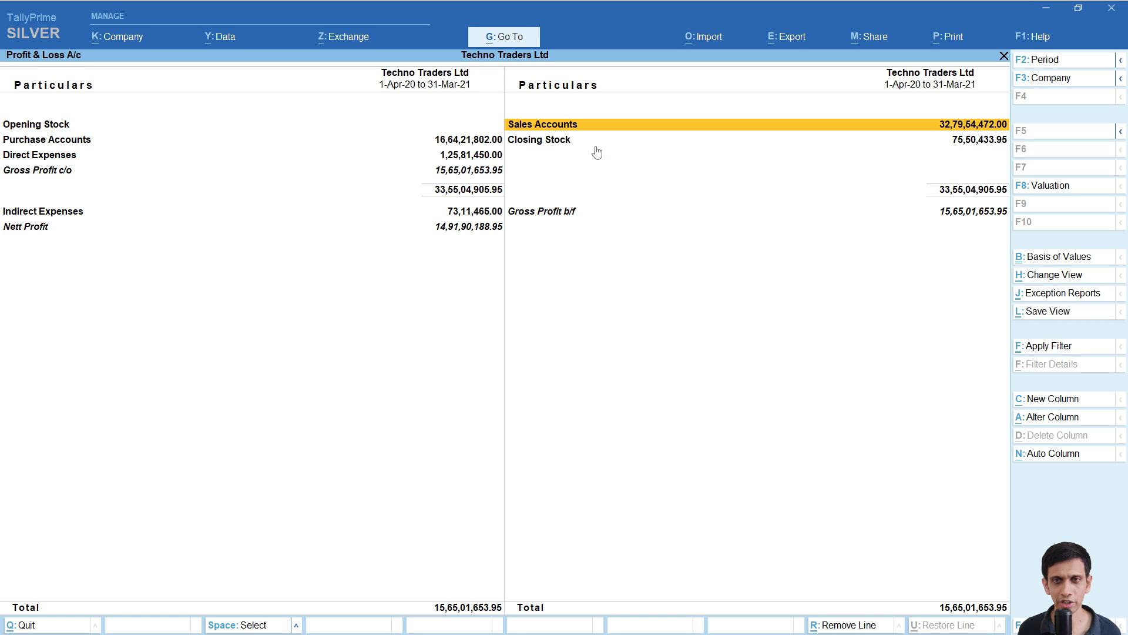
key(alt+Tab)
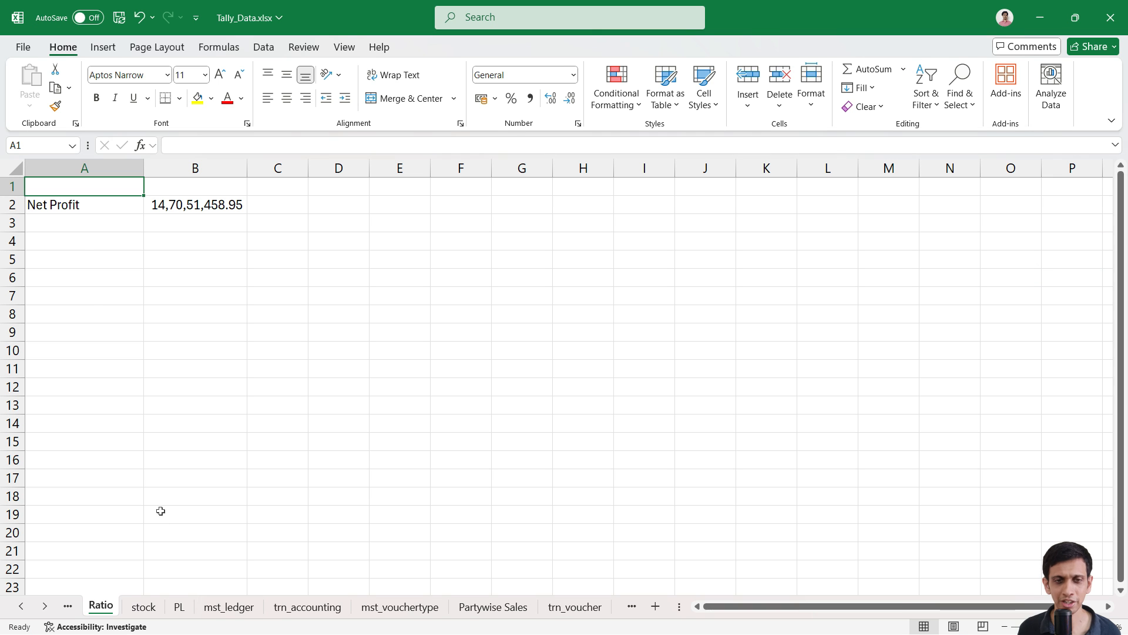
Step: Enter the label Turnover in A4 of the Ratio sheet and link B4 to the Sales Accounts value in the PL PivotTable
click(80, 243)
text(Turnover)
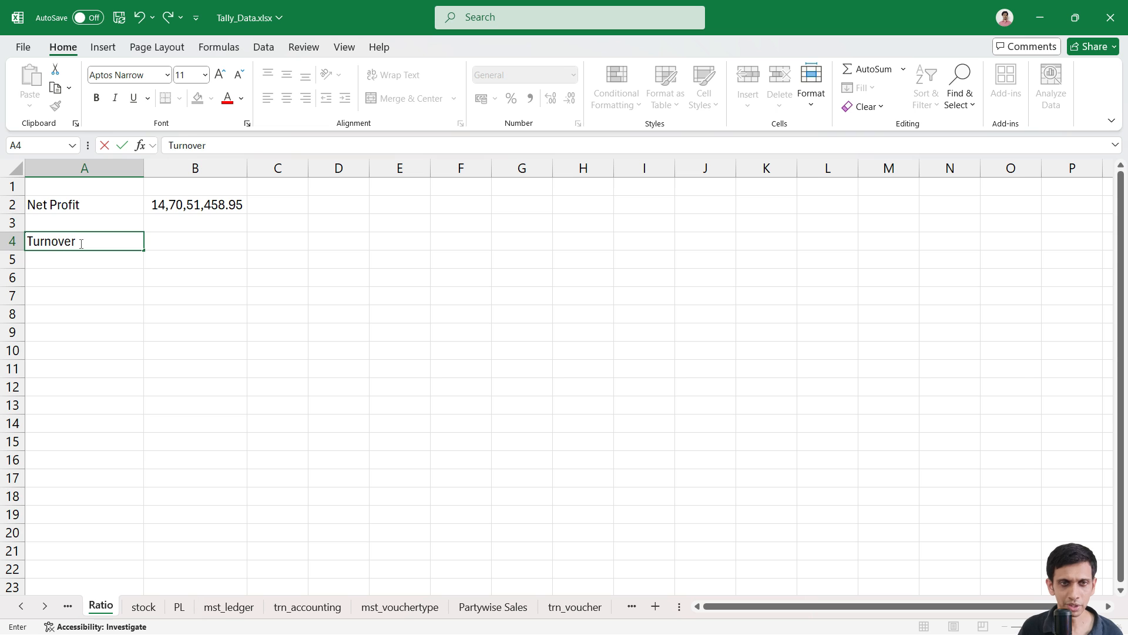
key(Tab)
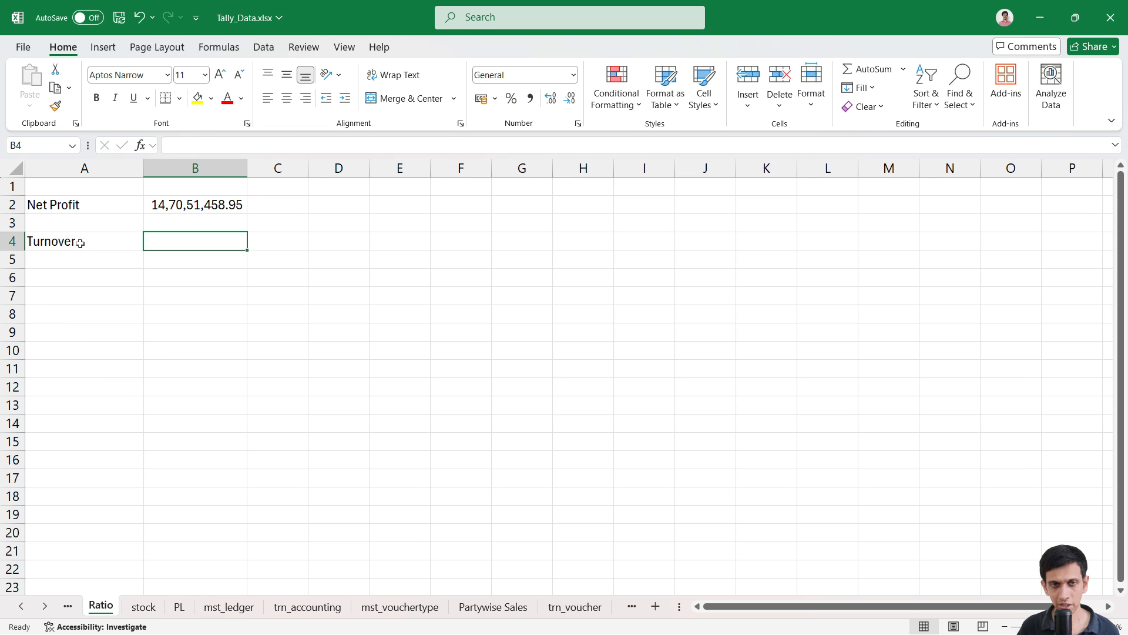
text(=)
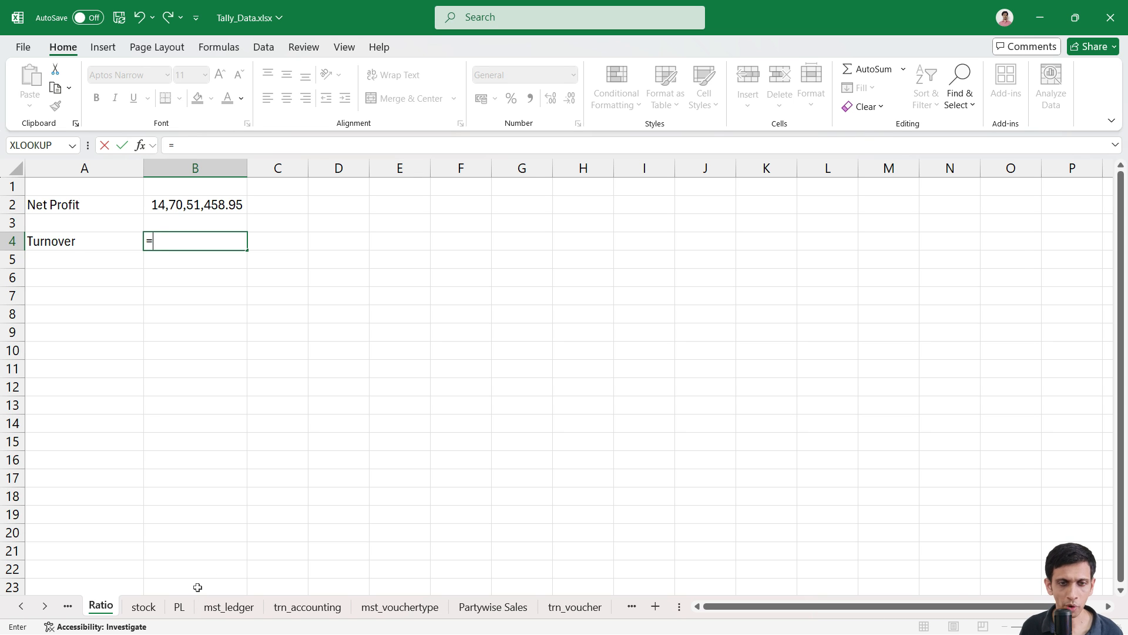
click(180, 606)
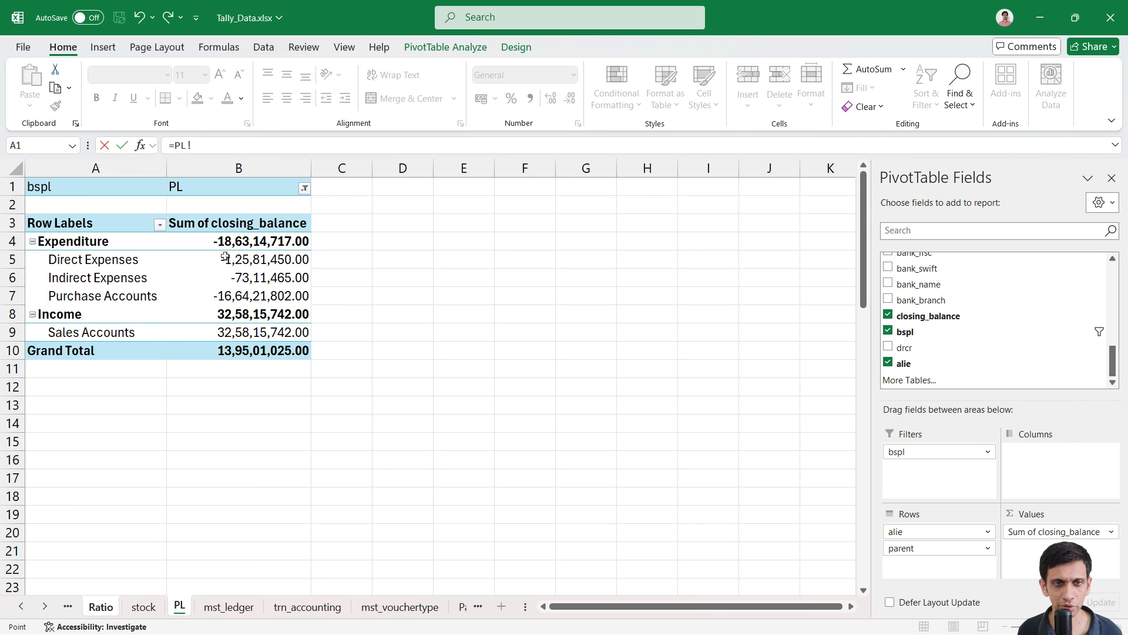
click(258, 332)
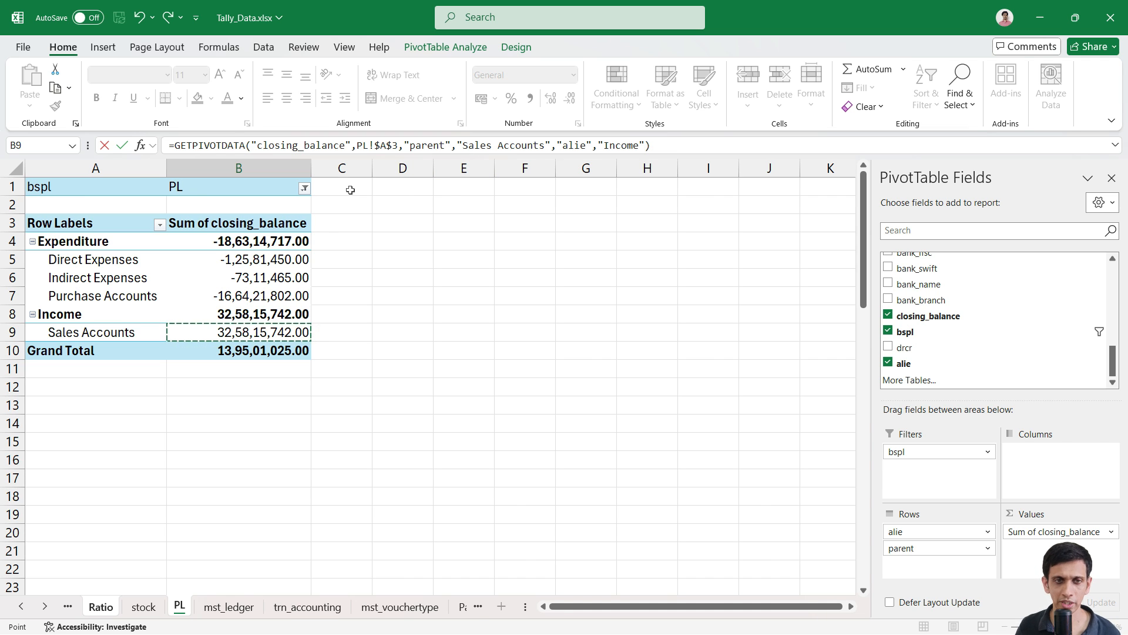
key(Return)
key(Up)
key(Left)
key(Right)
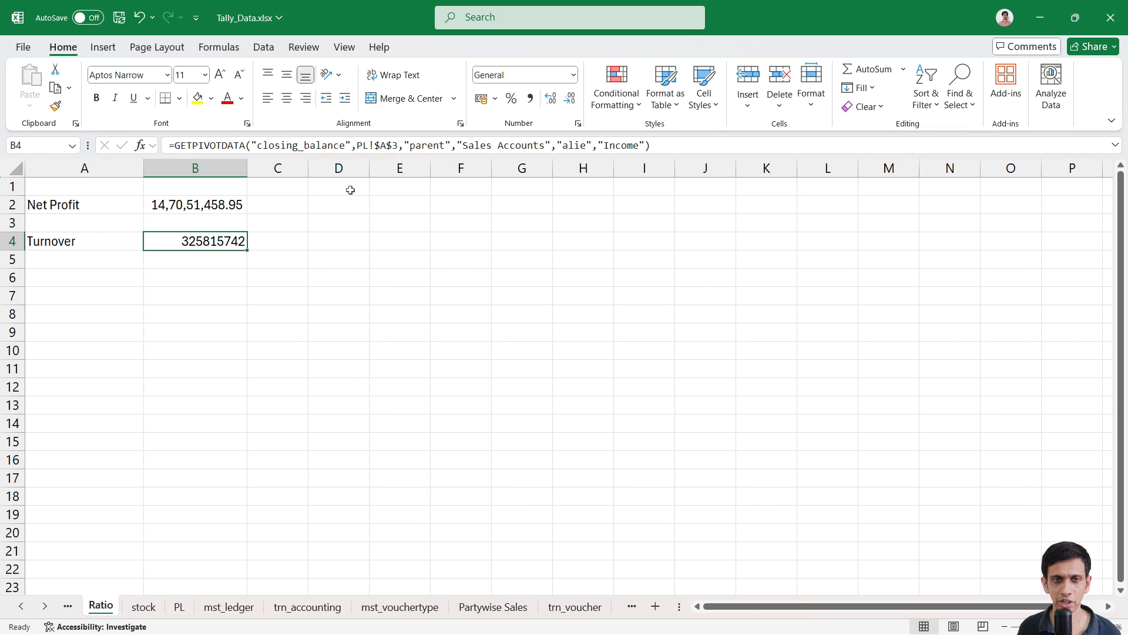
Step: Apply the comma number style to the whole of column B on the Ratio sheet
click(196, 168)
click(530, 98)
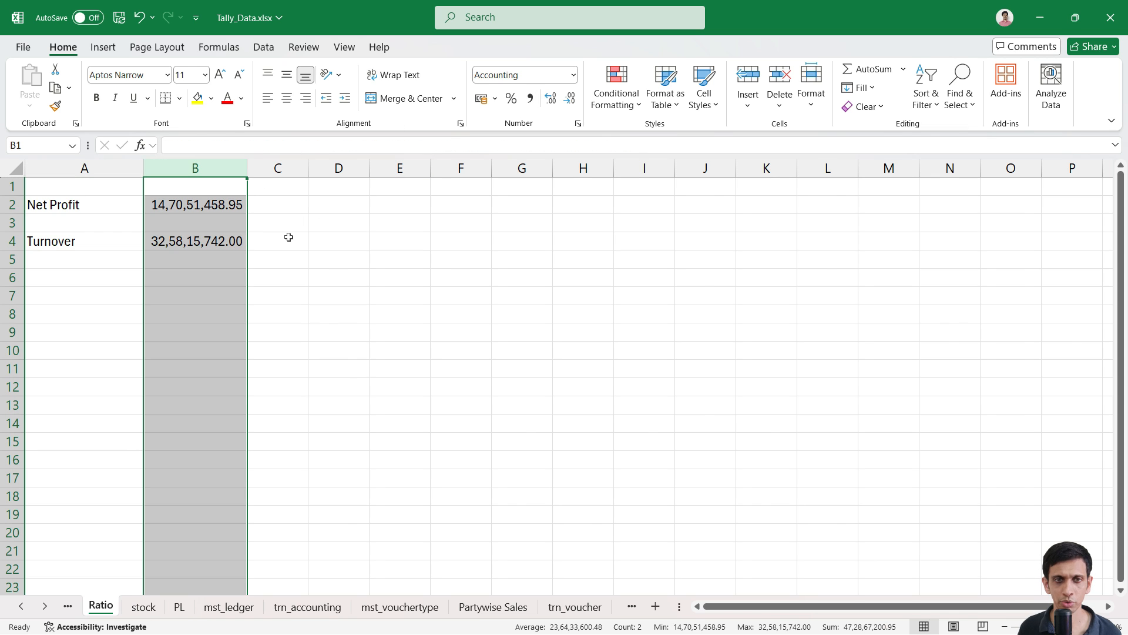
click(176, 275)
click(91, 278)
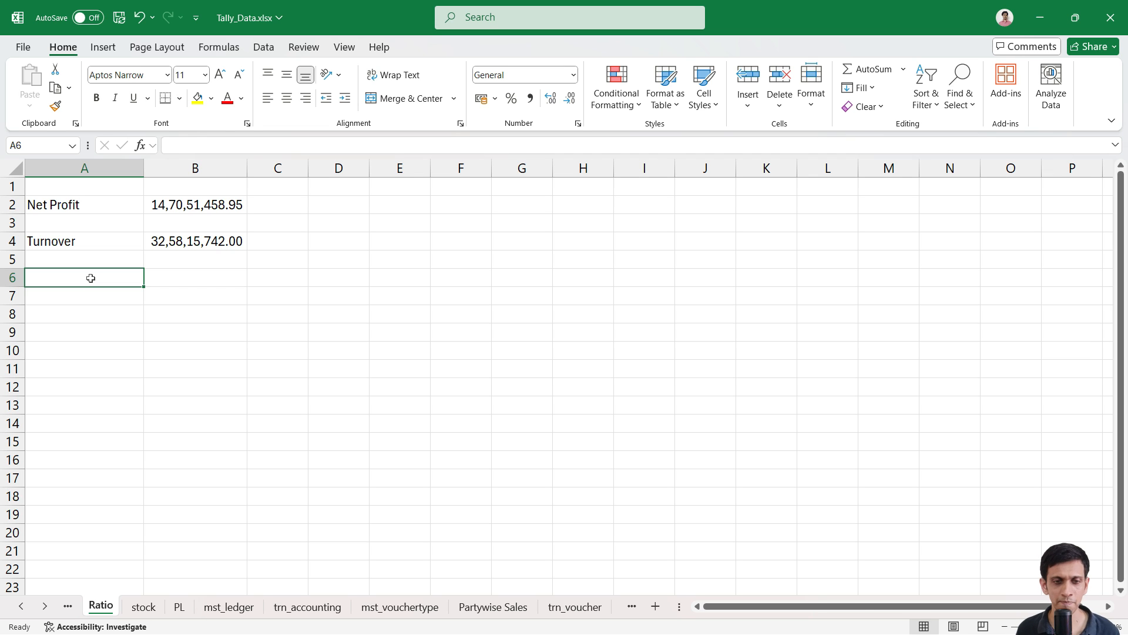
Step: Duplicate the PL sheet, placing the copy before mst_ledger, and rename the copy BS
click(179, 608)
right_click(179, 608)
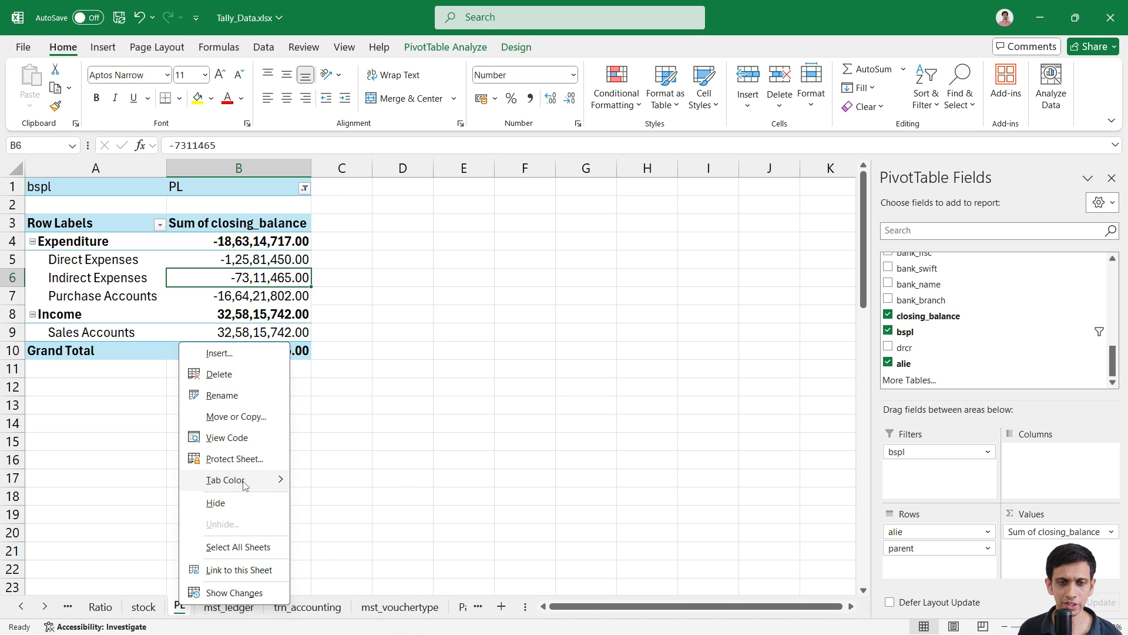
click(237, 417)
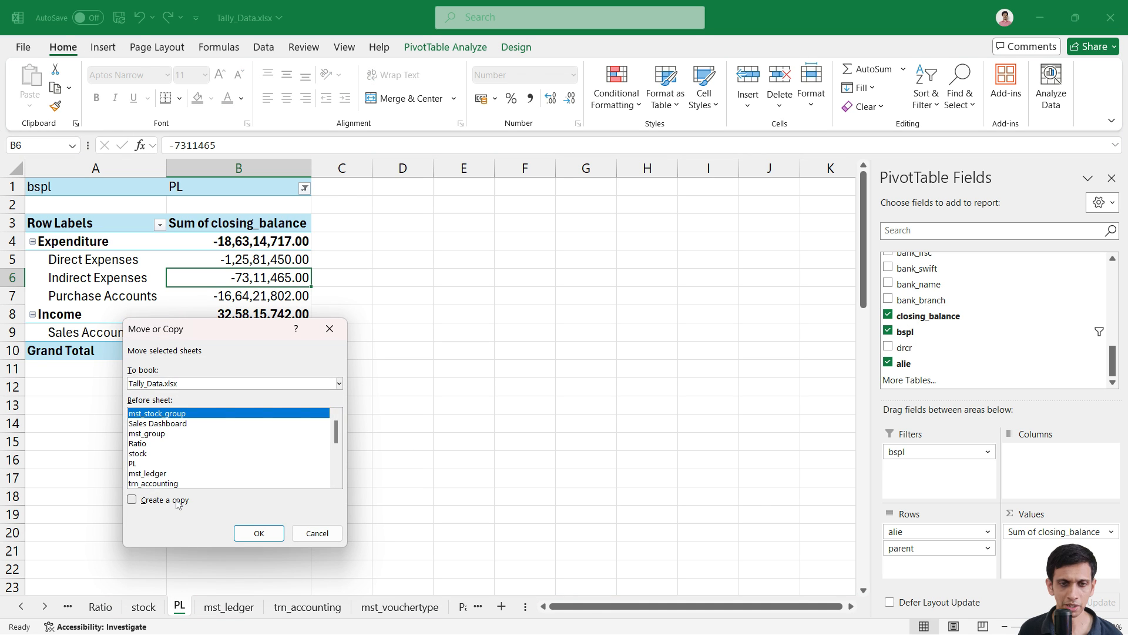
click(178, 501)
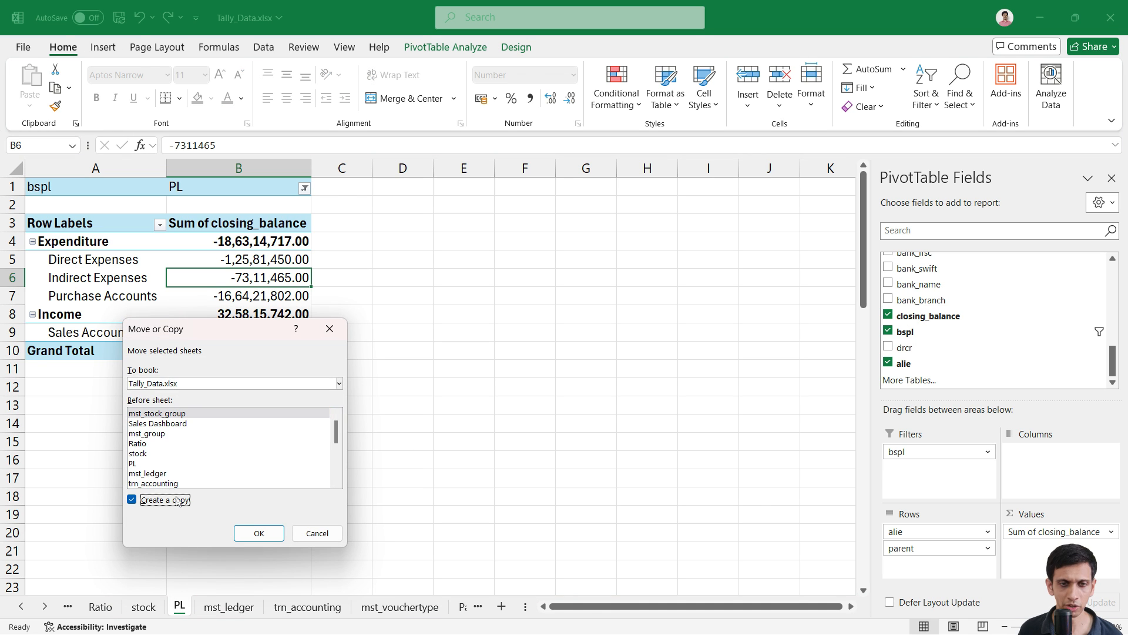
double_click(135, 473)
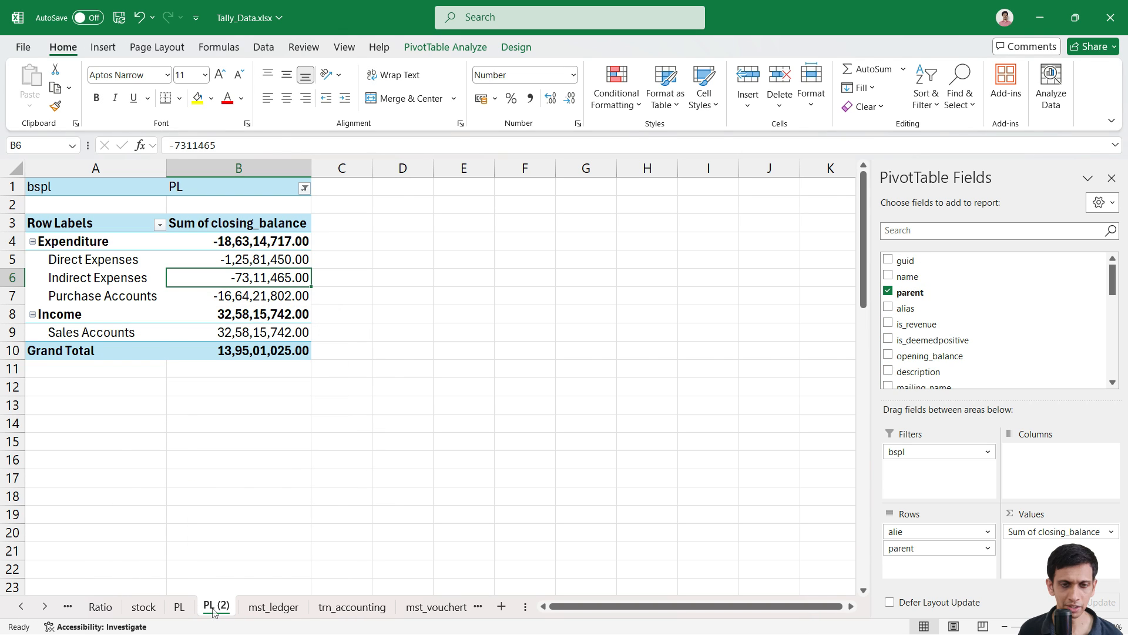
text(BS)
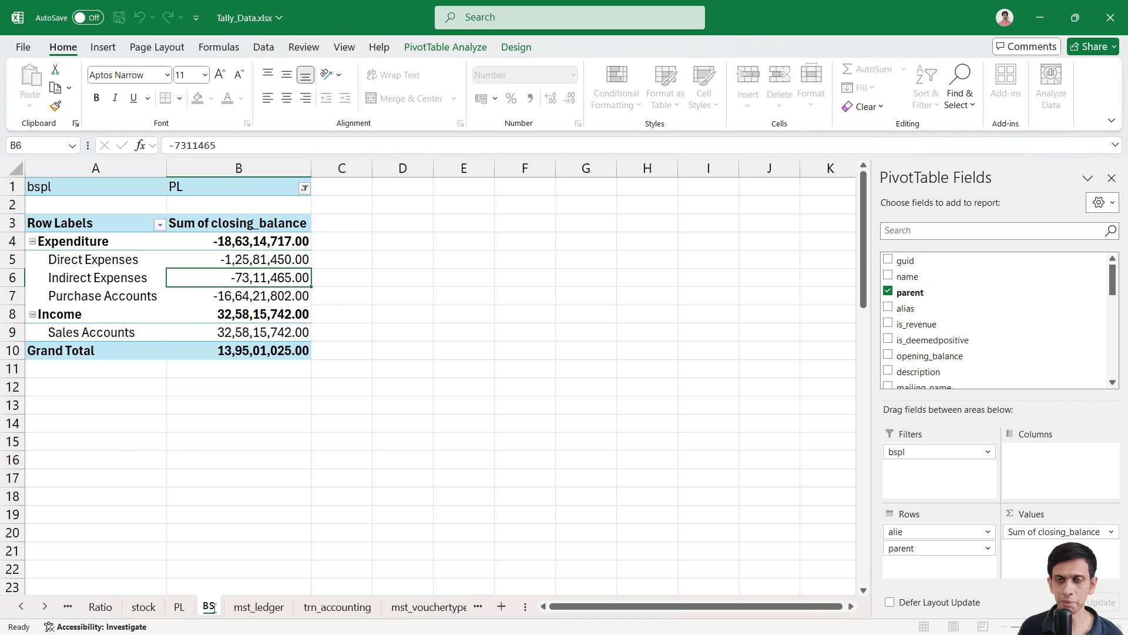
key(Return)
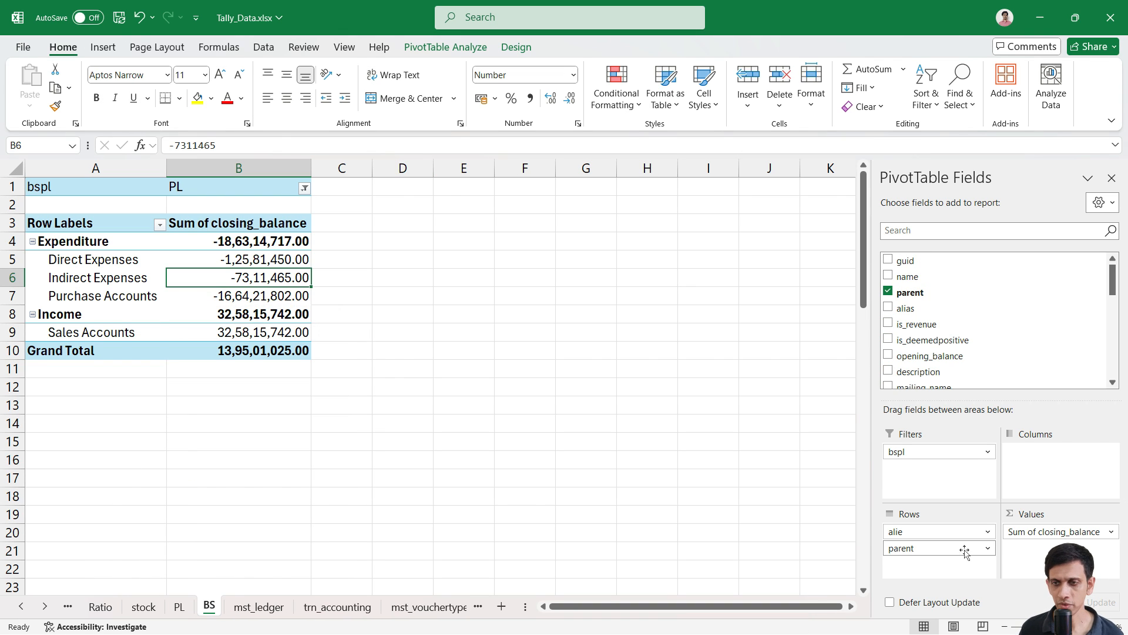
Step: Filter the BS sheet's PivotTable by bspl to BS only, and add the name field to Rows below parent
click(304, 188)
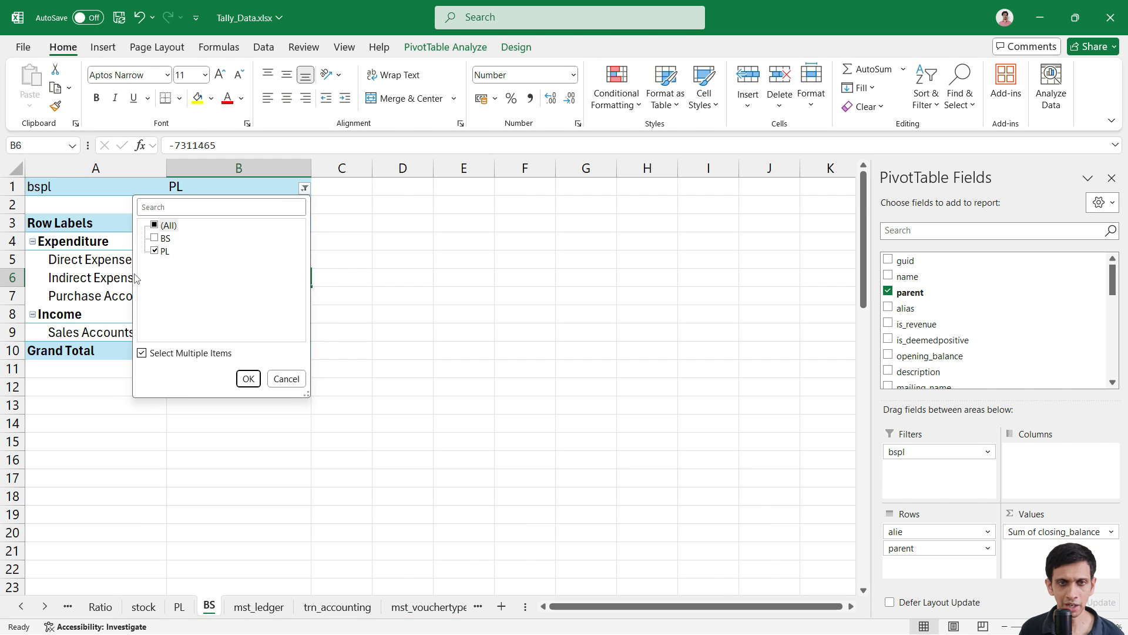
click(155, 251)
click(155, 238)
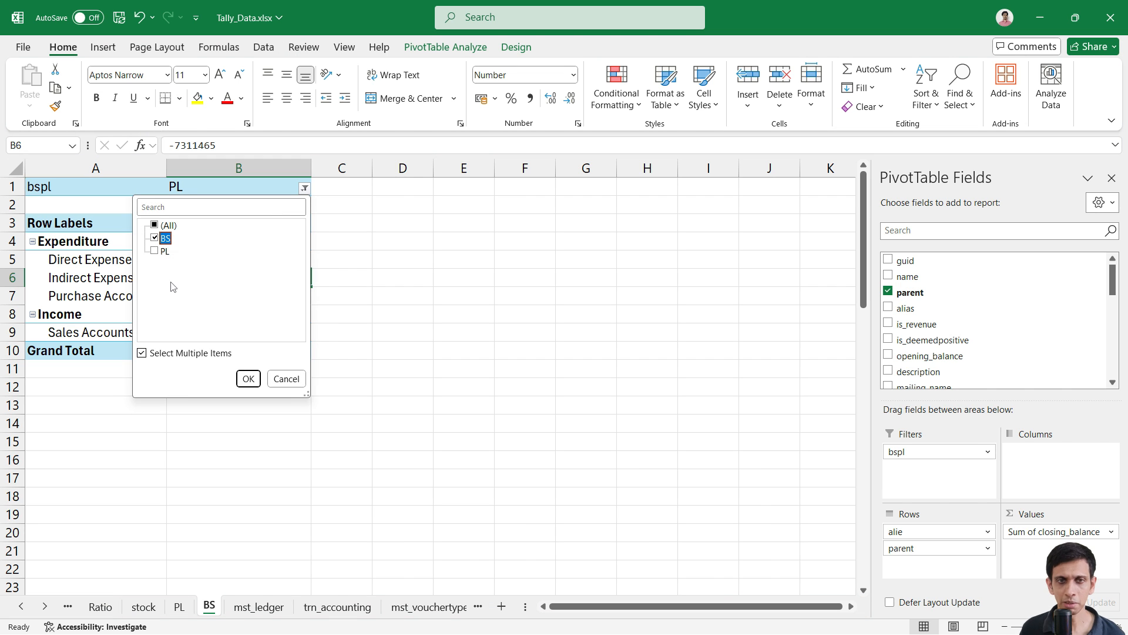
click(248, 379)
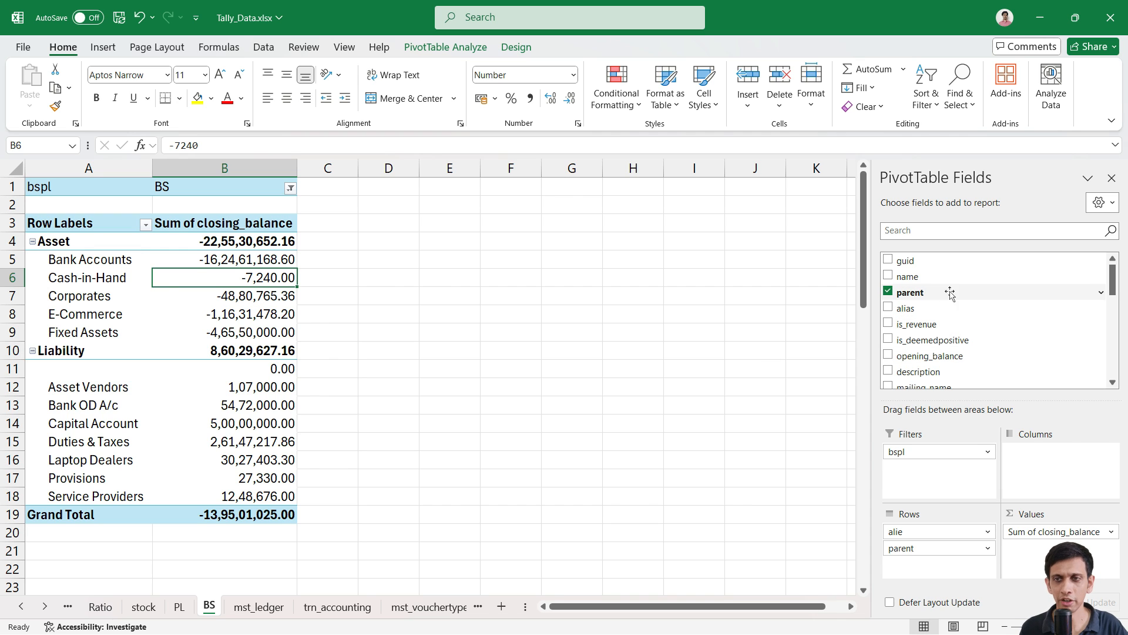
drag(926, 276, 942, 564)
Step: Examine the asset and liability ledger balances and the Grand Total in the BS PivotTable alongside the Ratio sheet's net profit
scroll(252, 335, down, 8)
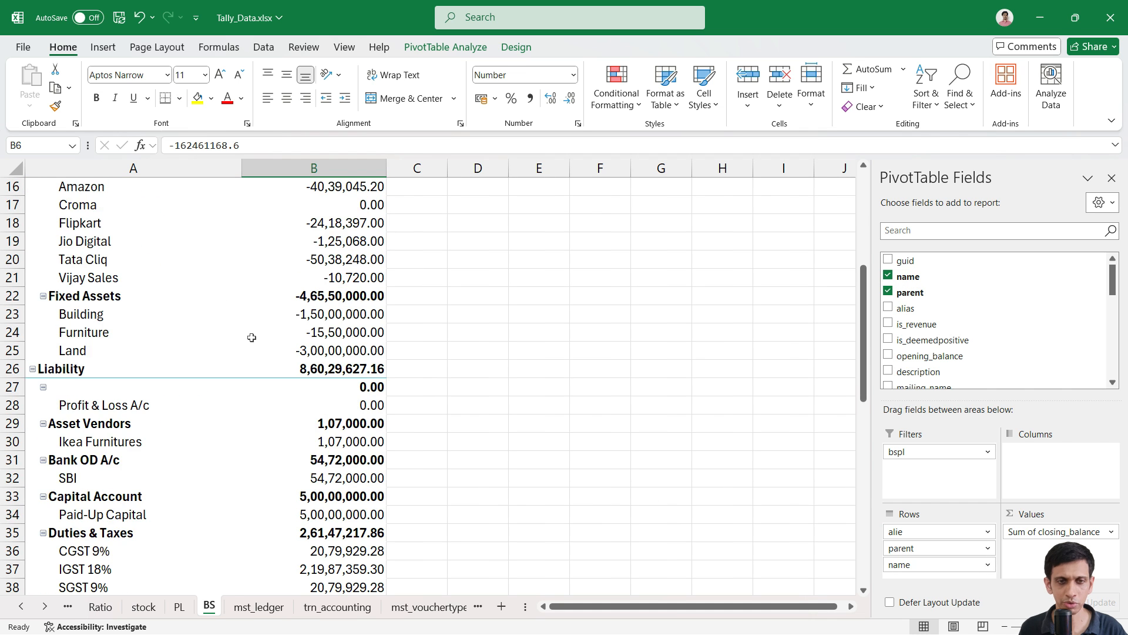
scroll(251, 337, up, 8)
scroll(295, 346, down, 5)
scroll(311, 356, up, 5)
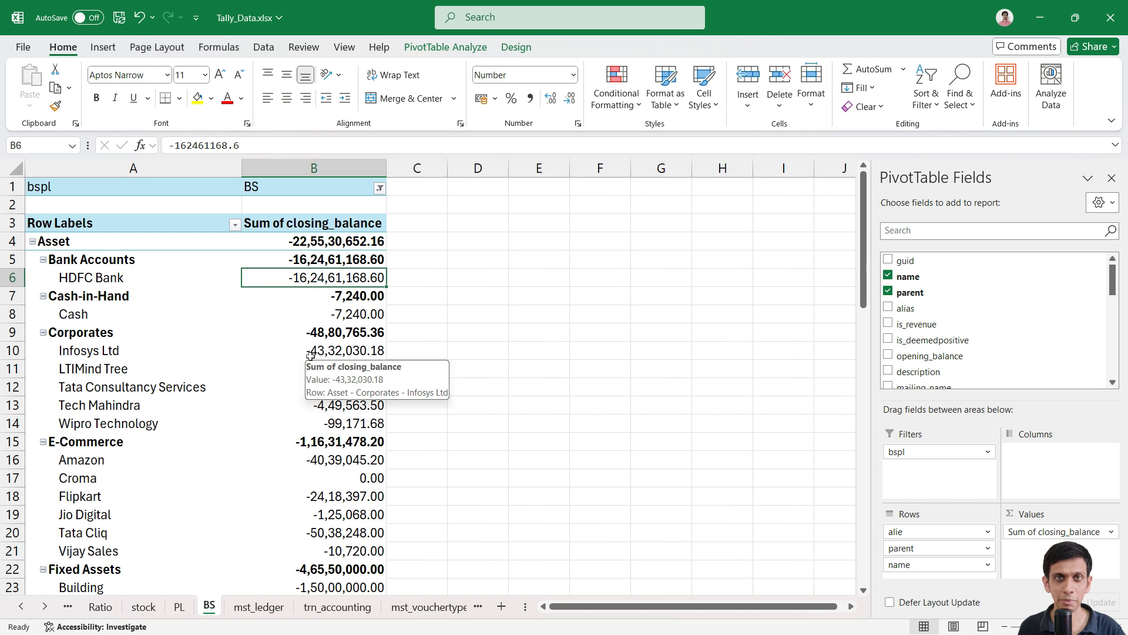
scroll(203, 388, down, 2)
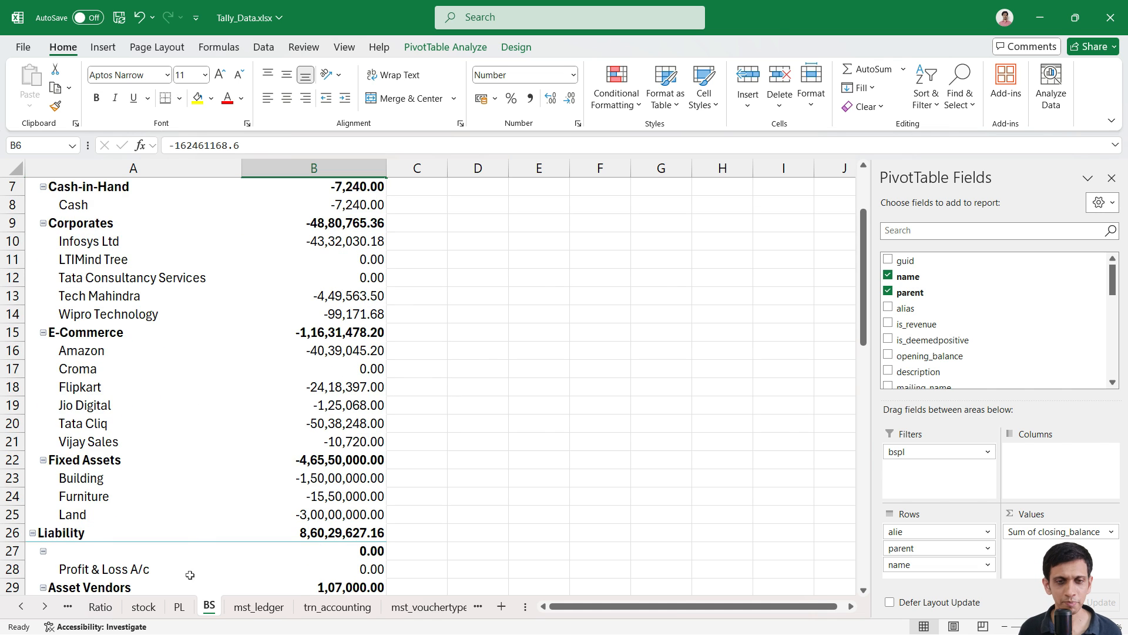
scroll(238, 428, up, 2)
scroll(367, 277, down, 13)
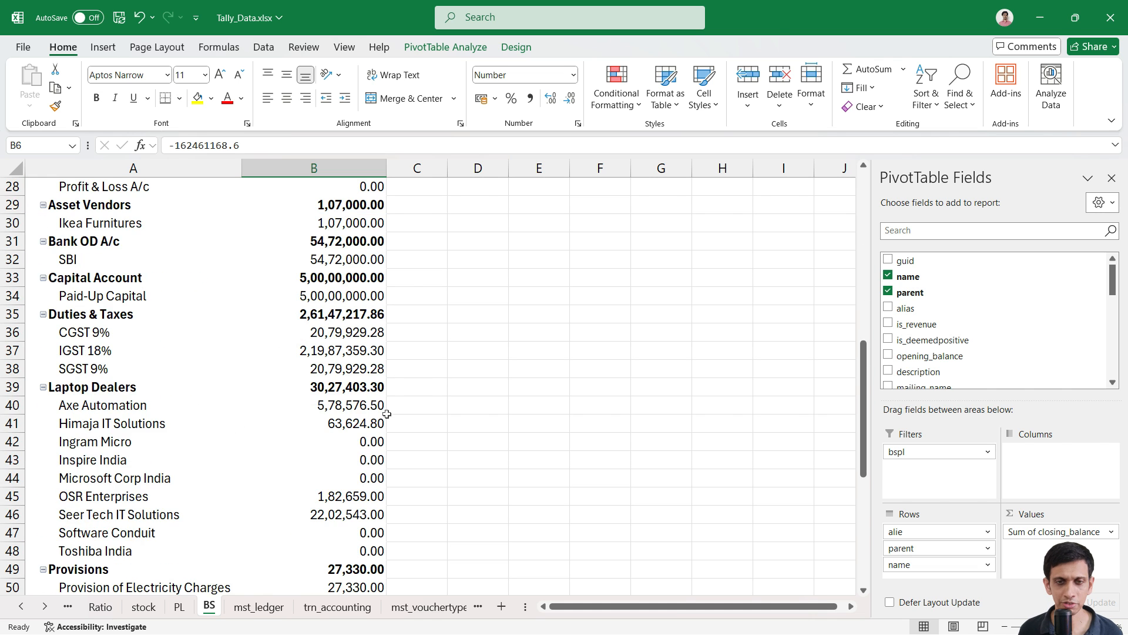
click(349, 446)
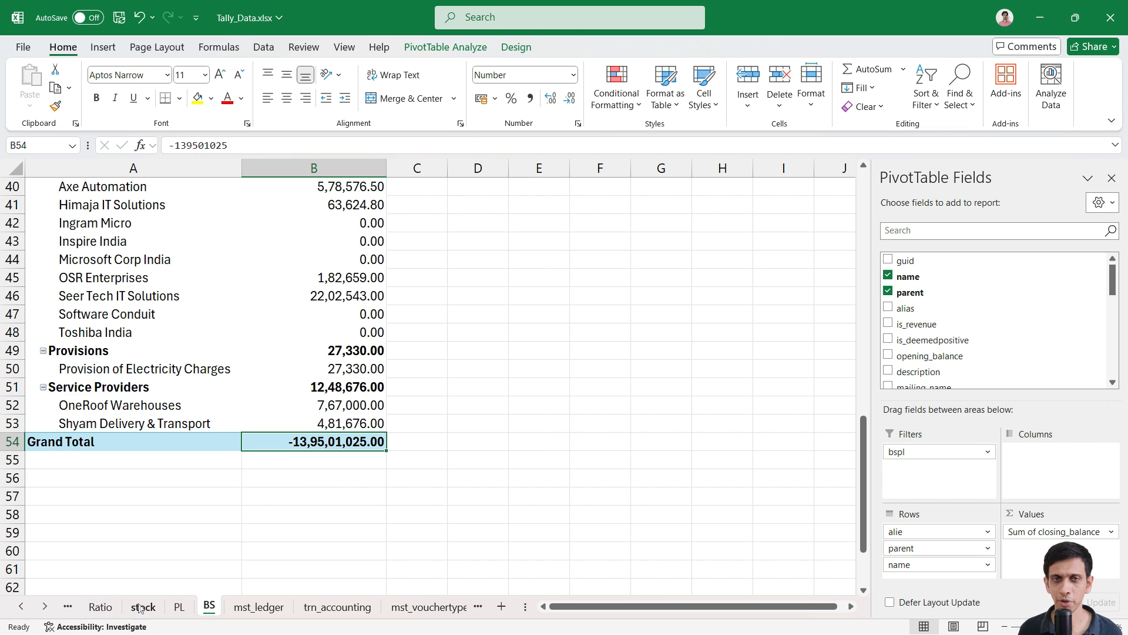
click(101, 607)
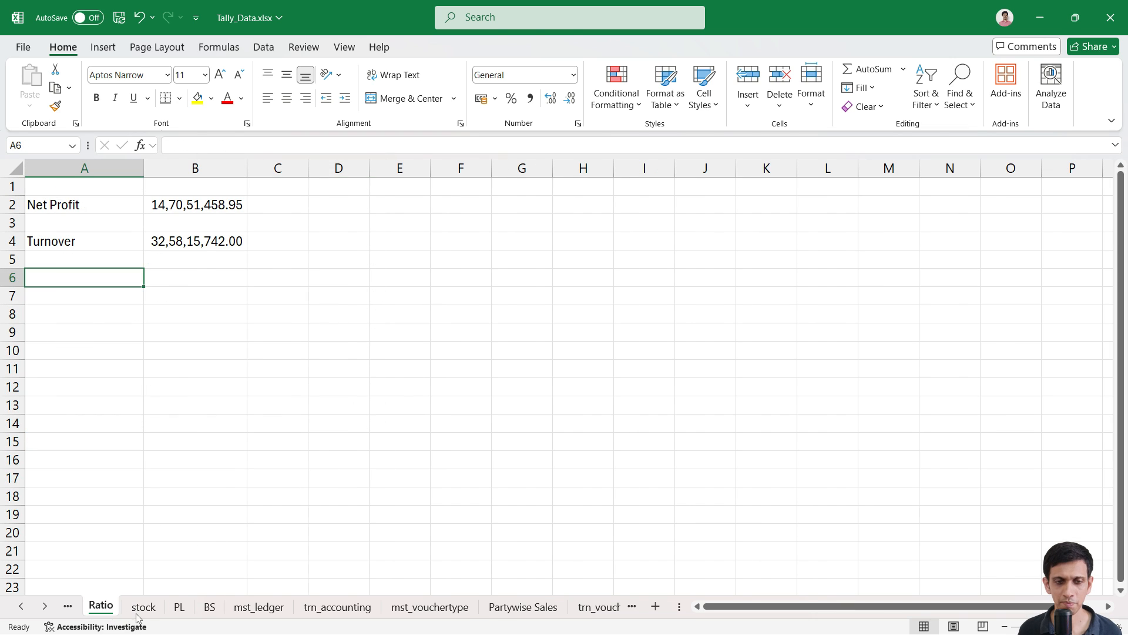
click(209, 607)
scroll(284, 405, up, 4)
scroll(284, 405, up, 9)
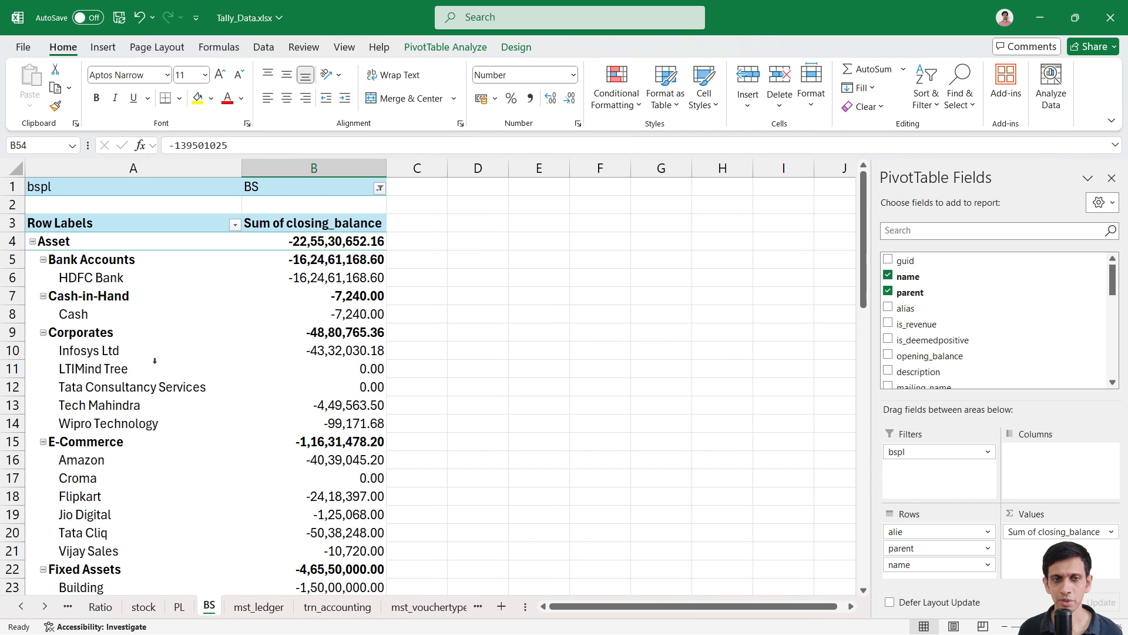